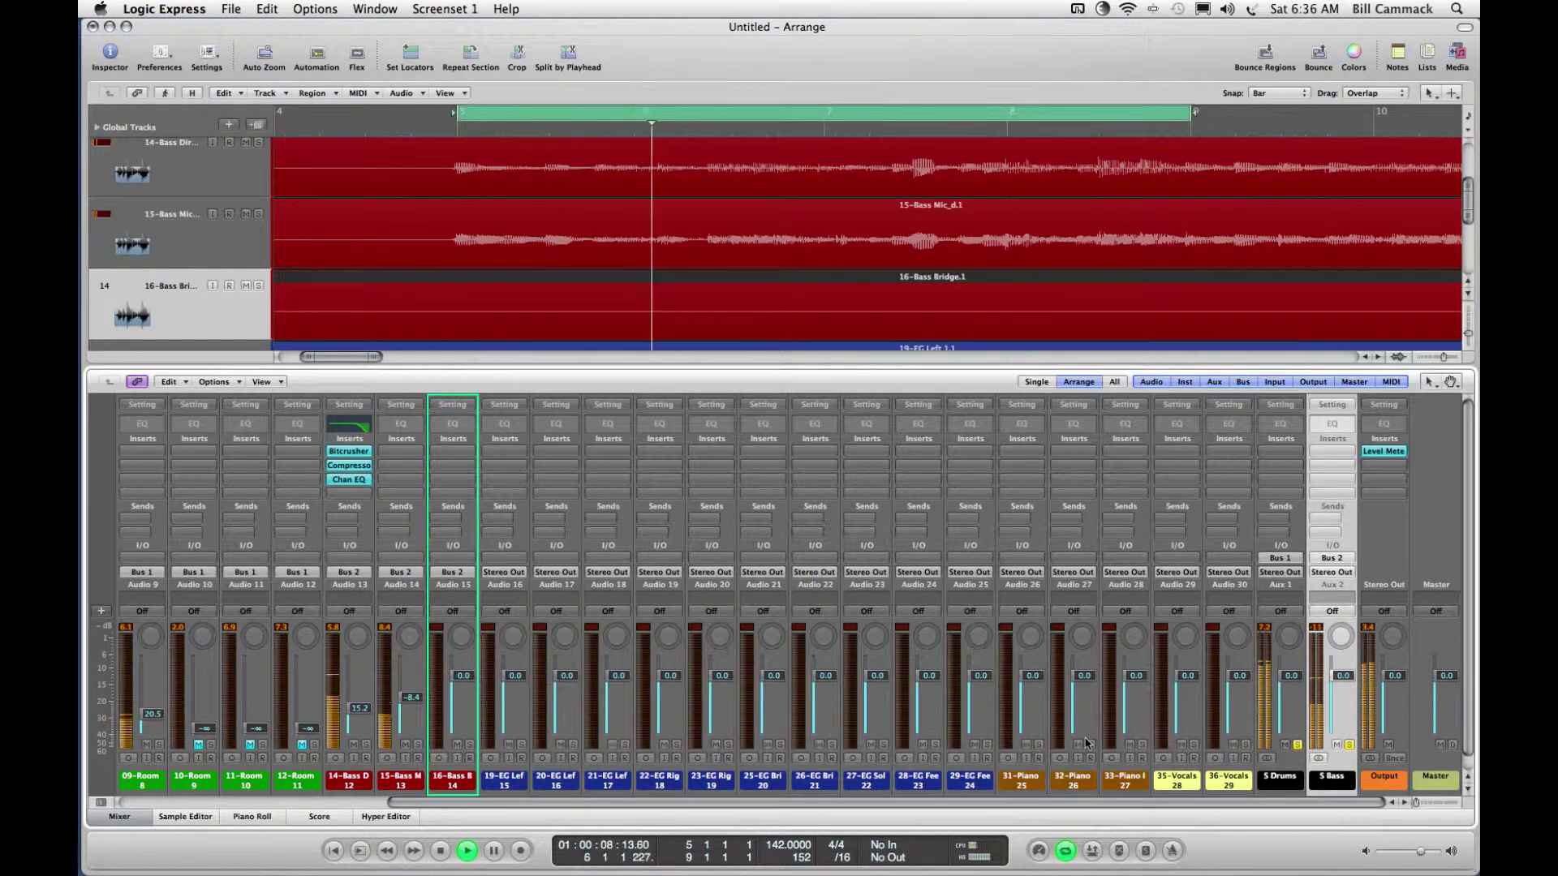
Step: Scroll to the two vocal tracks and zoom out to view the whole song during playback
scroll(966, 289, down, 5)
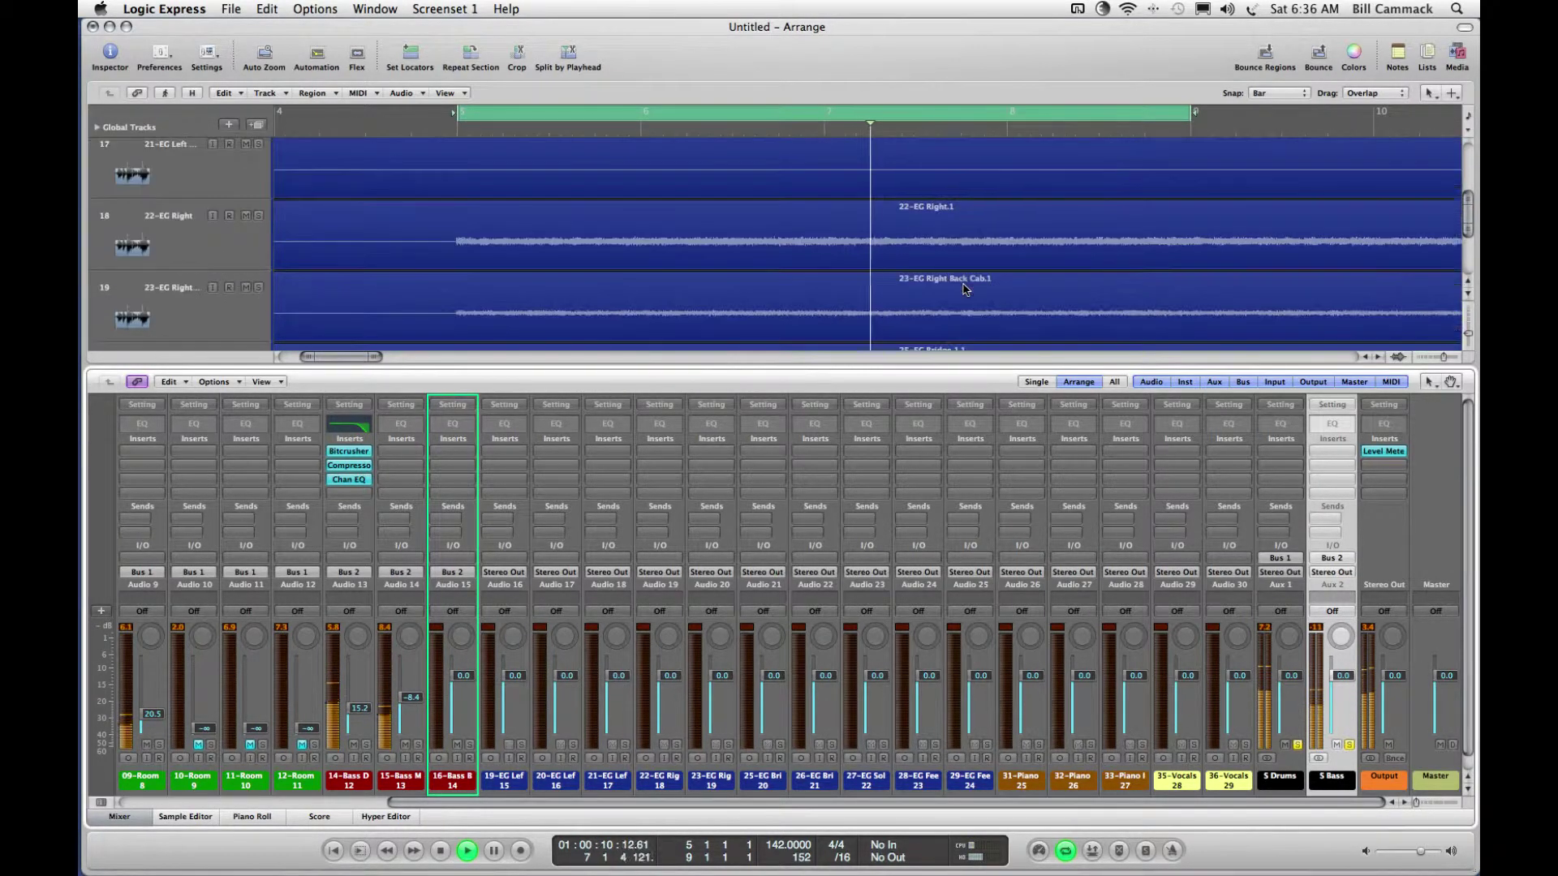
scroll(966, 290, down, 12)
scroll(966, 290, up, 4)
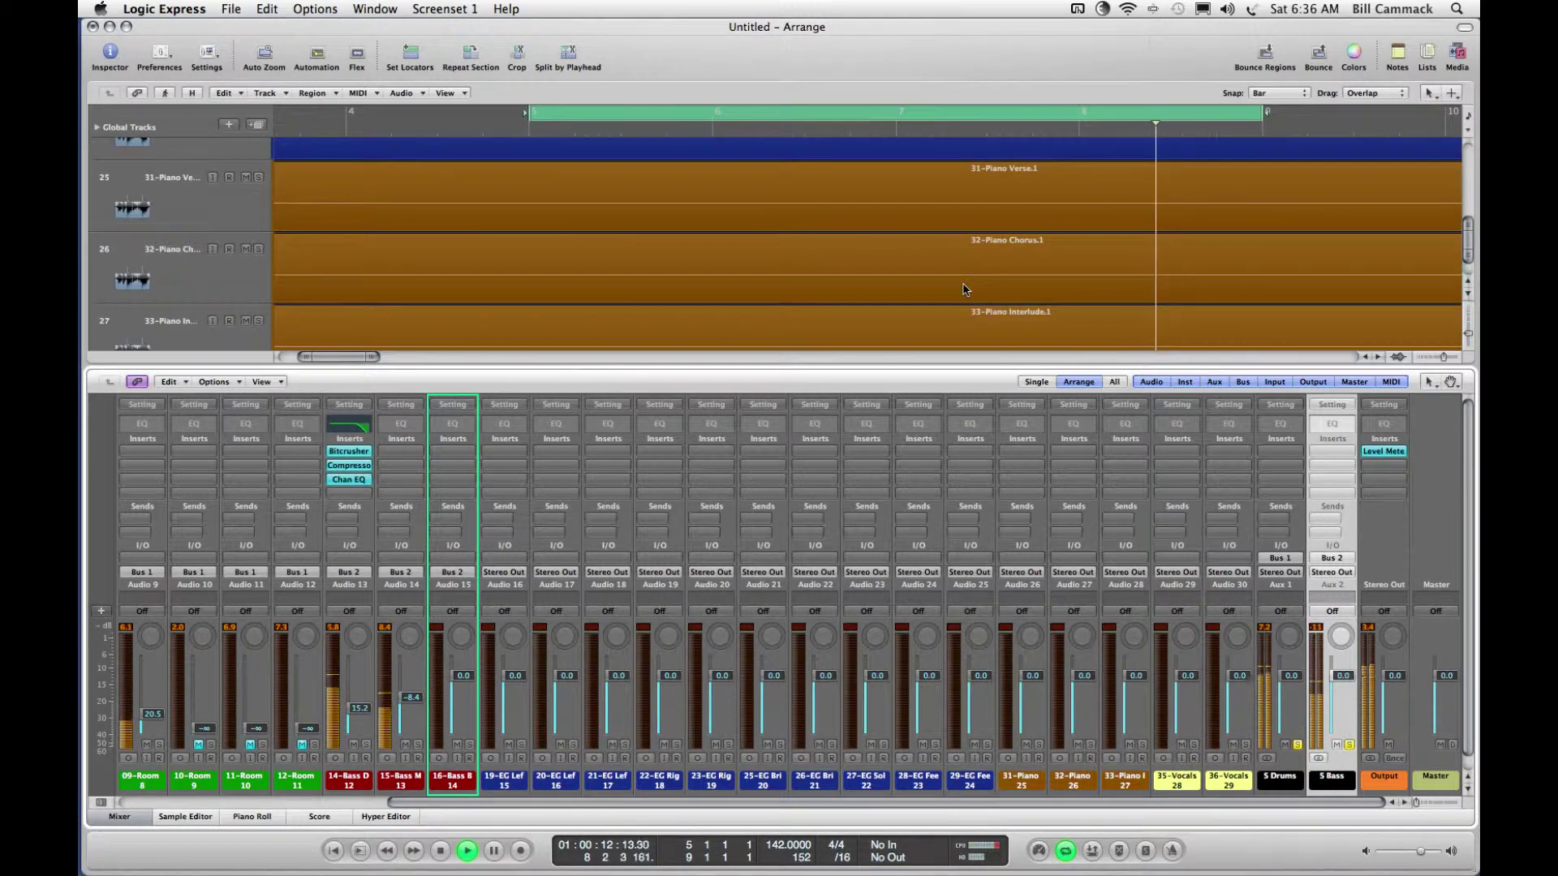
key(z)
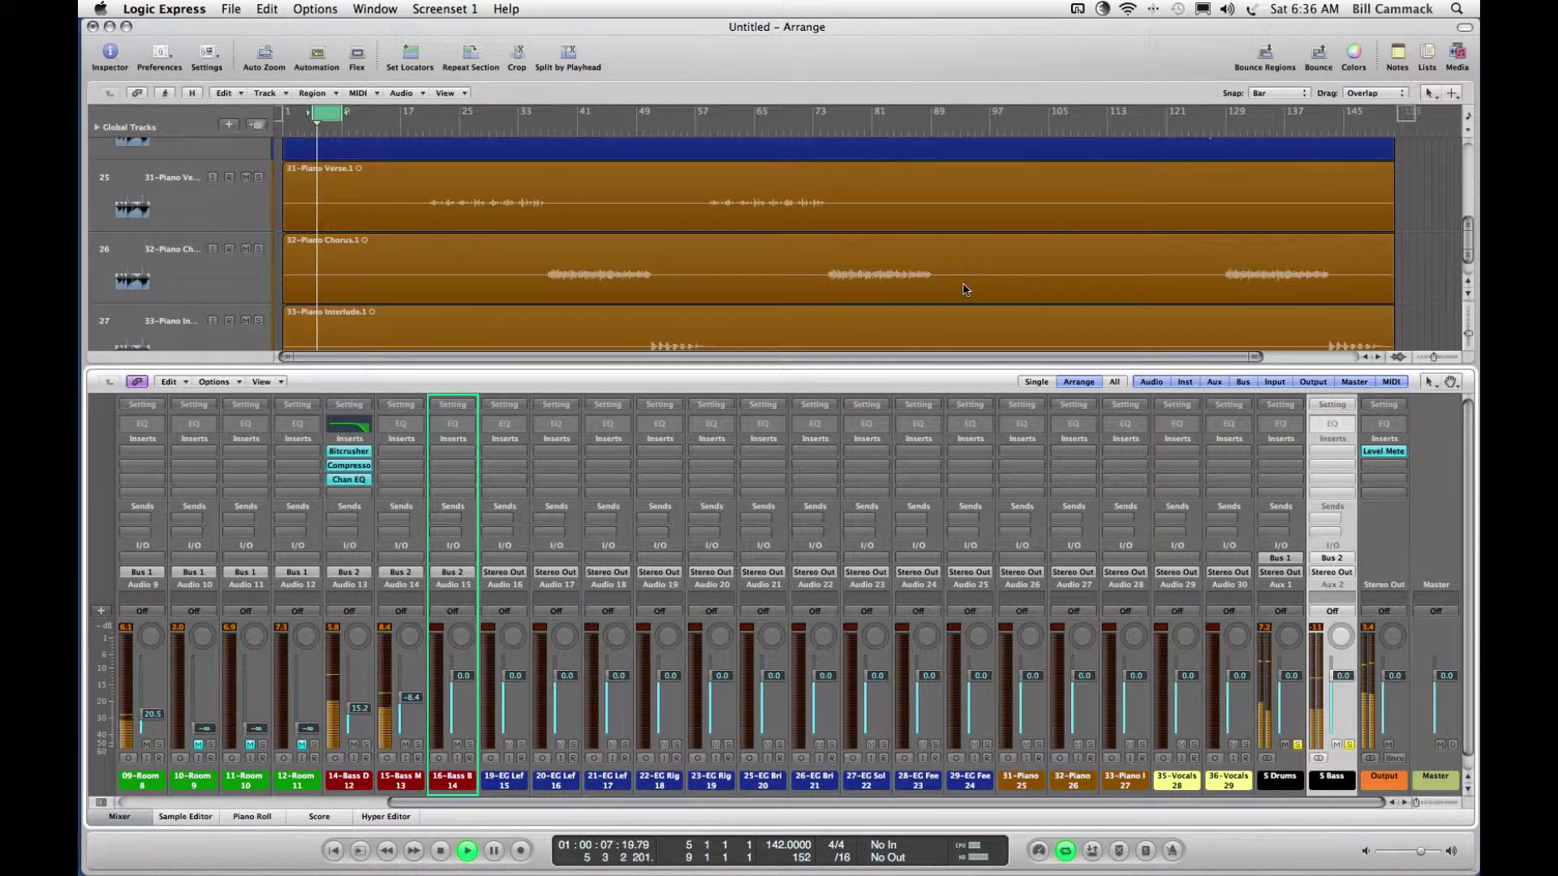
scroll(965, 289, down, 2)
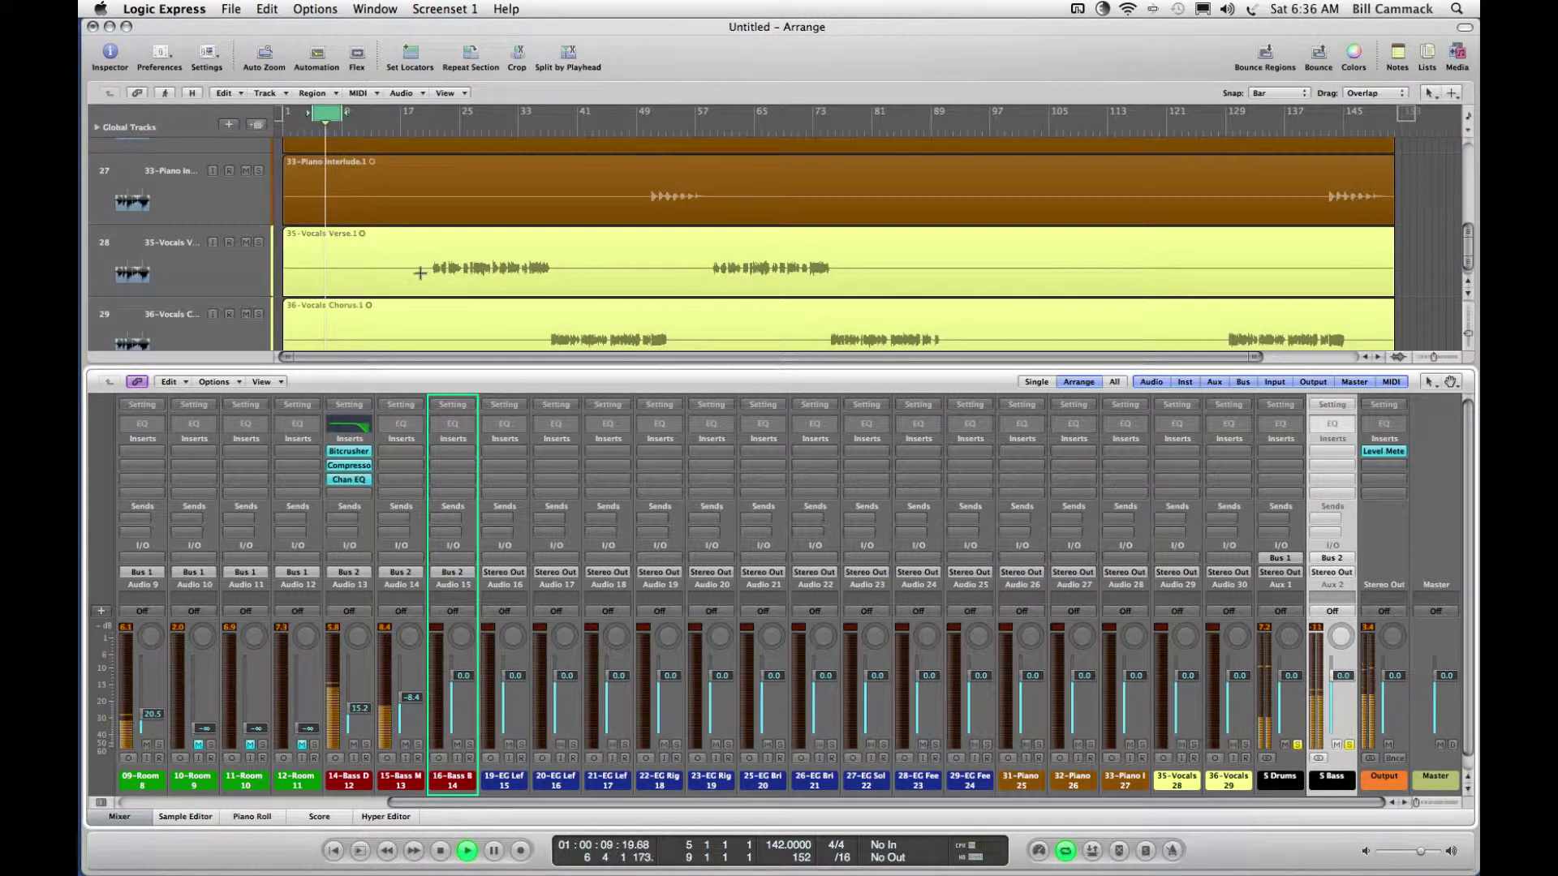
Step: Delete the first 20 bars of both vocal regions, the silent Chorus start, and early Verse and Chorus gaps
drag(420, 272, 283, 310)
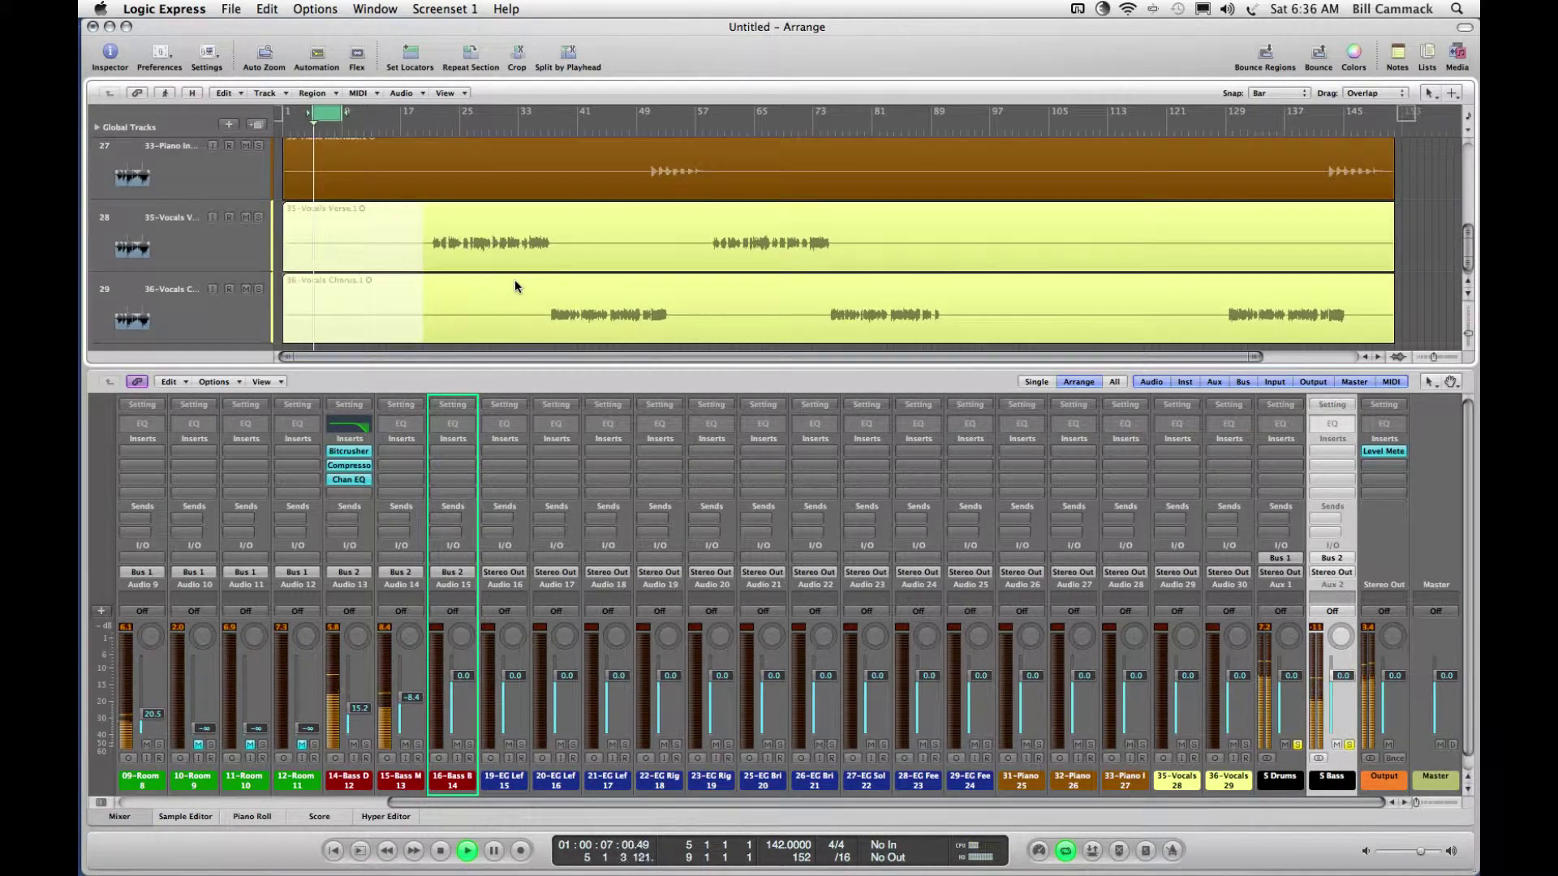
key(Delete)
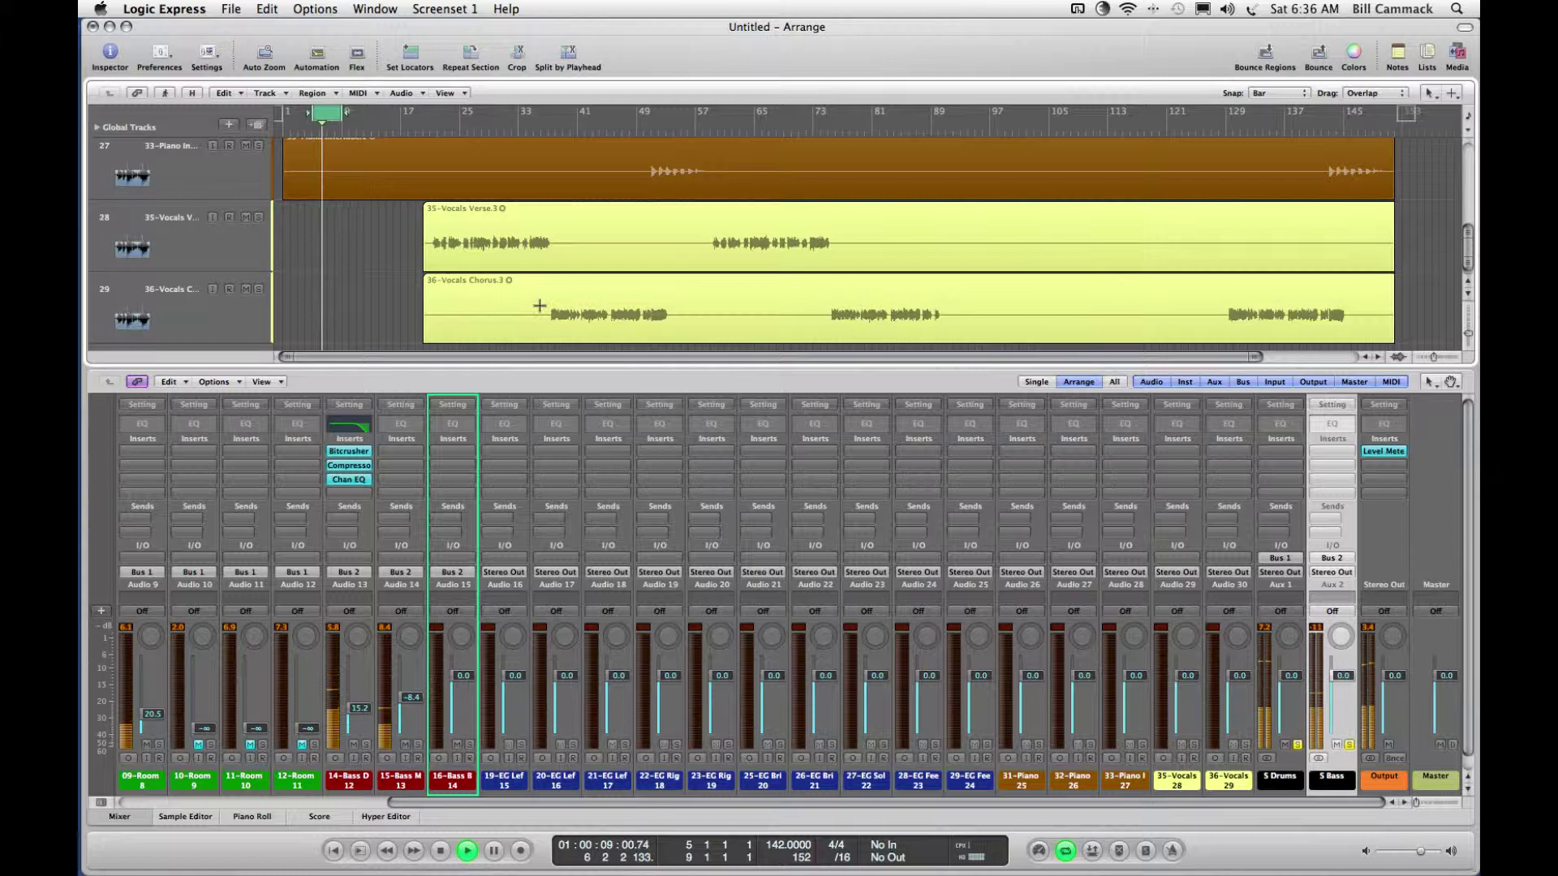
drag(531, 307, 407, 305)
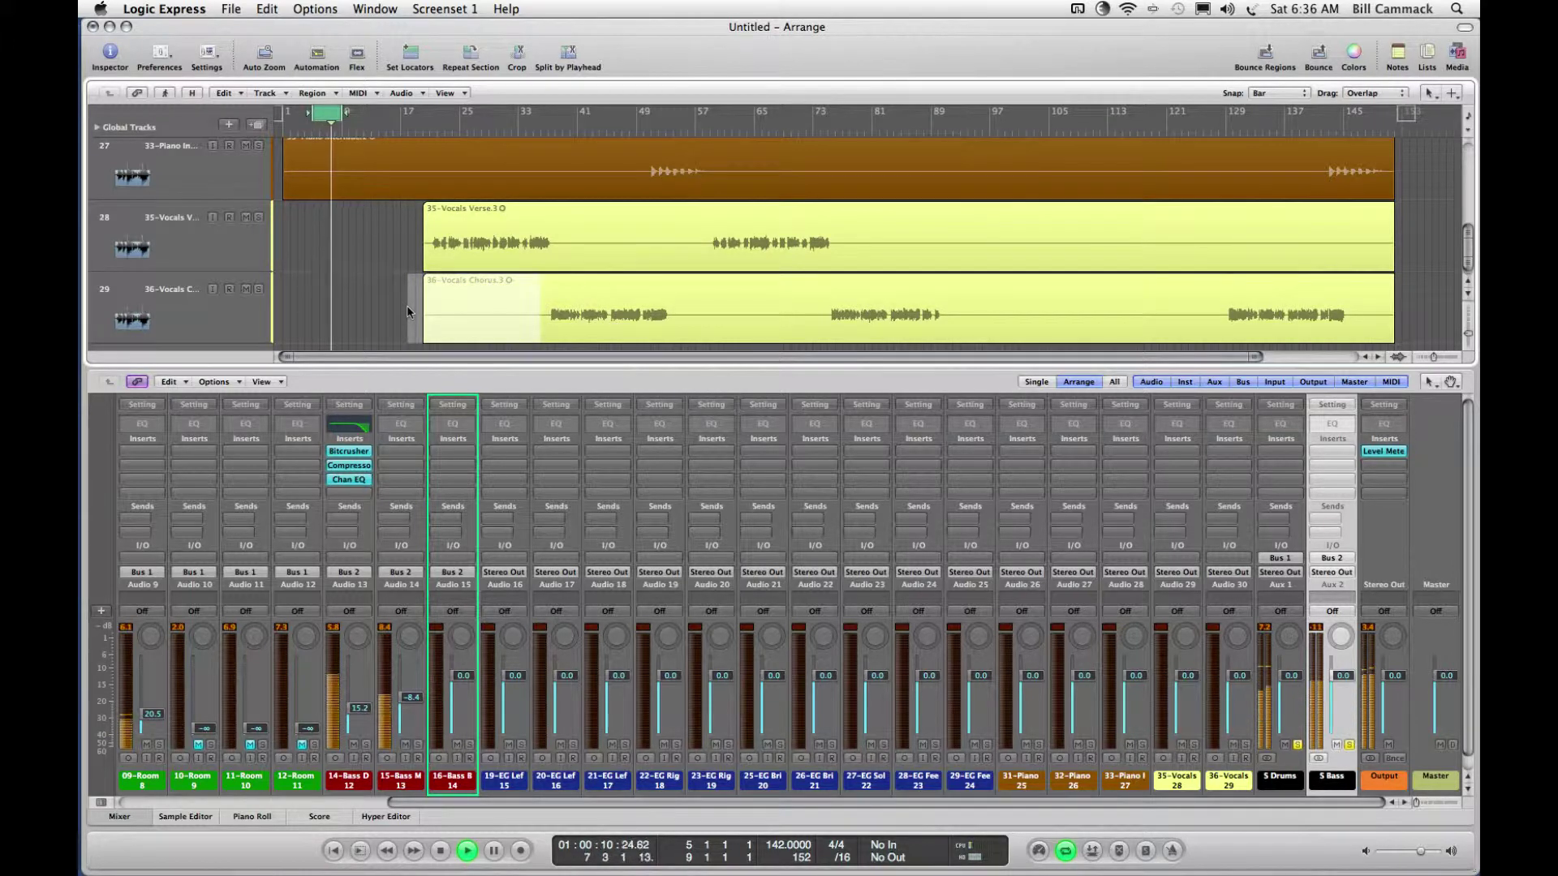
key(Delete)
drag(564, 243, 705, 251)
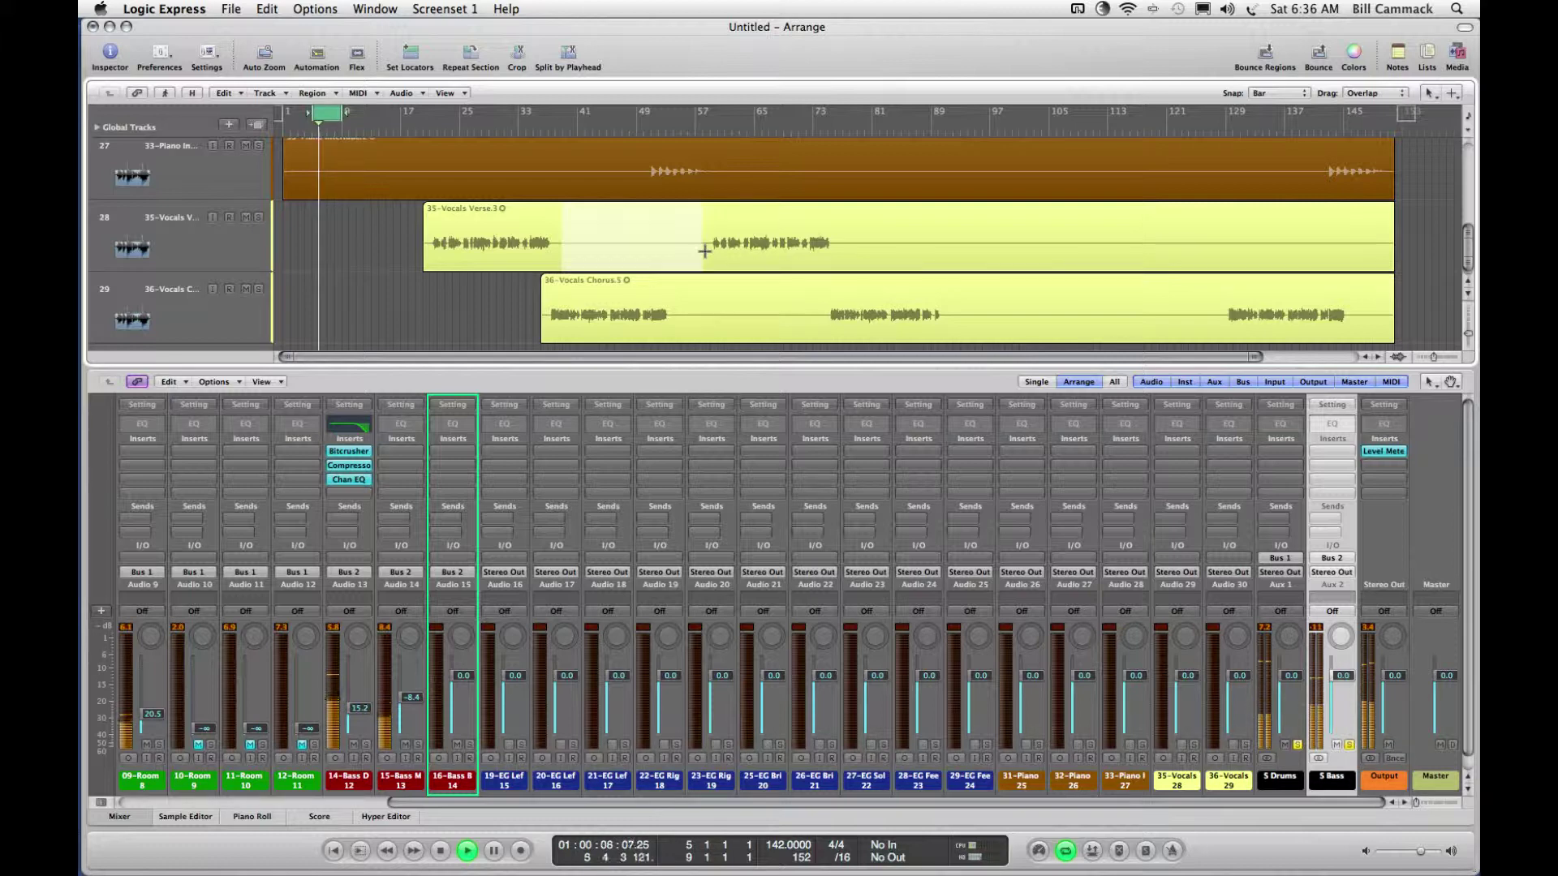
key(Delete)
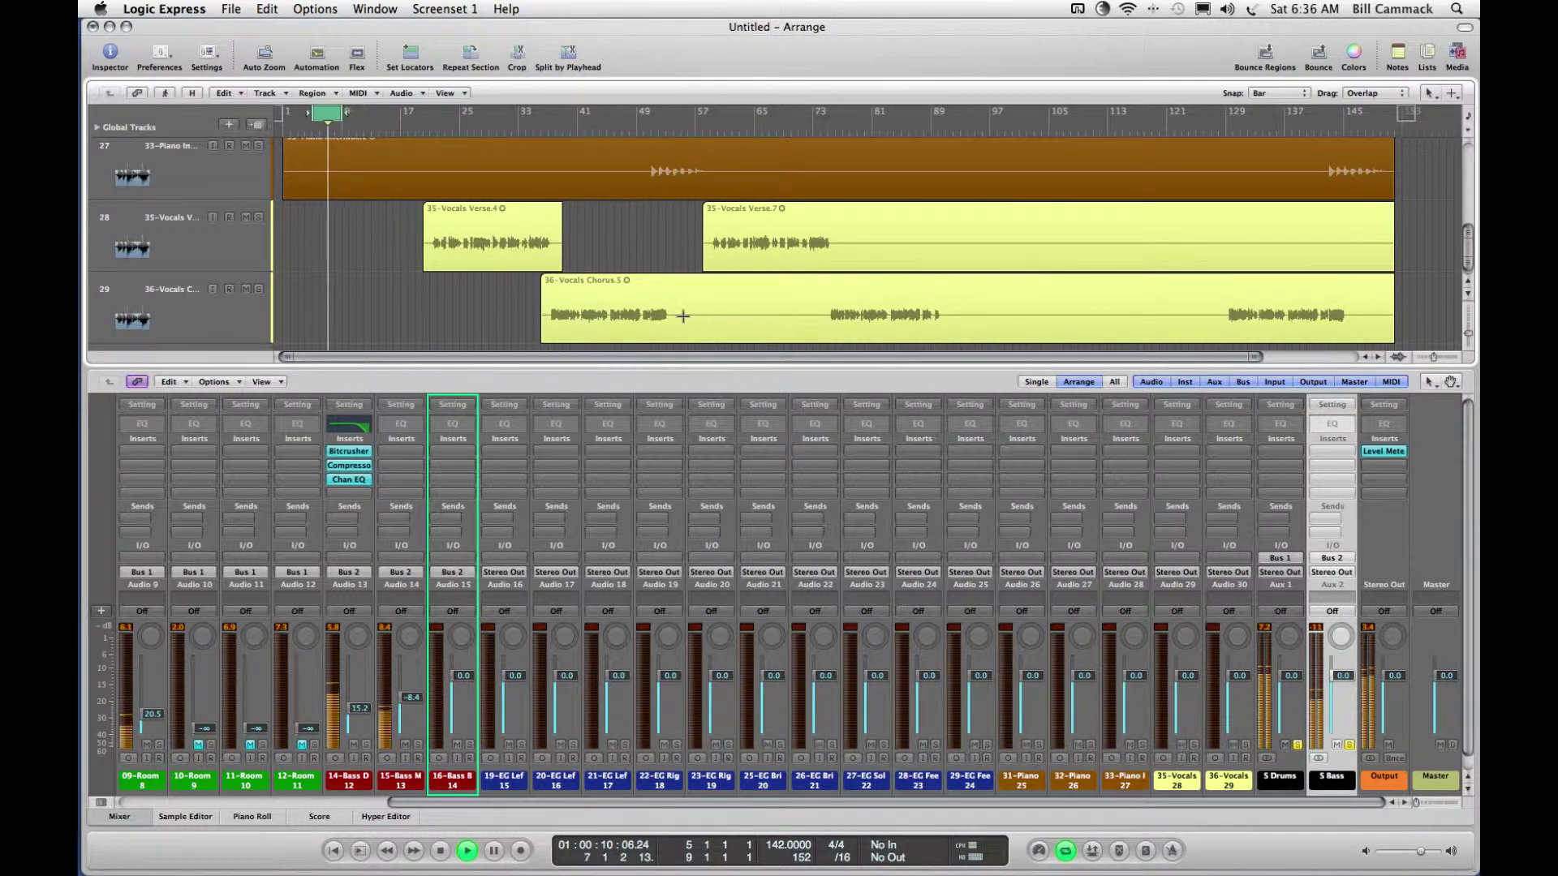
drag(683, 316, 812, 320)
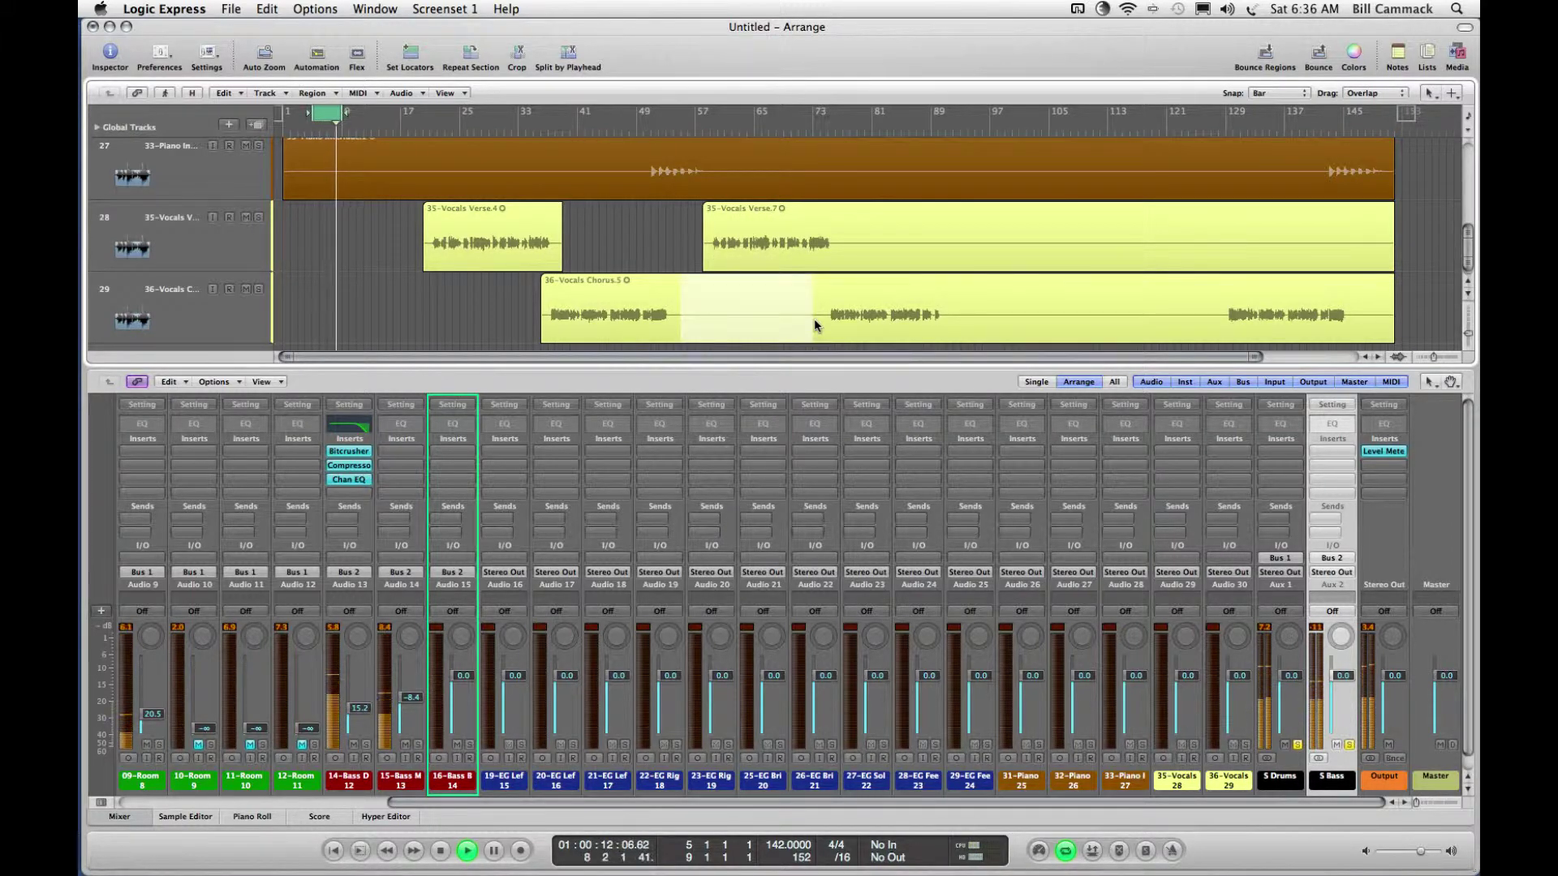
key(Delete)
Step: Delete the Verse tail, Chorus.9's silent middle and Chorus.13's tail, then loop bars 21–25
drag(848, 243, 1414, 240)
key(Delete)
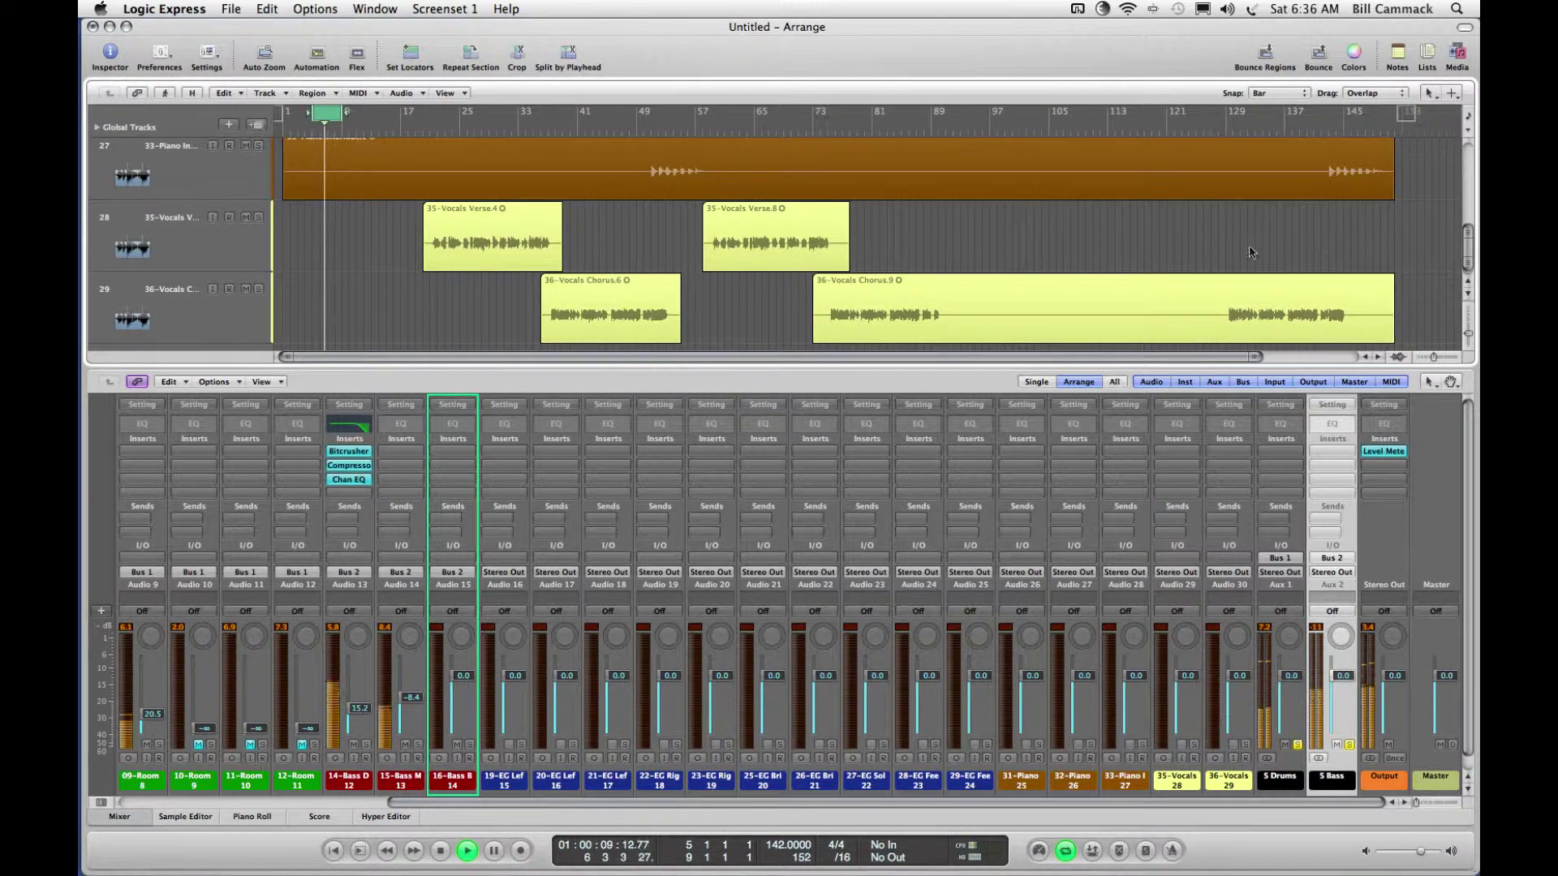
drag(955, 305, 1213, 307)
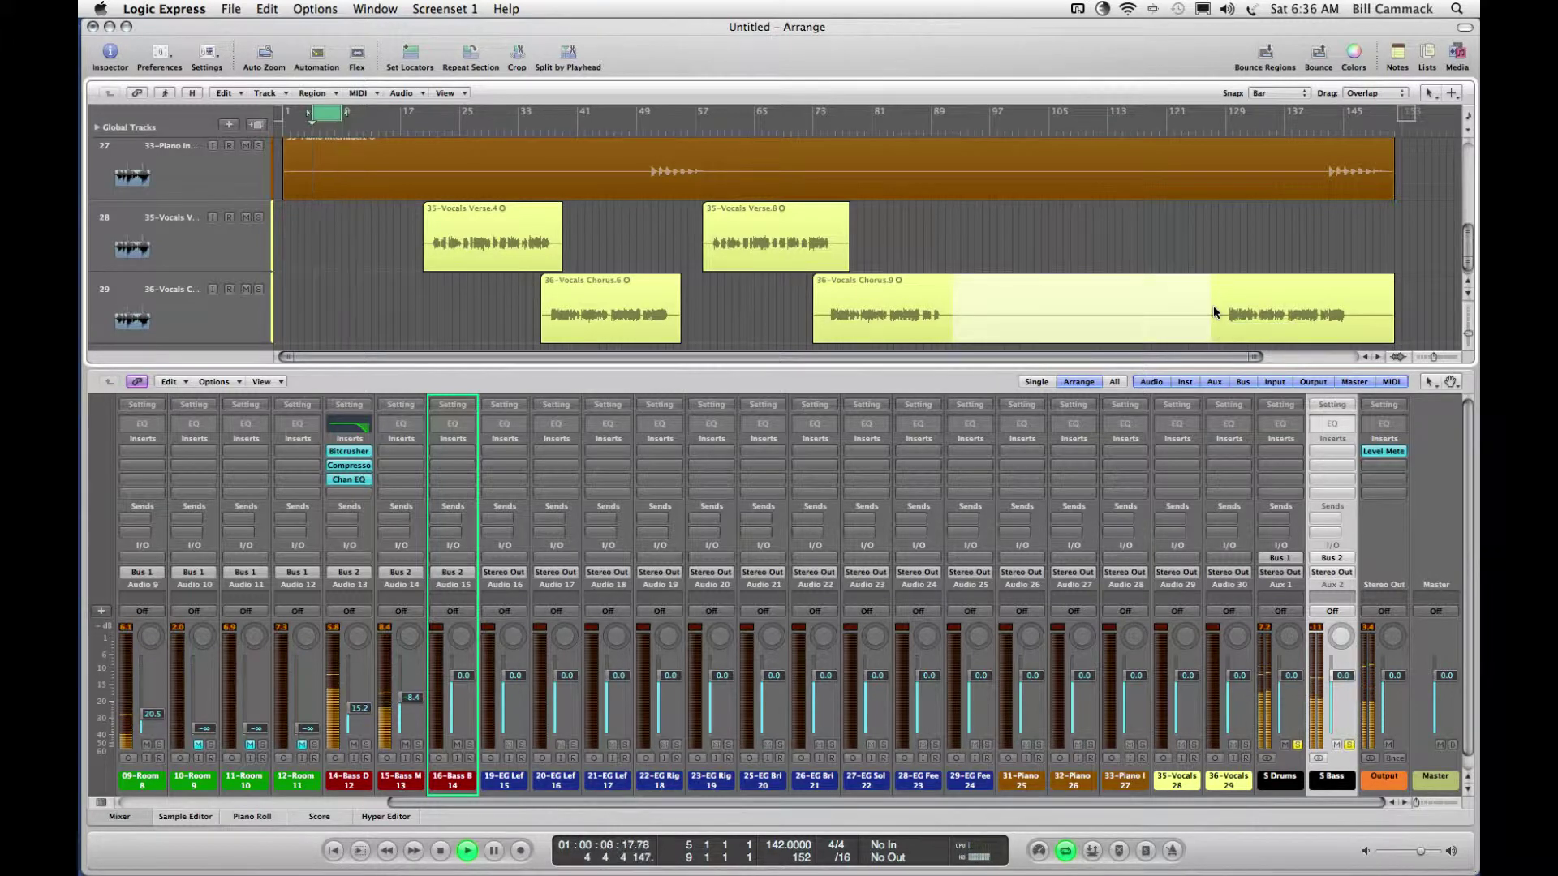
key(Delete)
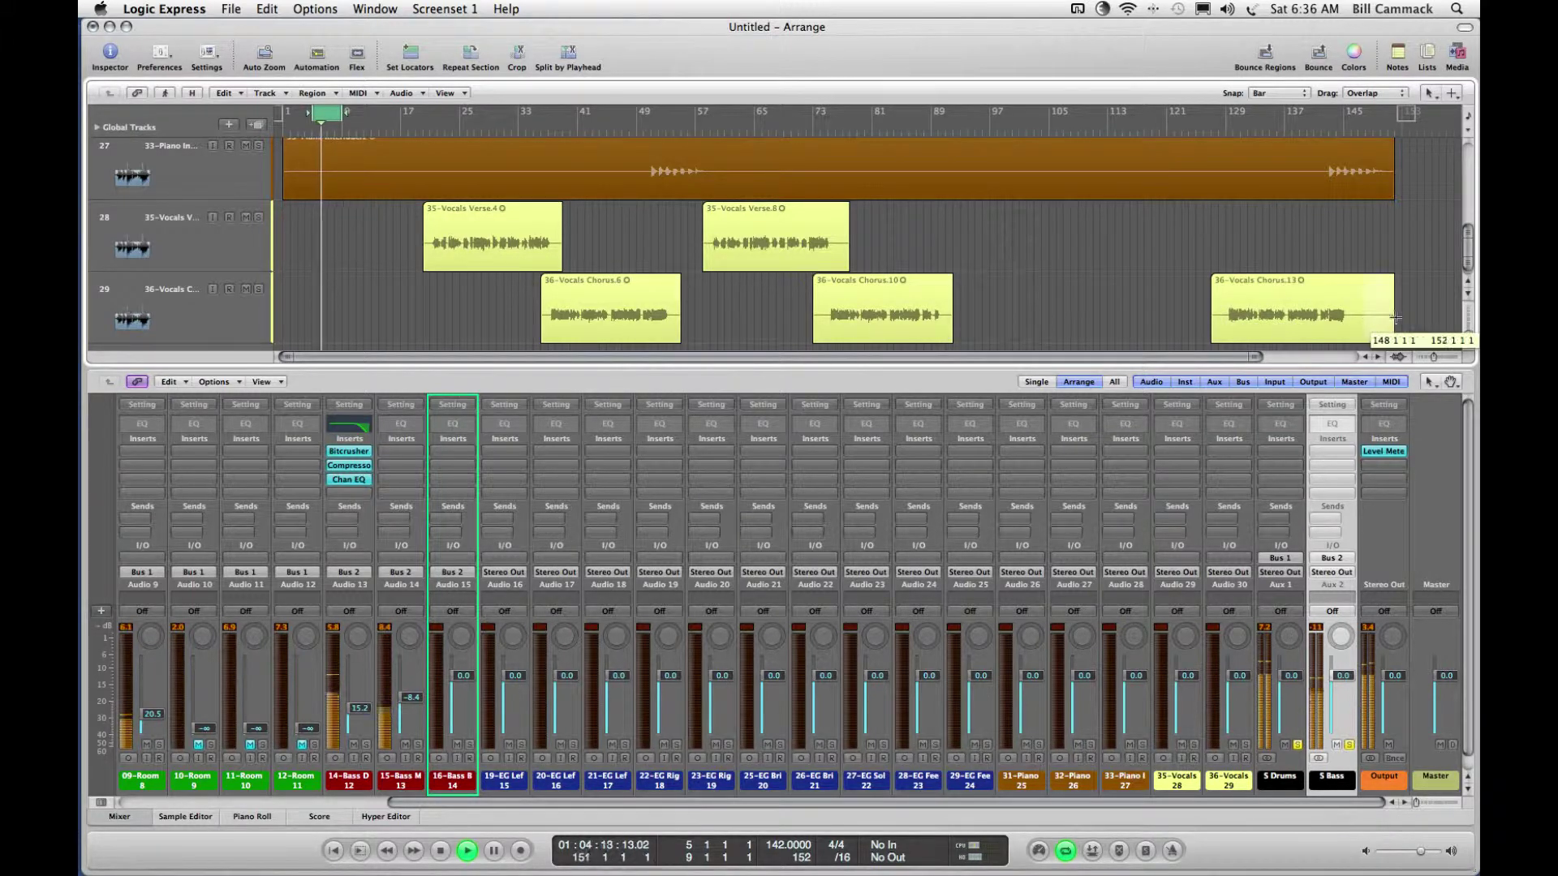
drag(1394, 318, 1418, 322)
key(Delete)
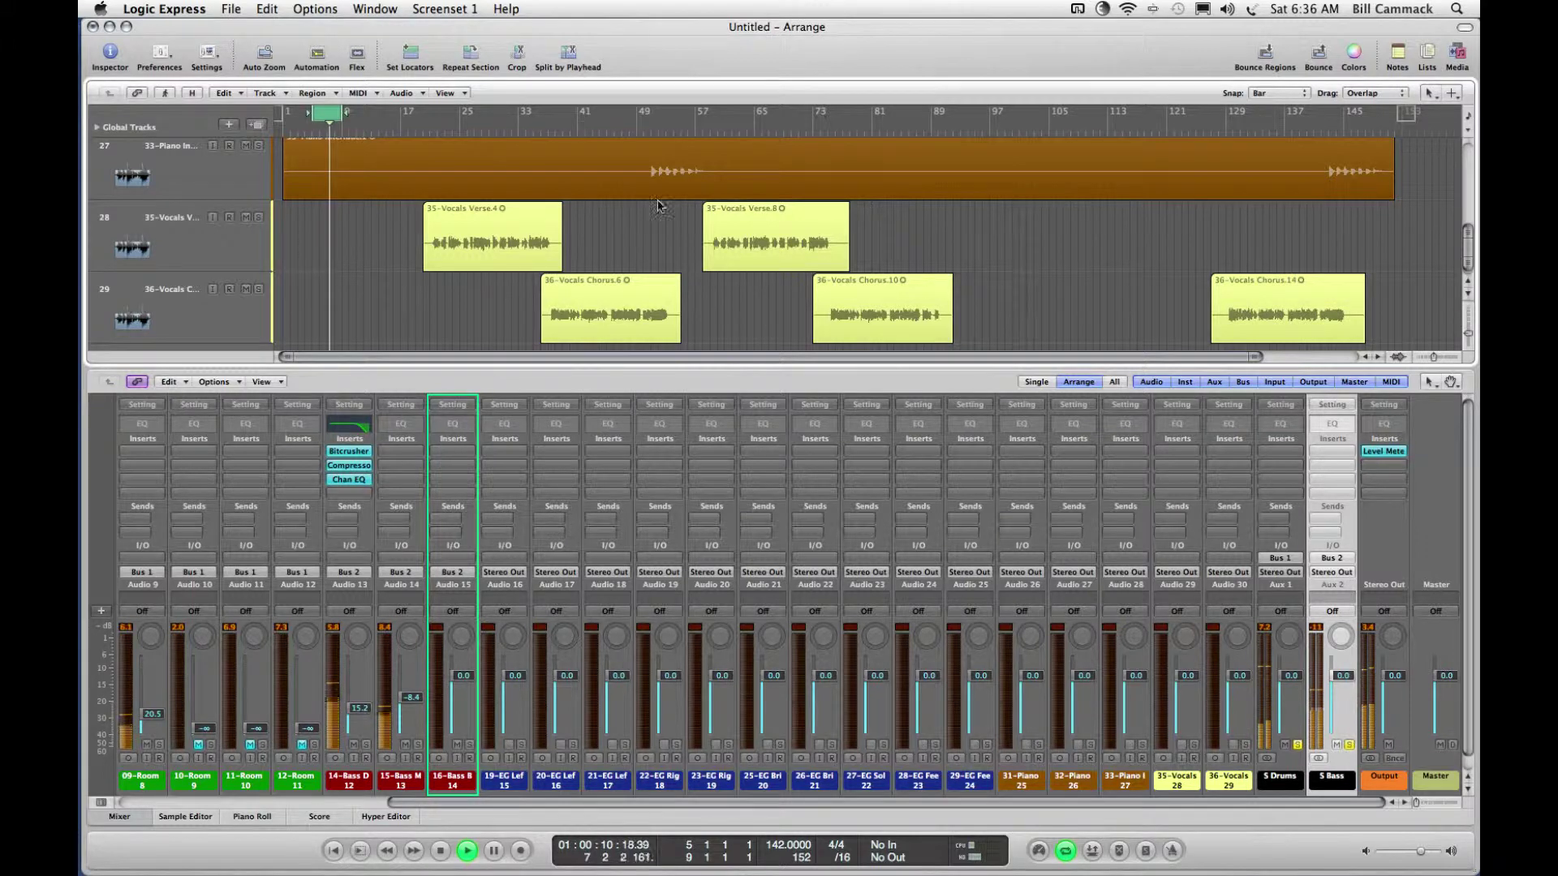
drag(330, 117, 447, 120)
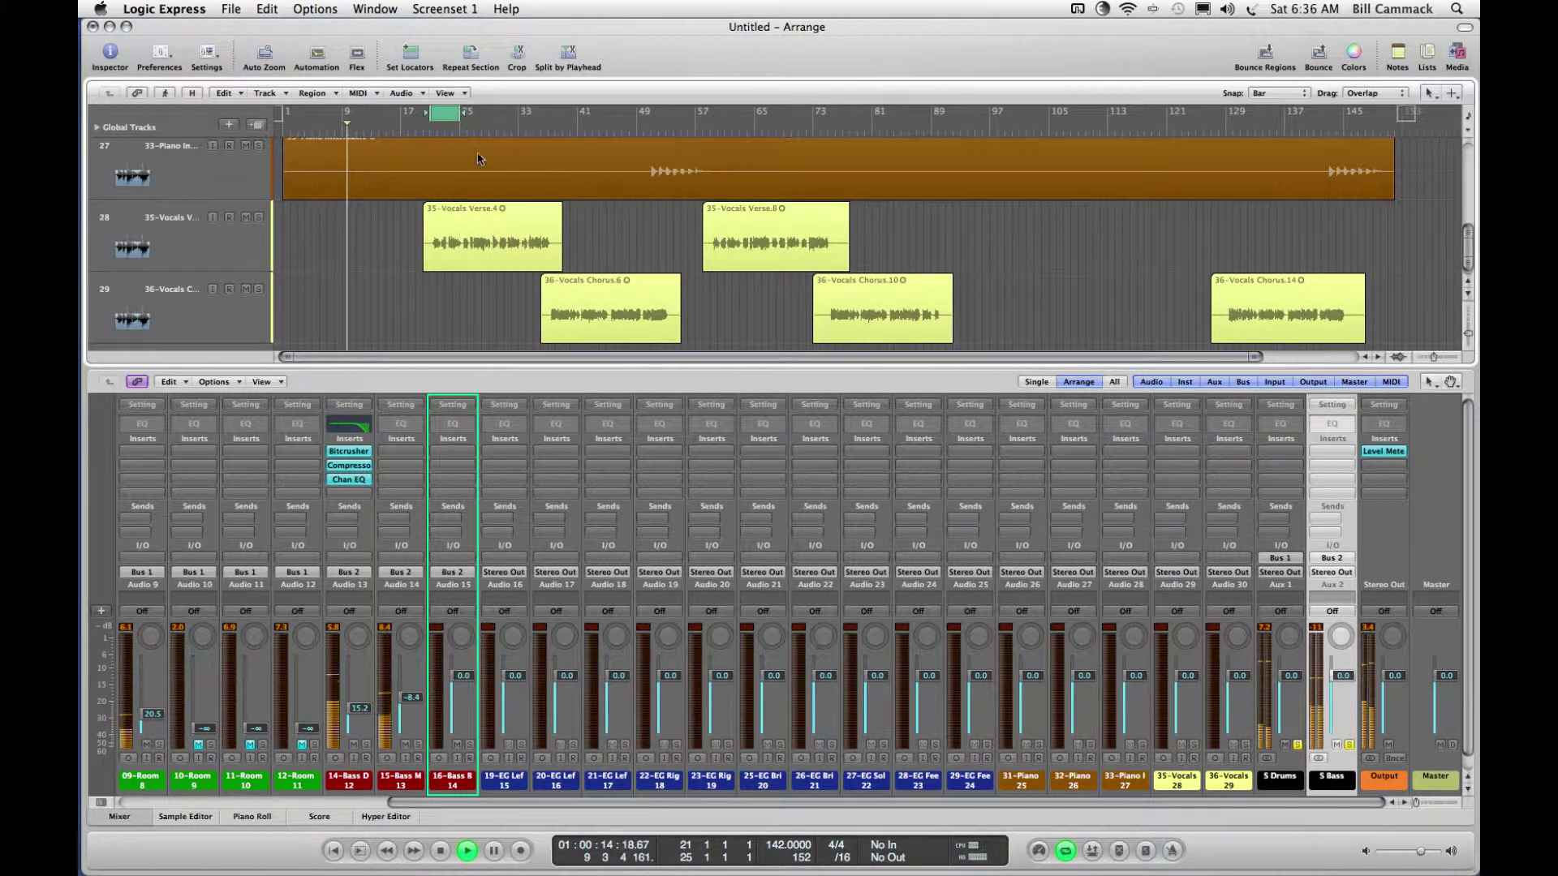
Step: Zoom in horizontally so bars 9–38 and the trimmed Vocals Verse start fill the arrangement
key(super+Right)
key(super+Right)
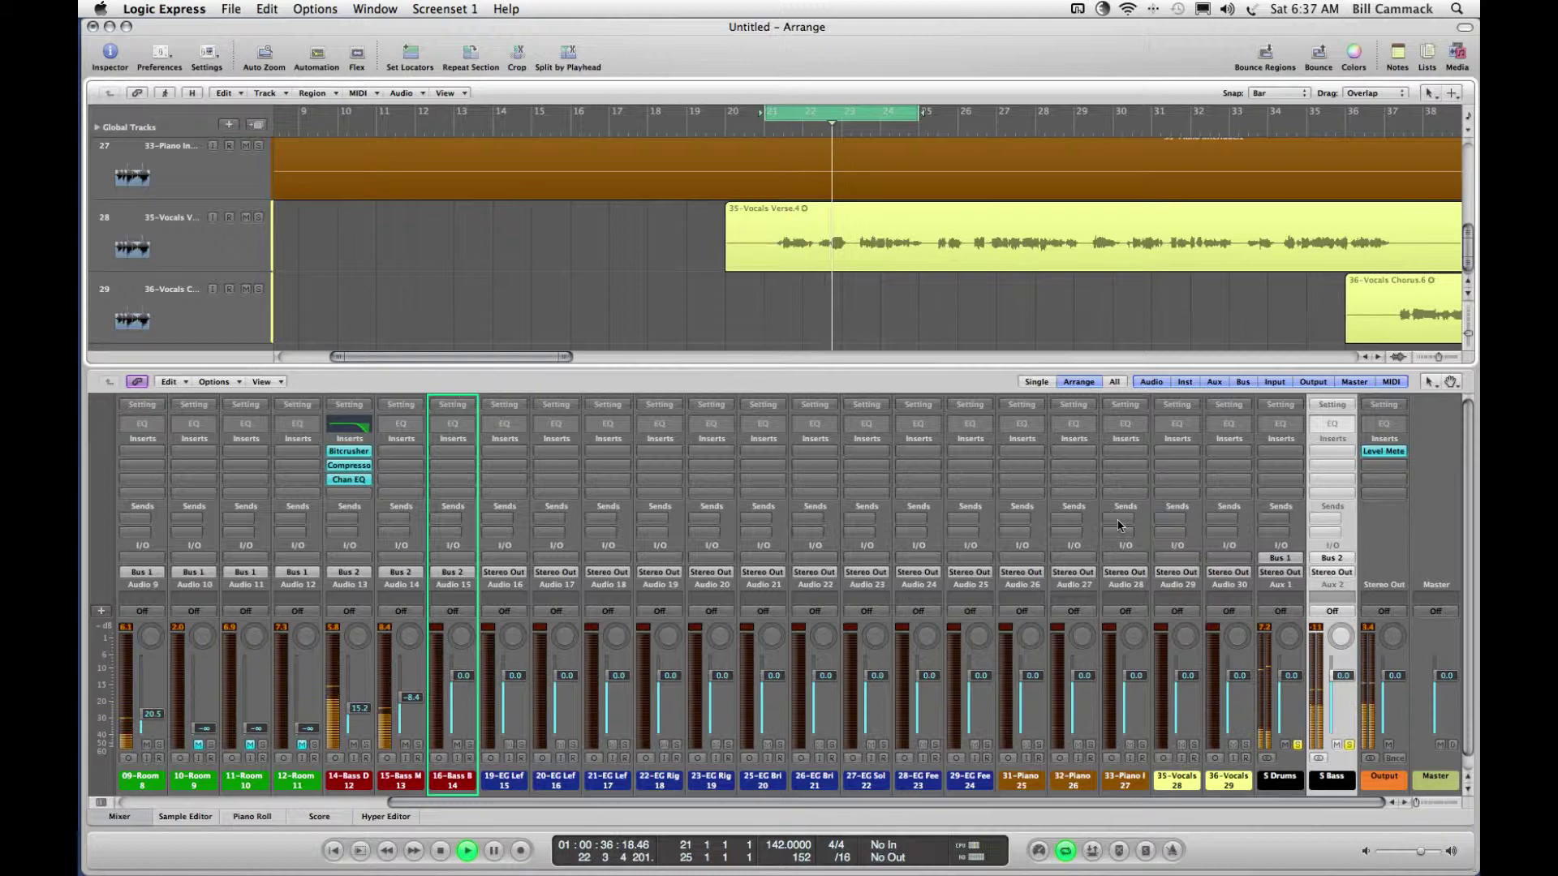
Step: Solo 35-Vocals, nudge its fader down slightly, and stretch the cycle to end at bar 28
click(1194, 744)
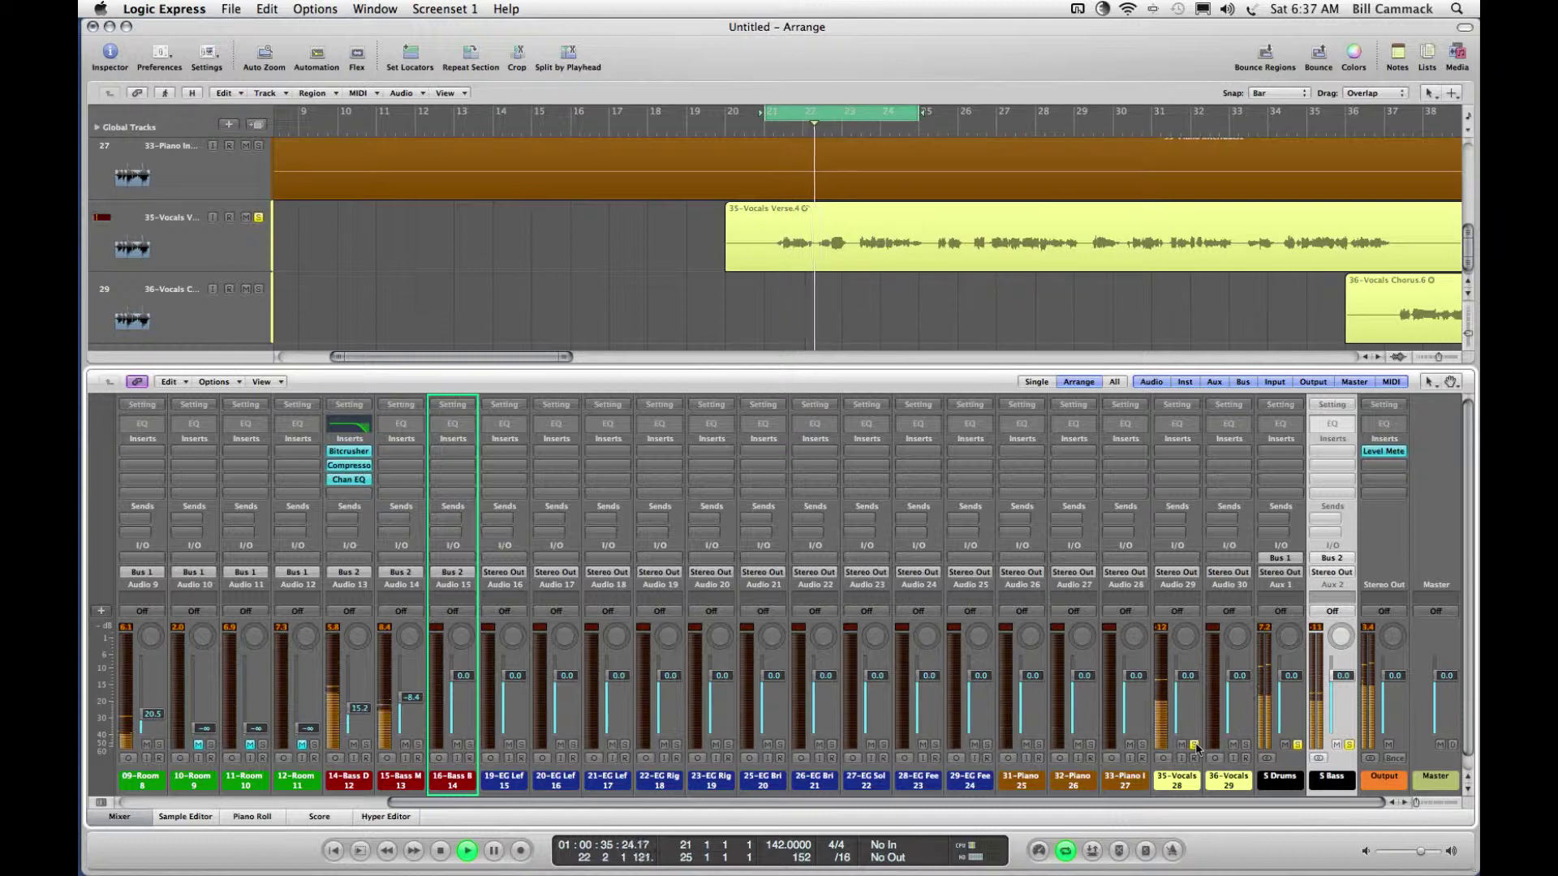
drag(1195, 710, 1189, 703)
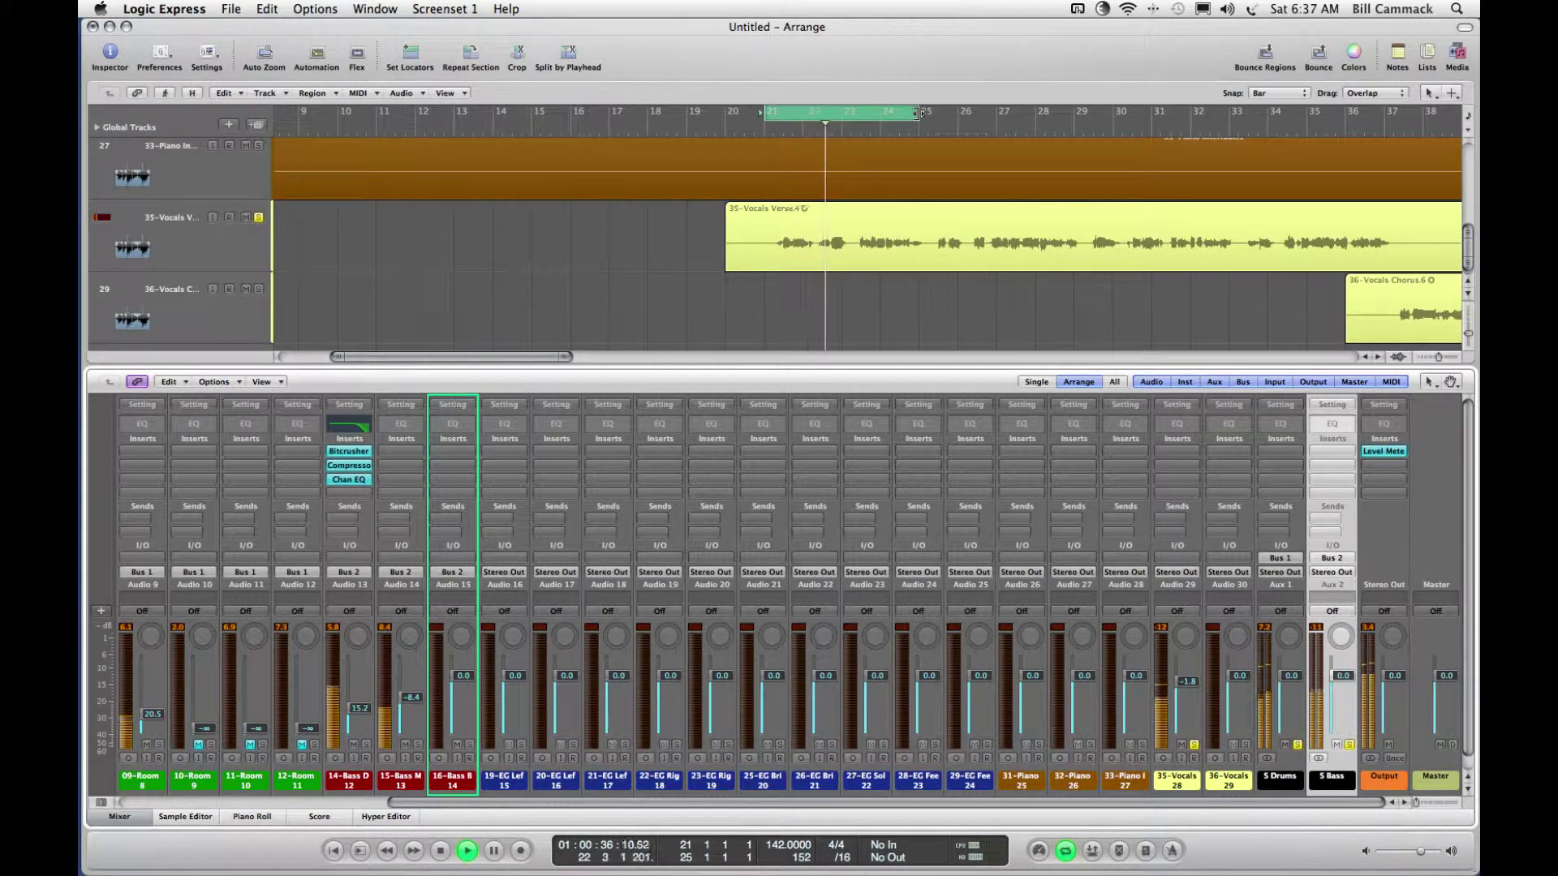
drag(918, 113, 1071, 118)
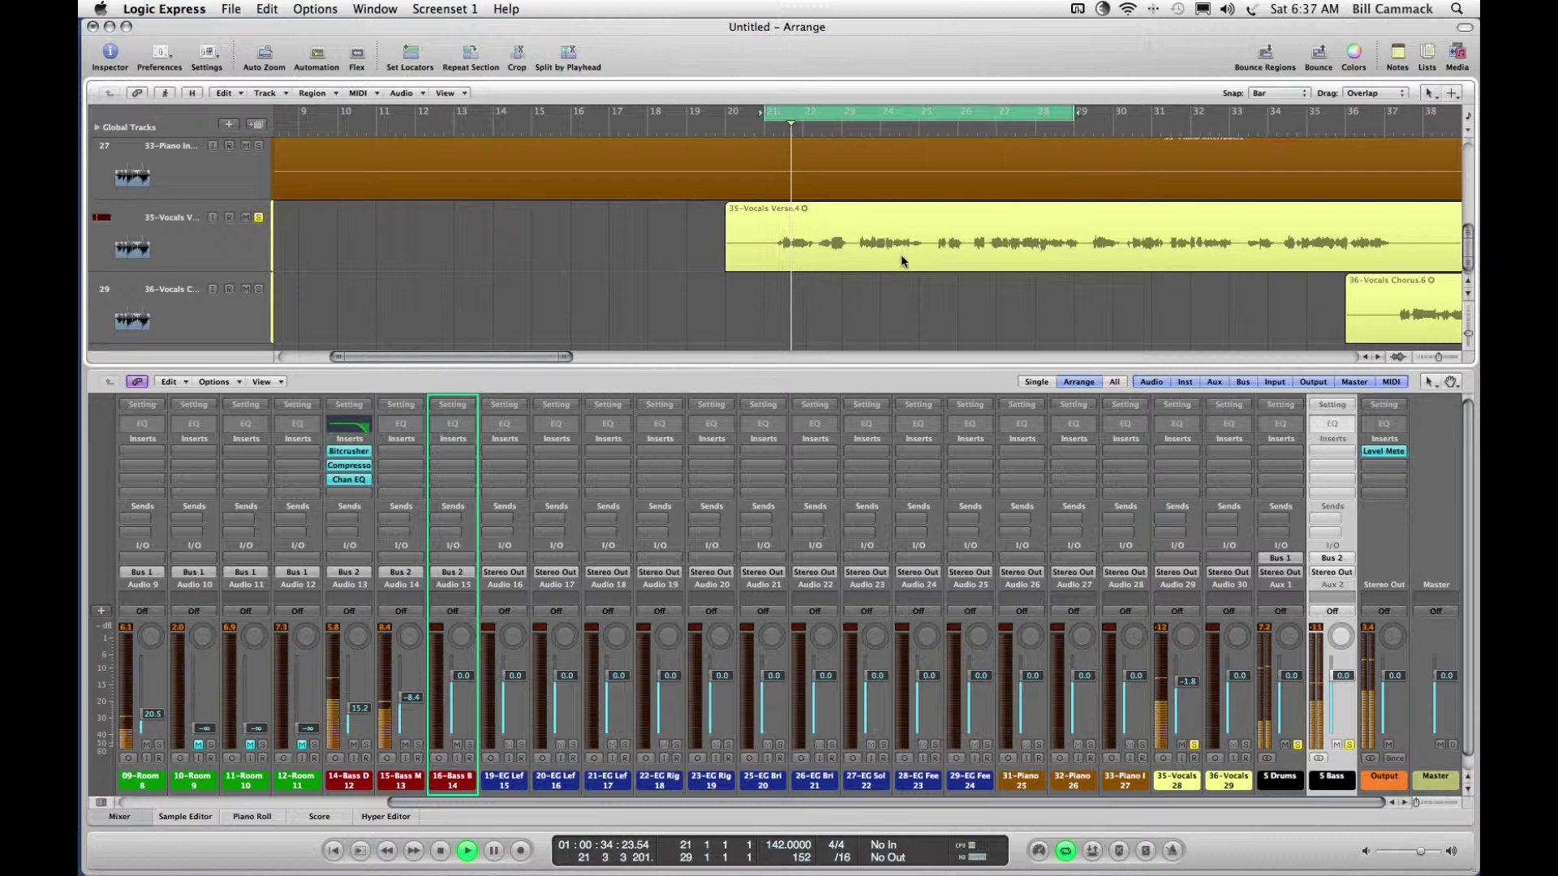
Step: Insert Pitch > Pitch Correction on the 35-Vocals channel
click(1178, 451)
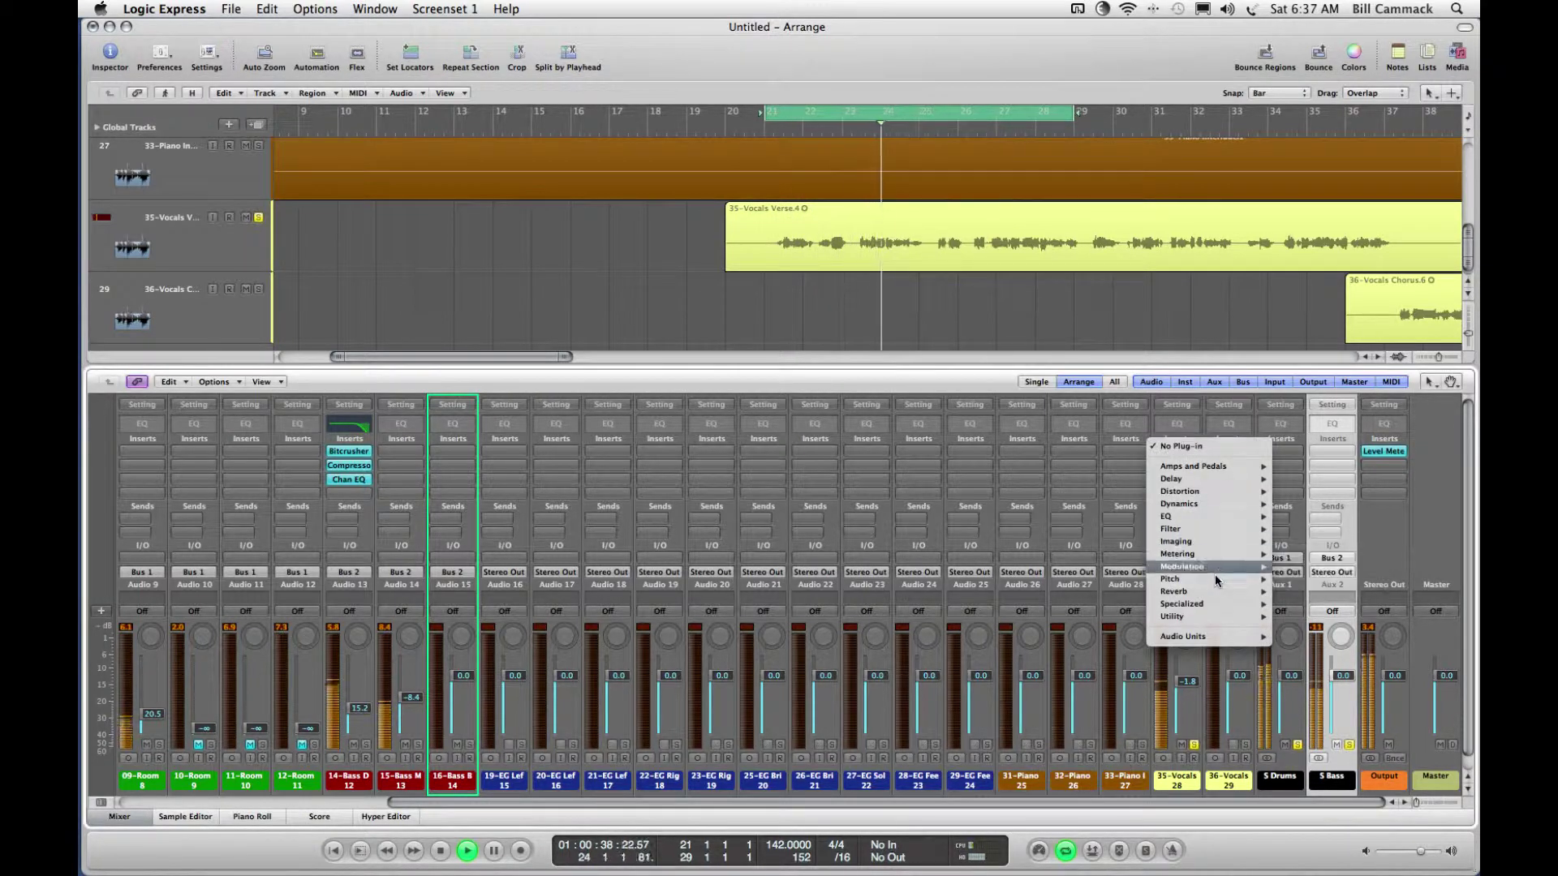
mouse_move(1215, 578)
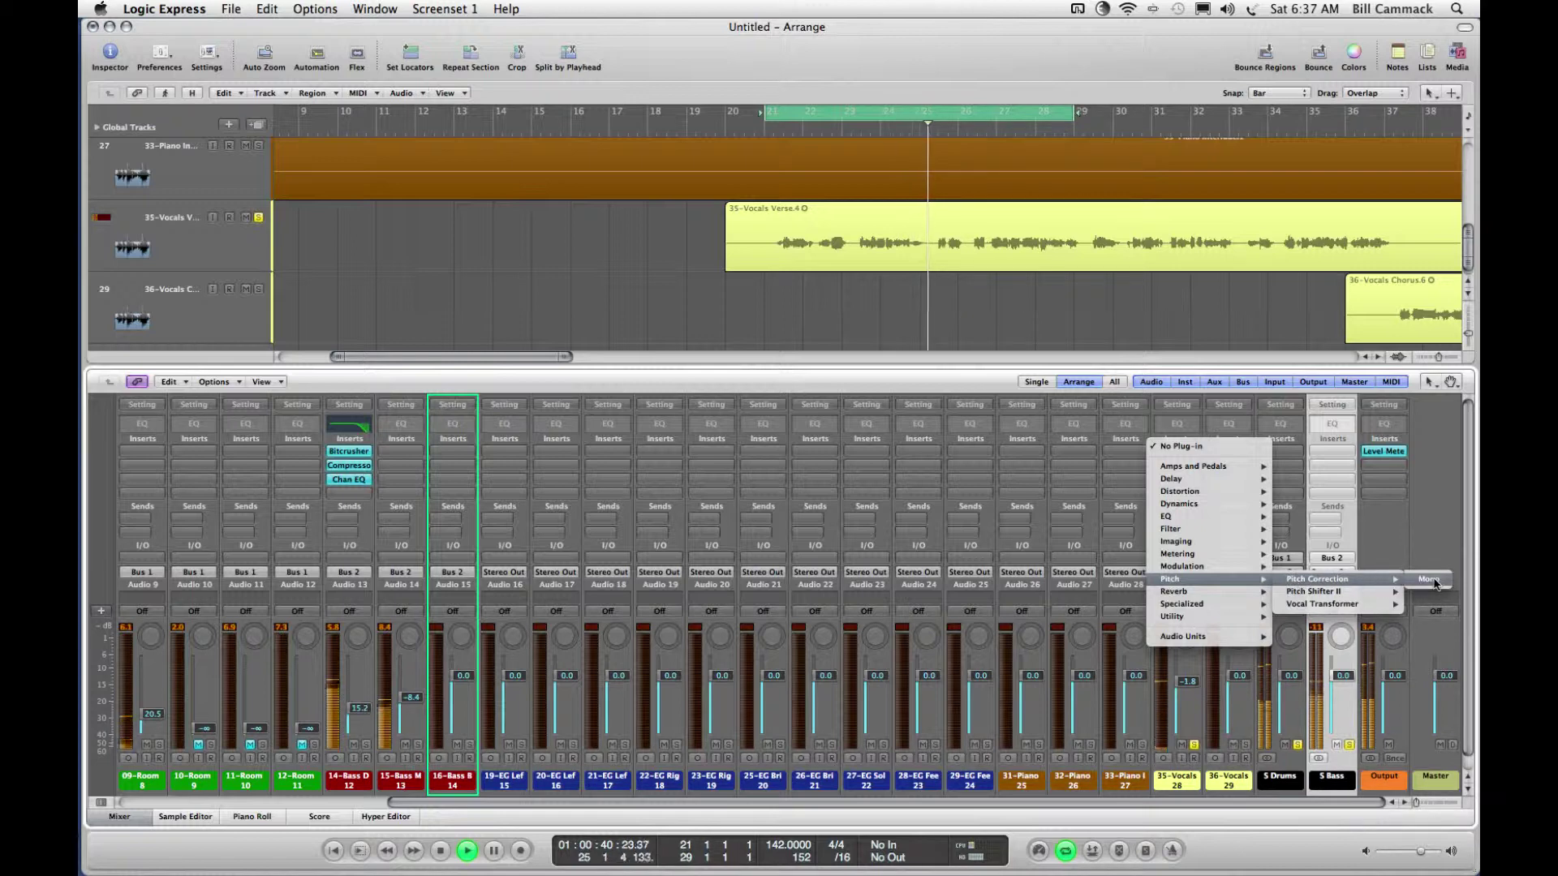
click(1424, 578)
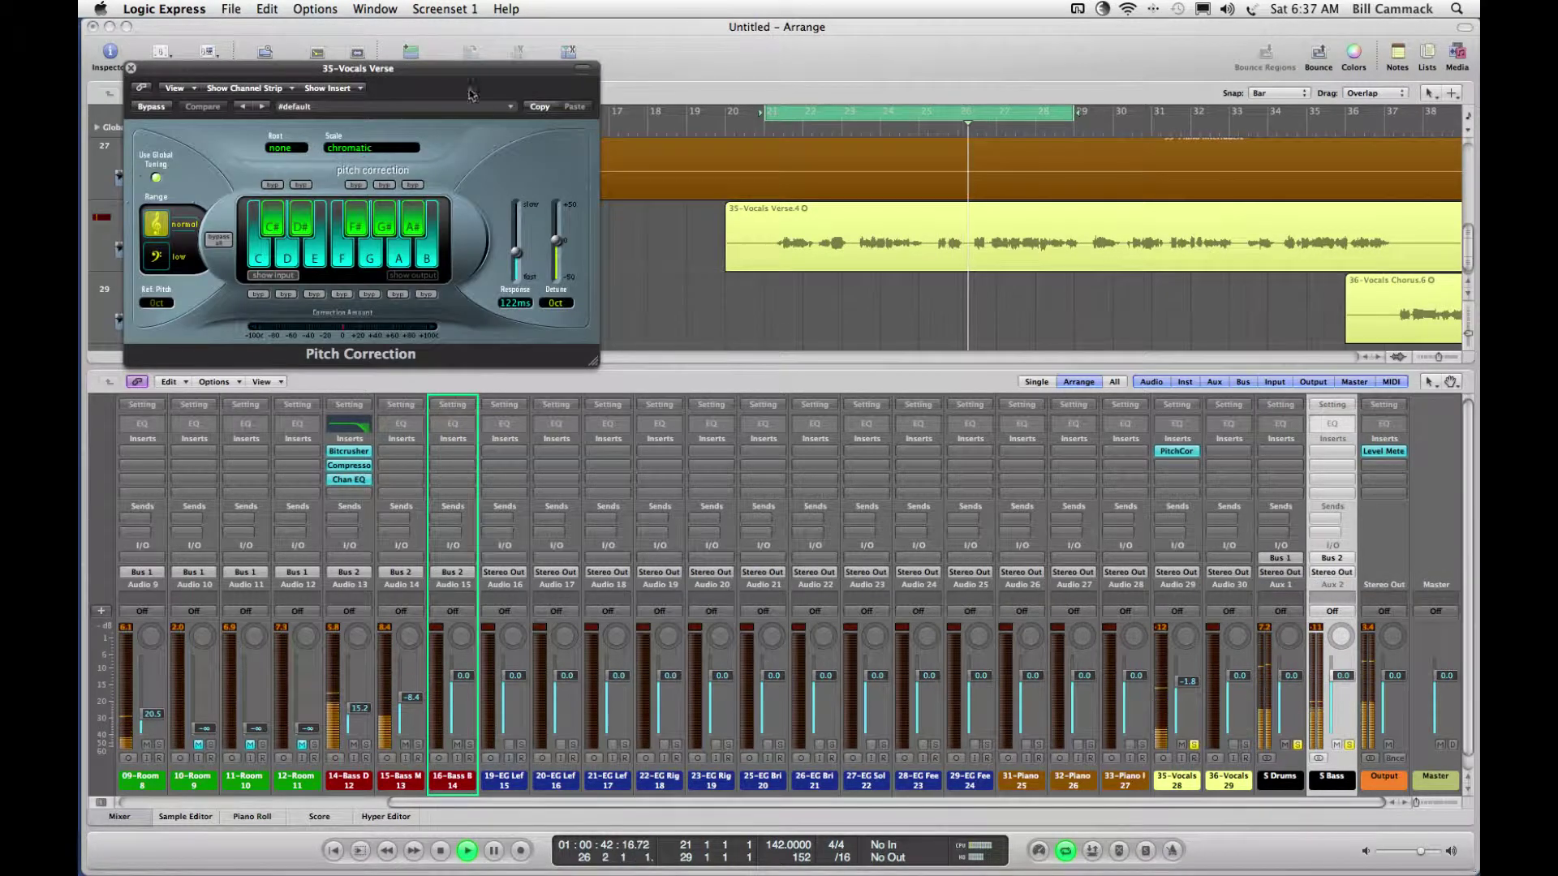
drag(454, 62, 794, 376)
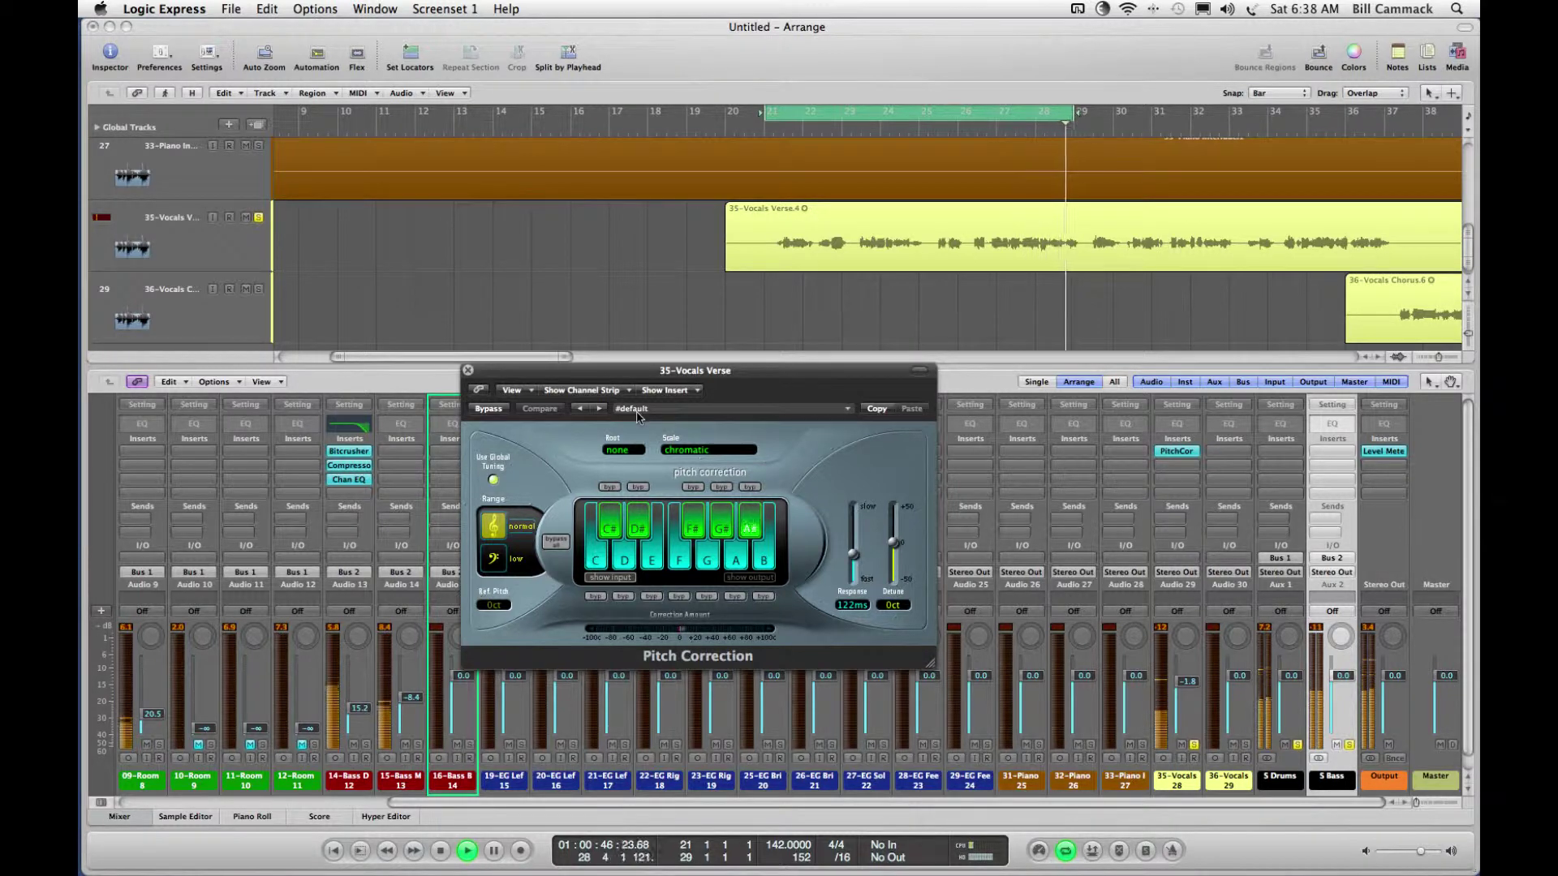
Step: Set Pitch Correction to user scale with a 192 ms response, then close its window
click(678, 447)
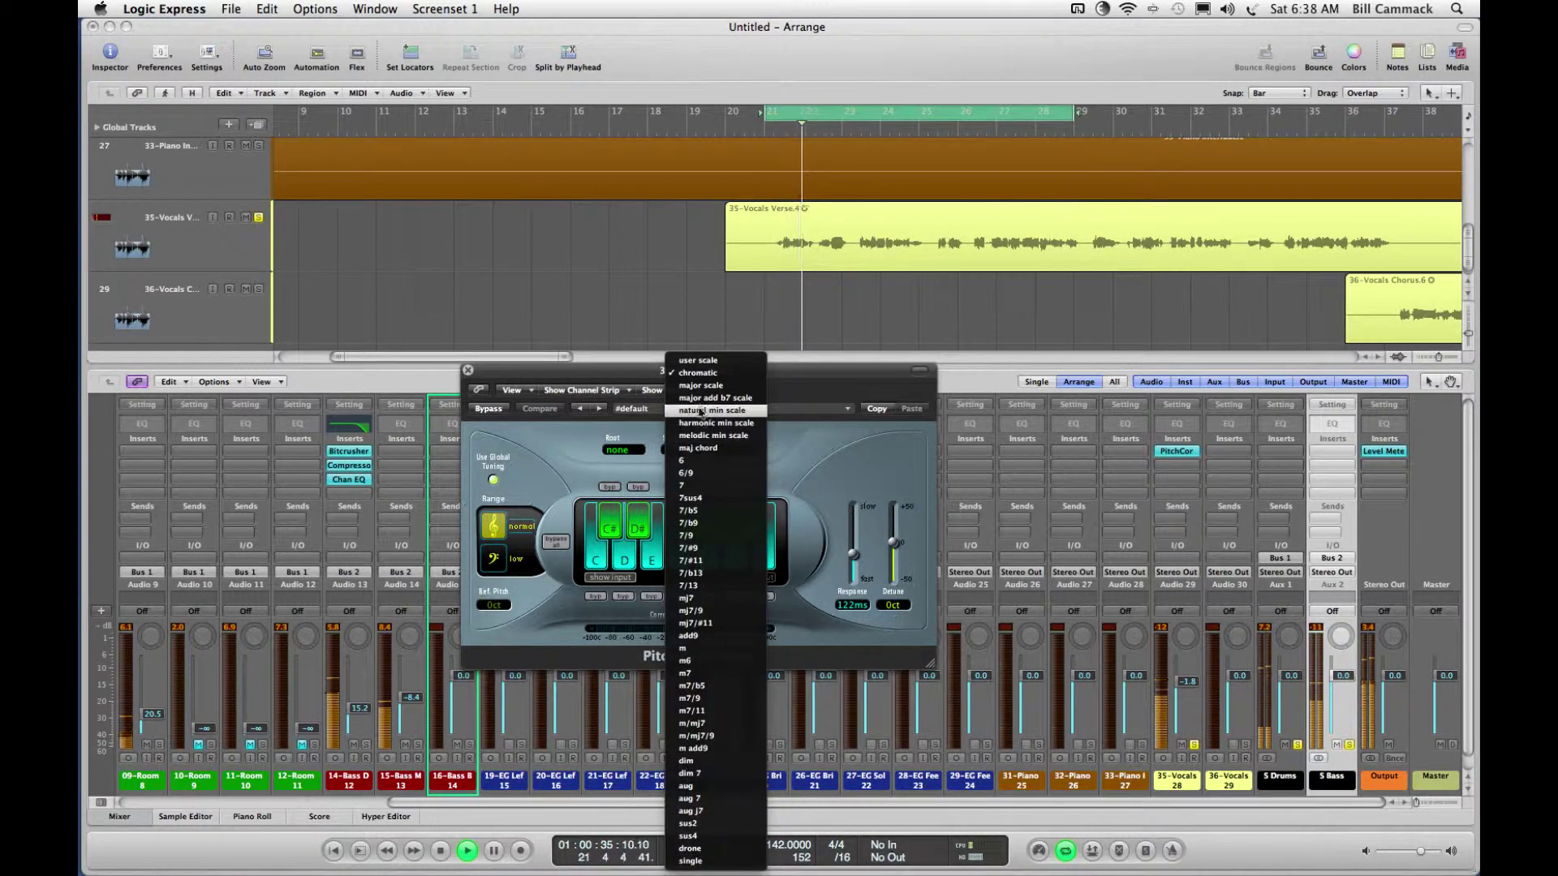
click(701, 360)
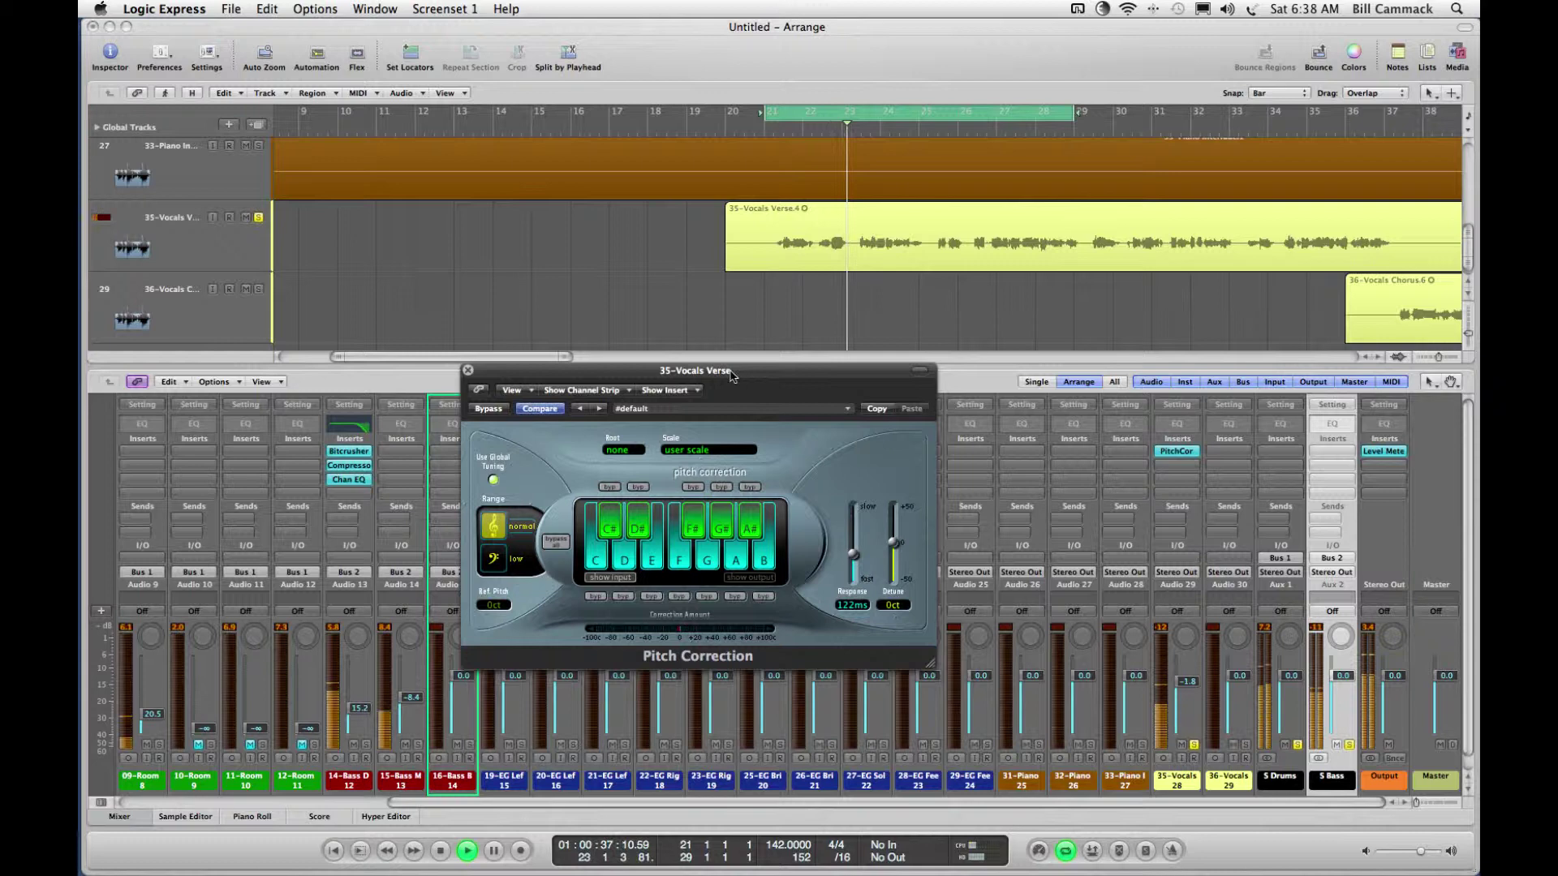
drag(733, 375, 749, 331)
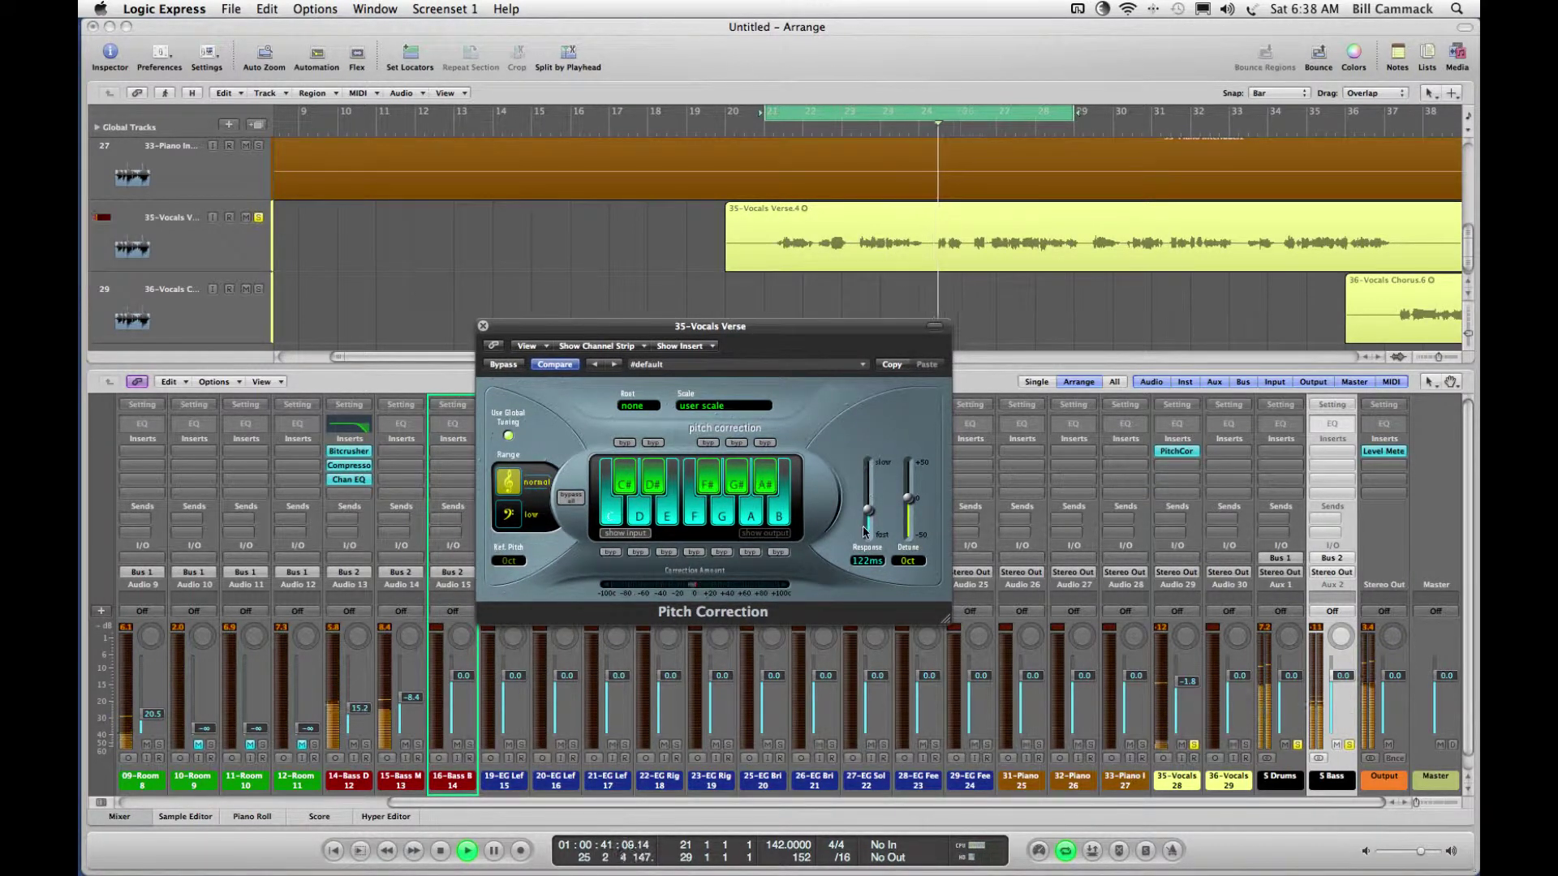
drag(865, 531, 867, 542)
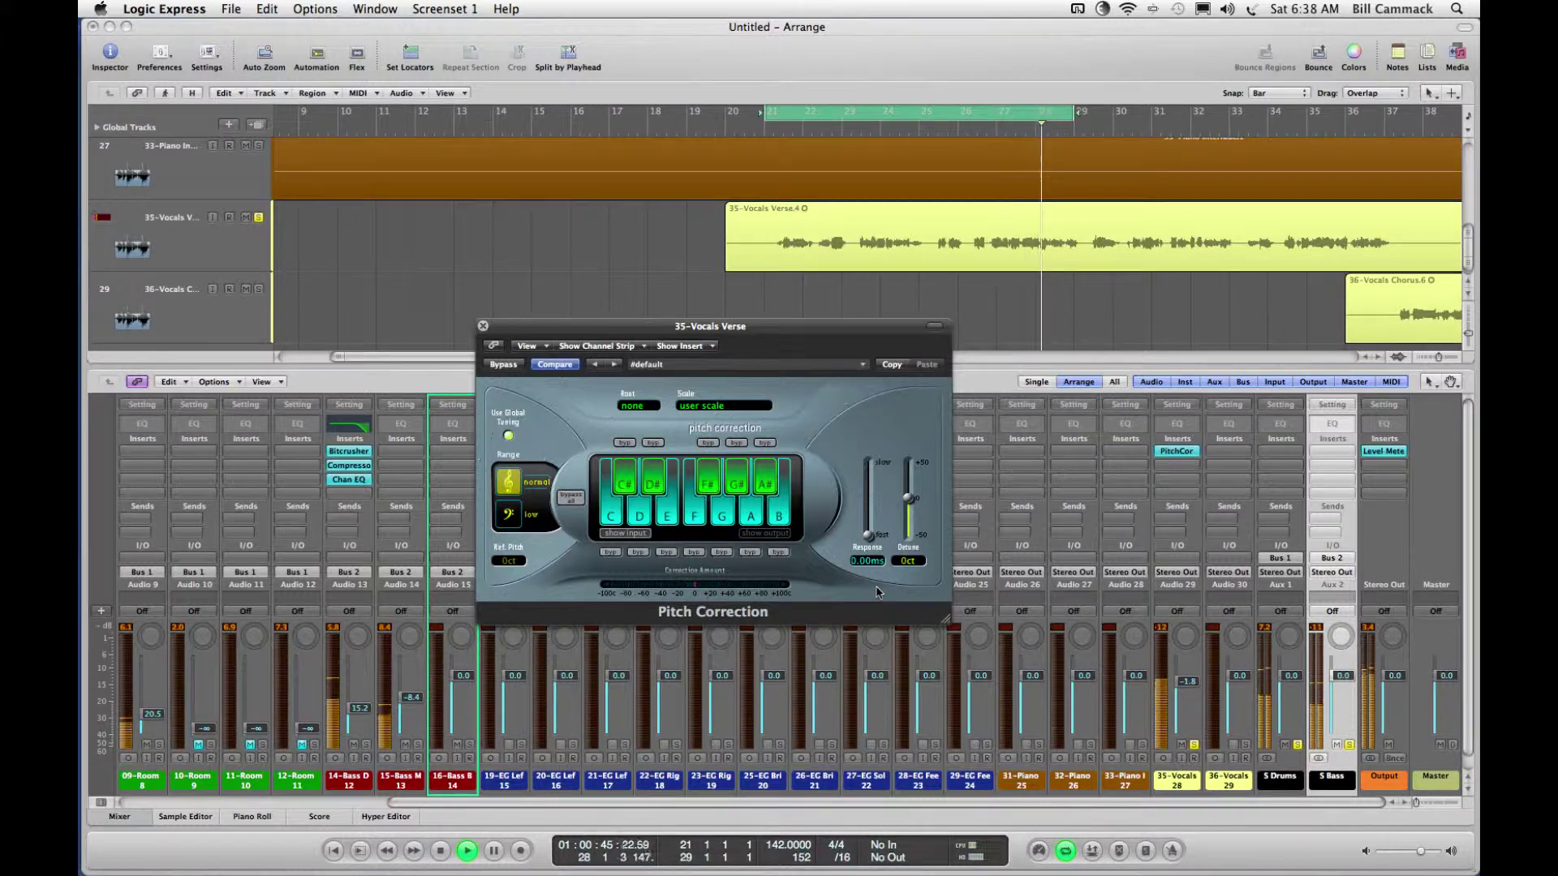
drag(867, 535, 868, 508)
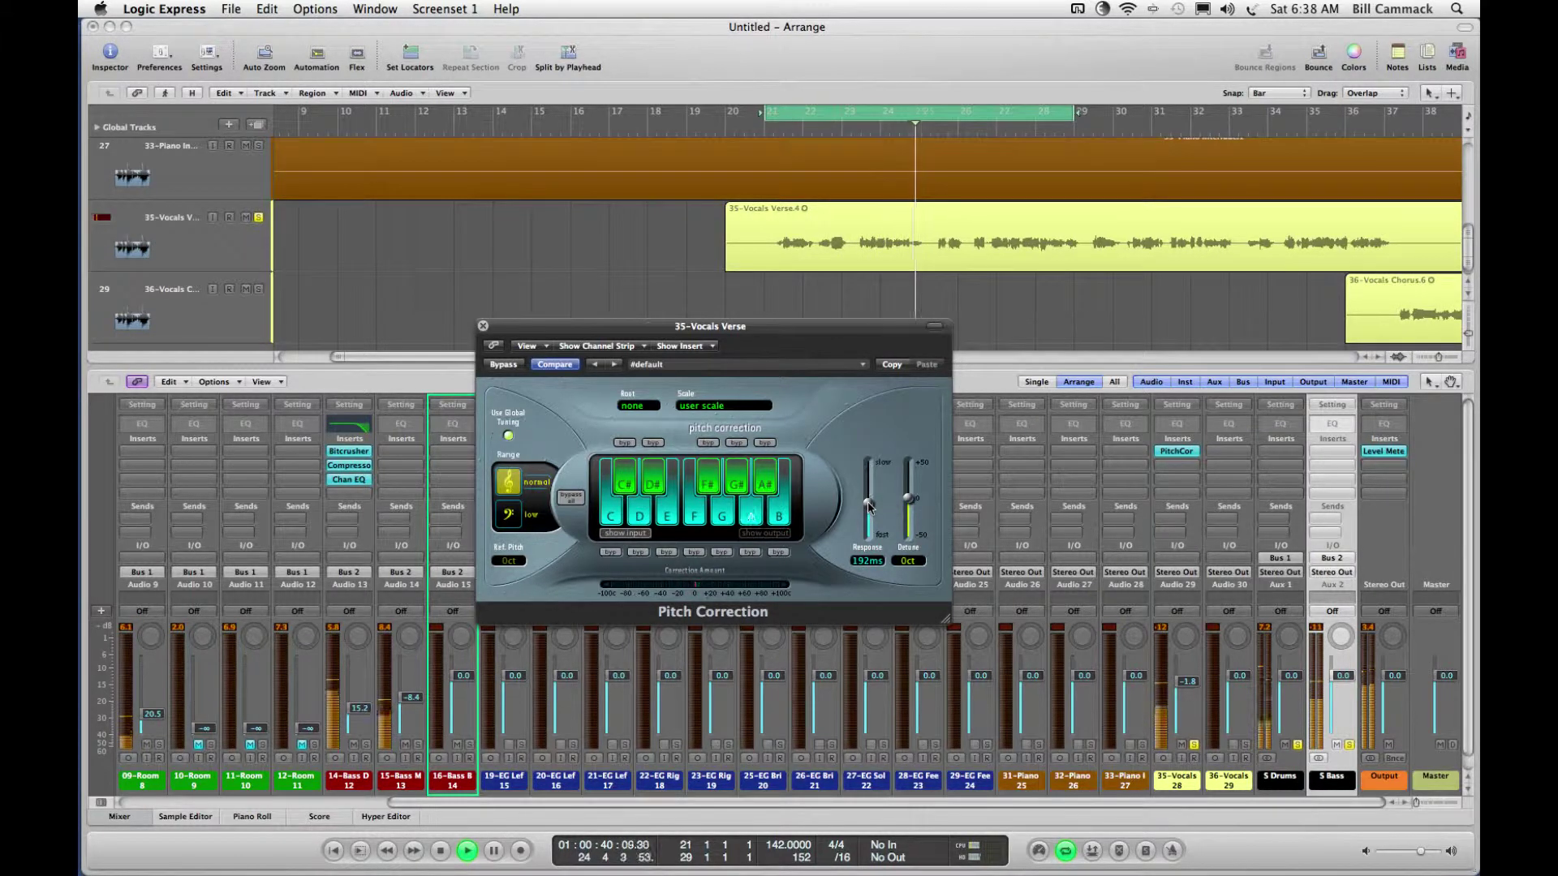
click(482, 326)
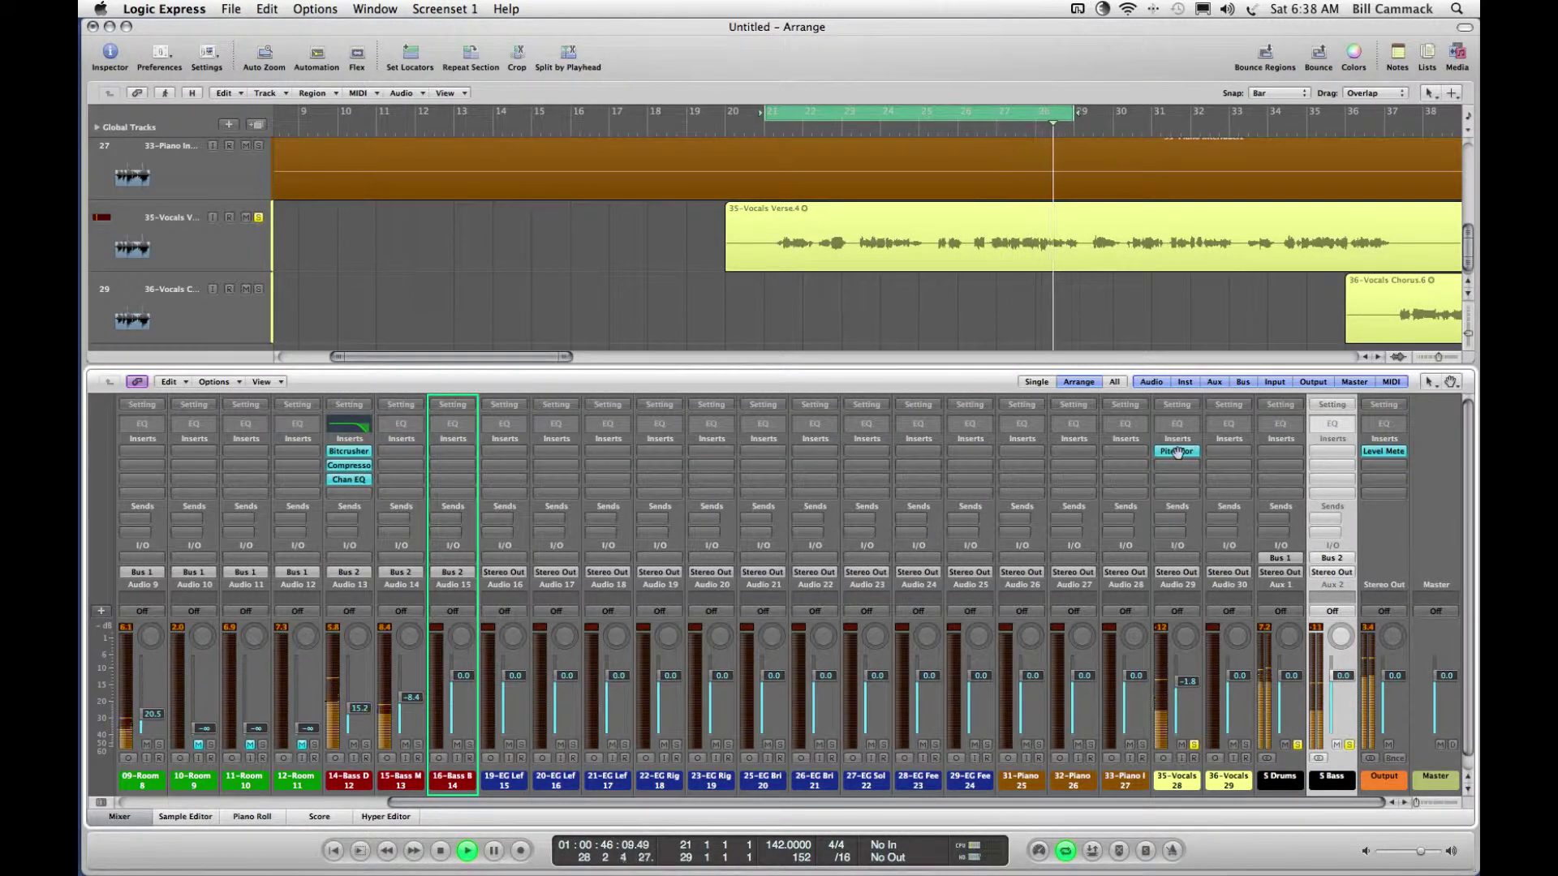
Step: Copy Pitch Correction toward 36-Vocals and bring up plug-in choices for 35-Vocals' next empty slot
drag(1211, 454, 1217, 452)
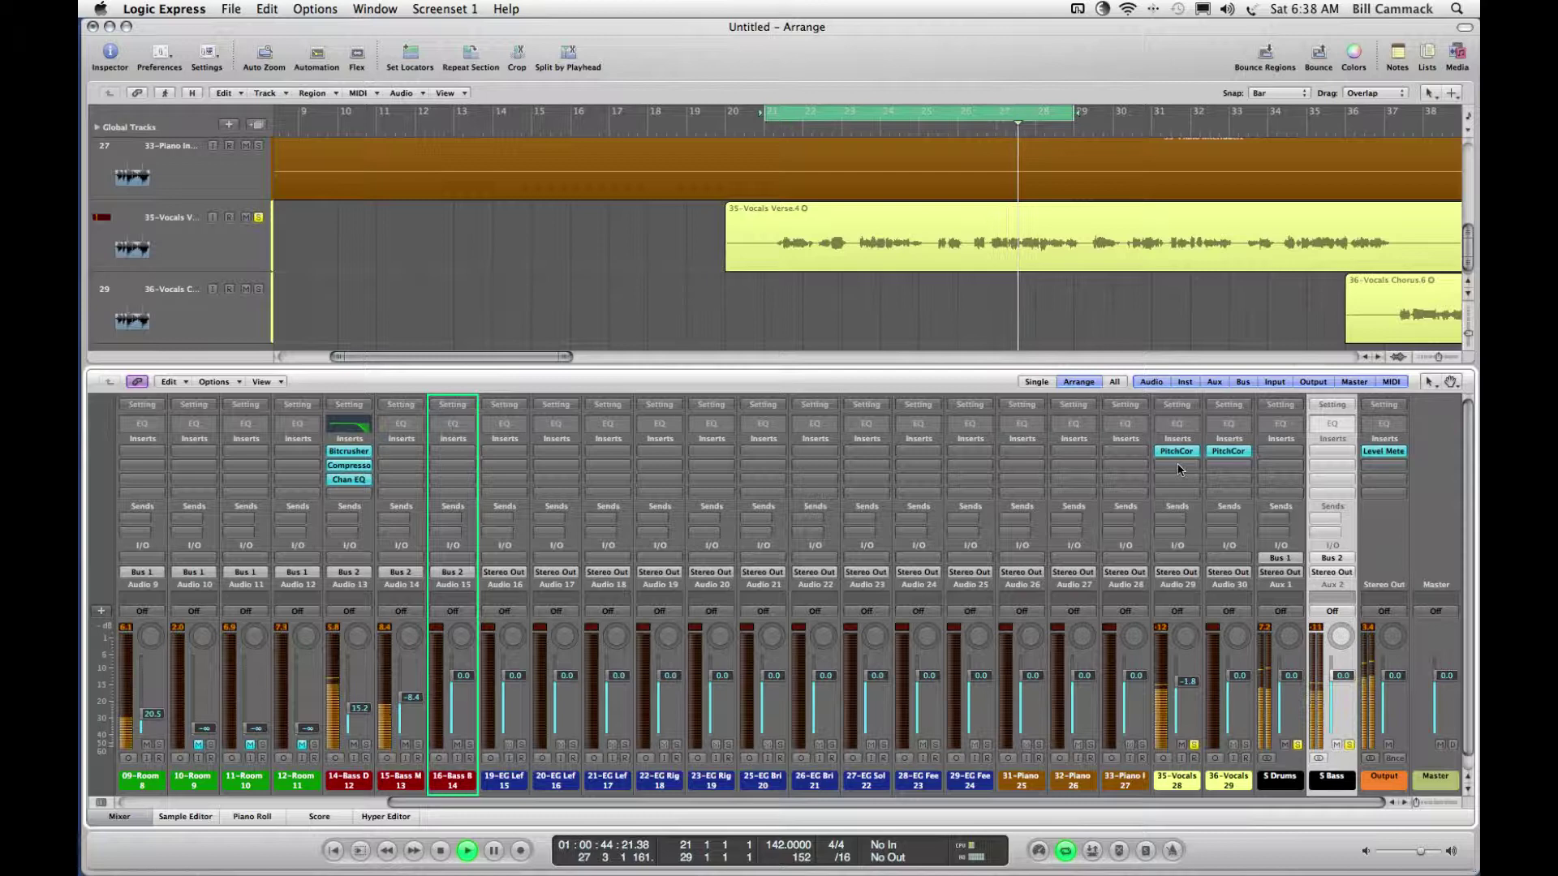
click(1178, 468)
Step: Add a mono Dynamics > Compressor to the 35-Vocals channel
mouse_move(1197, 609)
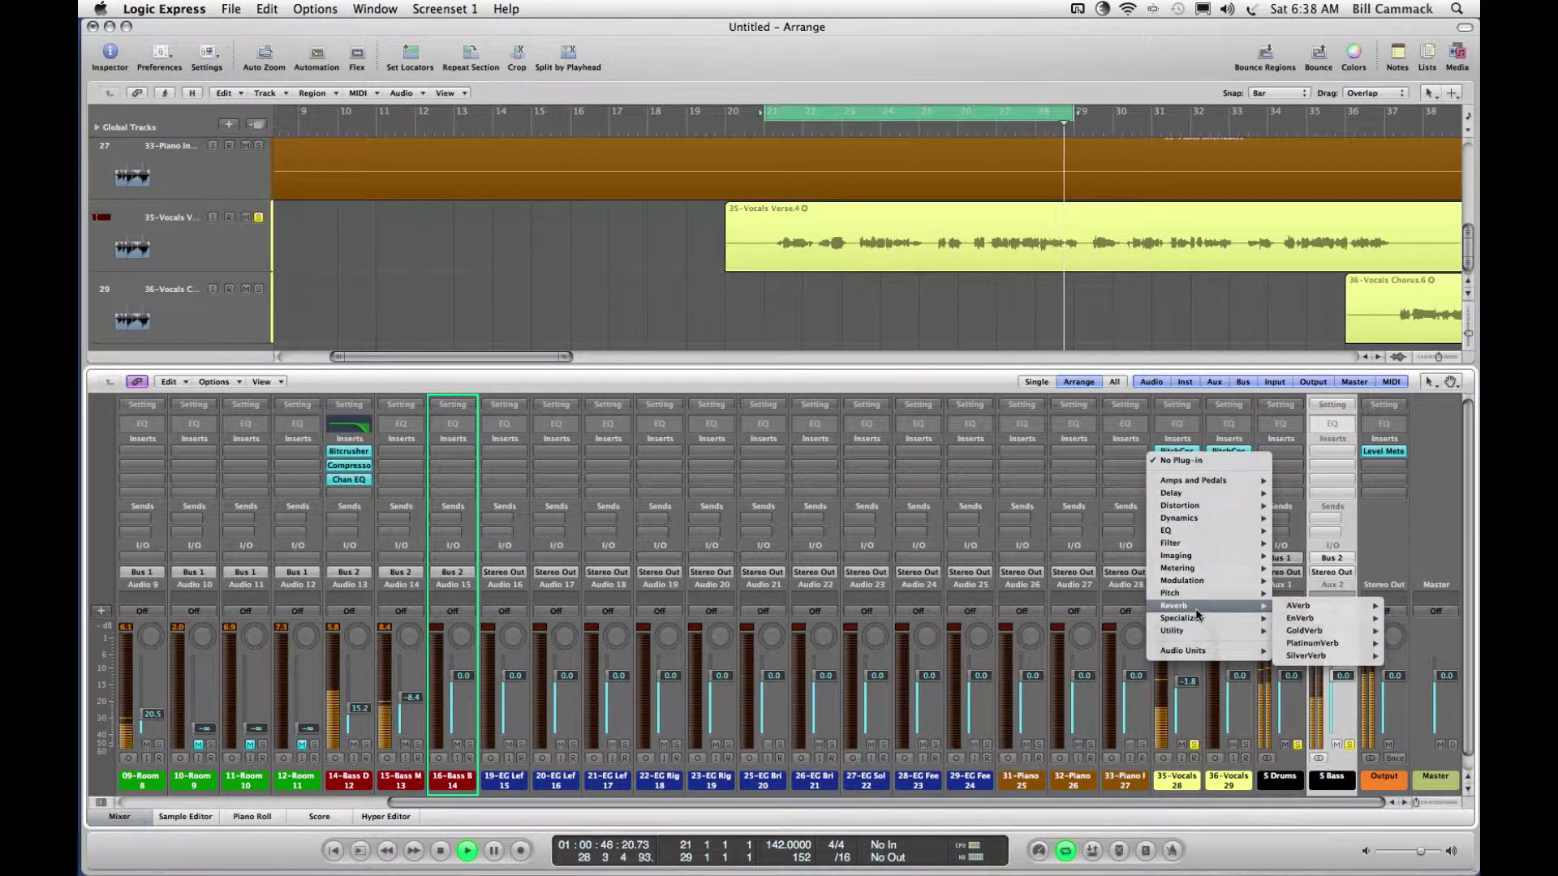
mouse_move(1199, 545)
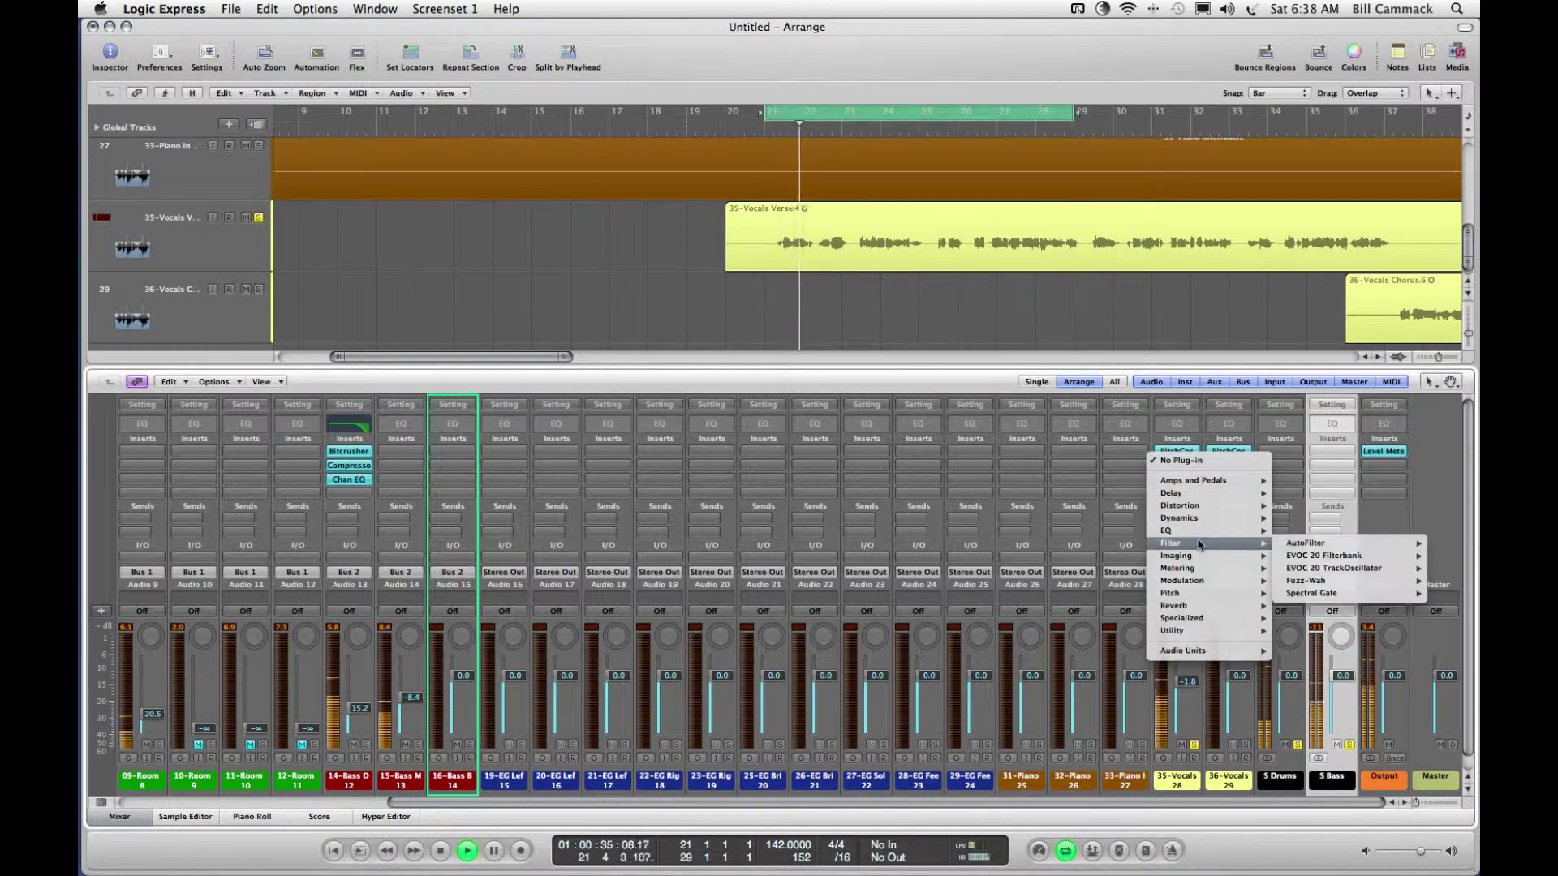
mouse_move(1200, 519)
mouse_move(1314, 520)
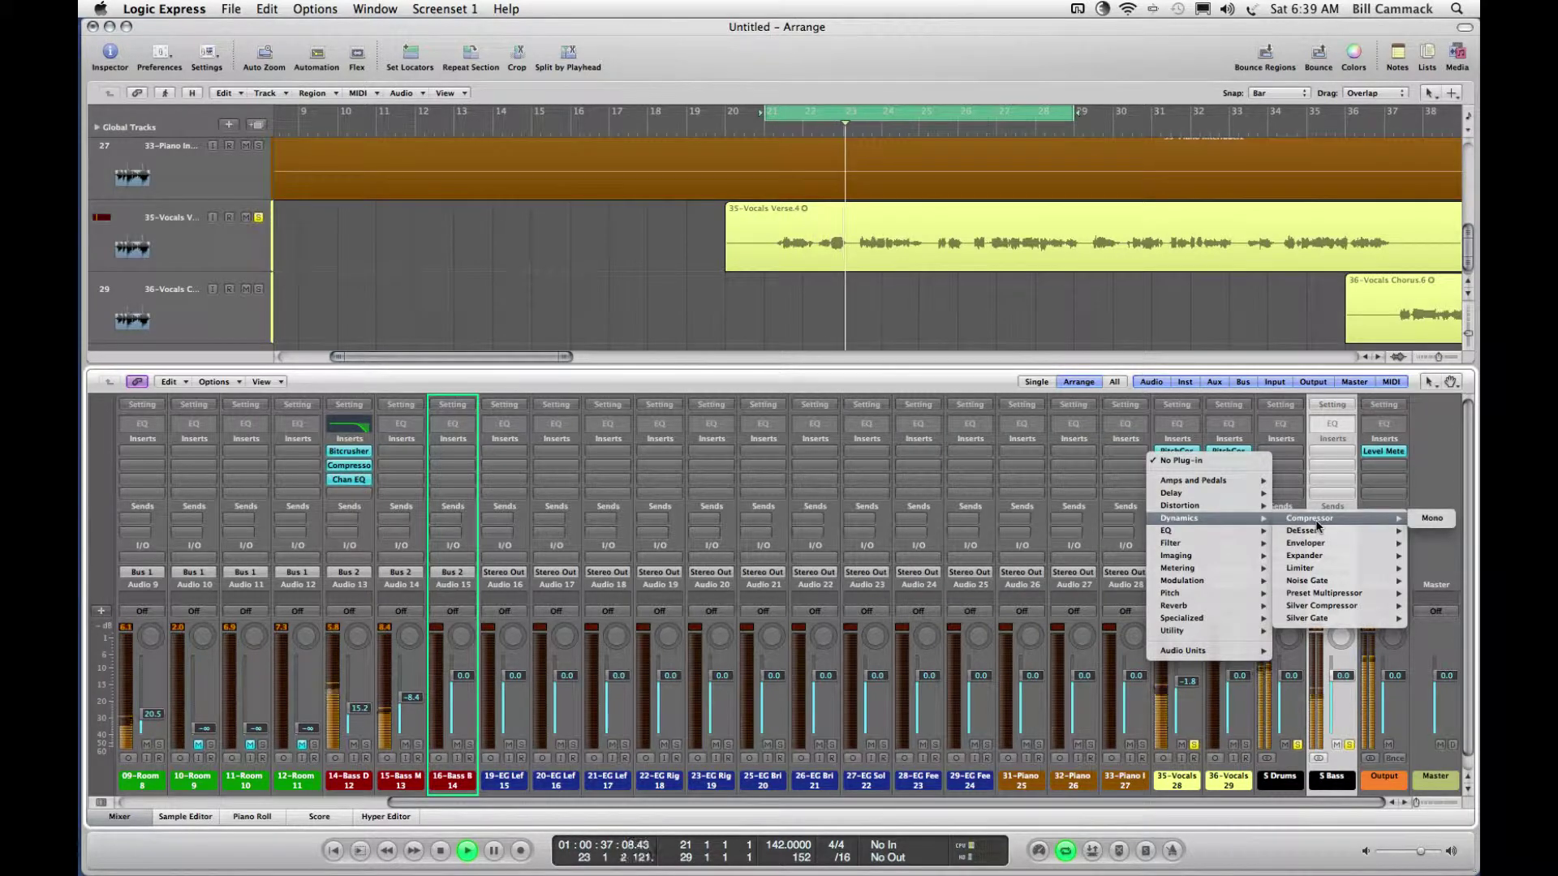
click(1432, 517)
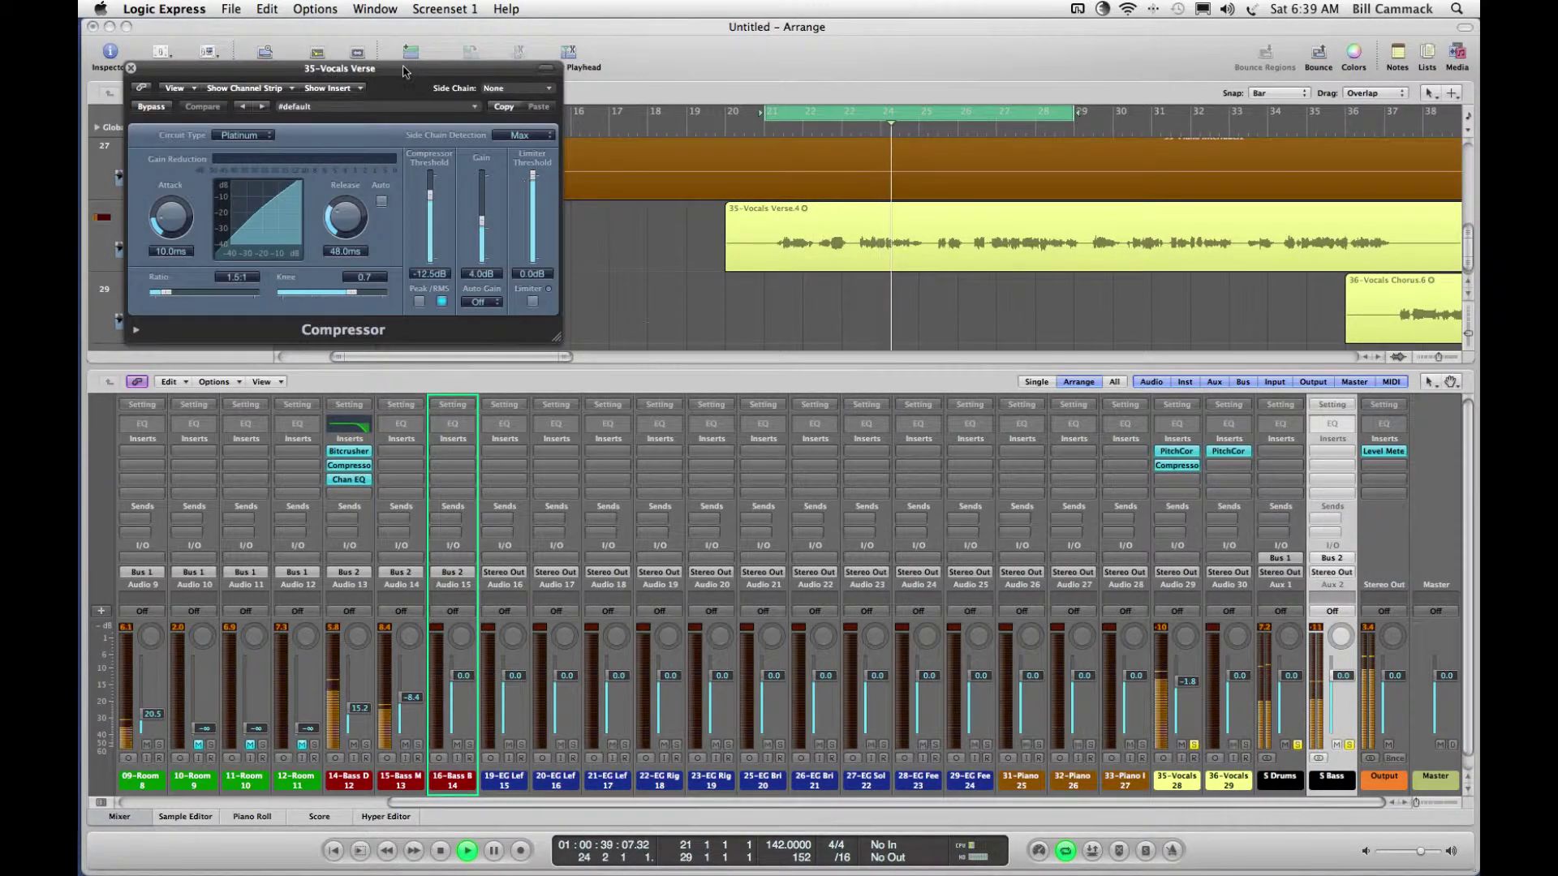
drag(403, 72, 808, 391)
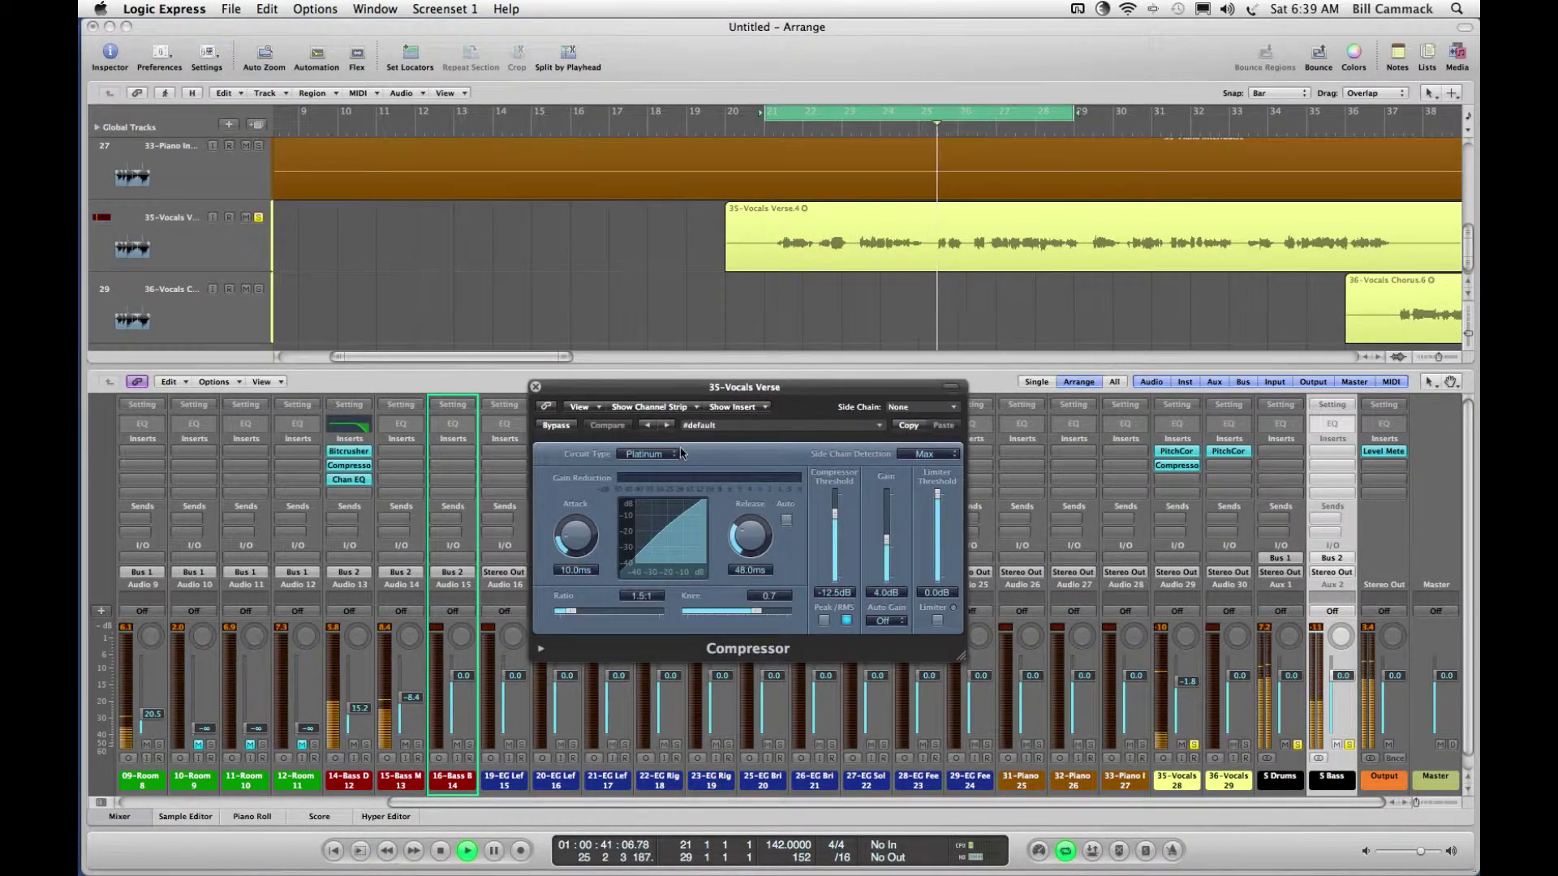
Step: Set the Compressor to ClassA_U, threshold -26 dB, attack 5 ms, release 11 ms, ratio 2.1:1
click(656, 456)
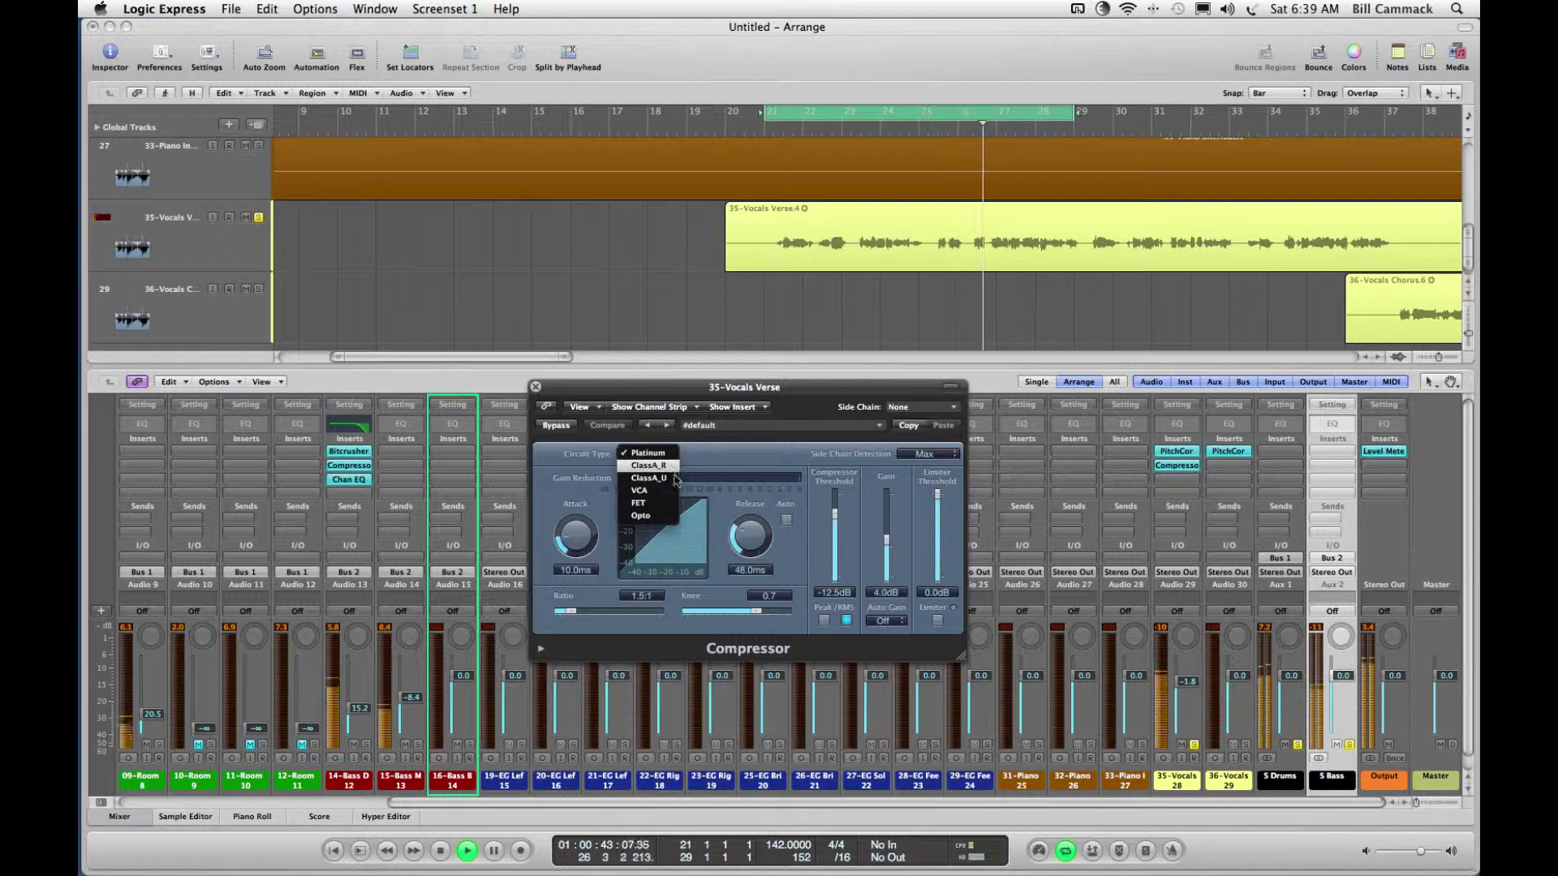
click(664, 478)
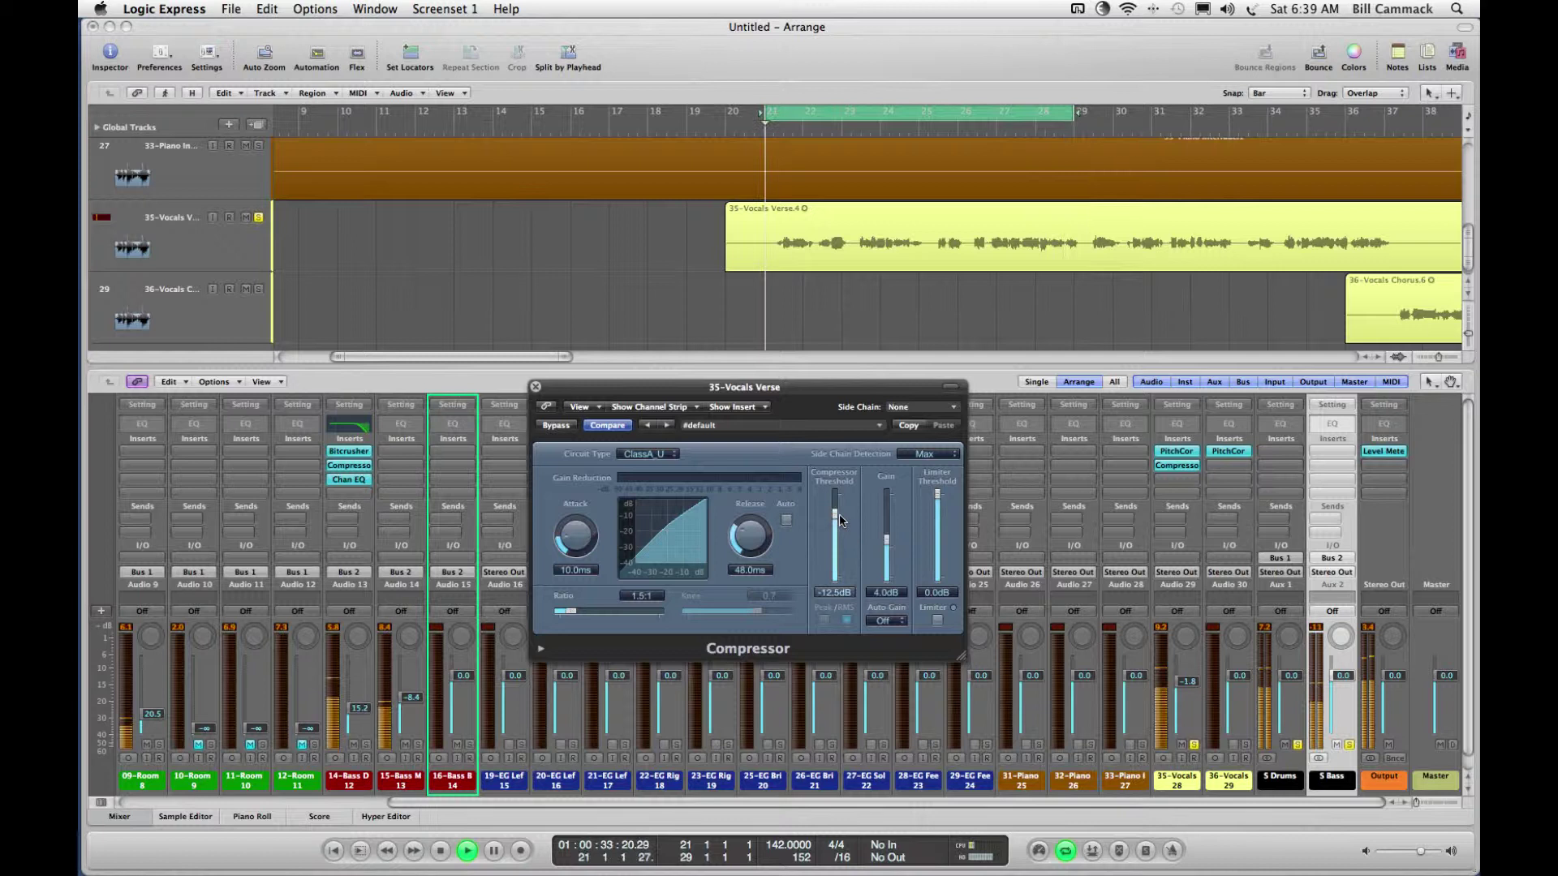
drag(838, 519, 838, 539)
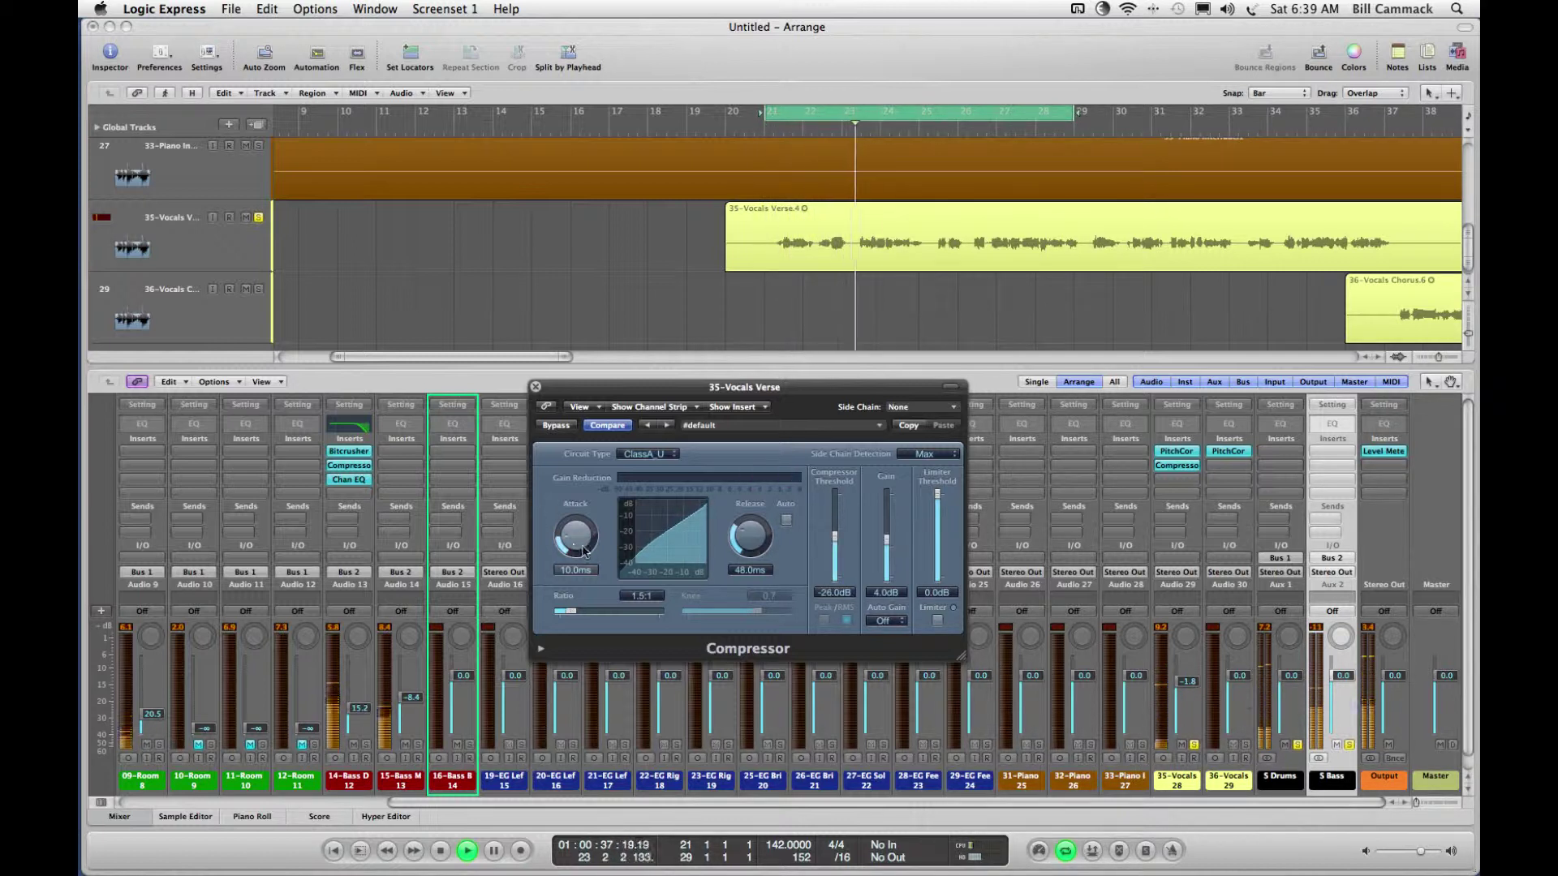
drag(583, 551, 583, 576)
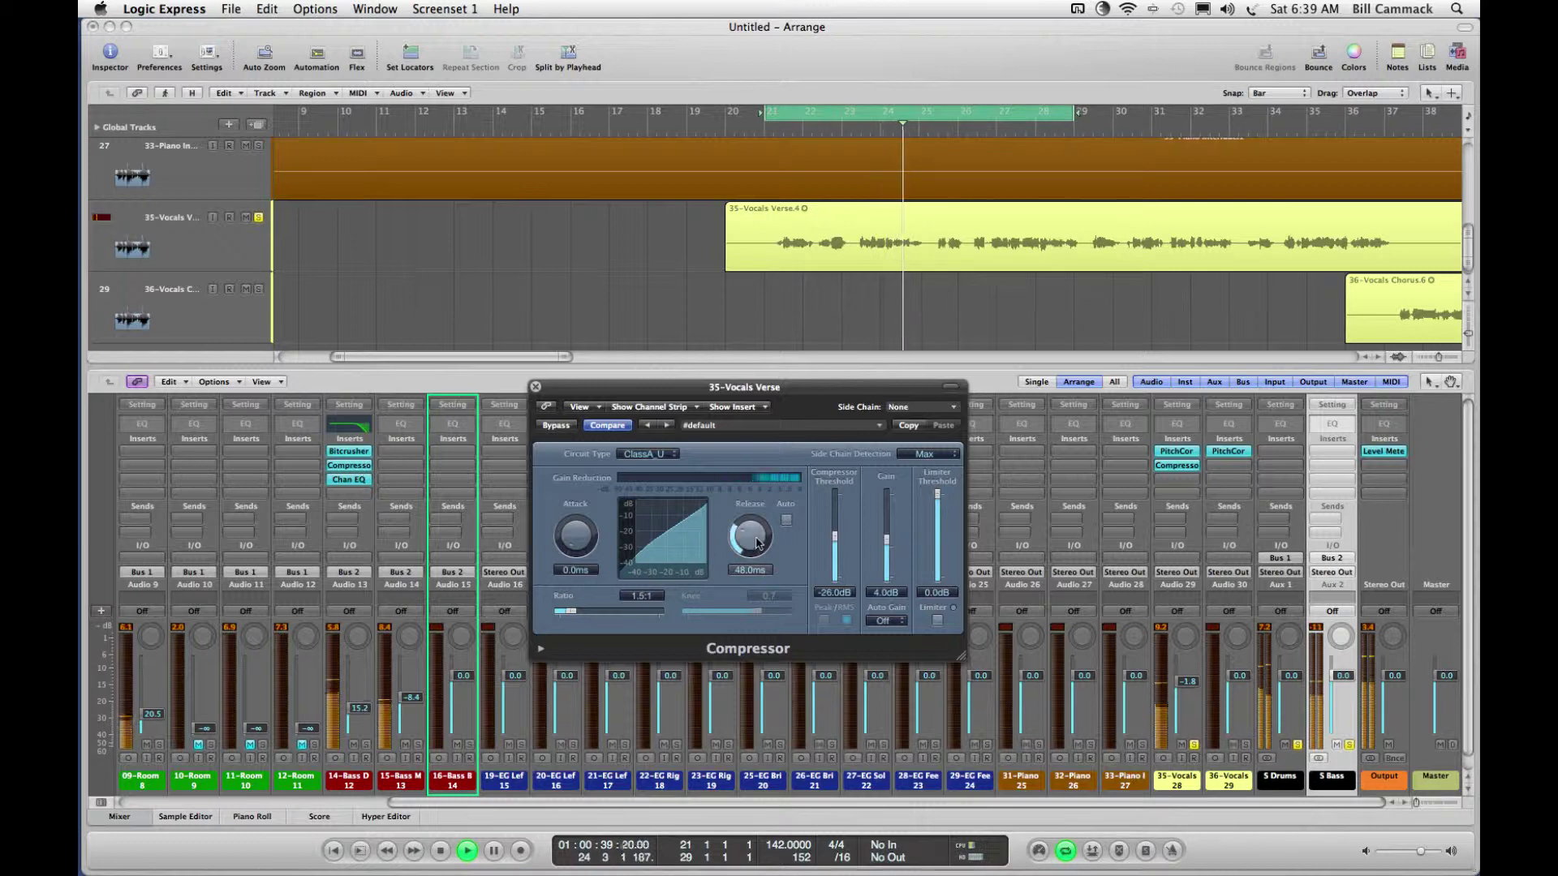
drag(759, 544, 755, 563)
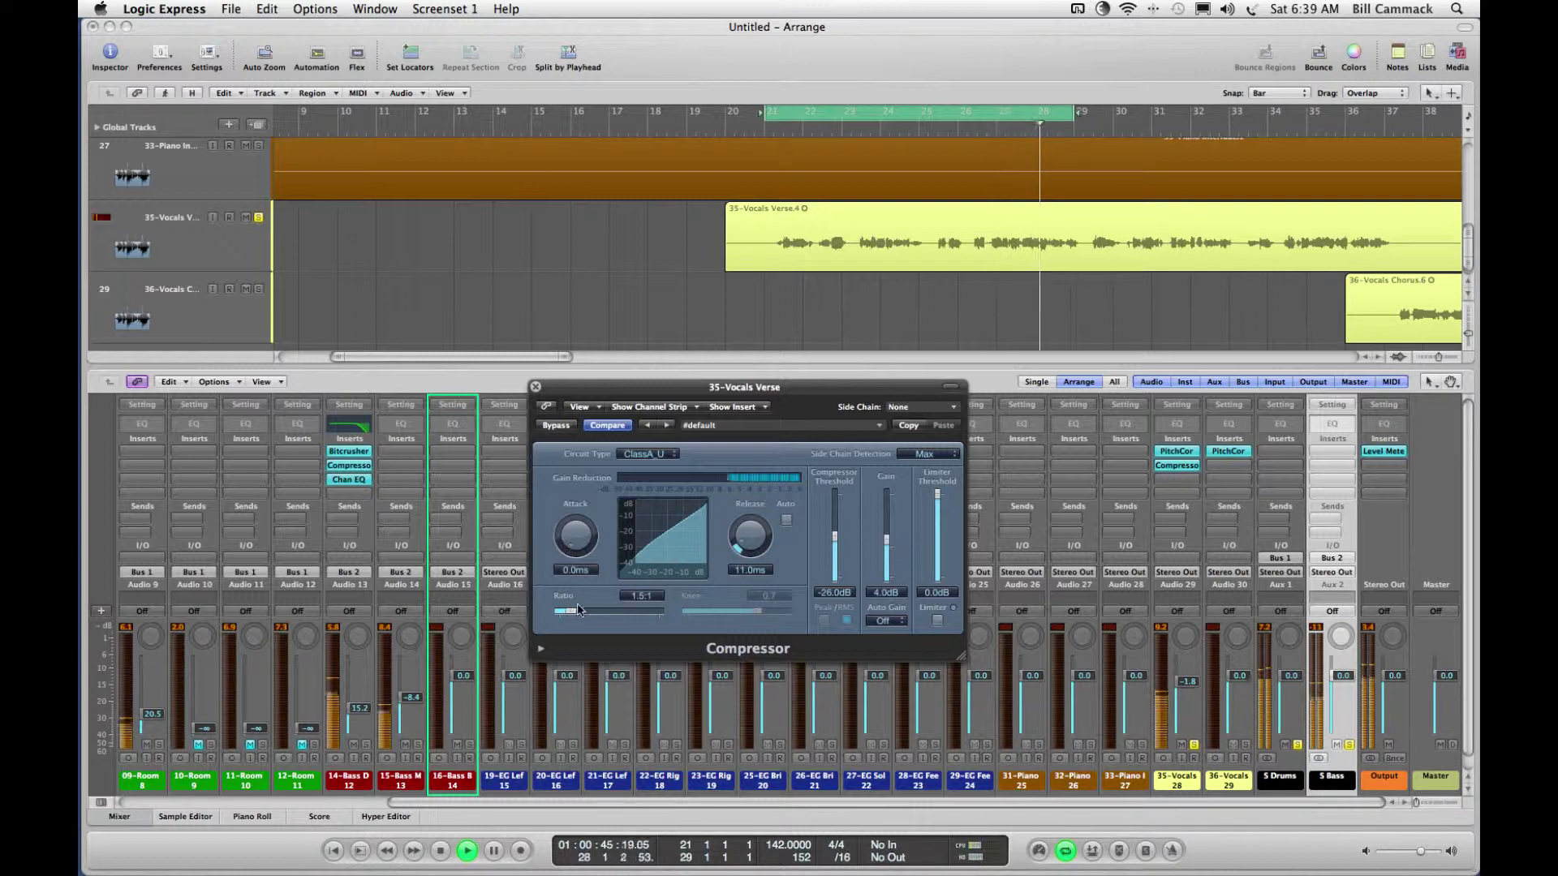
drag(572, 546, 566, 534)
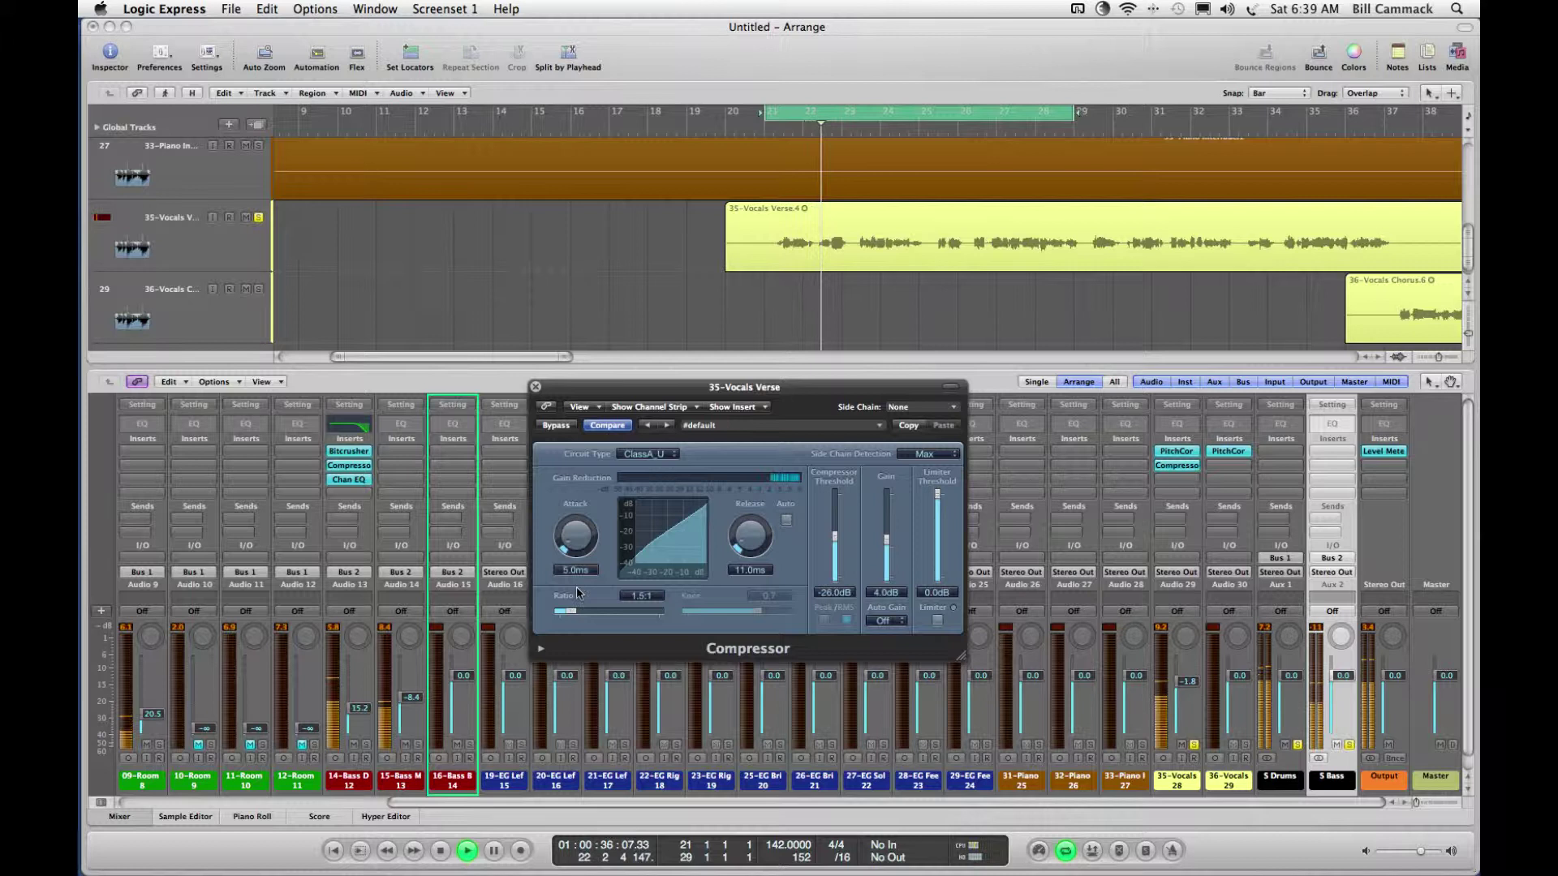
drag(571, 610, 582, 615)
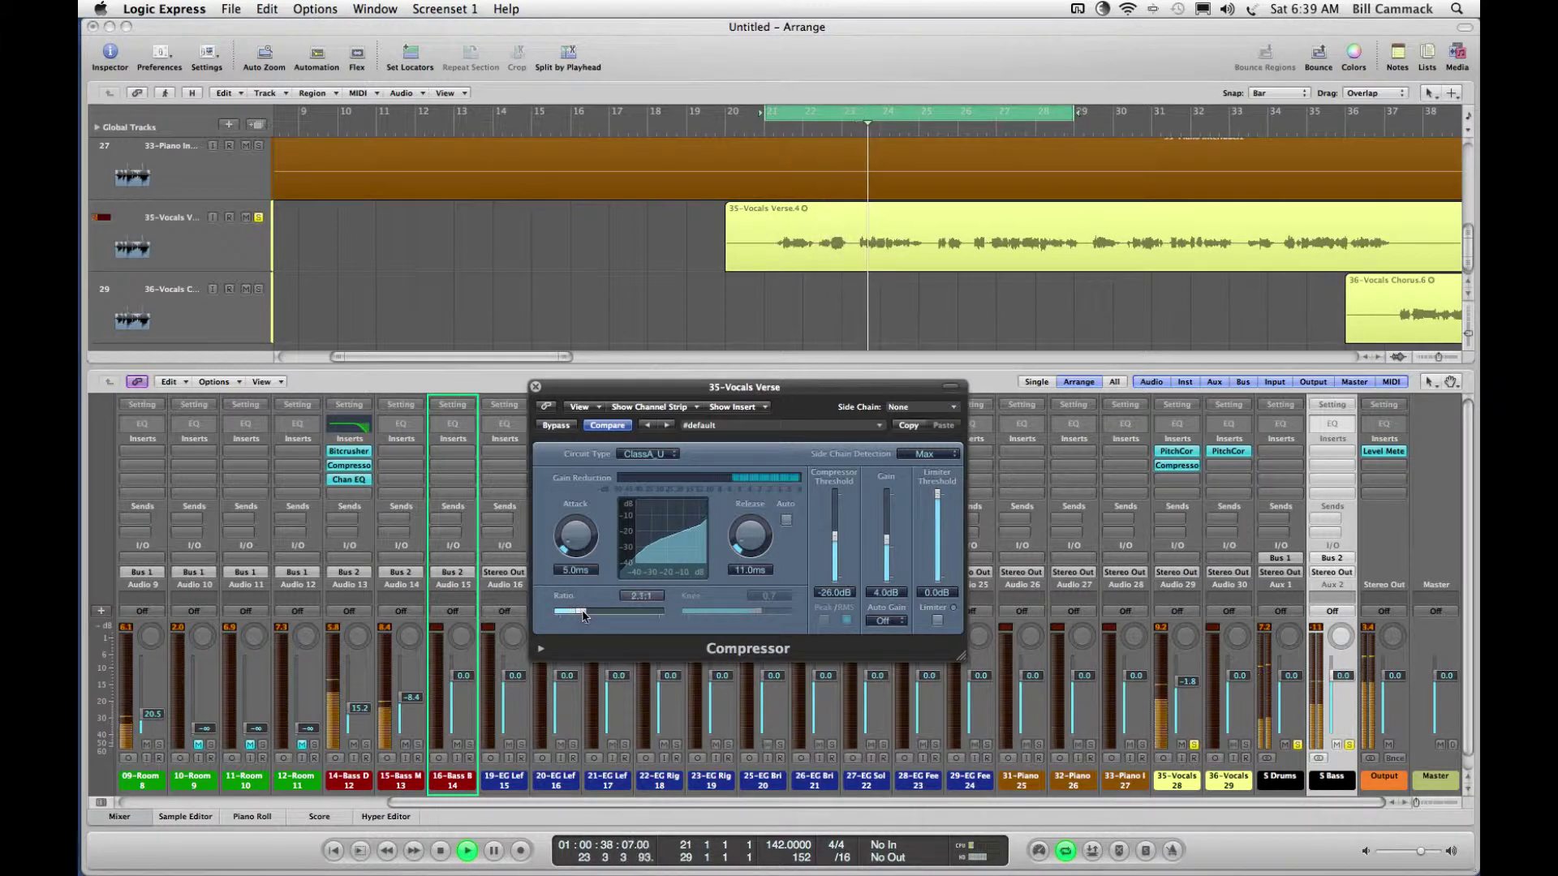
Step: Close the Compressor and slow the 35-Vocals pitch correction response from 192 ms to 267 ms
click(535, 388)
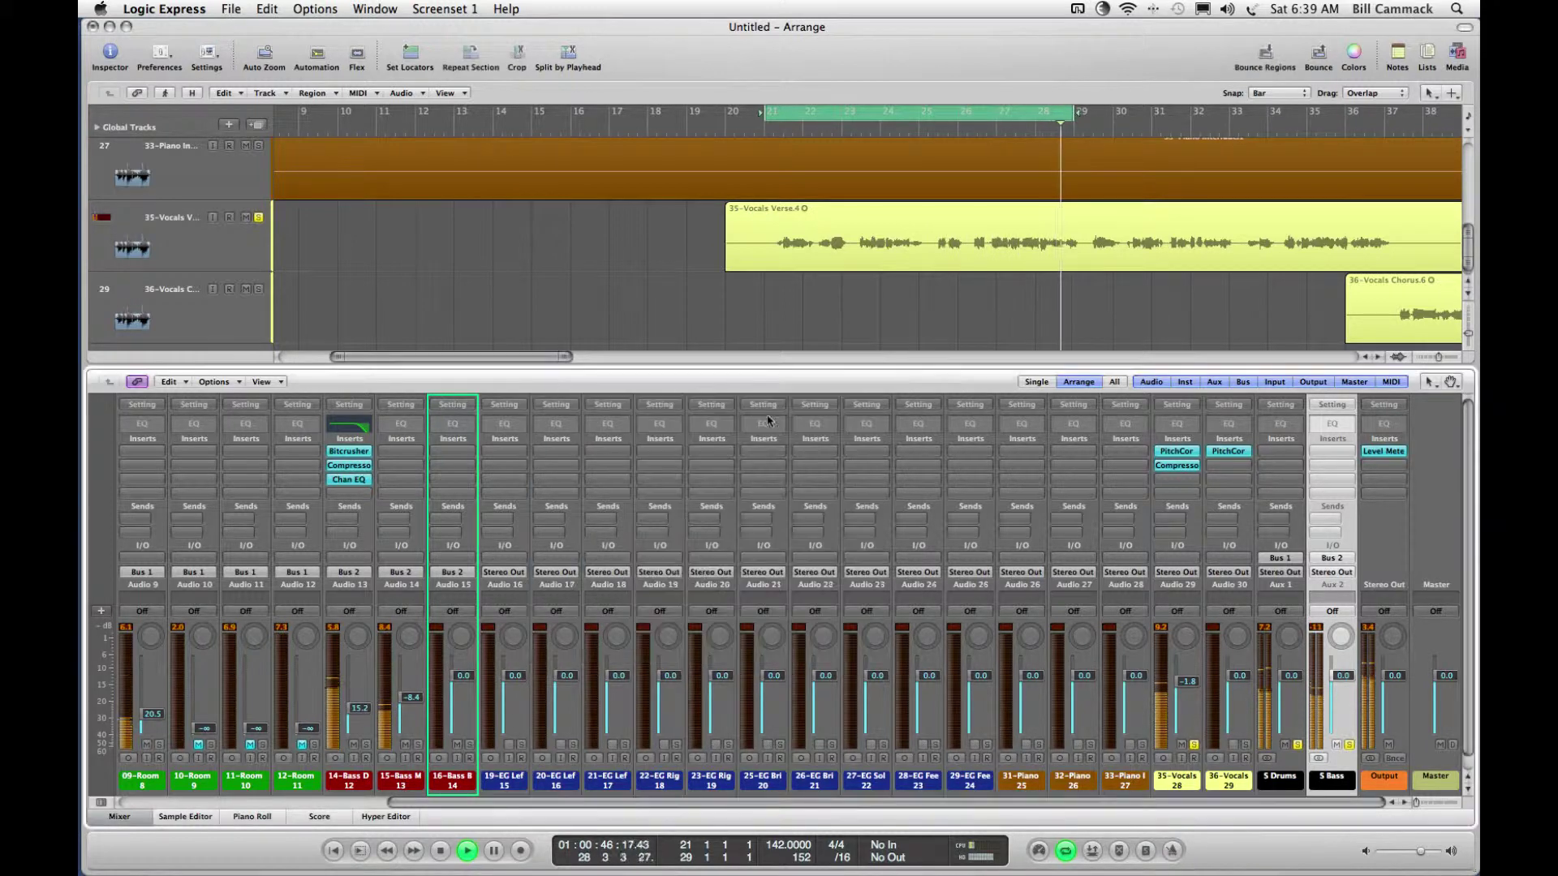
click(1177, 451)
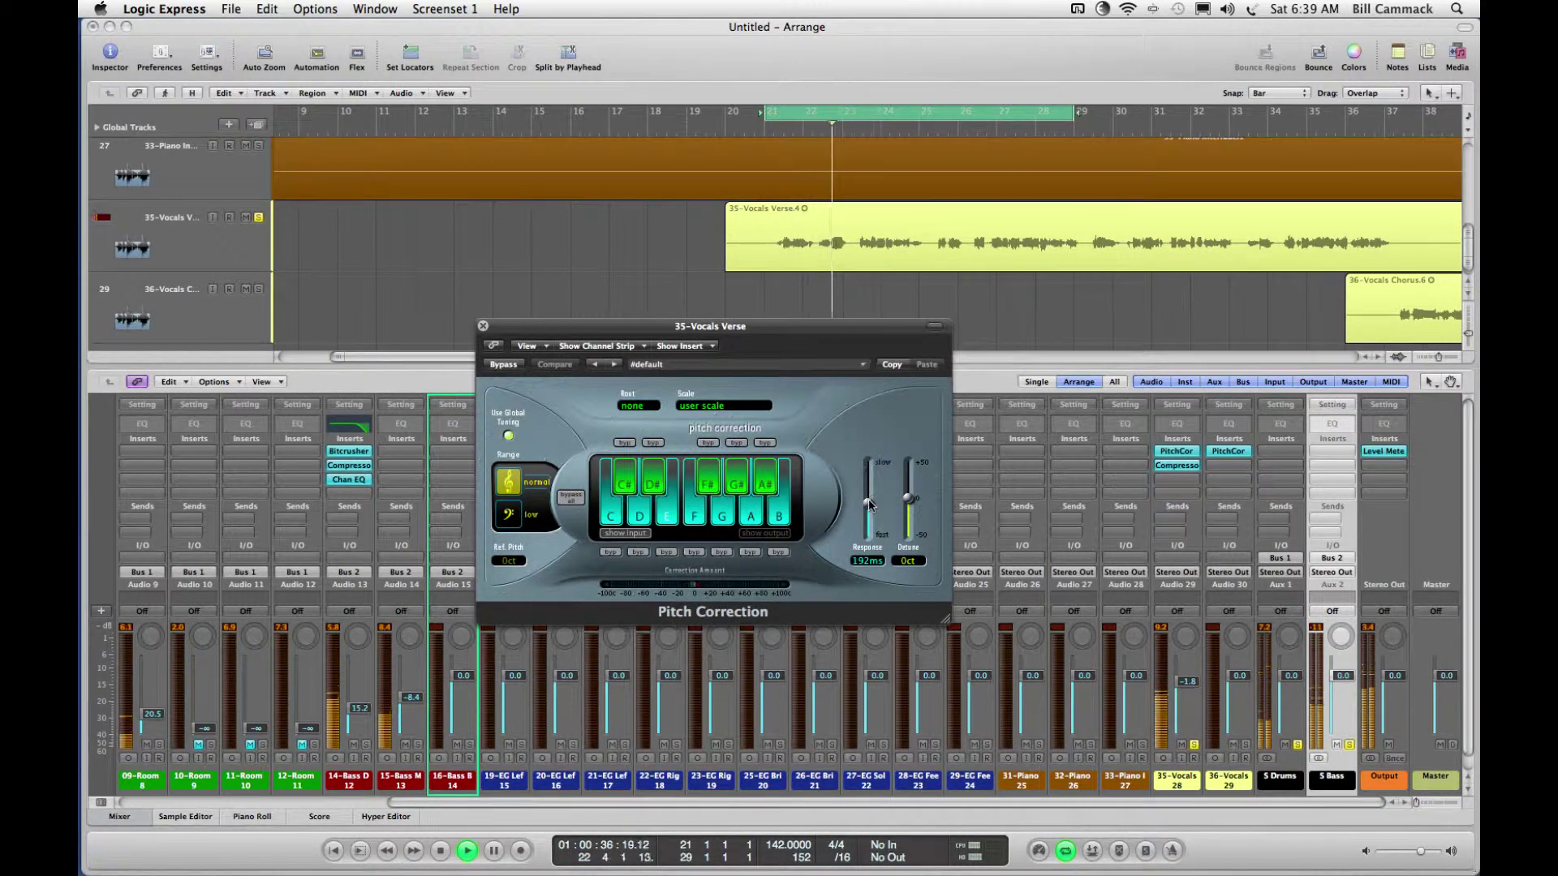
drag(869, 503, 870, 498)
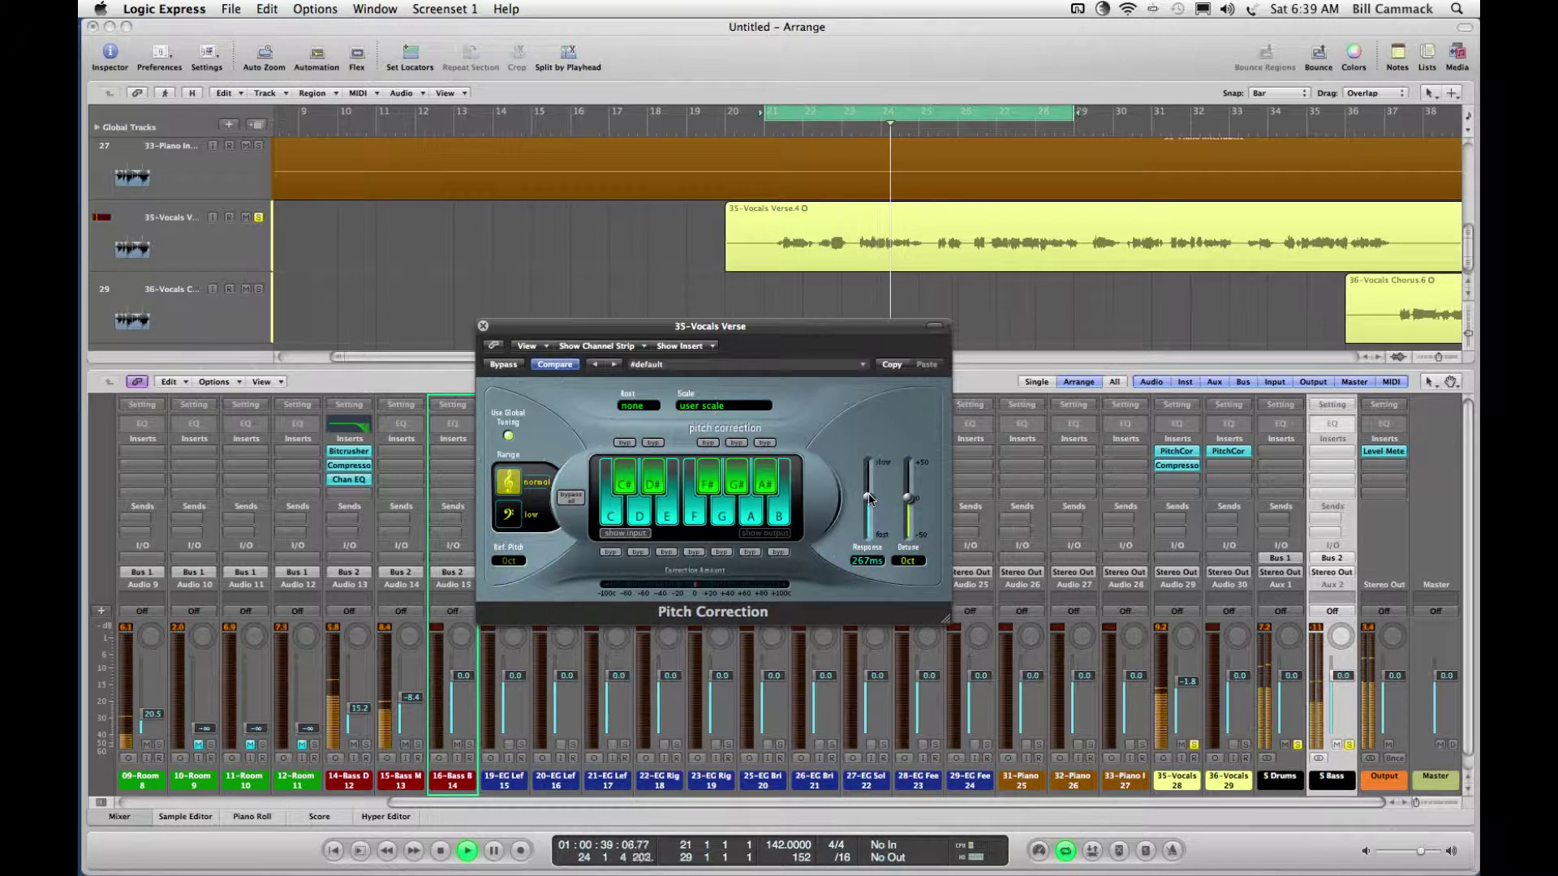
Step: Replace 36-Vocals' pitch correction with a copy of the 35-Vocals Pitch Correction
click(483, 326)
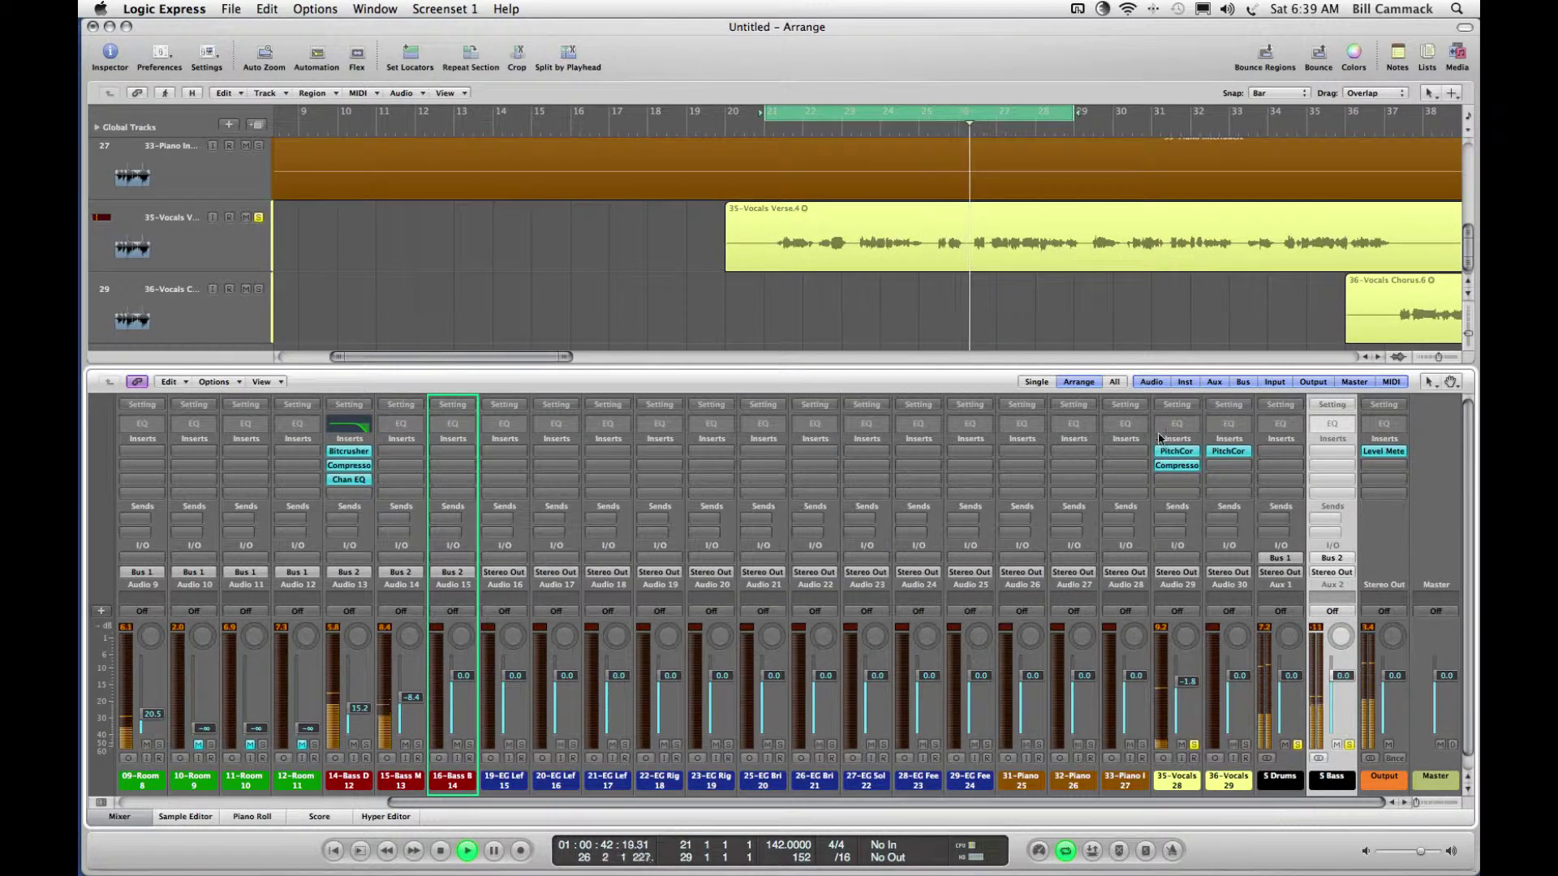
click(1234, 456)
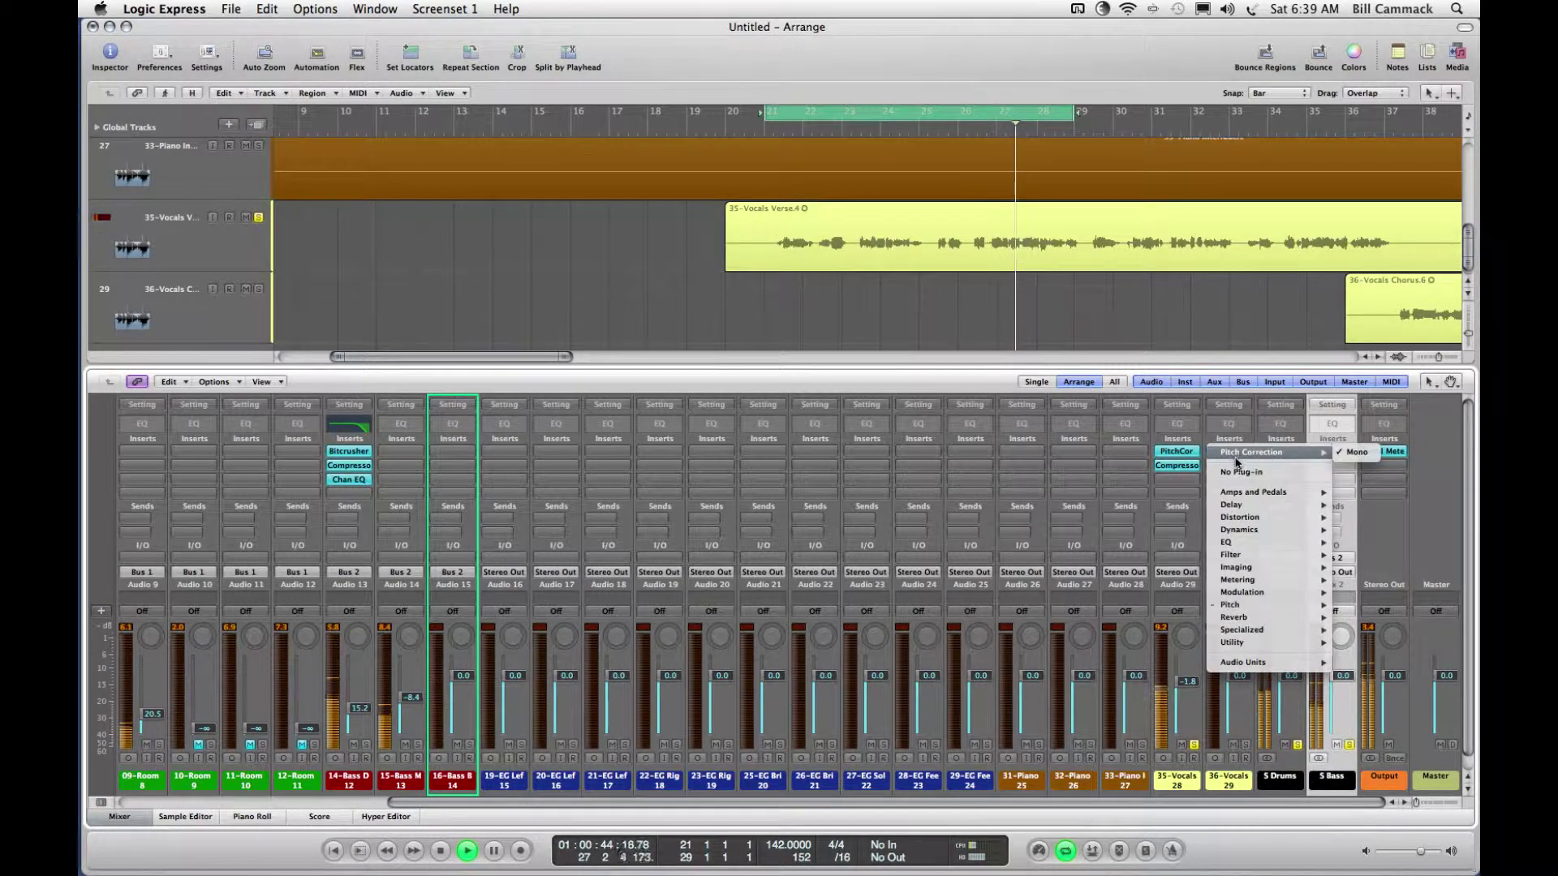
click(1221, 471)
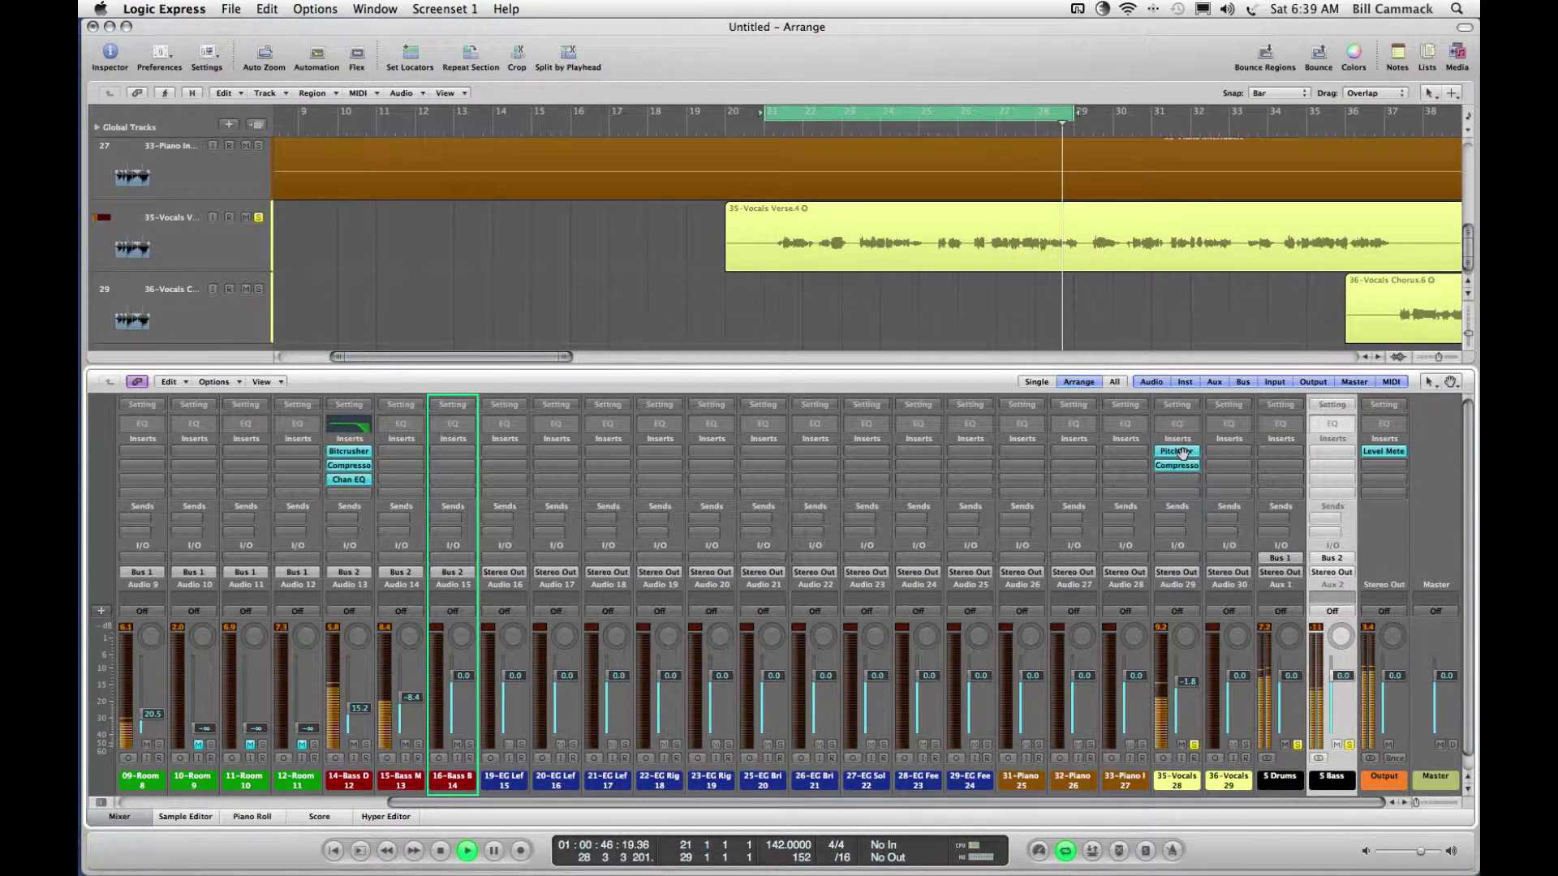
drag(1176, 451, 1228, 453)
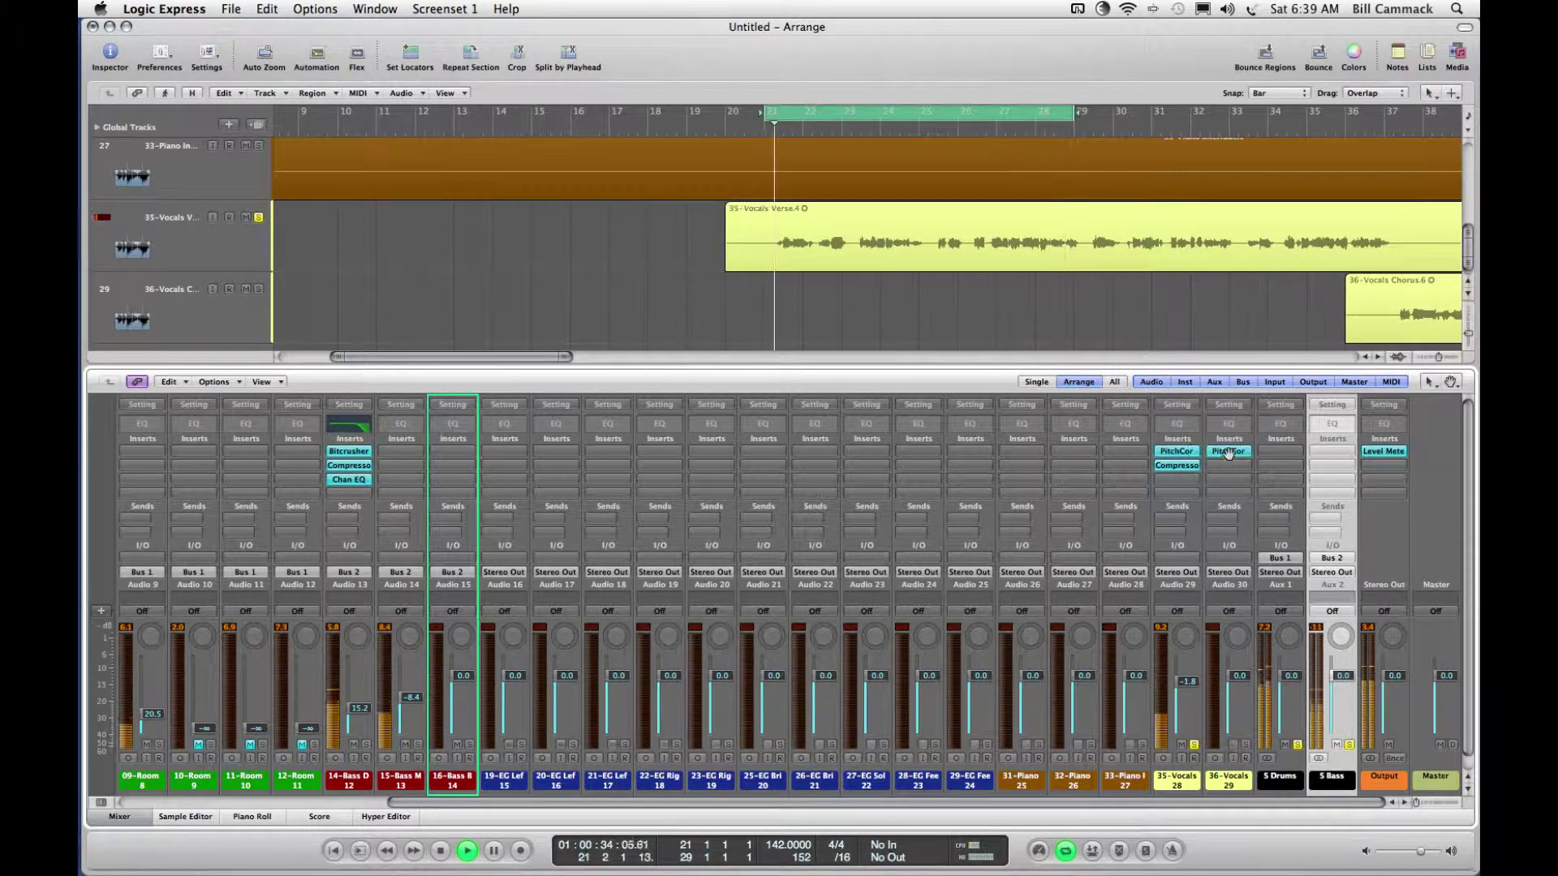
Step: Bypass Pitch Correction on both the 35-Vocals and 36-Vocals channels
alt+click(1180, 455)
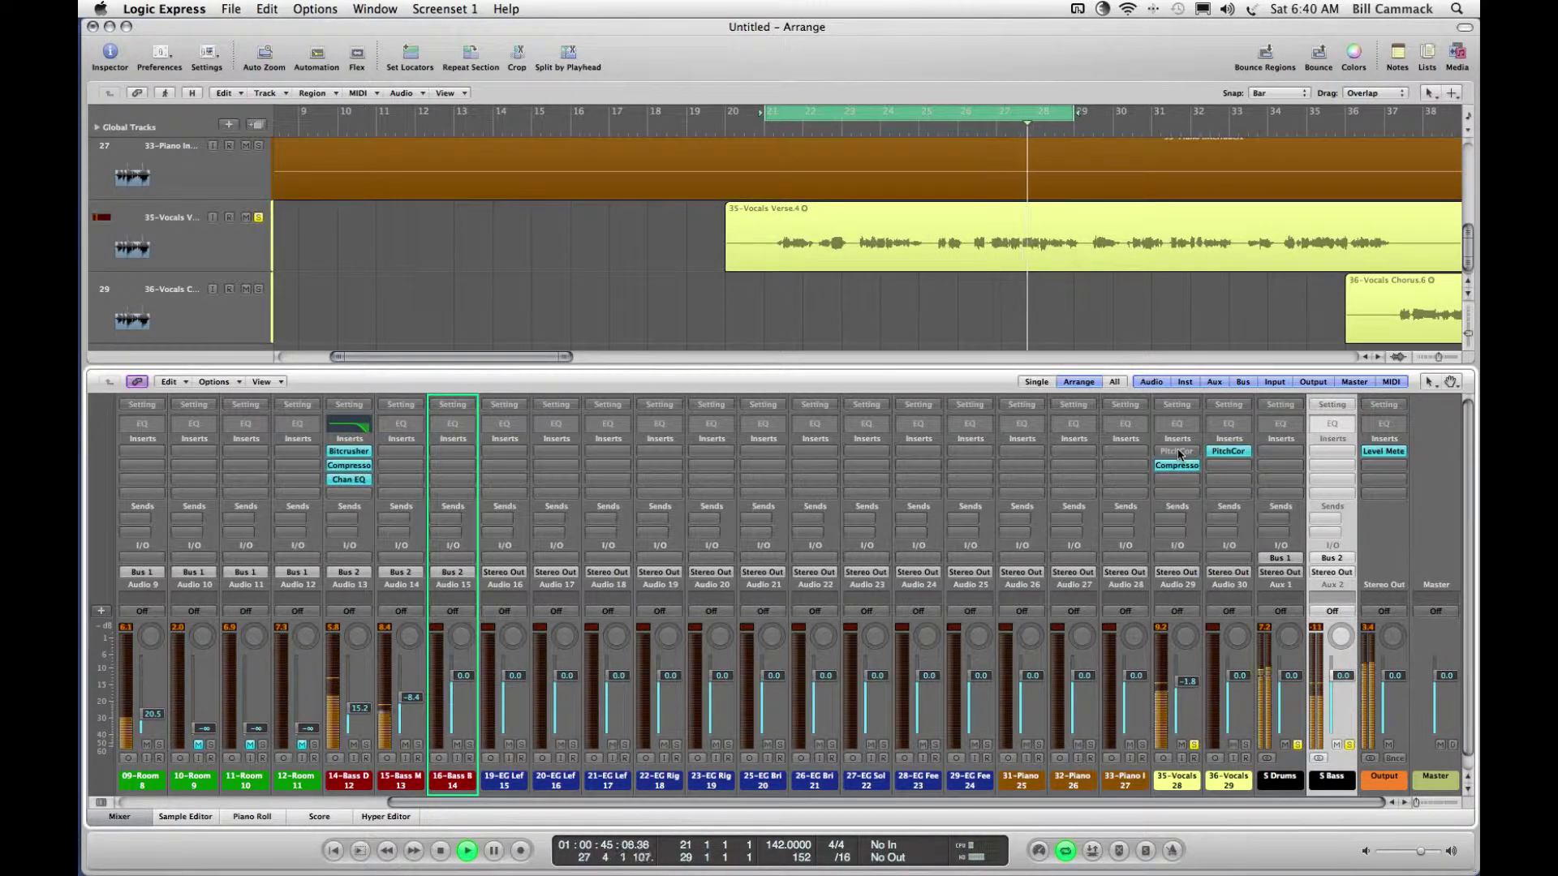
alt+click(1219, 452)
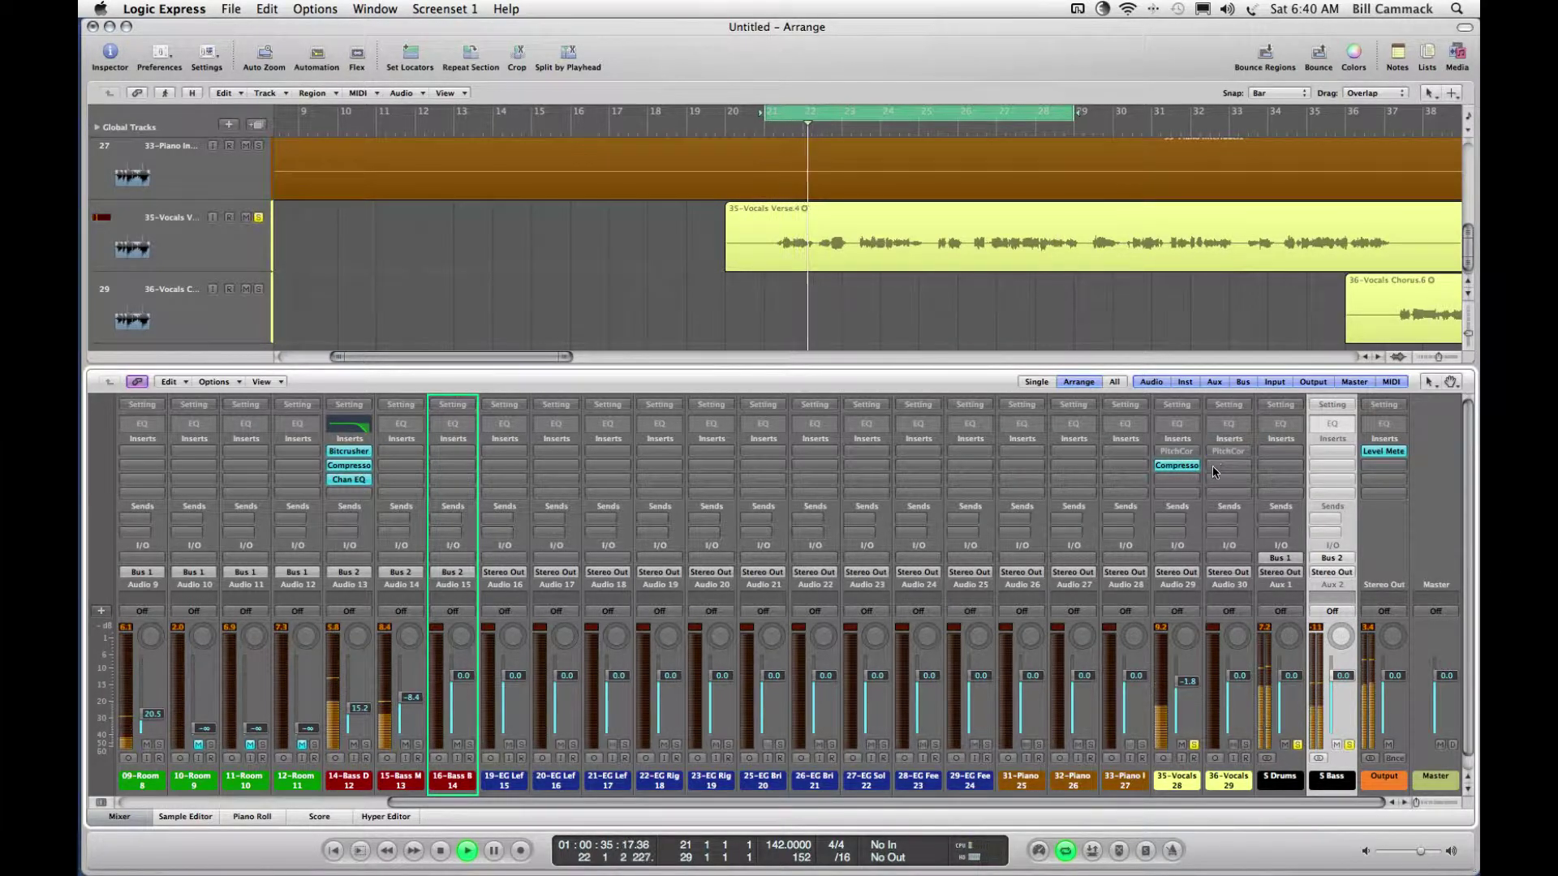
click(1178, 467)
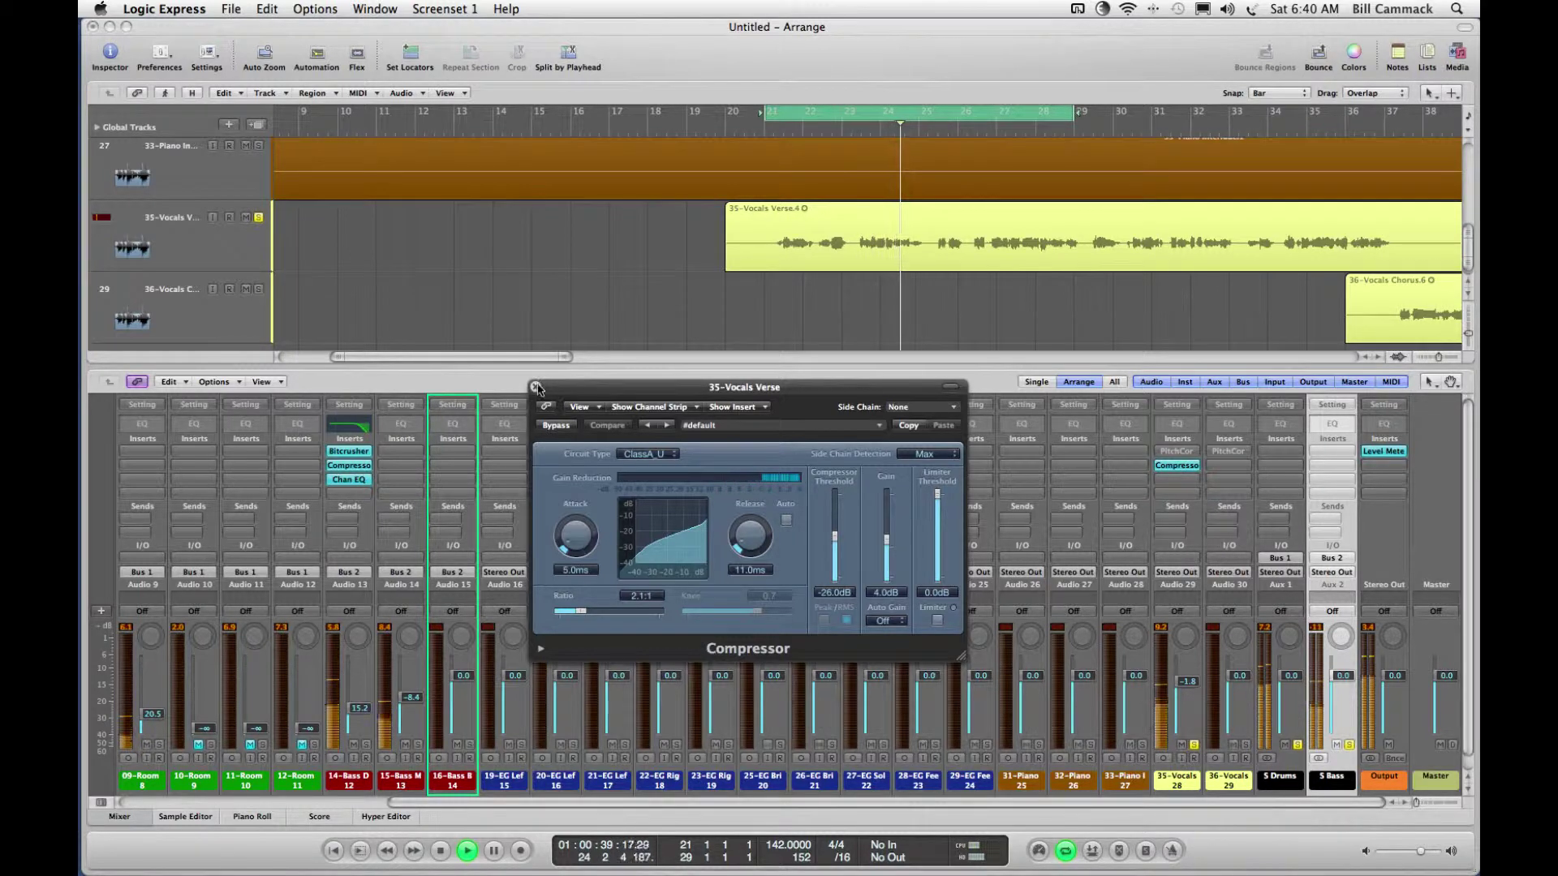
Step: Close the Compressor window and duplicate the 35-Vocals Compressor onto 36-Vocals' next slot
click(1178, 466)
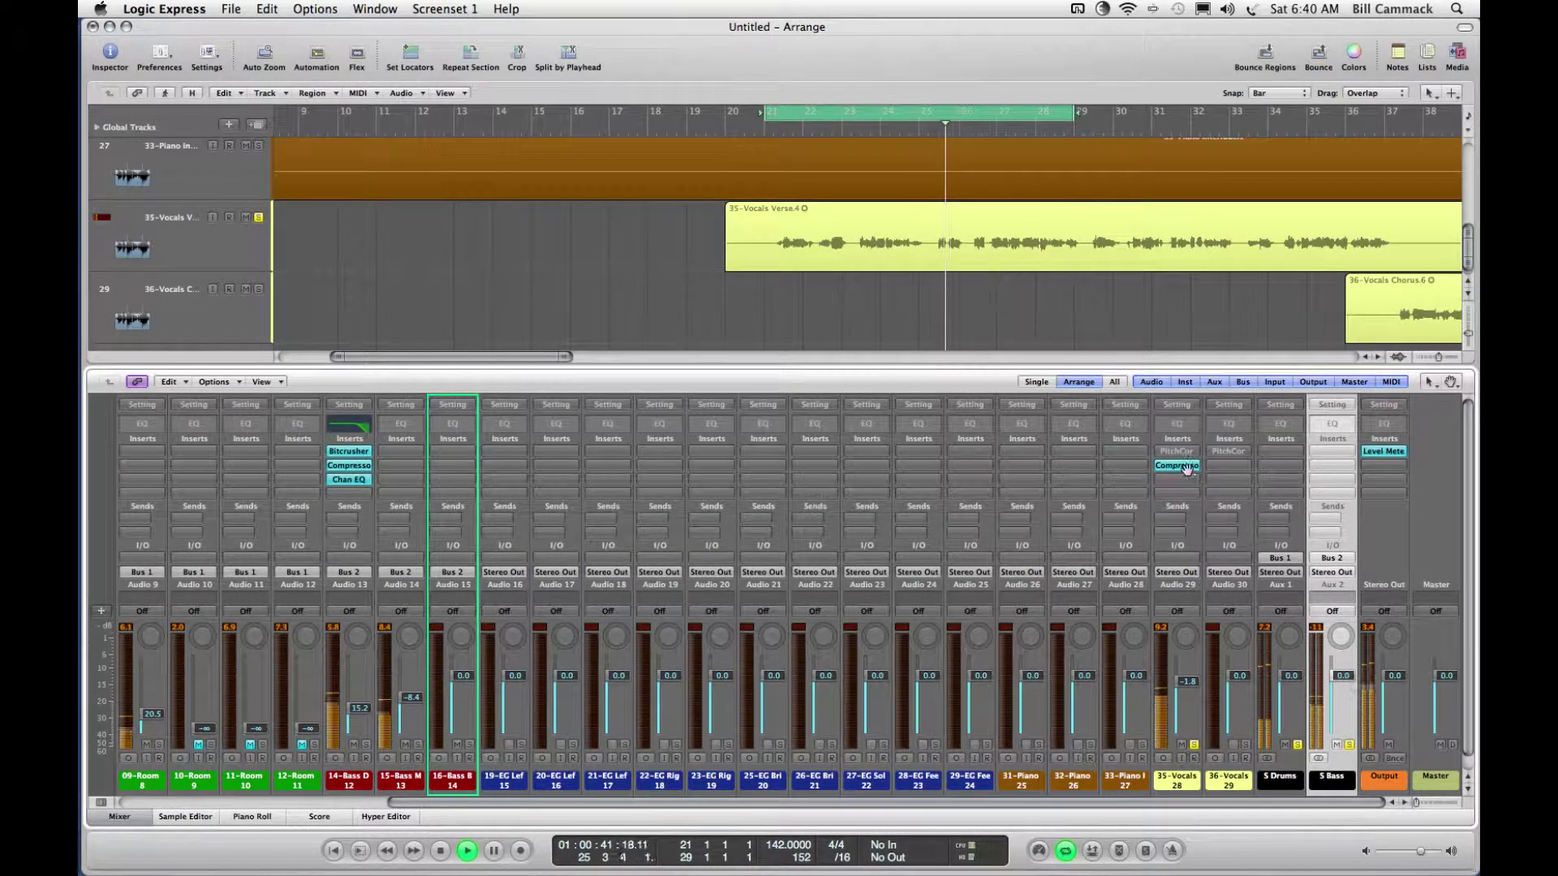
drag(1227, 469, 1228, 466)
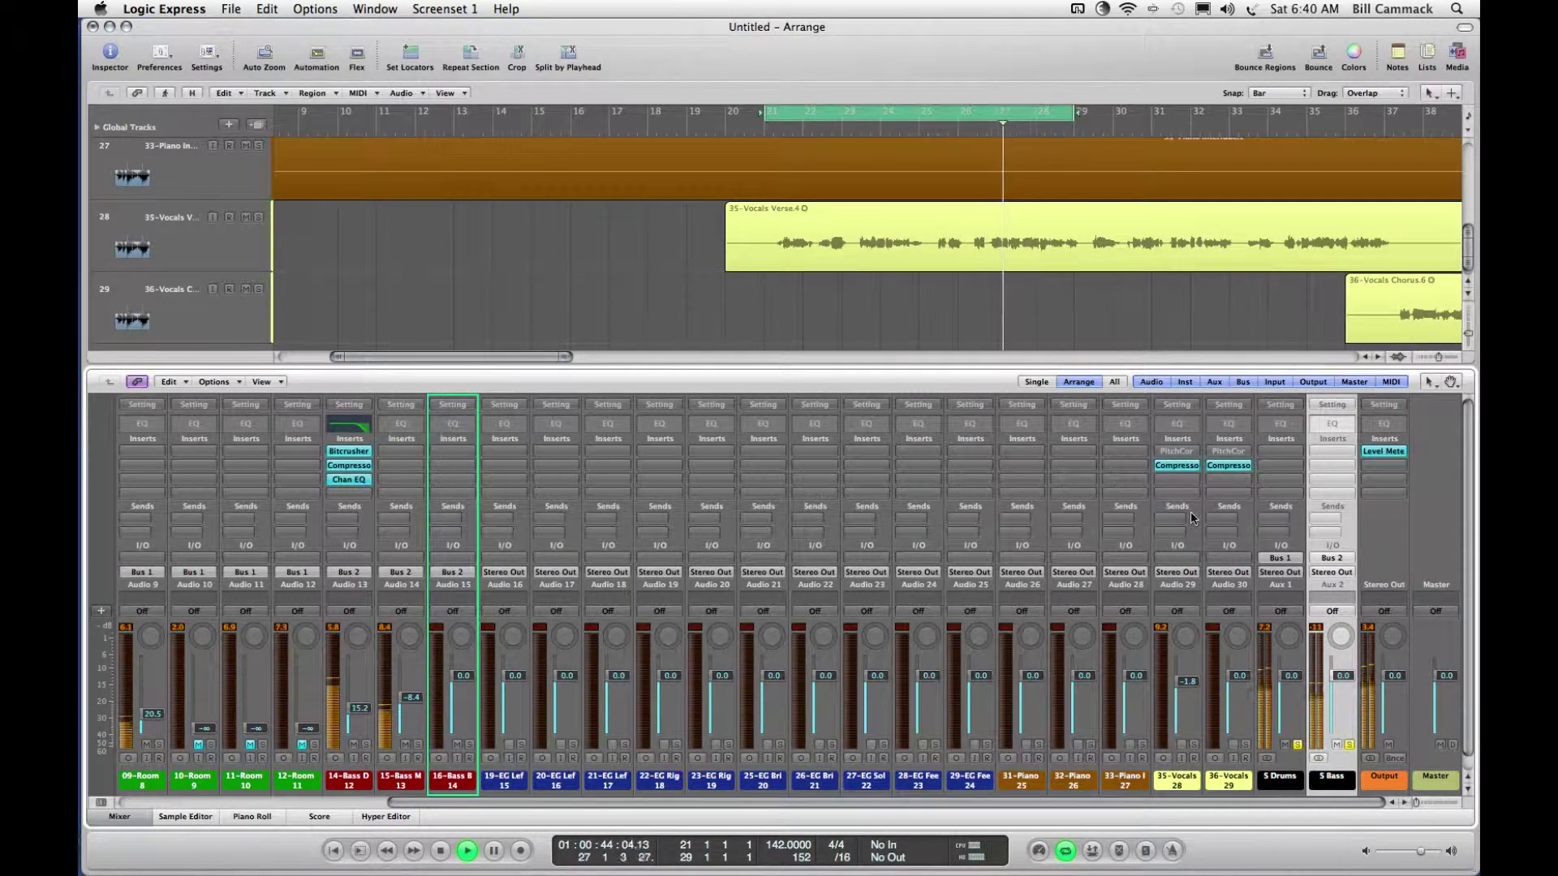
Step: Solo 35-Vocals and pull the 35-Vocals and 36-Vocals faders down to about -5.1 dB
click(1193, 743)
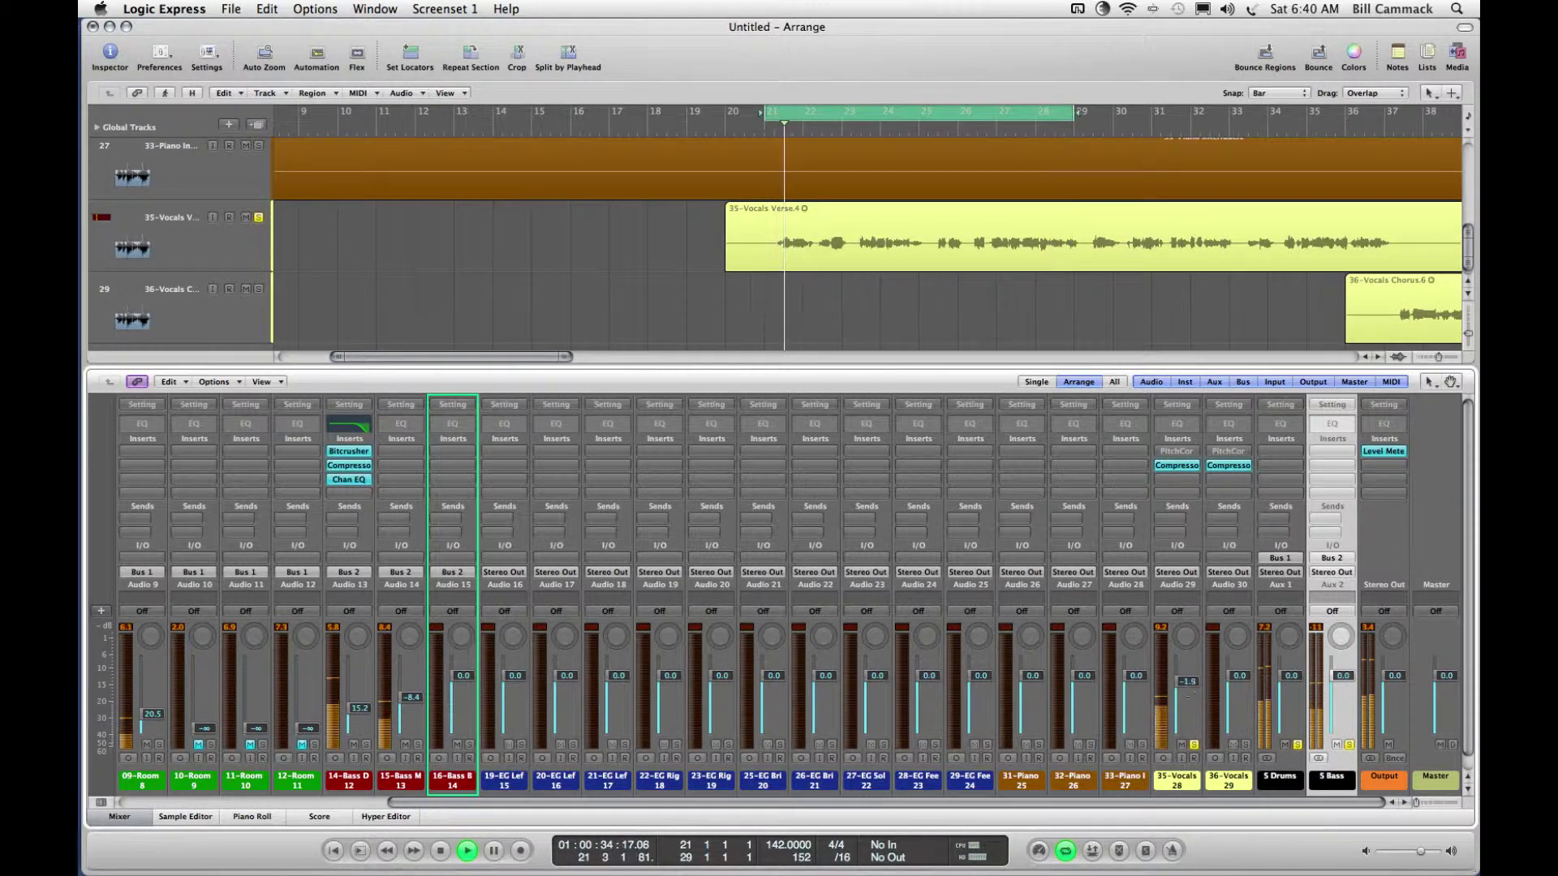
drag(1190, 695, 1190, 706)
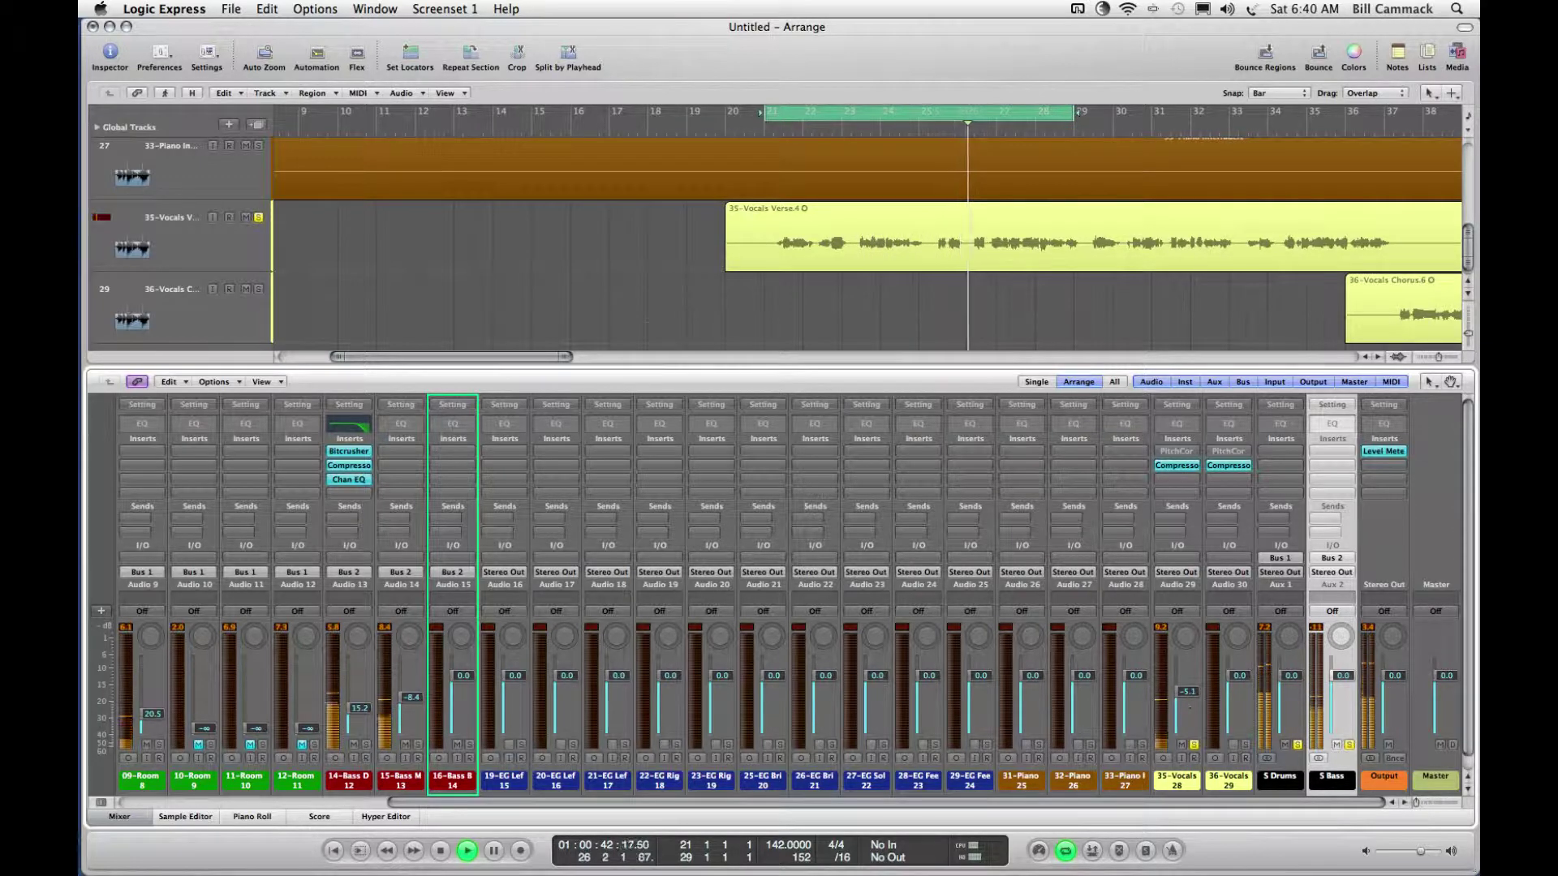
drag(1190, 708, 1190, 706)
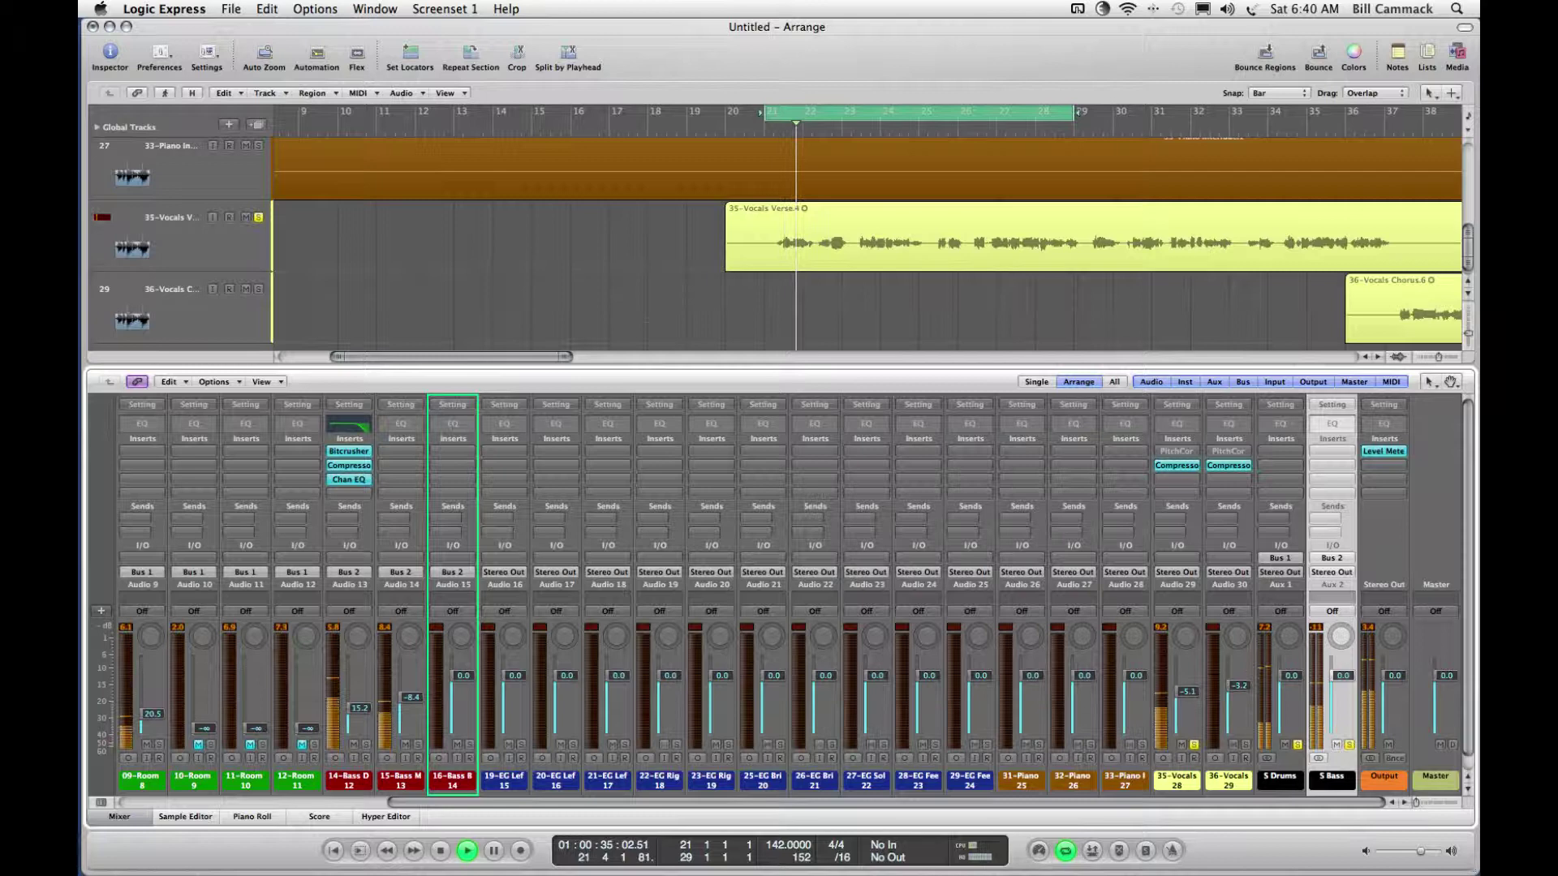
drag(1228, 677, 1228, 693)
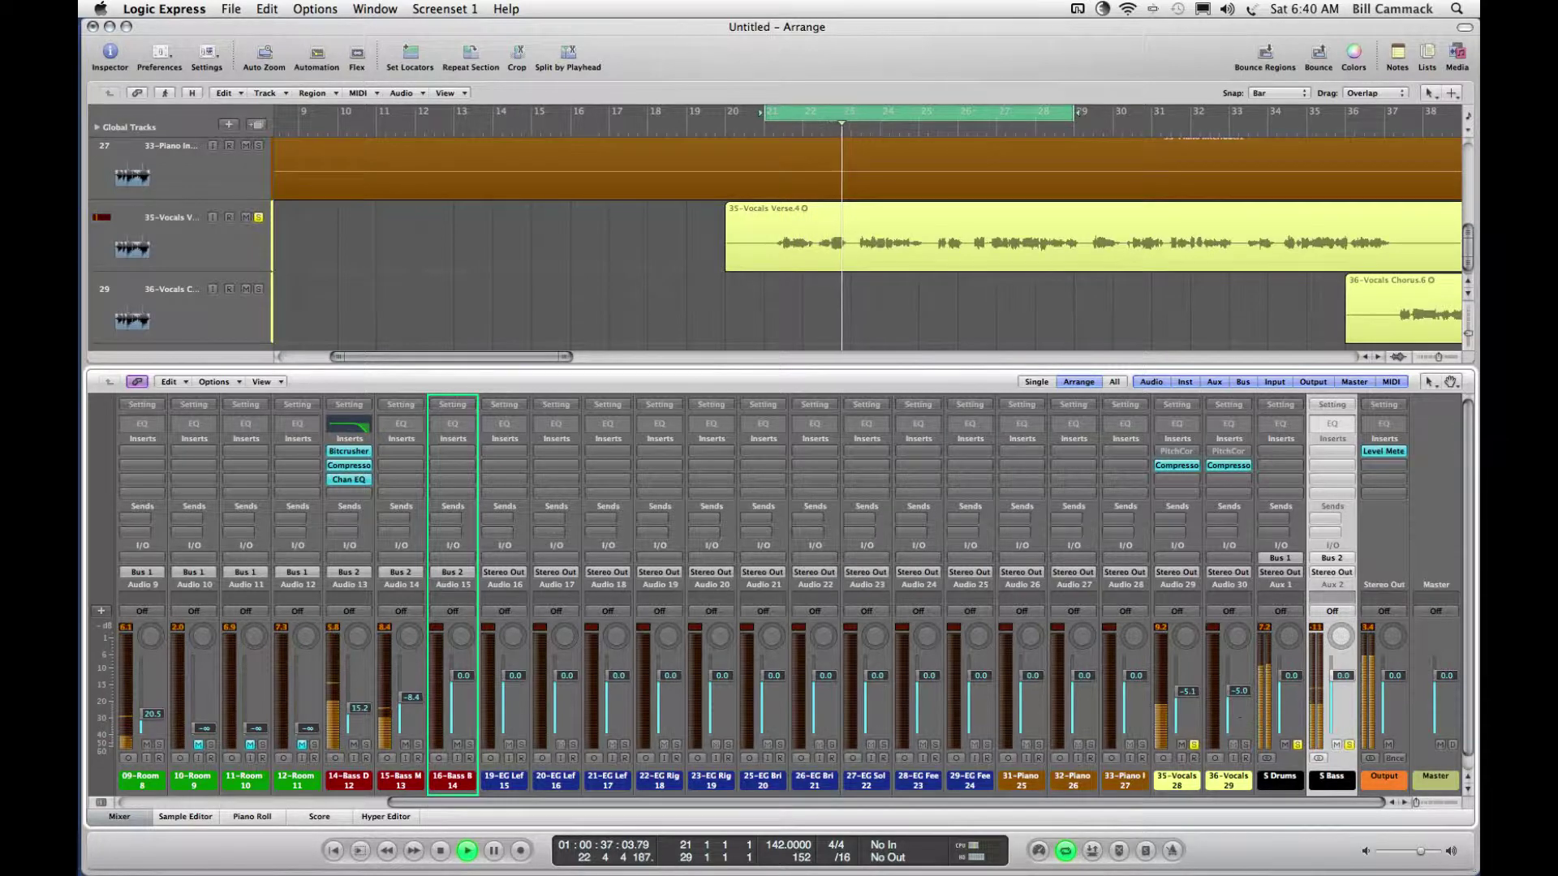
drag(1227, 690, 1227, 693)
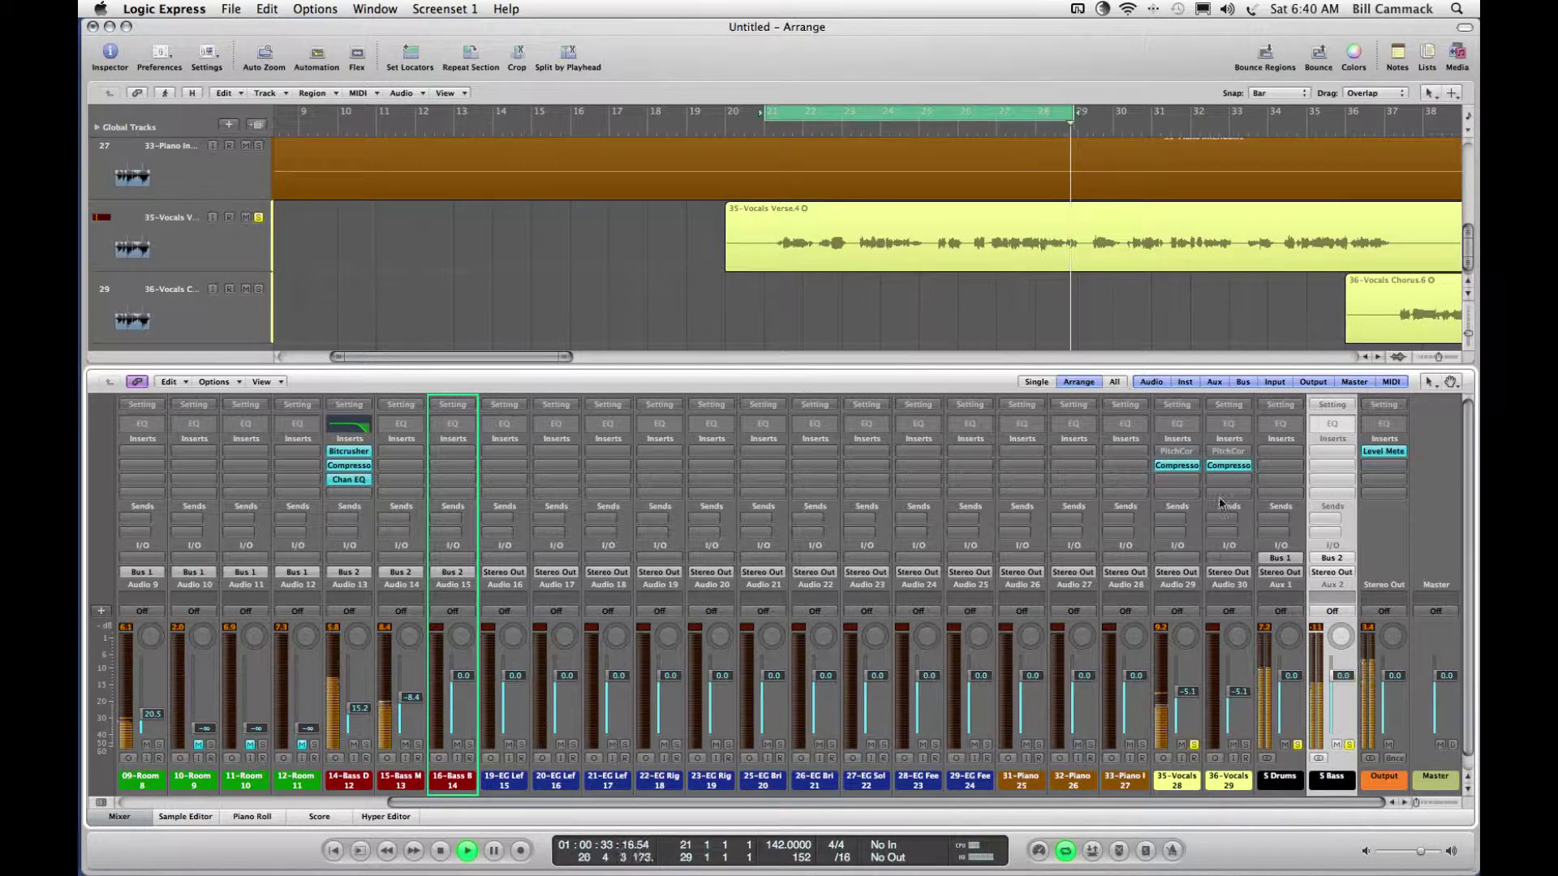
Step: Zoom out to the whole arrangement, solo 36-Vocals and replay from around bar 33
key(z)
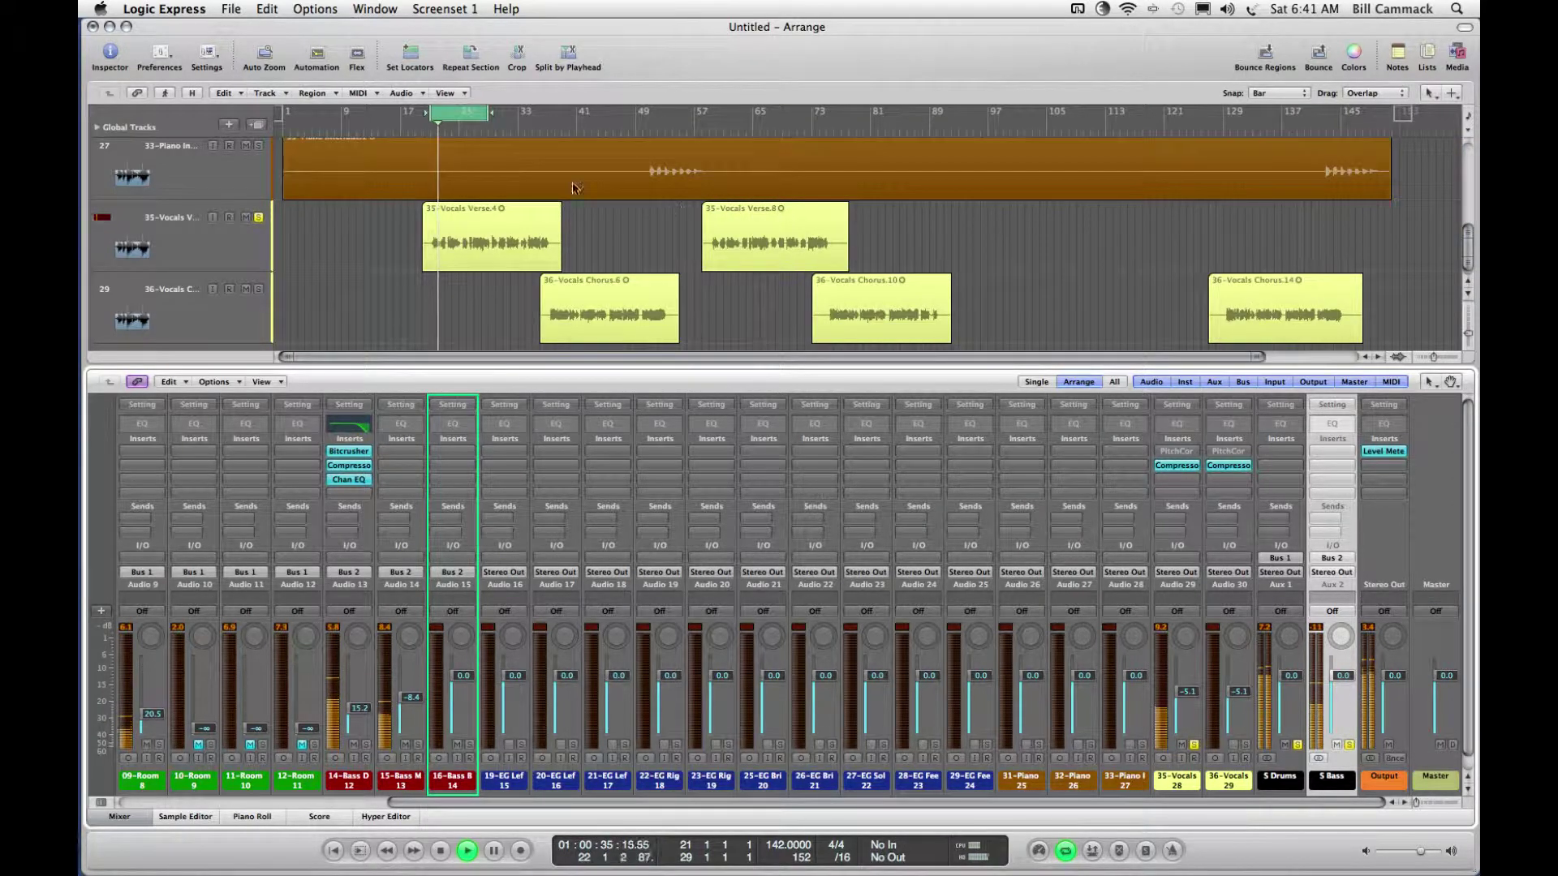
click(528, 130)
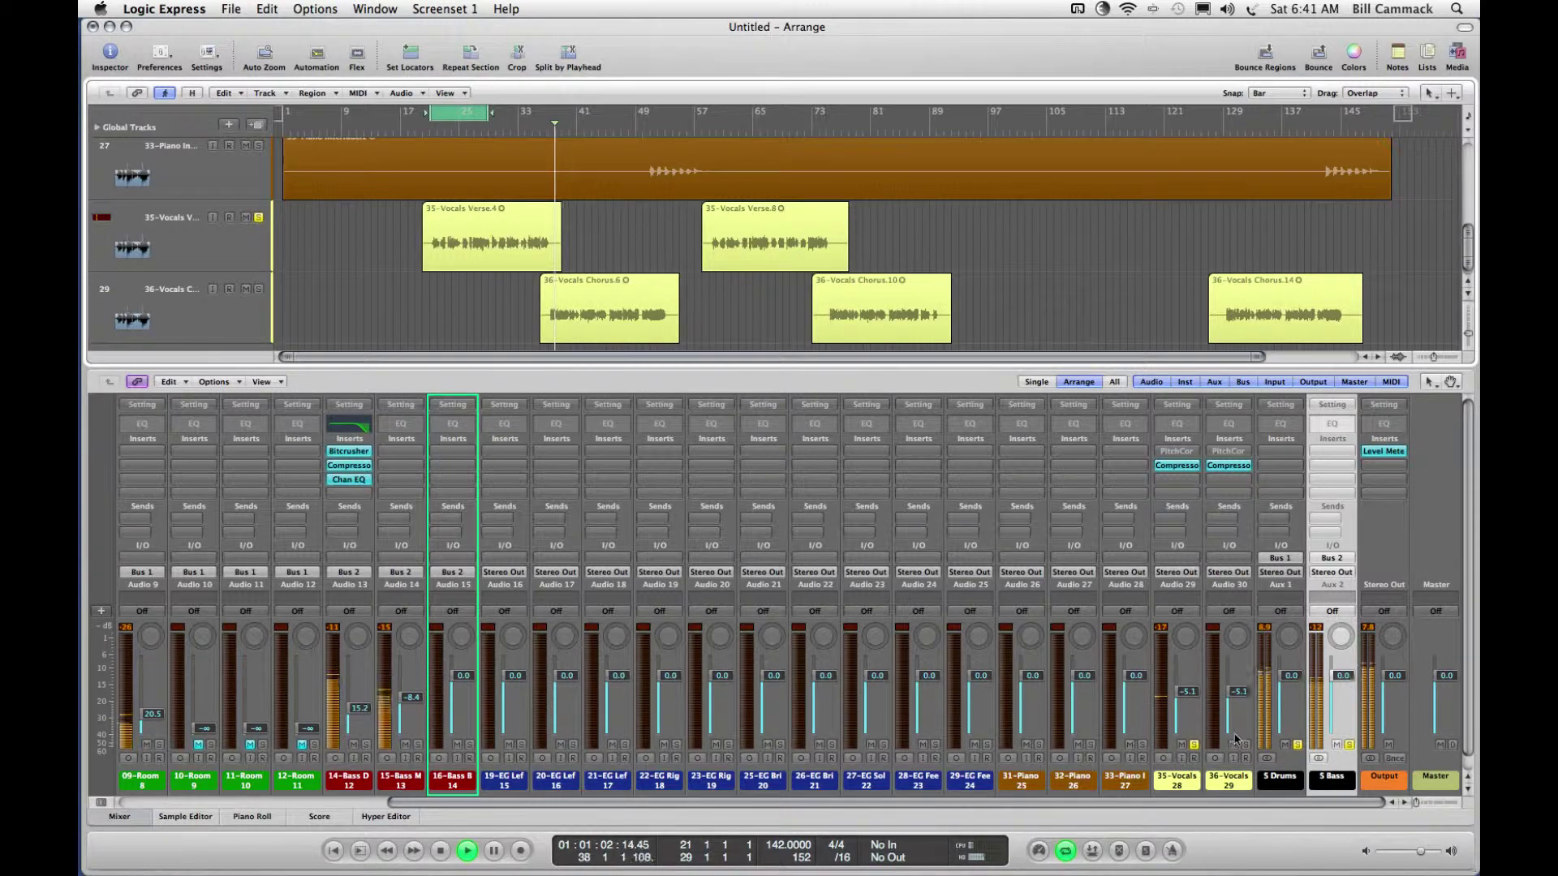
click(1245, 744)
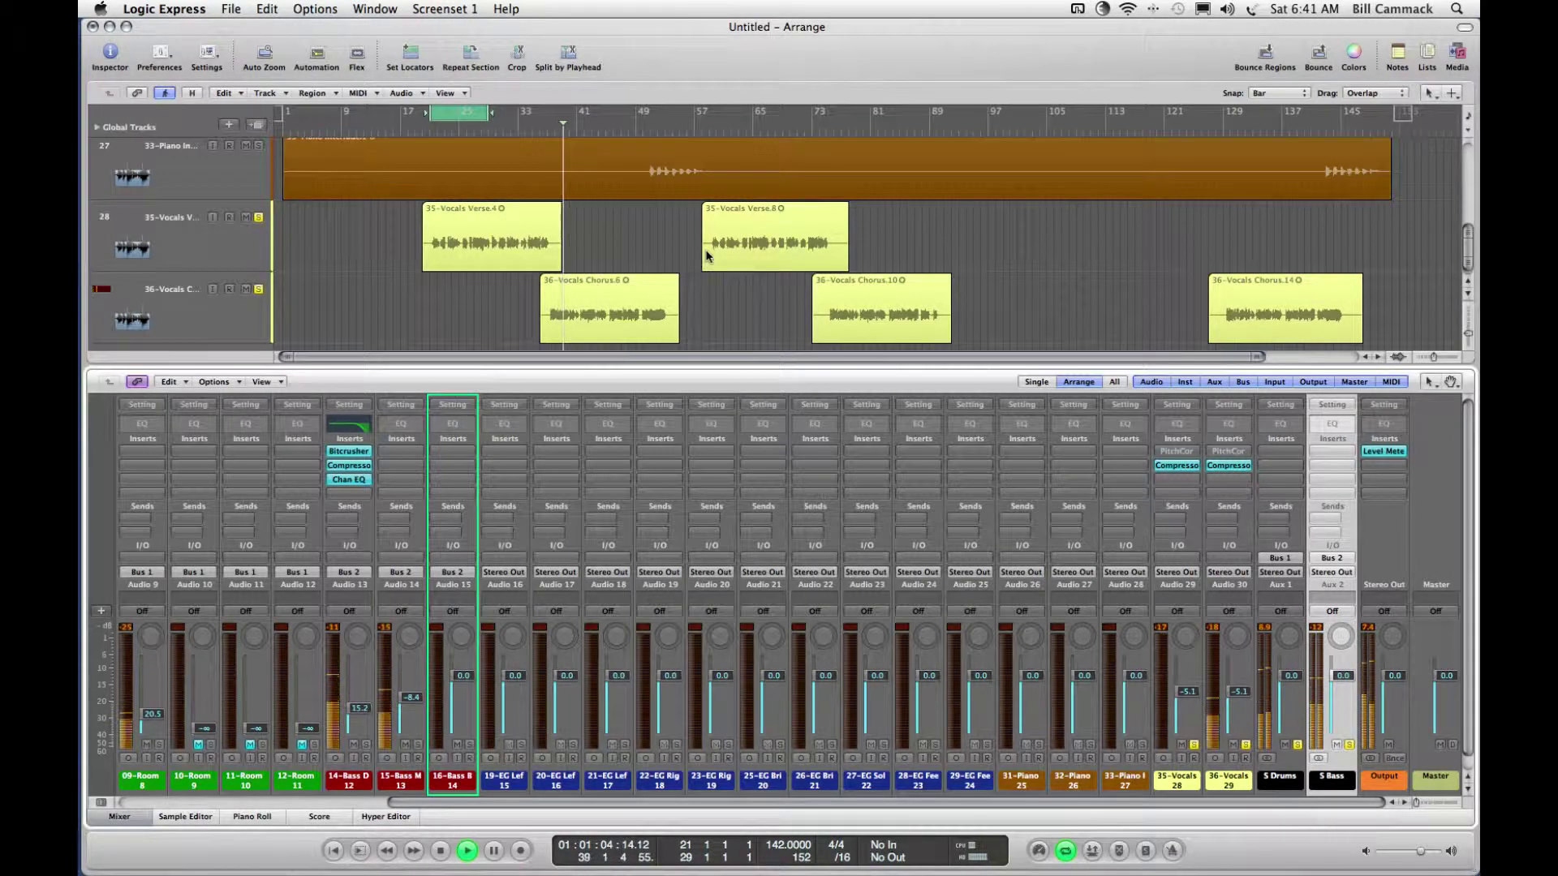
click(519, 128)
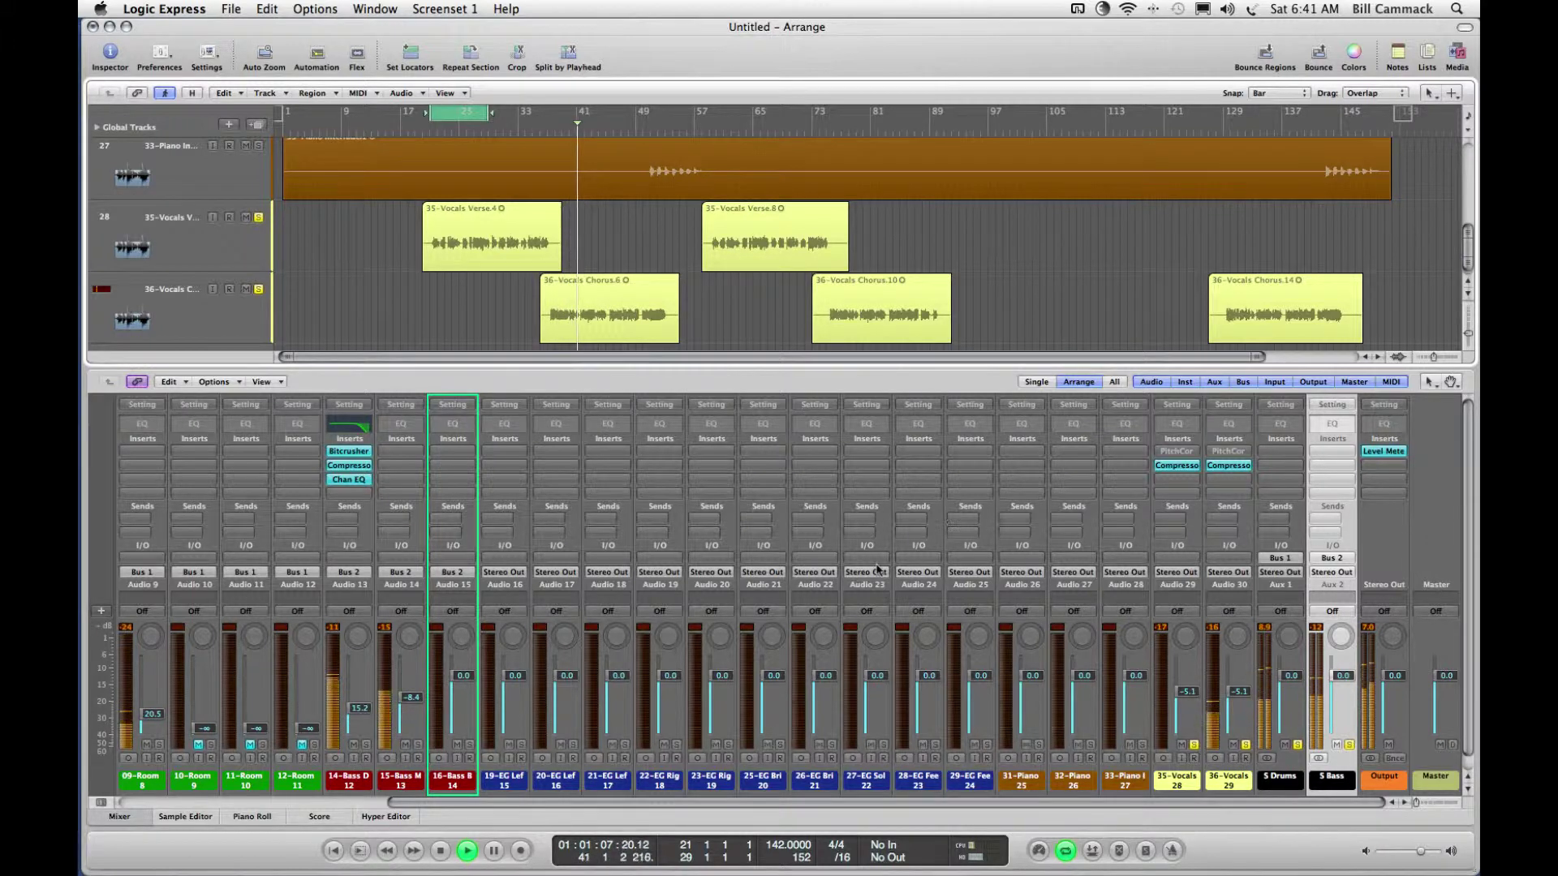
scroll(898, 601, left, 5)
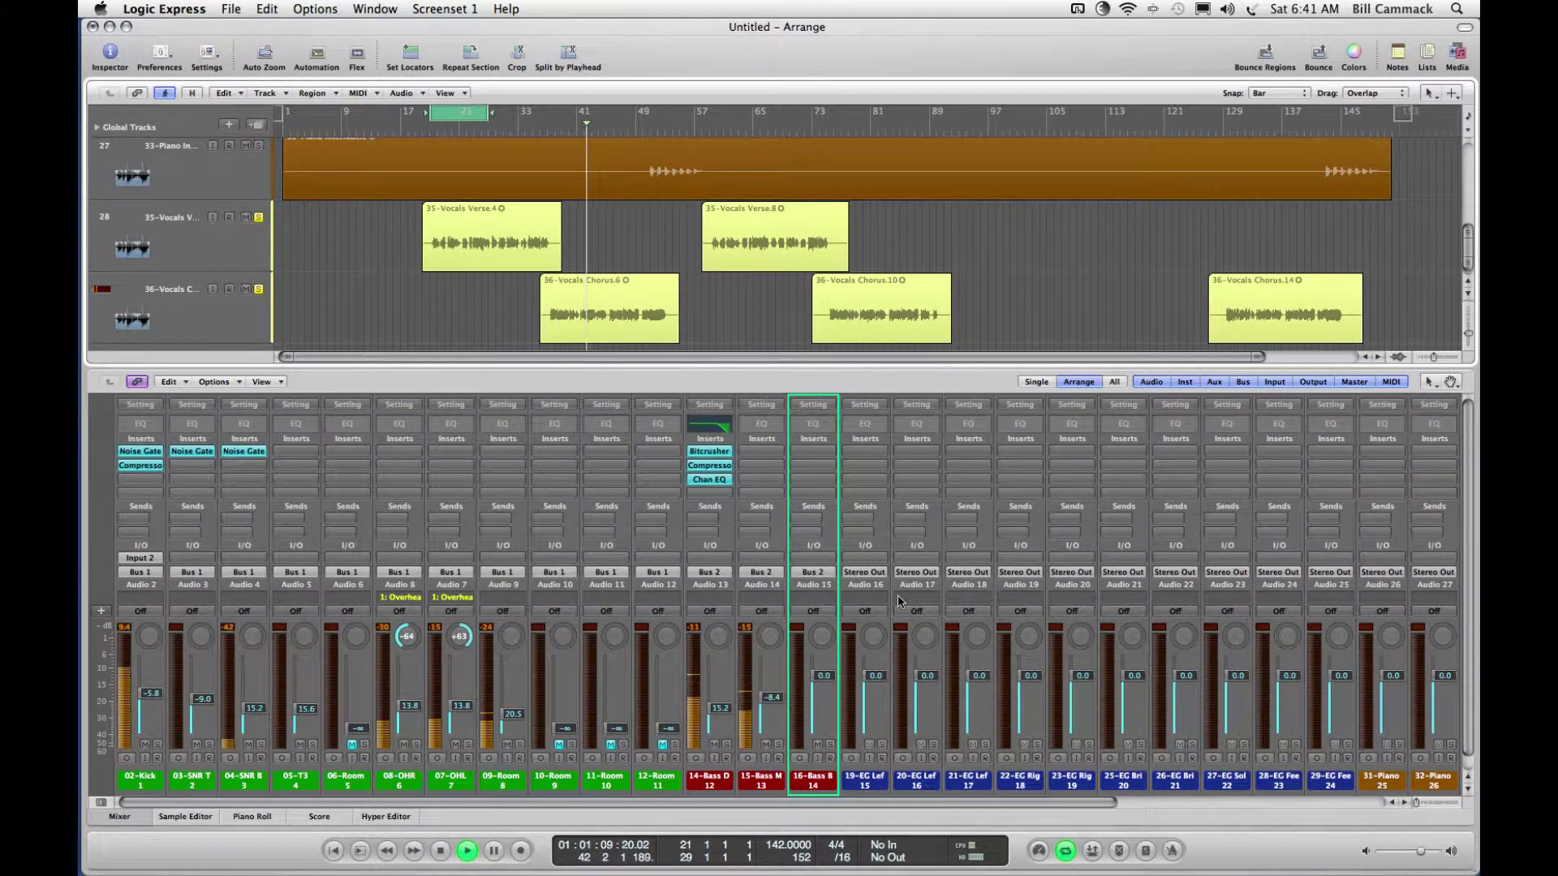
Step: Create 2 new aux channel strips fed from Bus 3, with Input Ascending unchecked
click(100, 611)
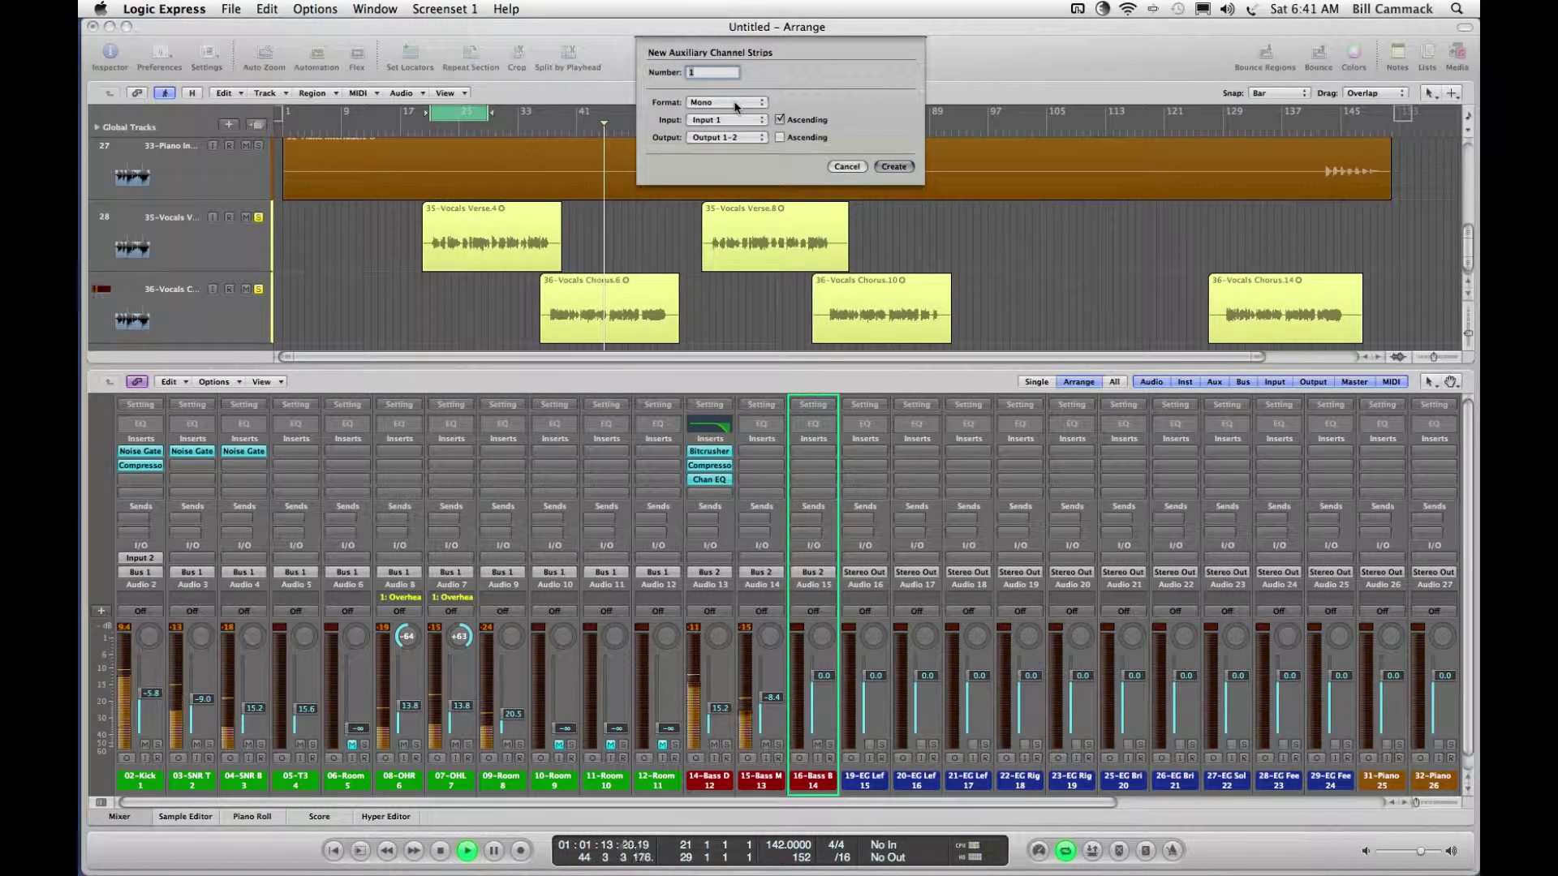
click(779, 119)
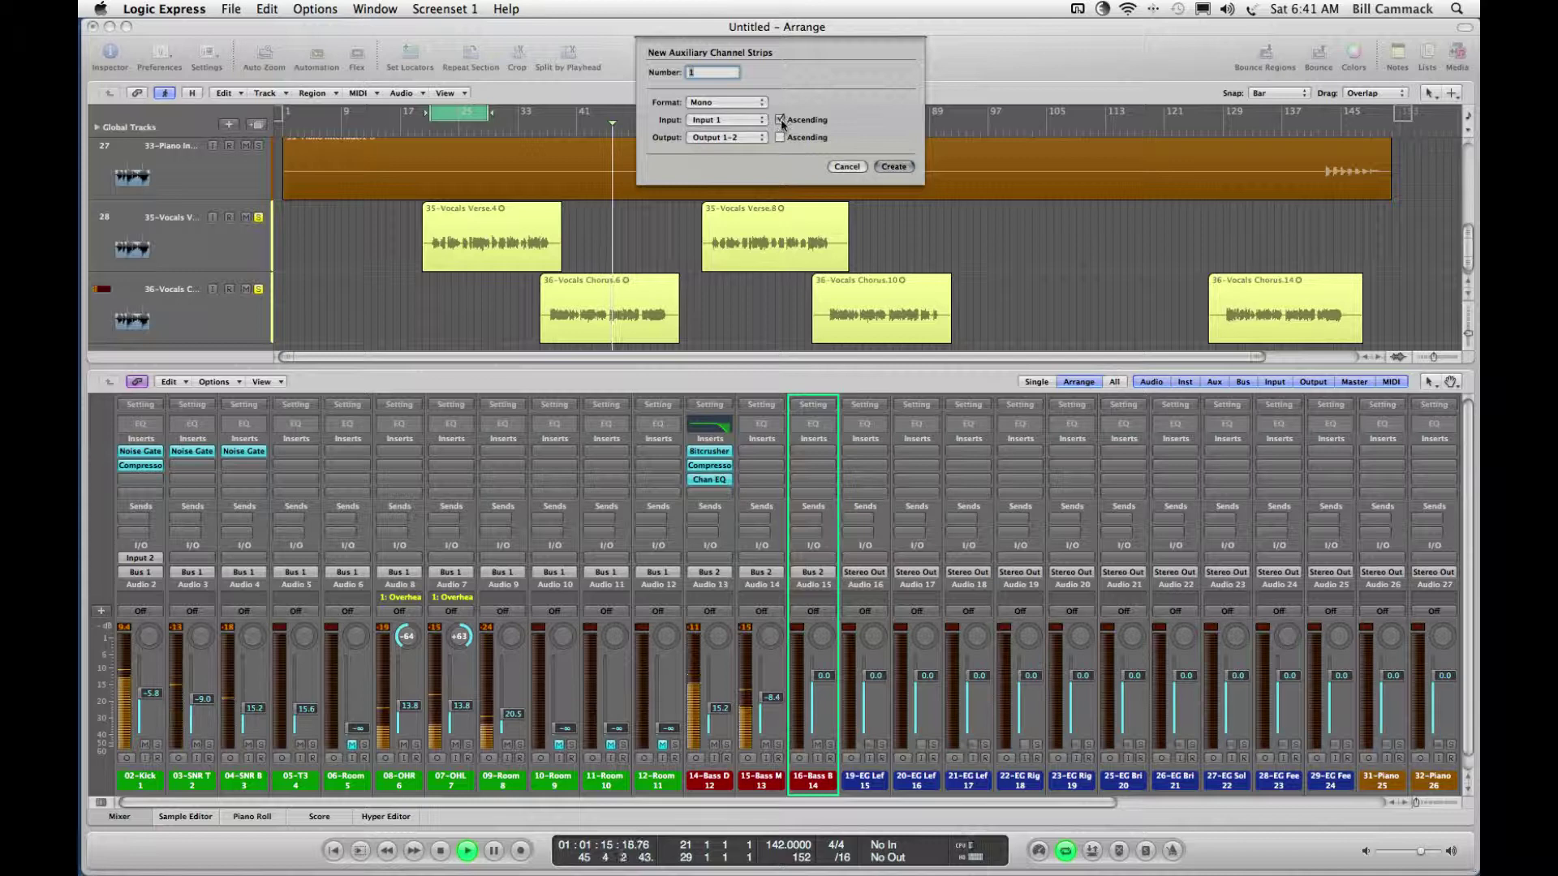
click(730, 120)
mouse_move(756, 152)
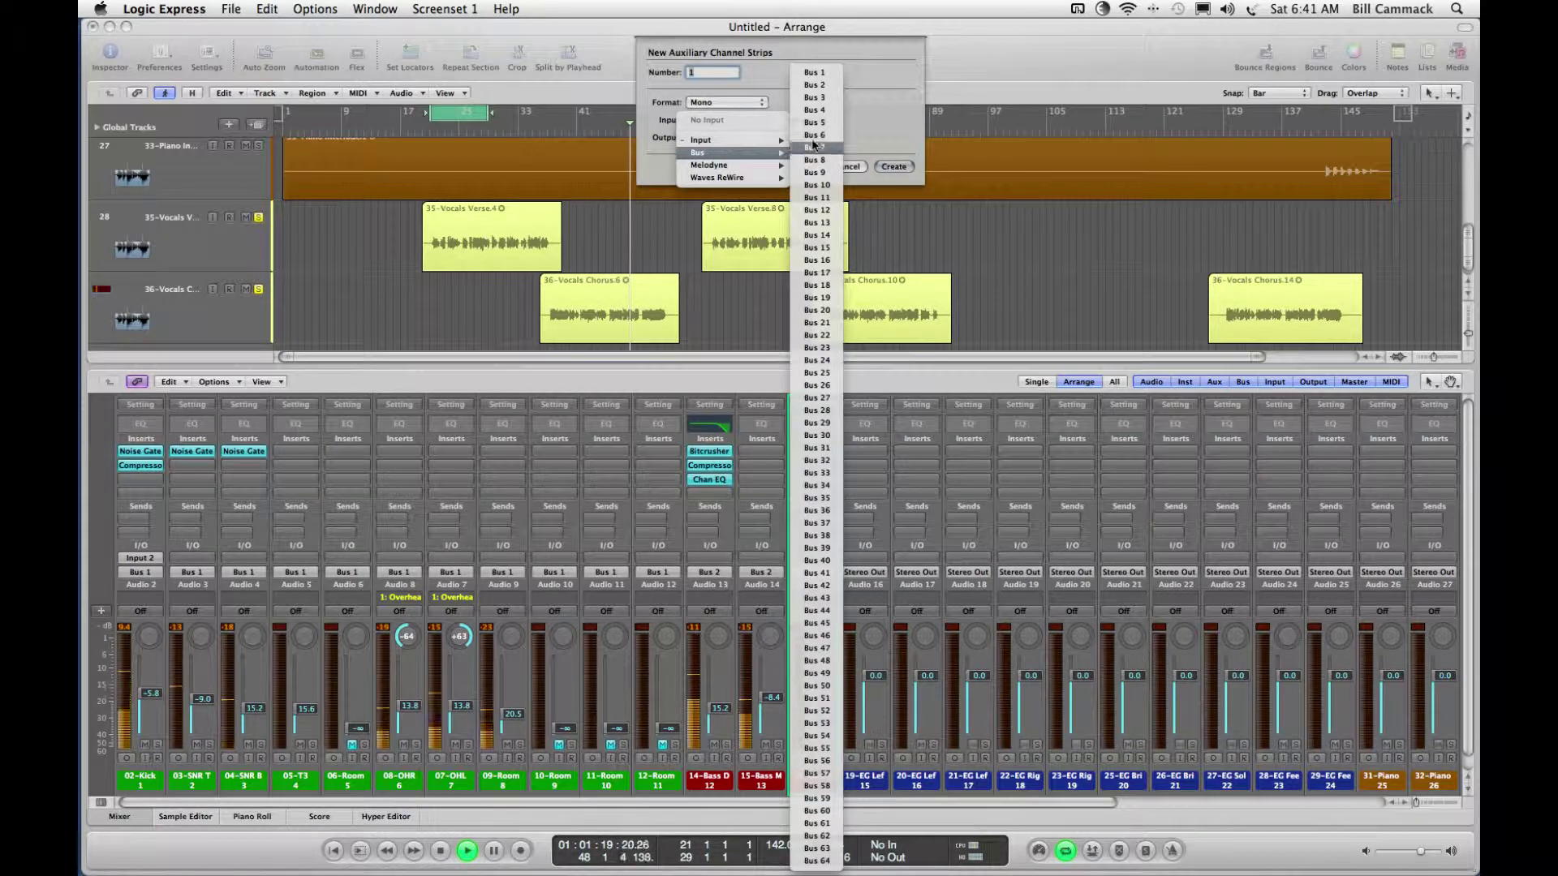
click(822, 99)
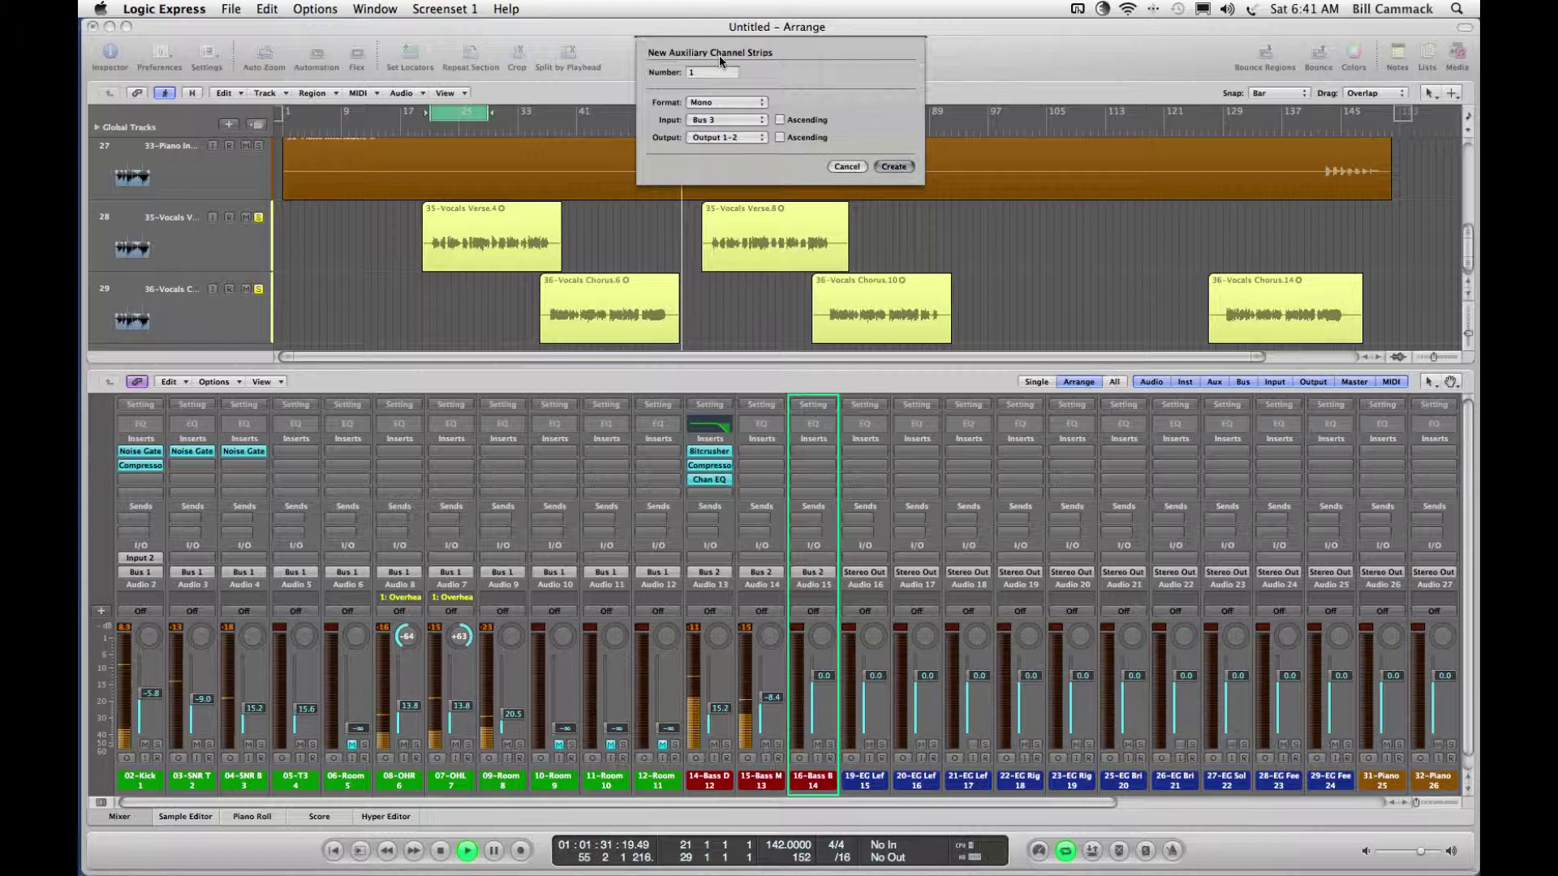
double_click(692, 73)
text(2)
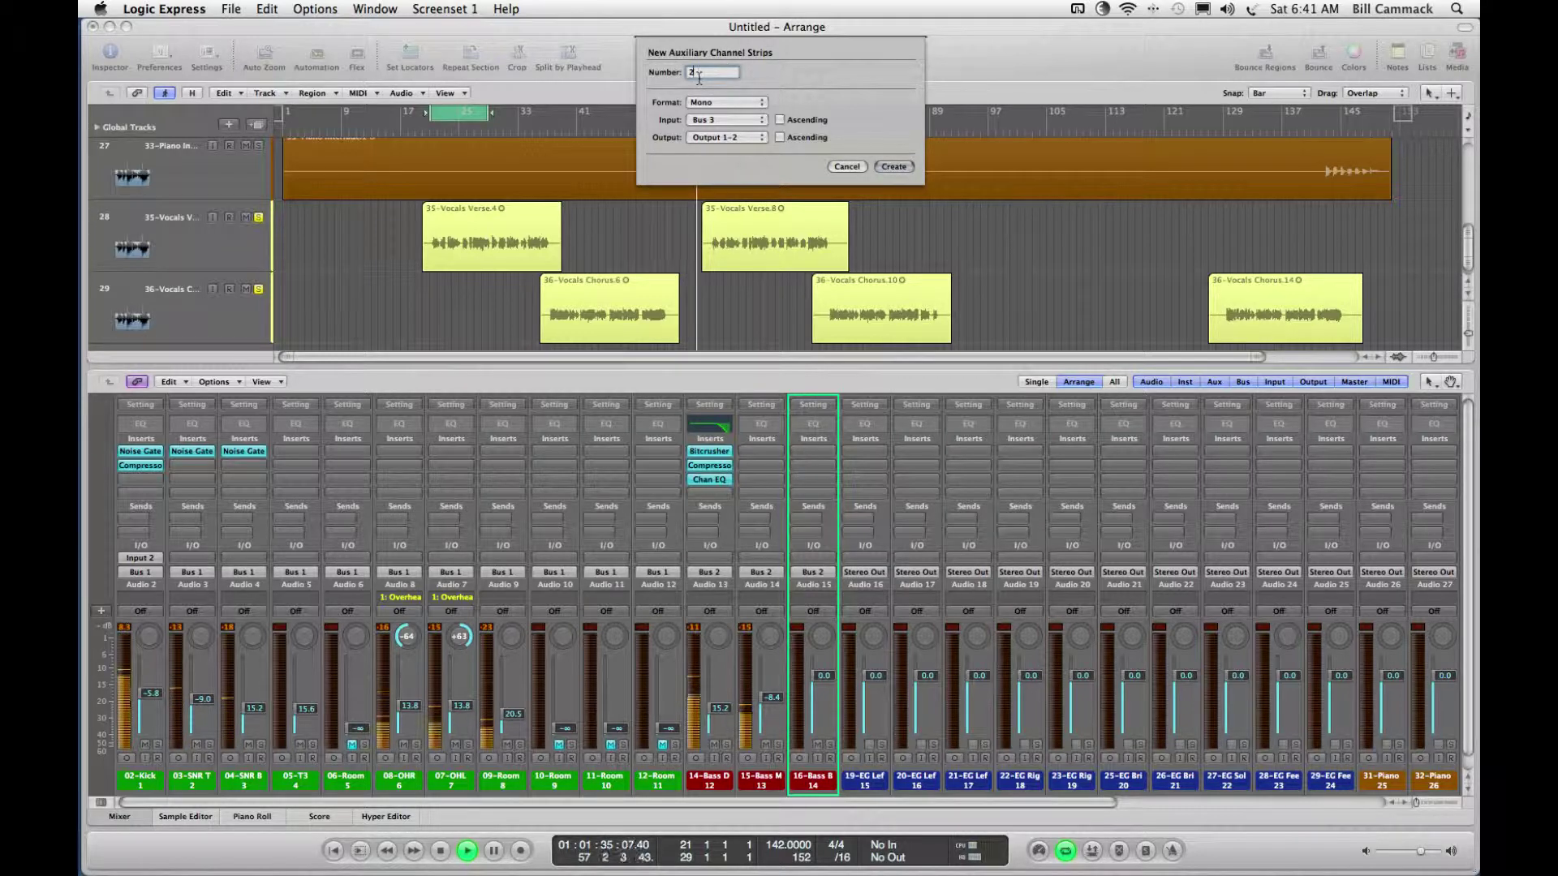
key(Return)
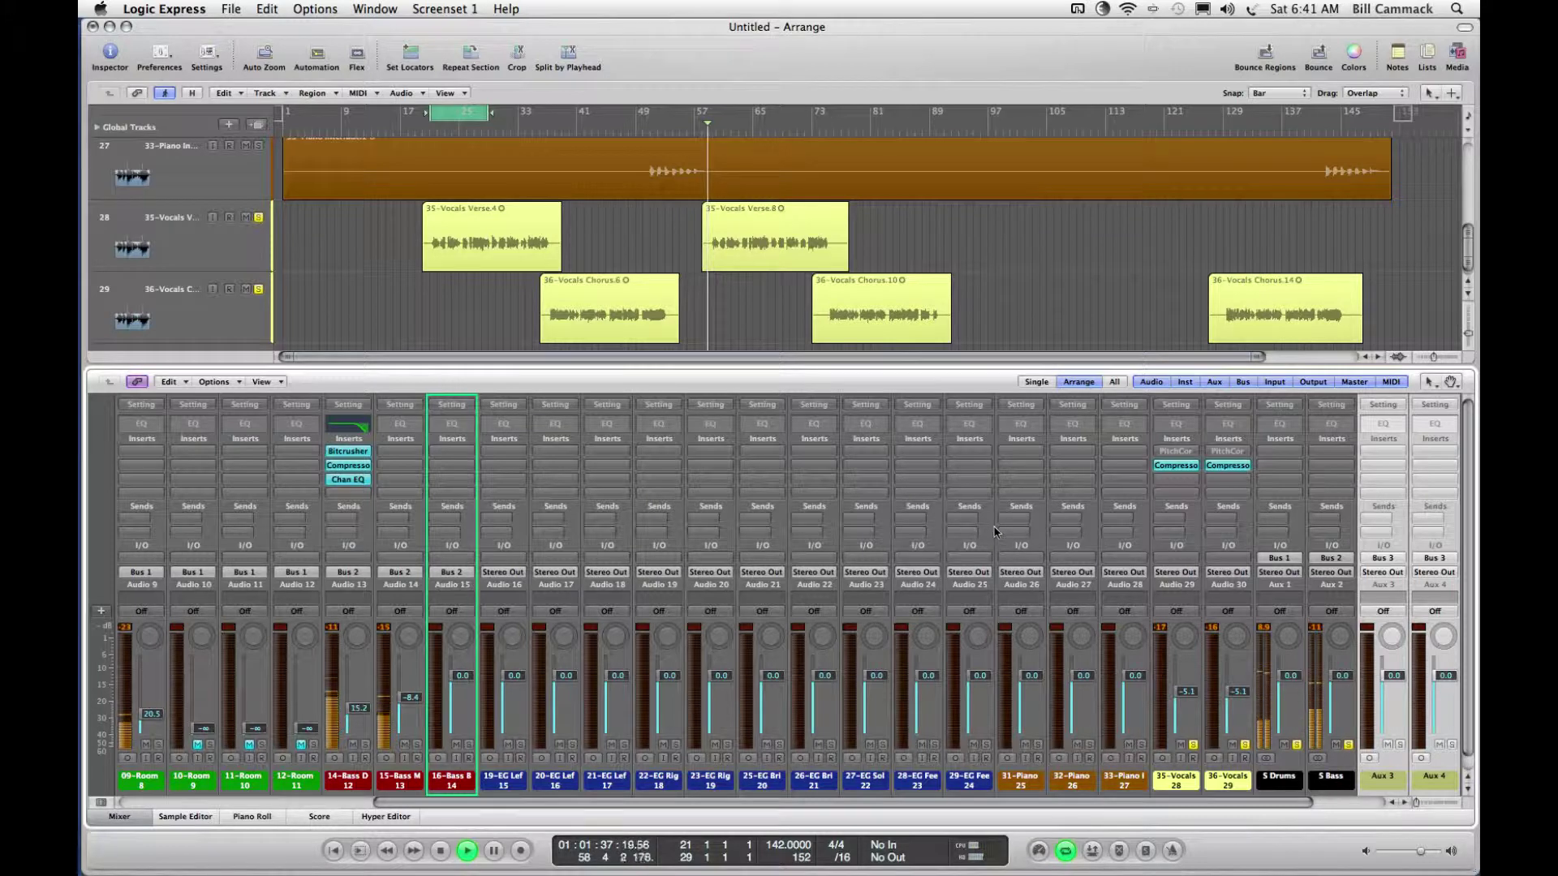
Step: Pan the new Aux 3 strip hard left
scroll(996, 531, right, 5)
scroll(996, 531, right, 1)
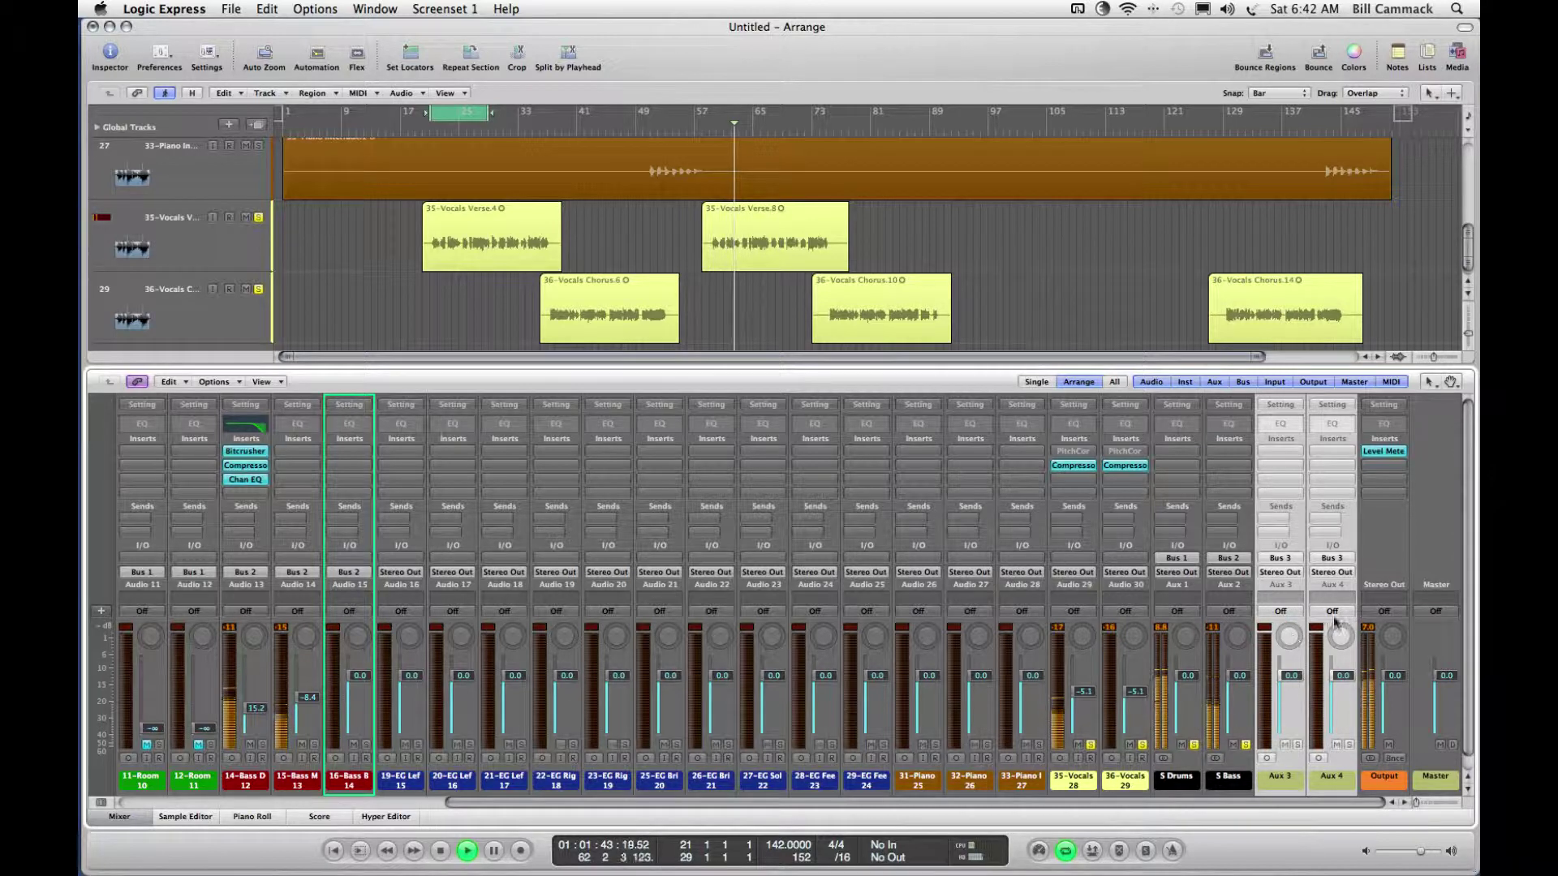
click(1384, 600)
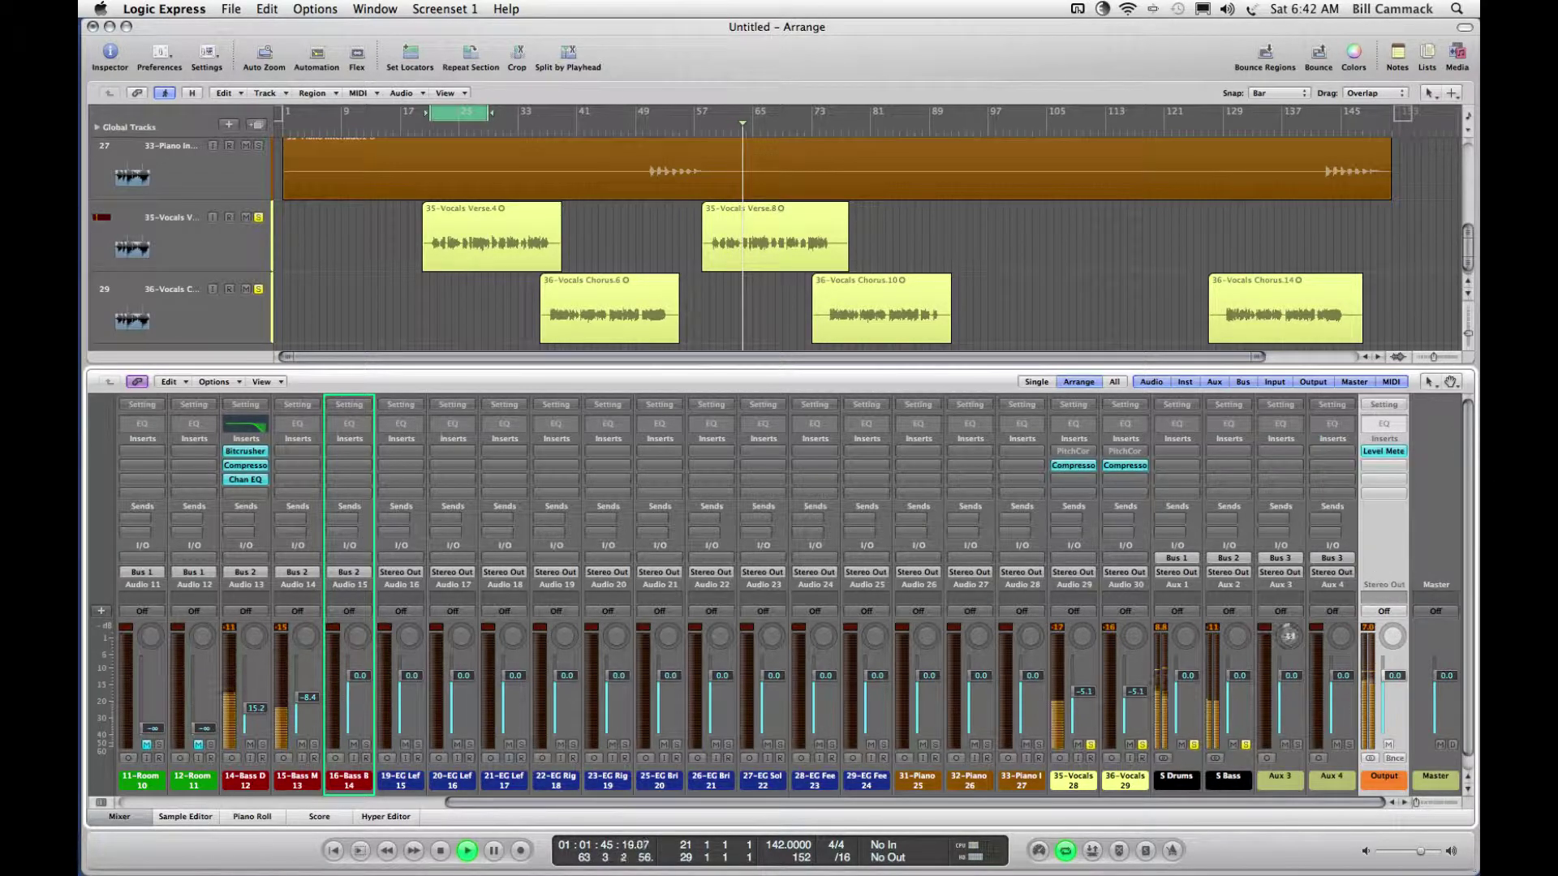
drag(1289, 636, 1342, 618)
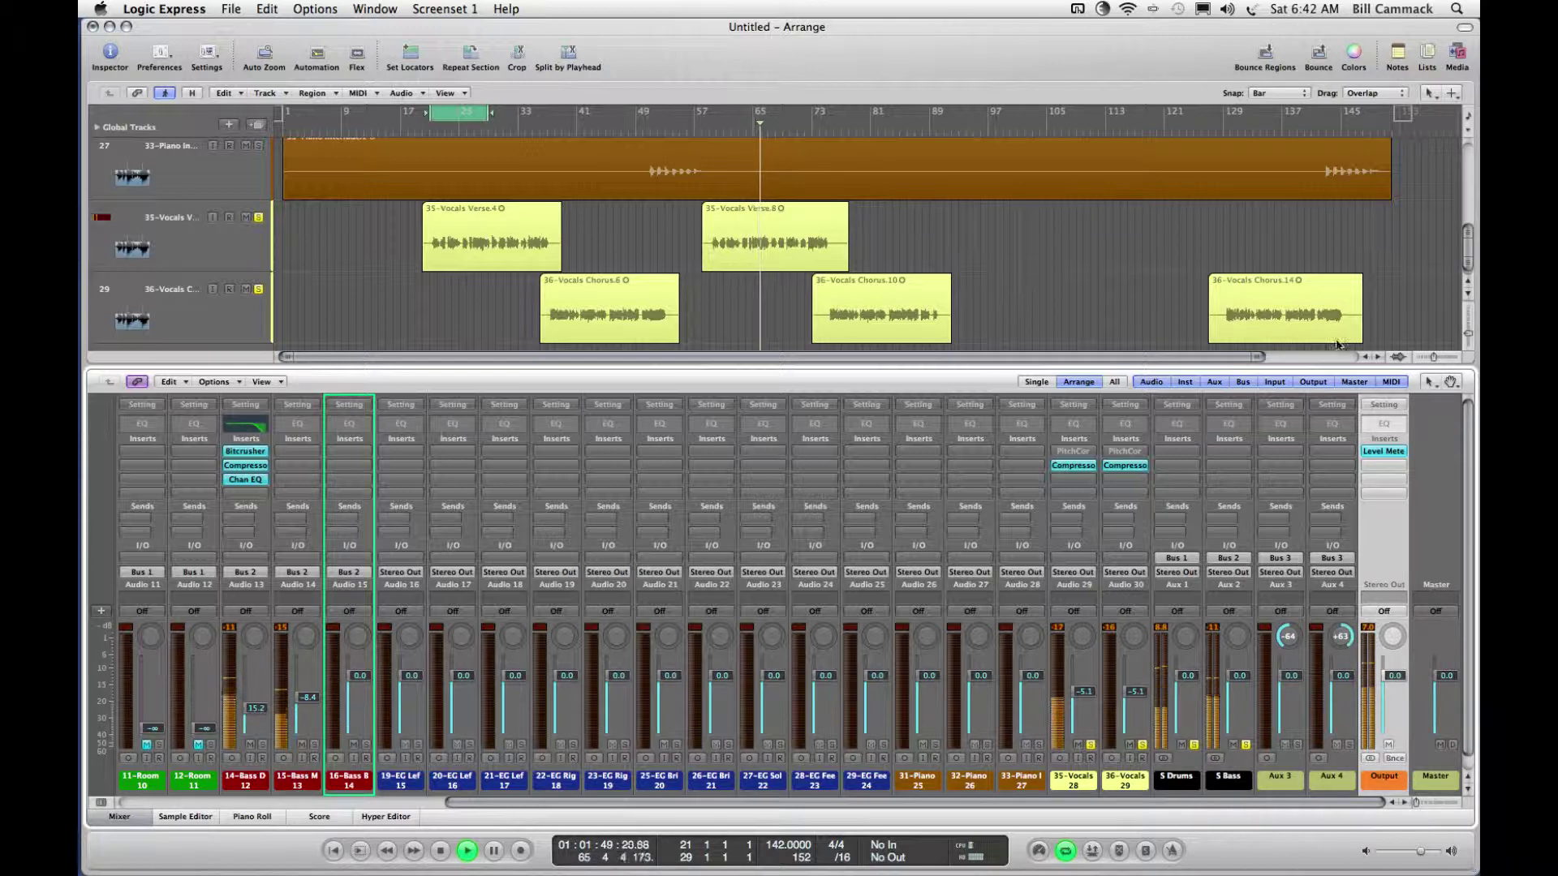
Step: Send both vocal channels to Bus 3 and begin renaming Aux 3
drag(1087, 503, 1133, 508)
click(1074, 518)
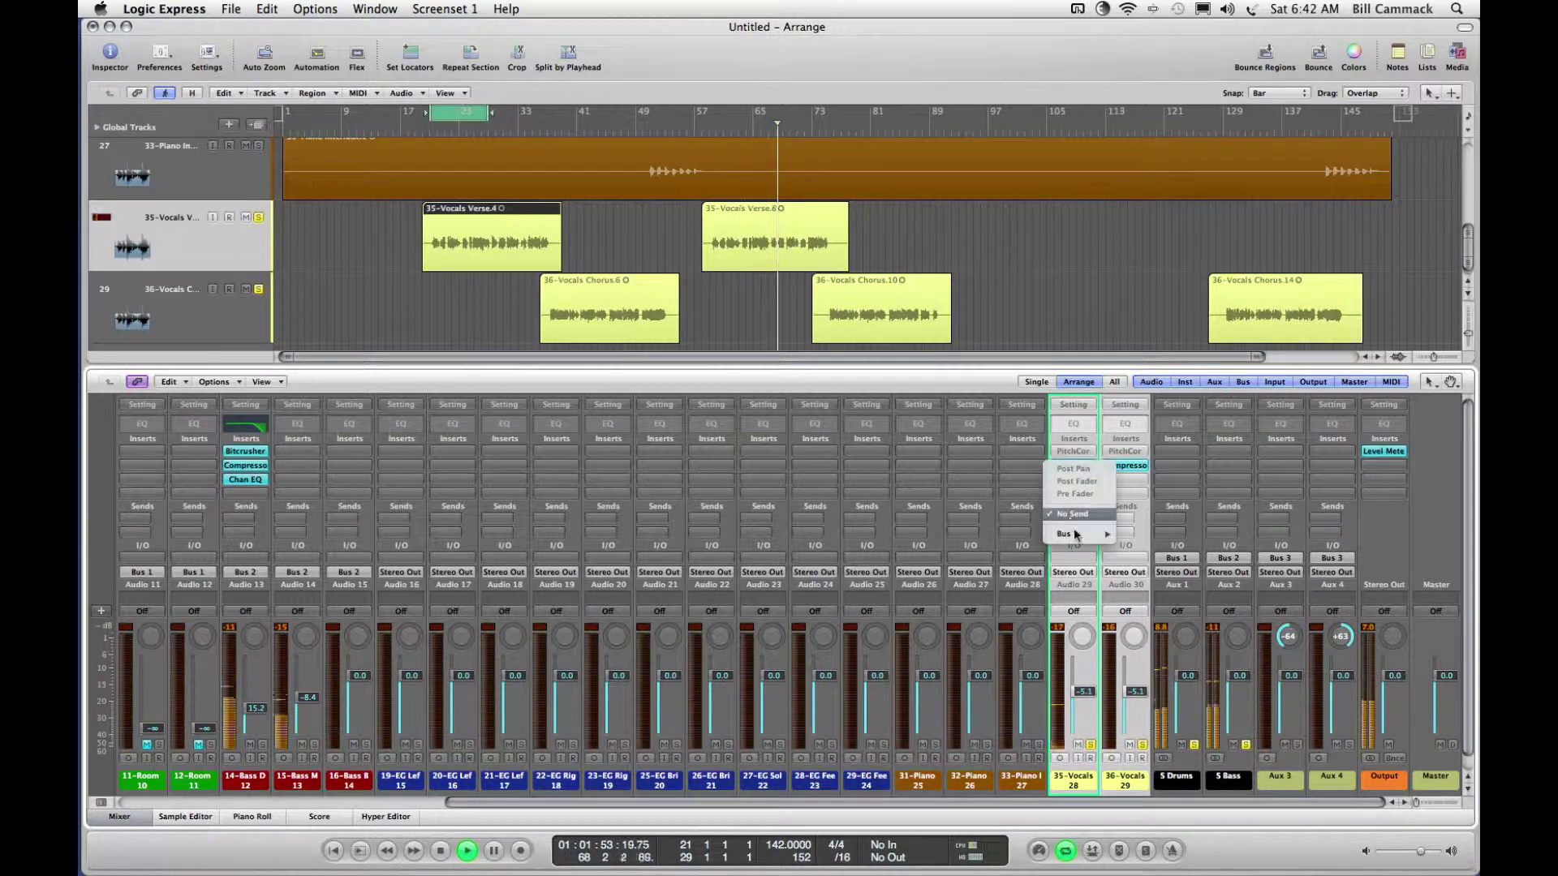
mouse_move(1077, 533)
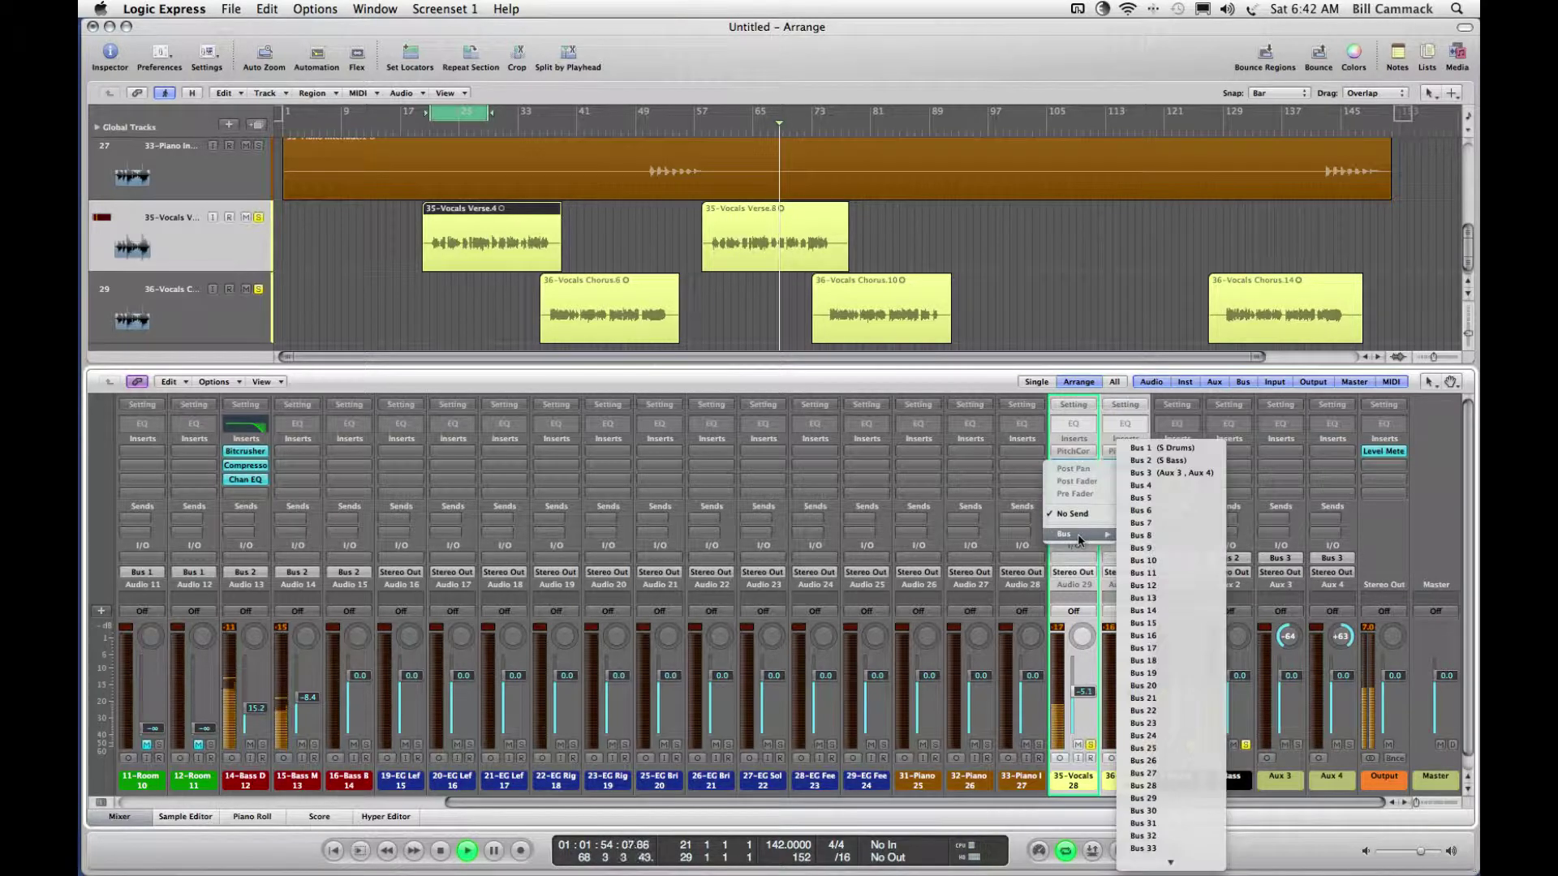
click(1155, 476)
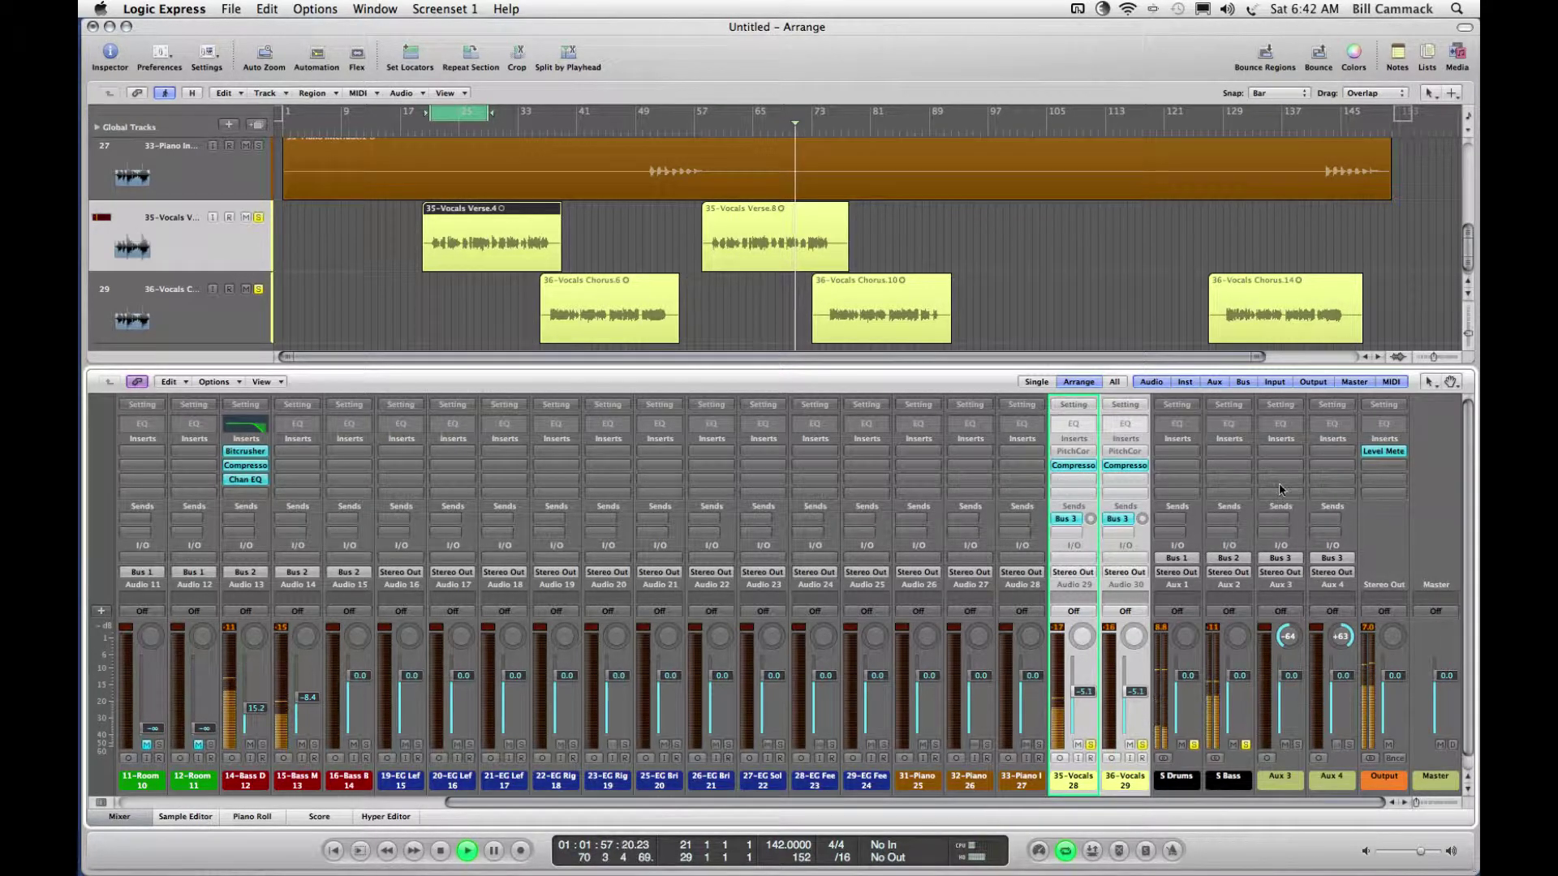
double_click(1282, 776)
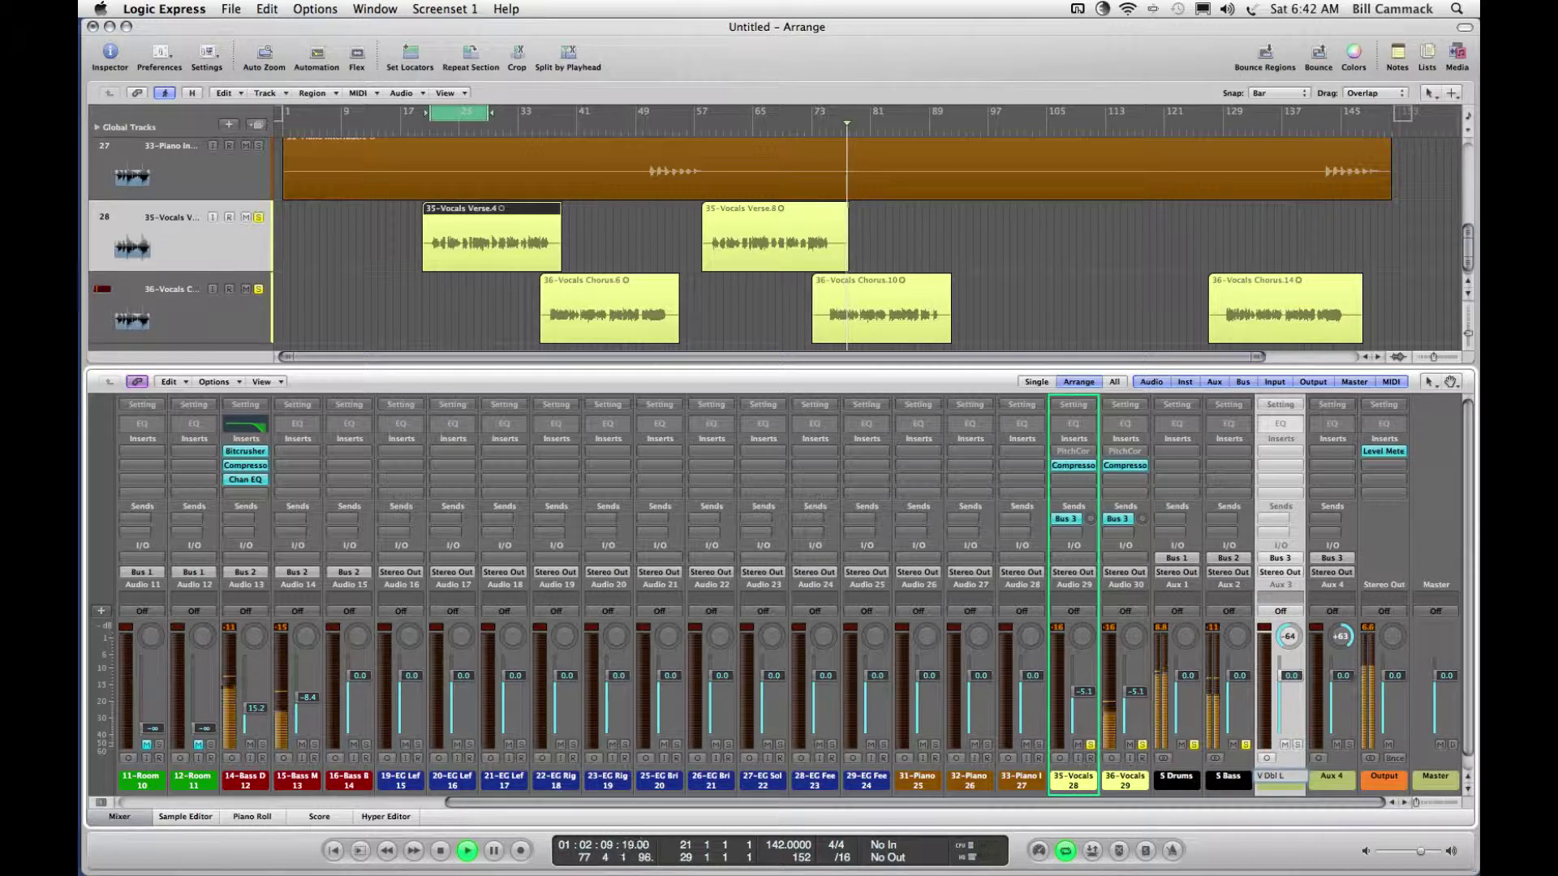
Step: Confirm the V Dbl L name and name Aux 4 'V Dbl R'
key(Tab)
text(V)
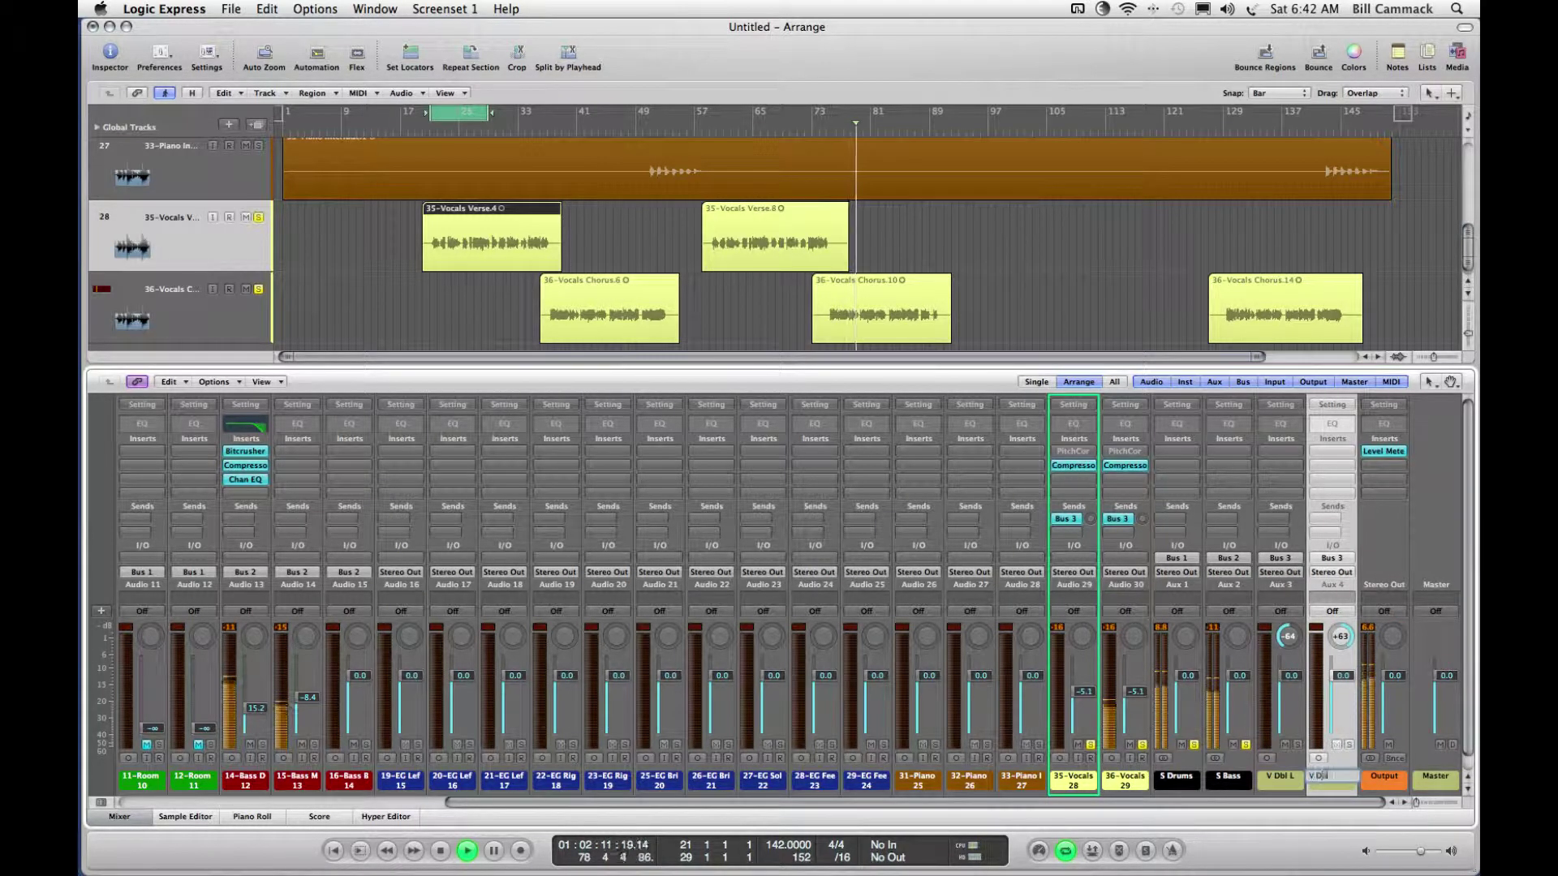
text( Dbl R)
key(Return)
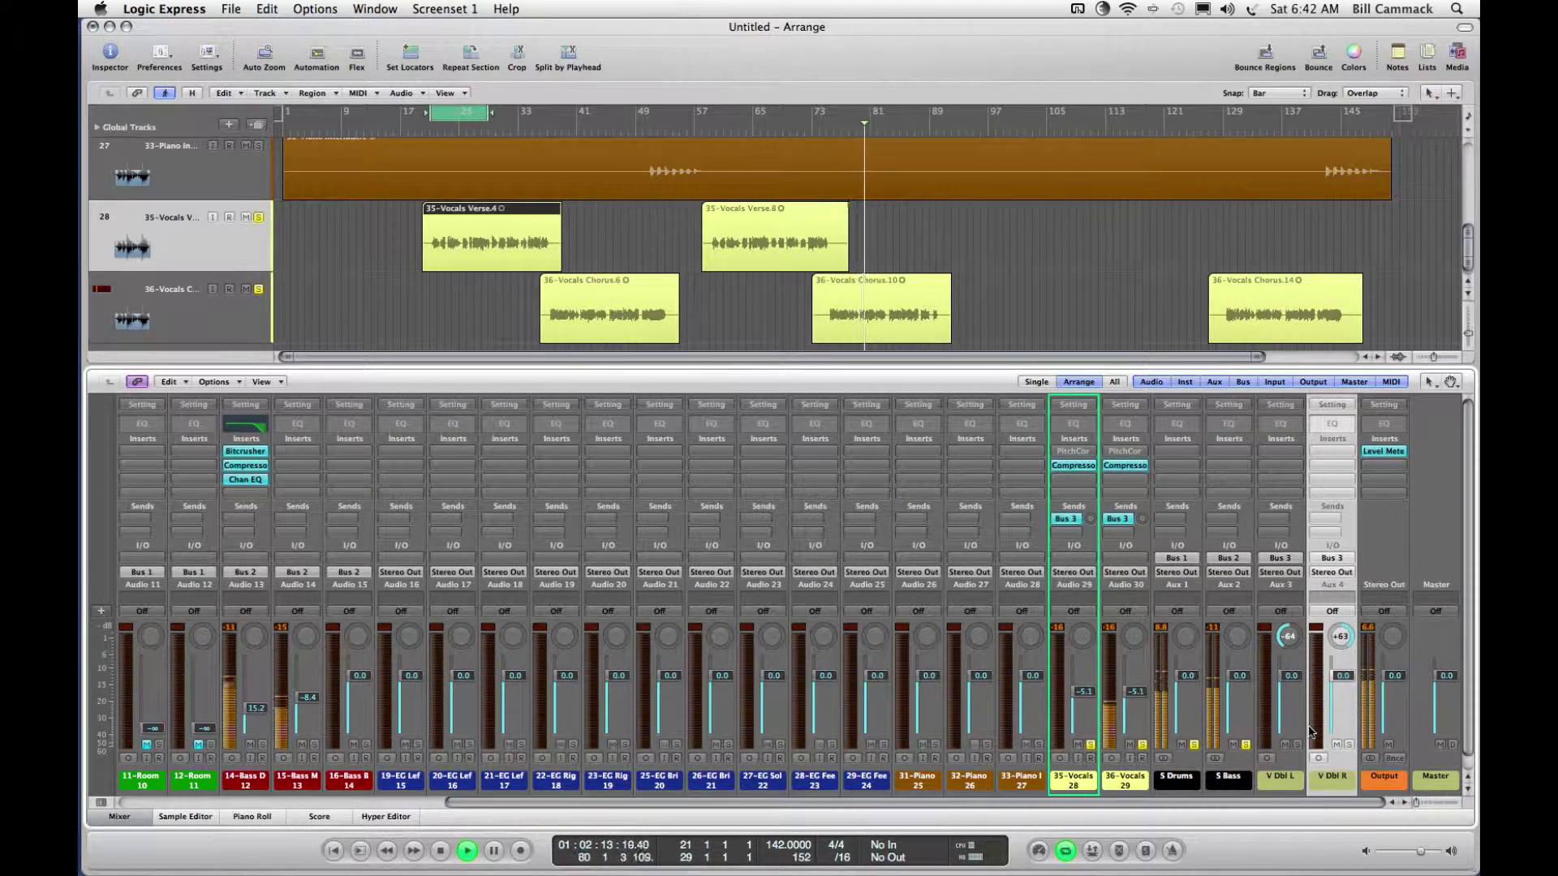
Step: Colour both V Dbl strips purple
click(1282, 513)
shift+click(1317, 509)
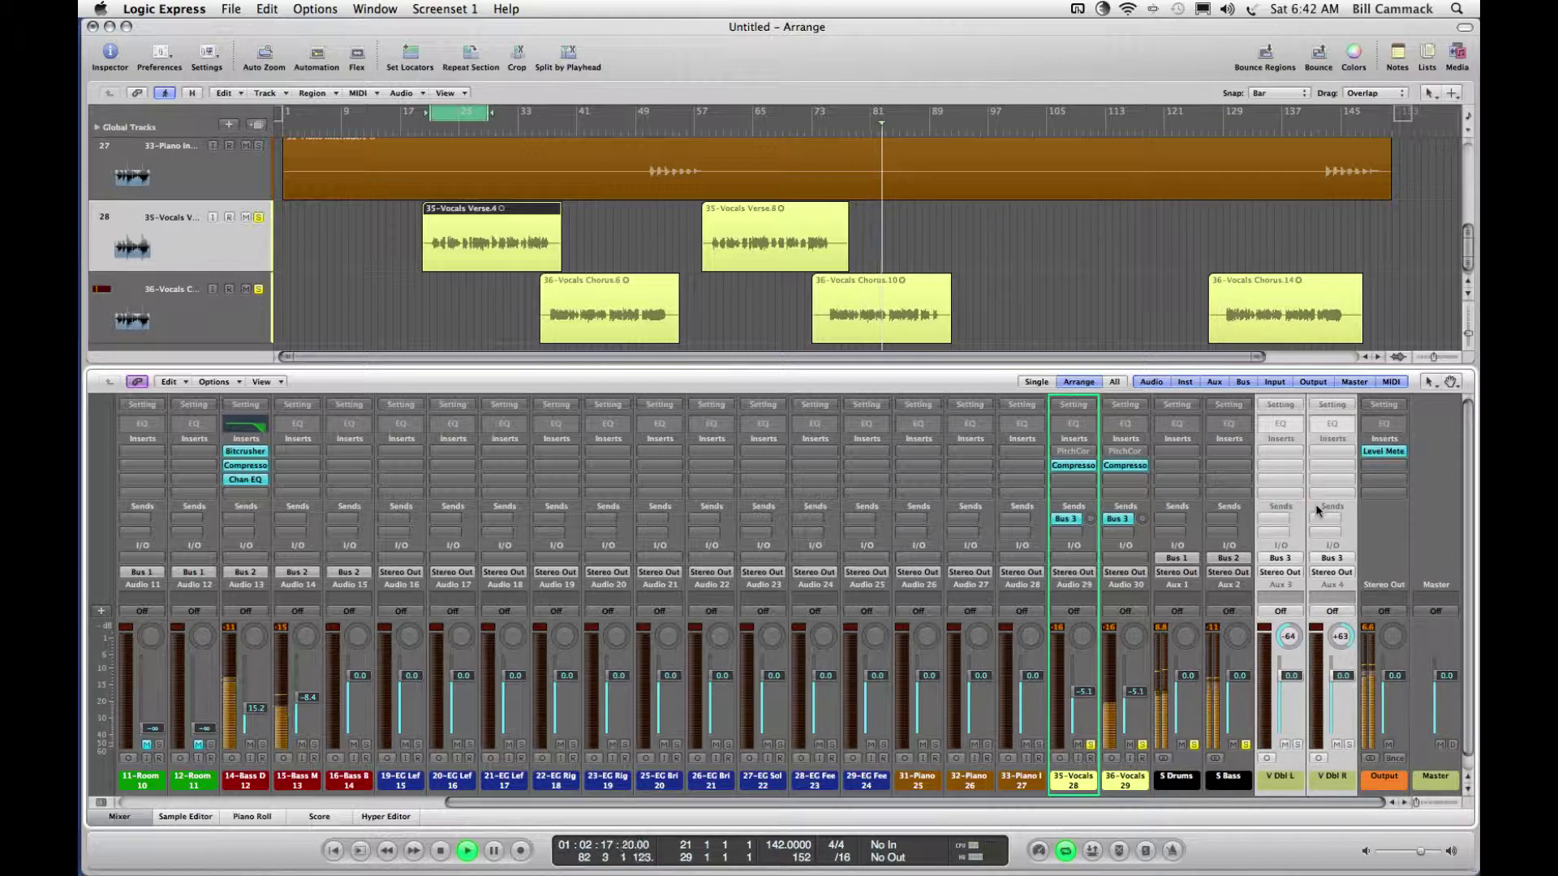
click(1353, 54)
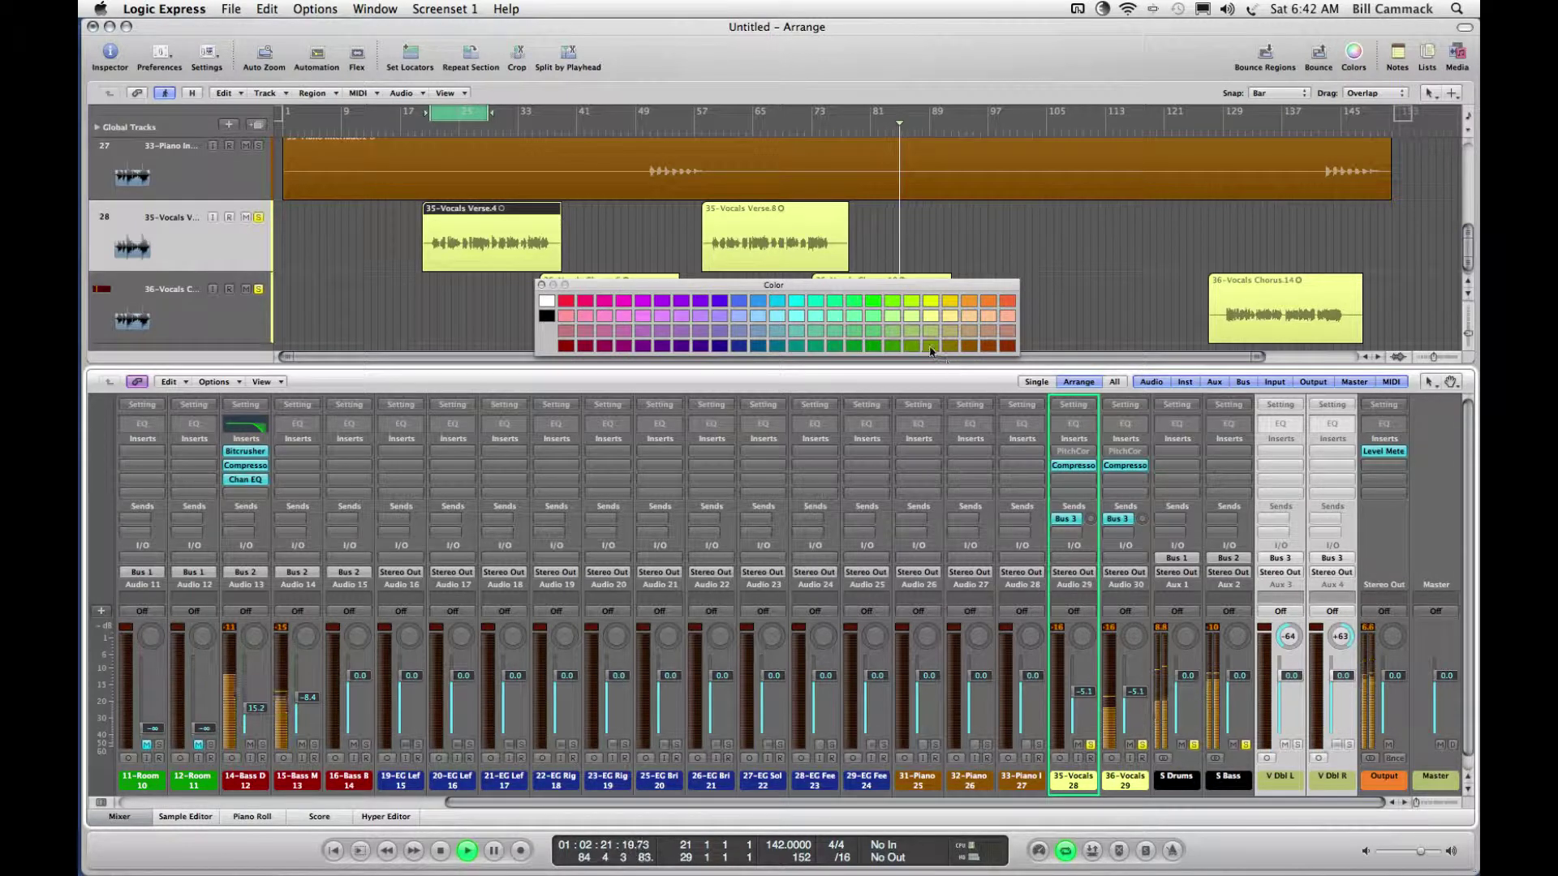
click(666, 346)
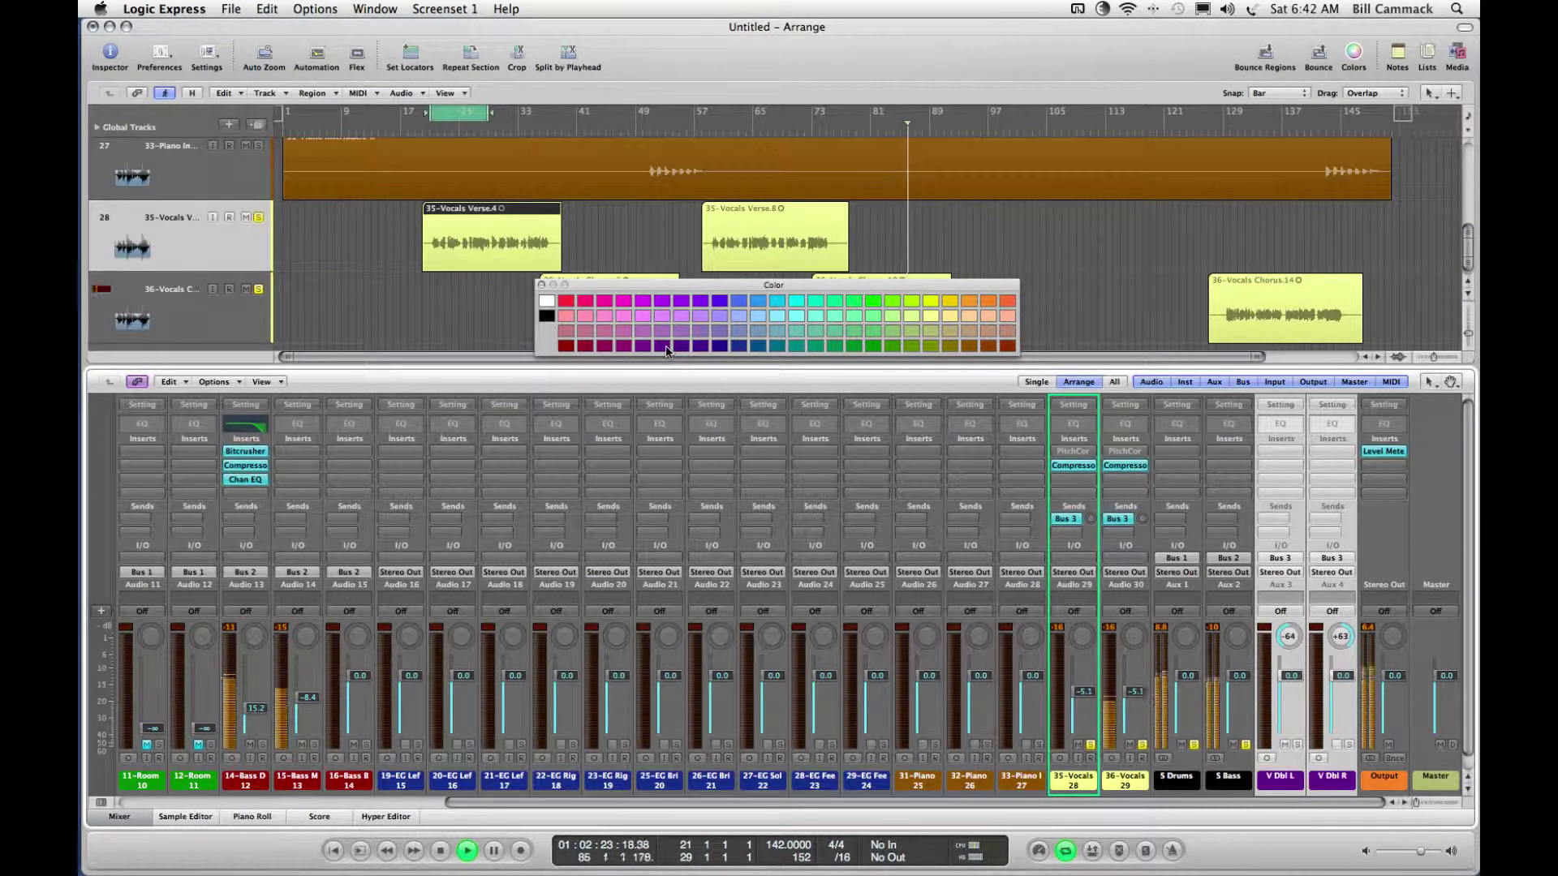
click(541, 285)
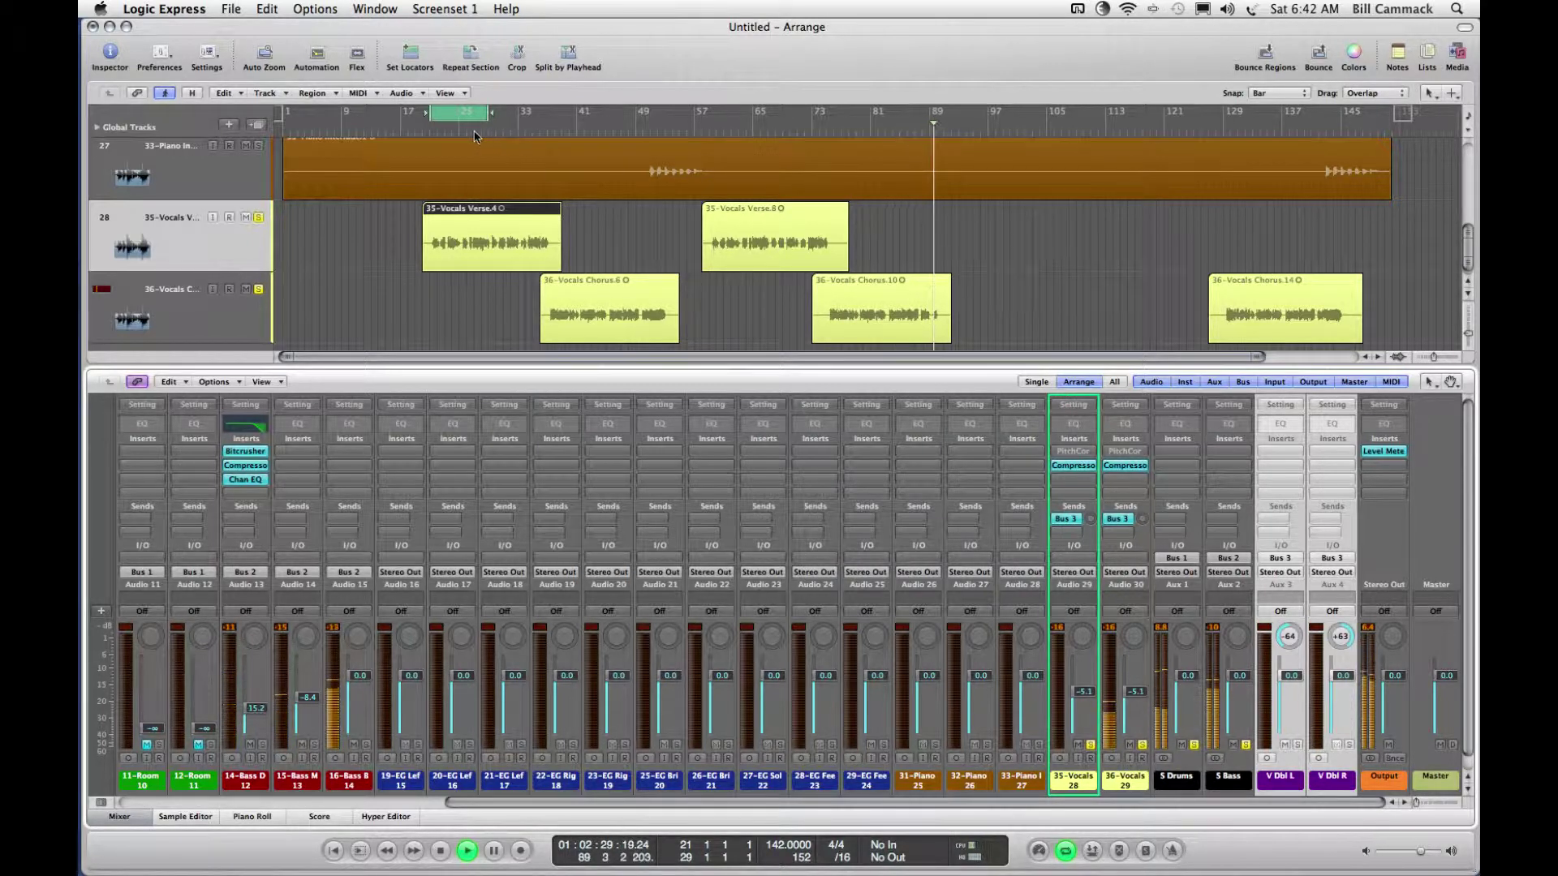
Step: Replay from bar 23 and rebalance the 35-Vocals Bus 3 send to around -4.7 dB
click(432, 130)
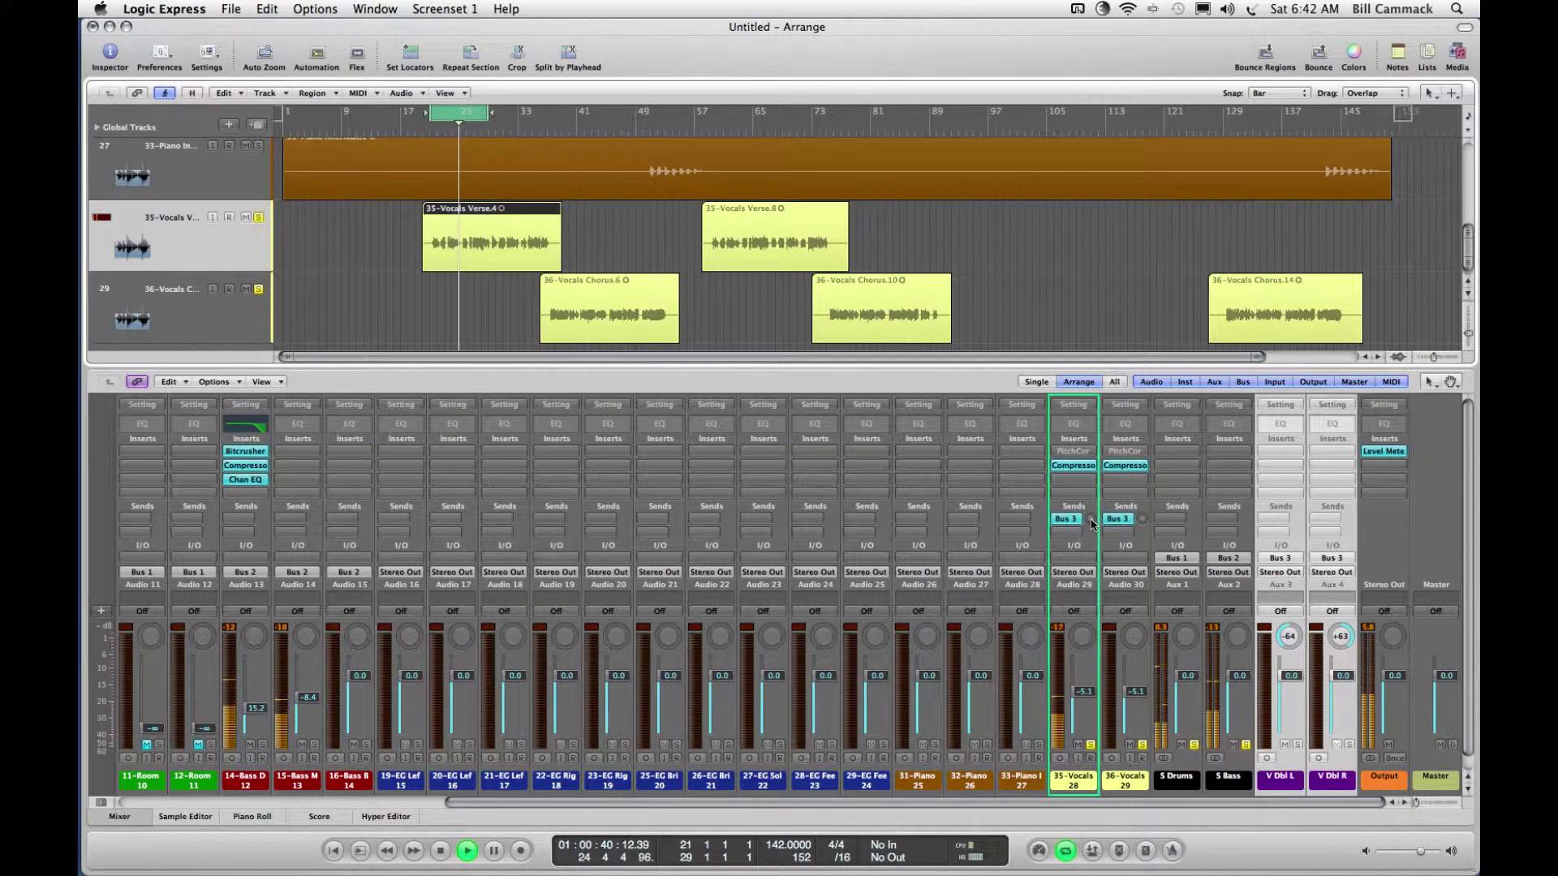
drag(1092, 525, 1104, 333)
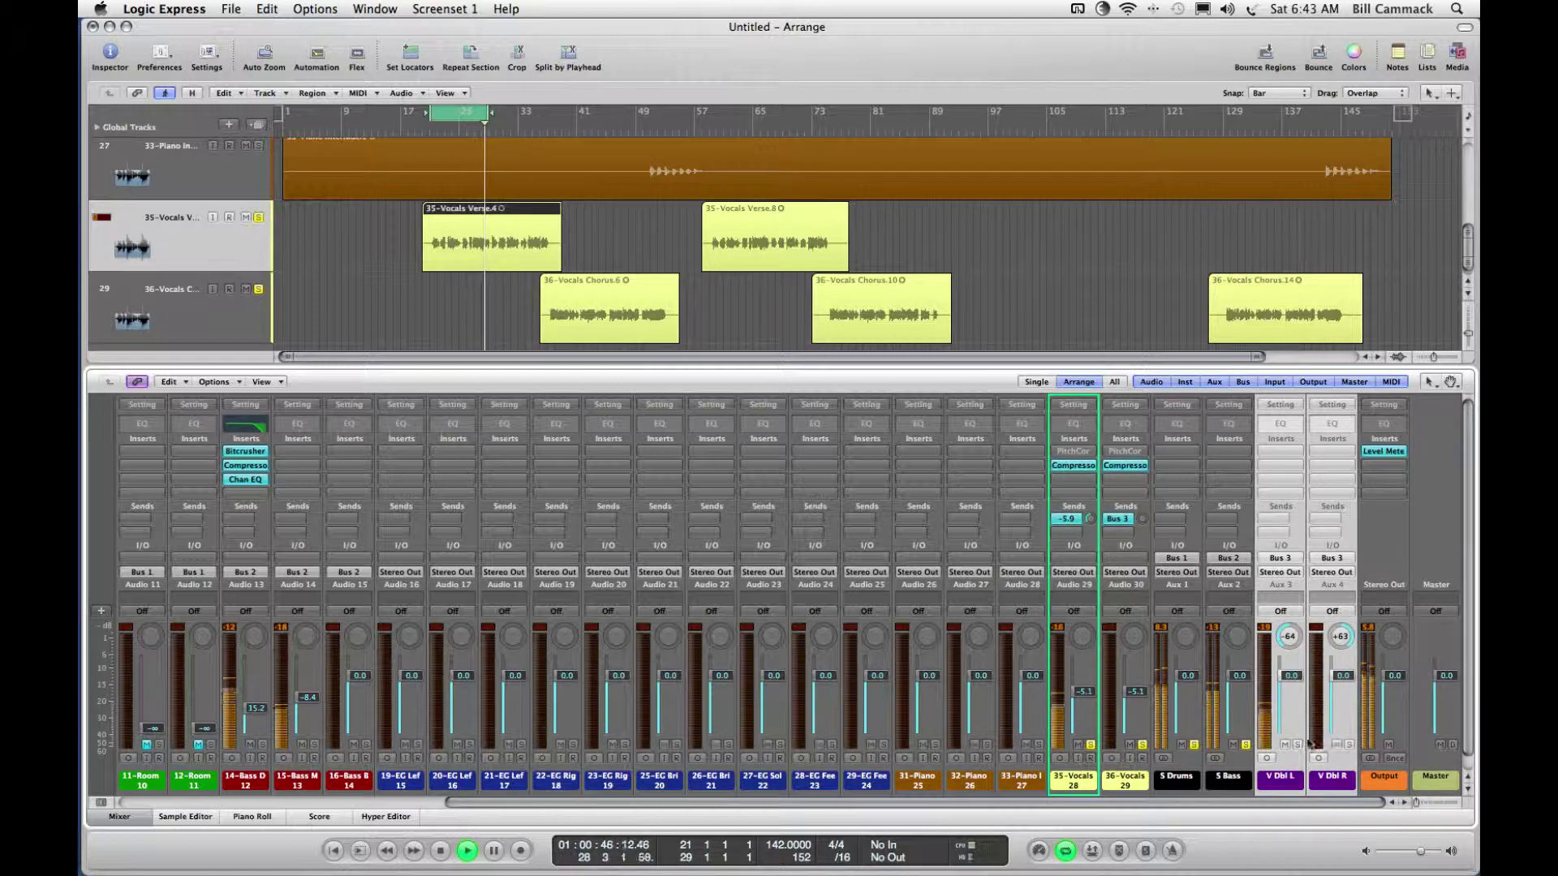
click(1090, 518)
drag(1090, 519, 1339, 870)
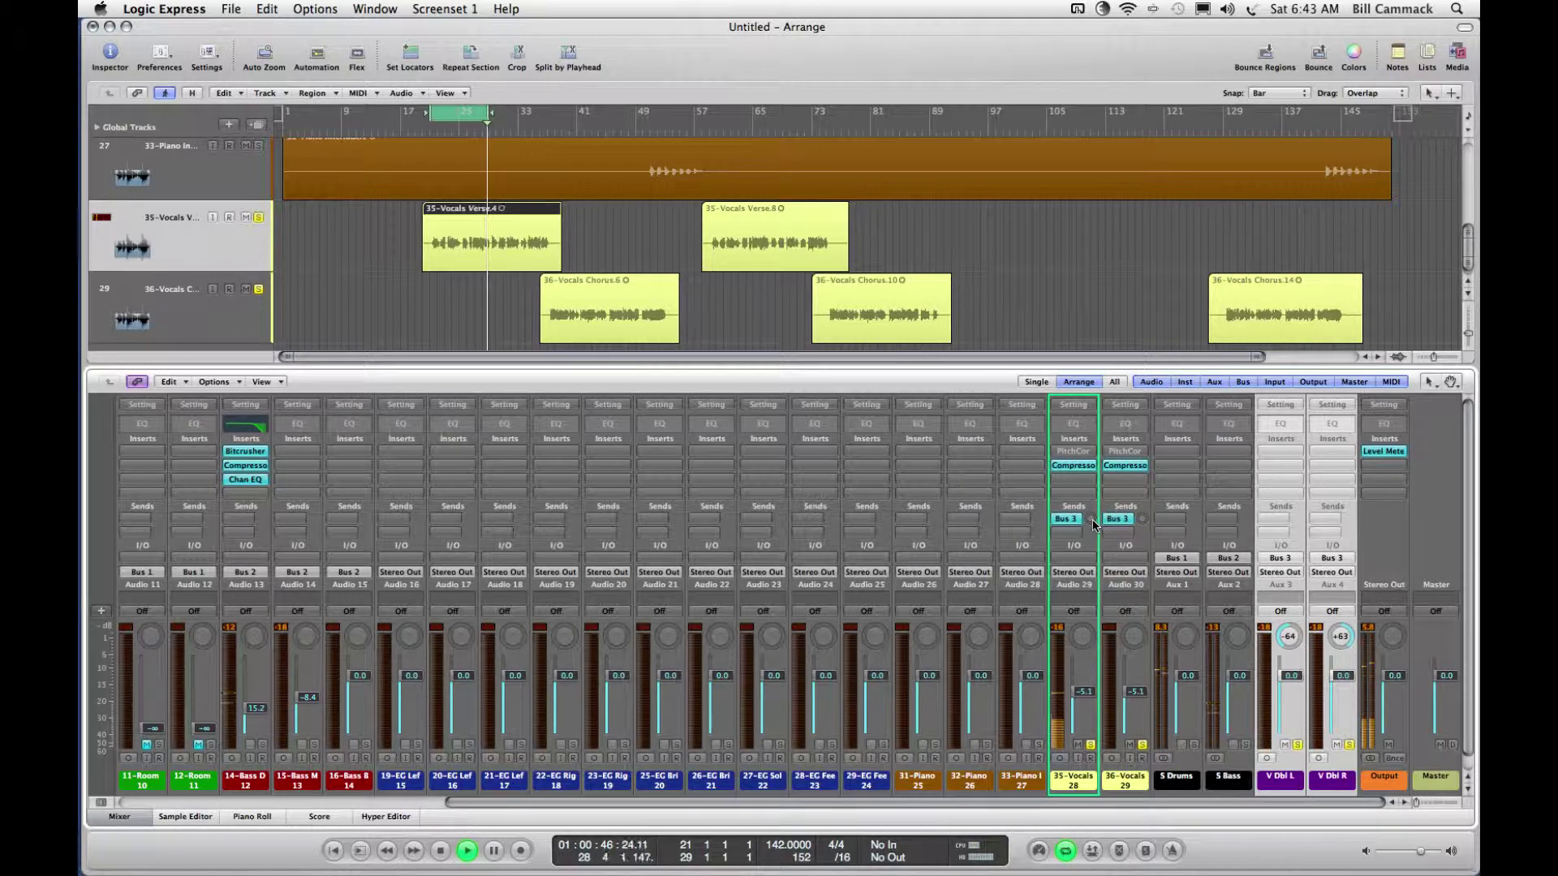
drag(1090, 519, 1090, 499)
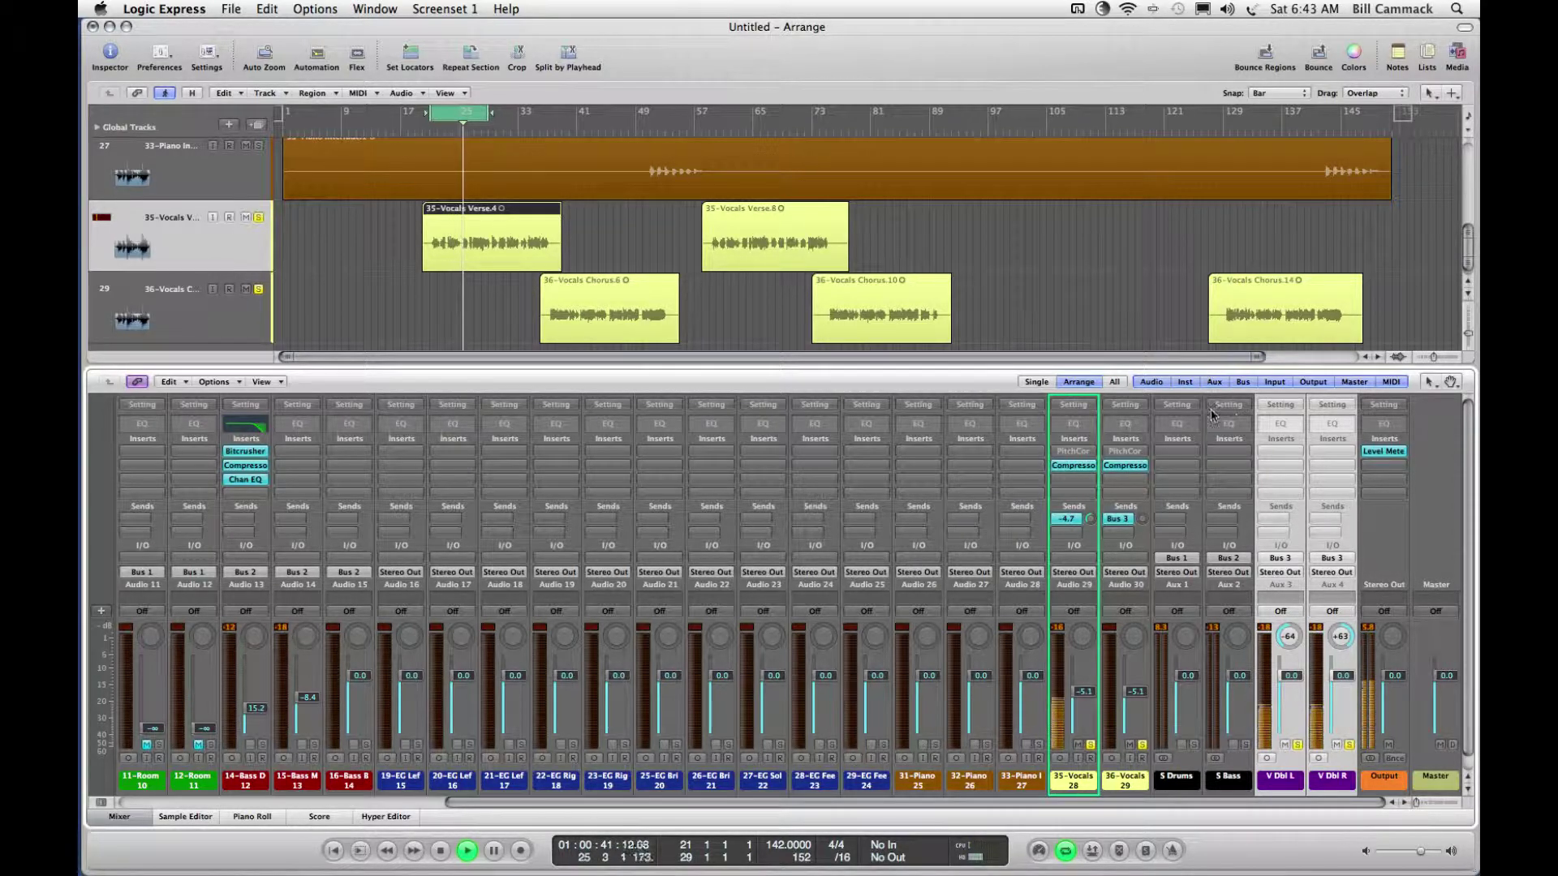
Step: Stop playback and insert Pitch Shifter II on both V Dbl strips, moving its window over the mixer
key(space)
click(1278, 447)
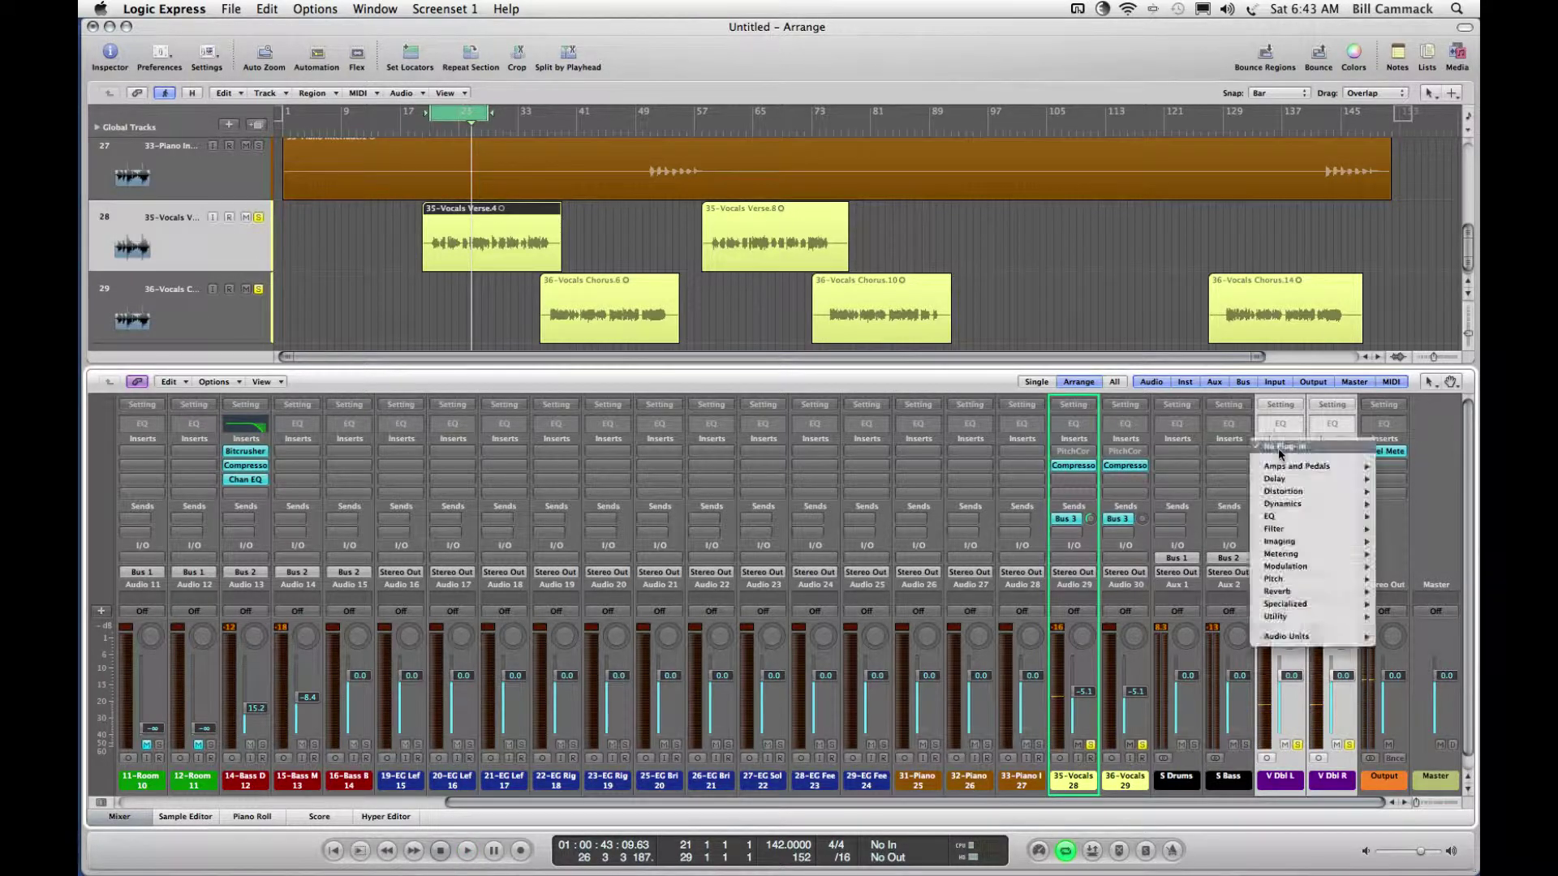
mouse_move(1288, 506)
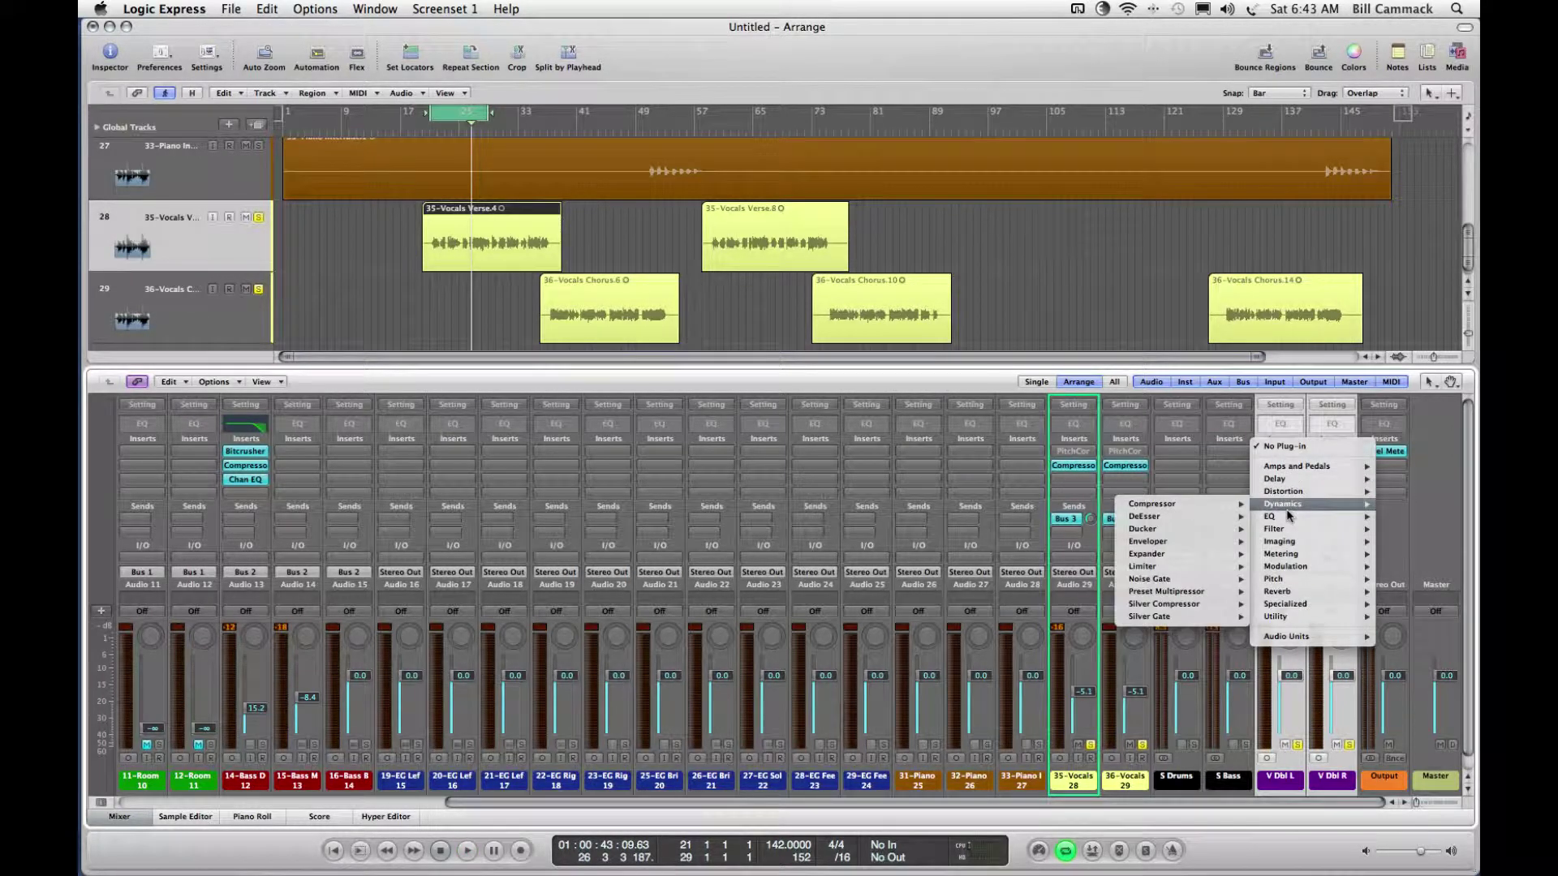
mouse_move(1290, 567)
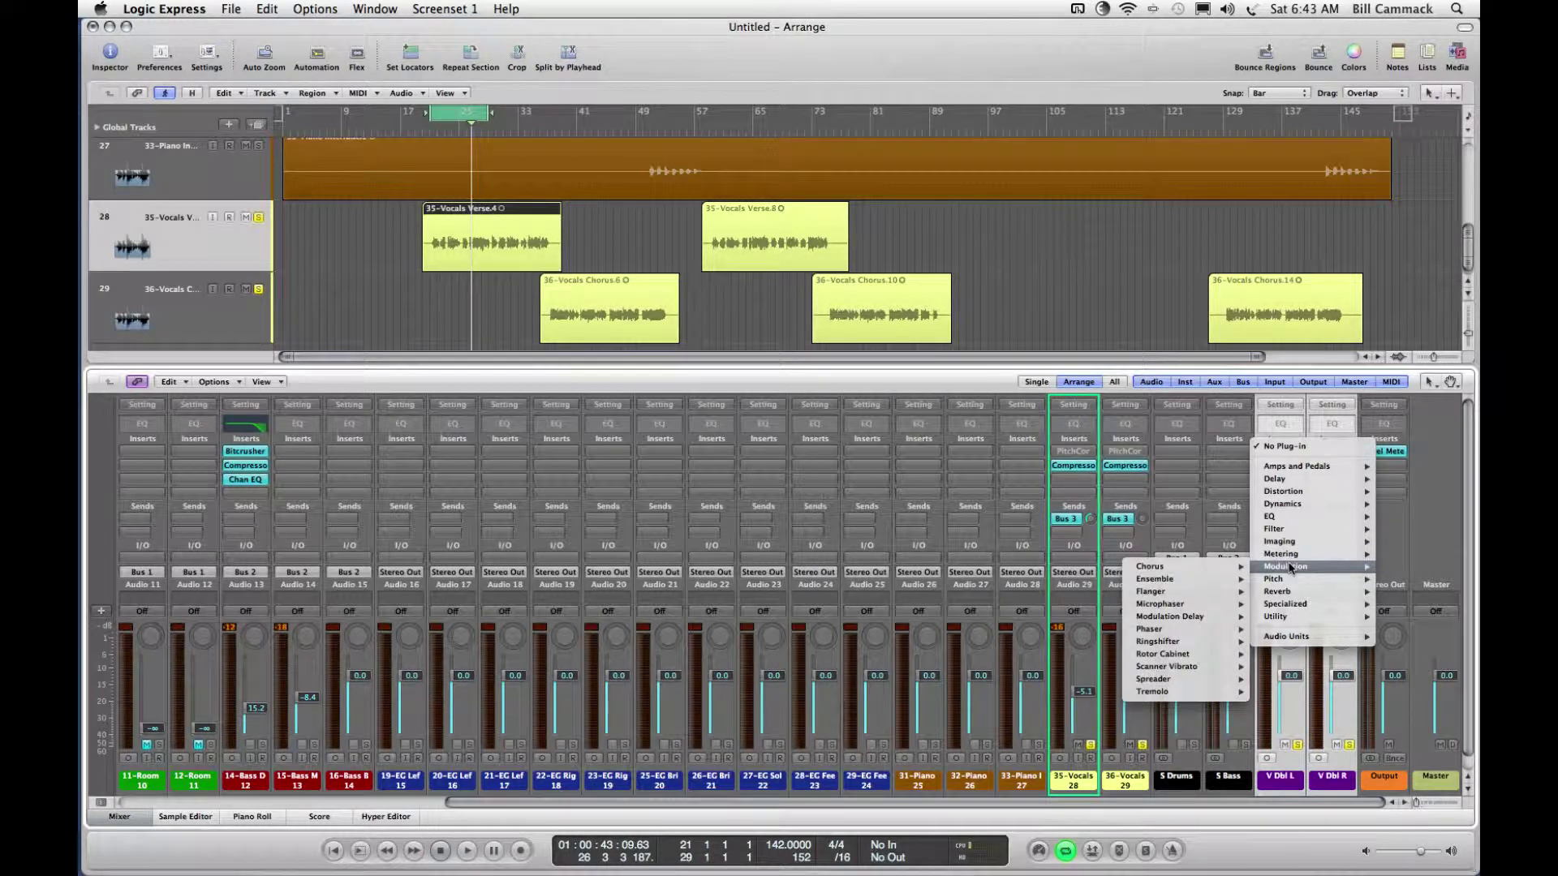
mouse_move(1207, 593)
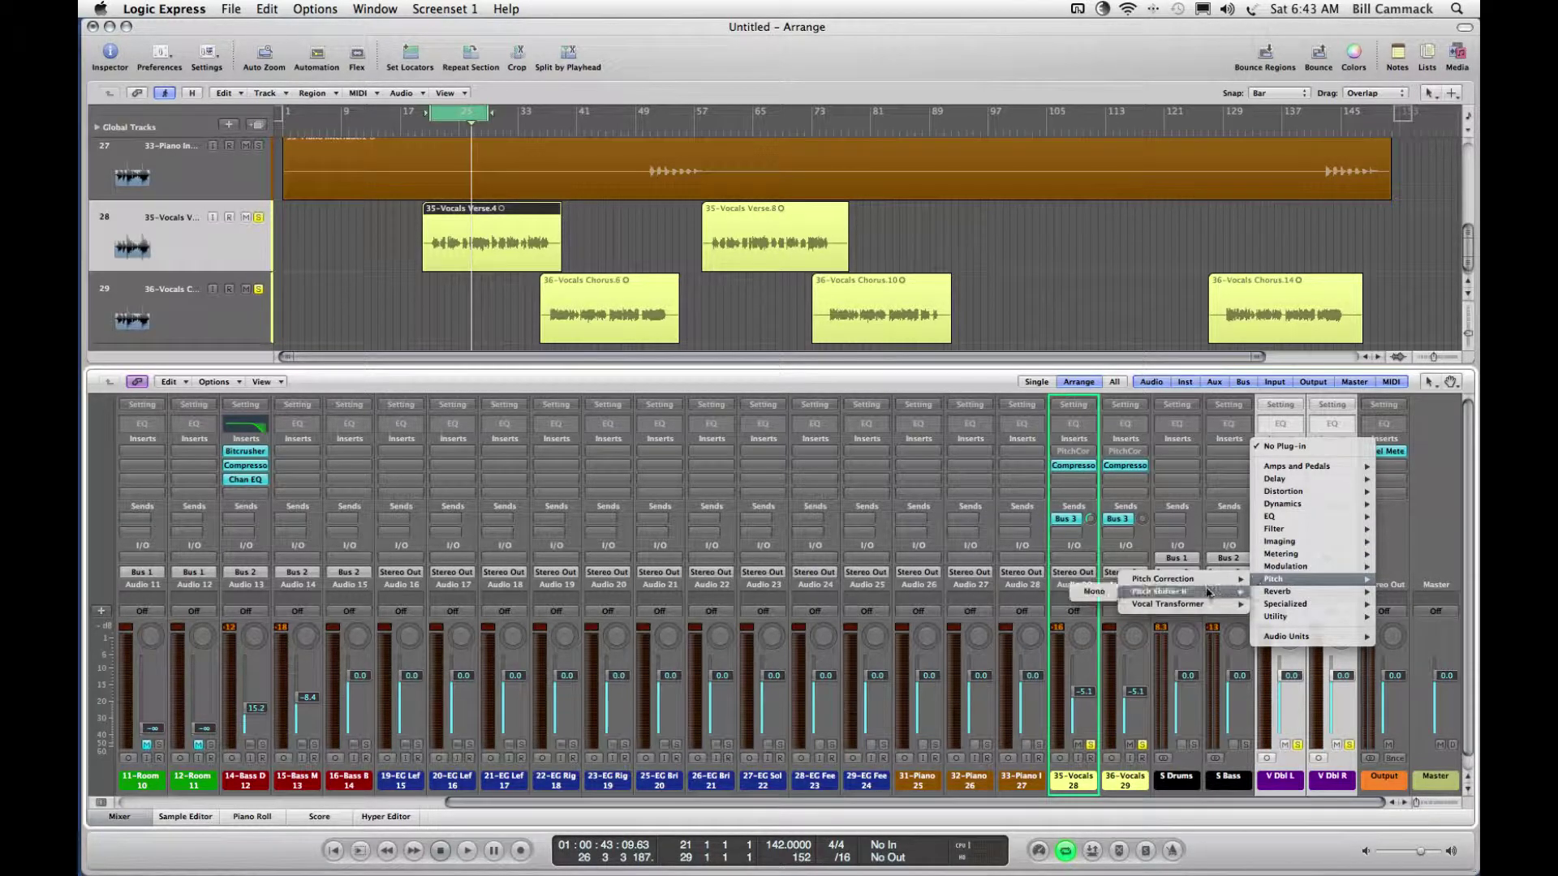
click(1103, 592)
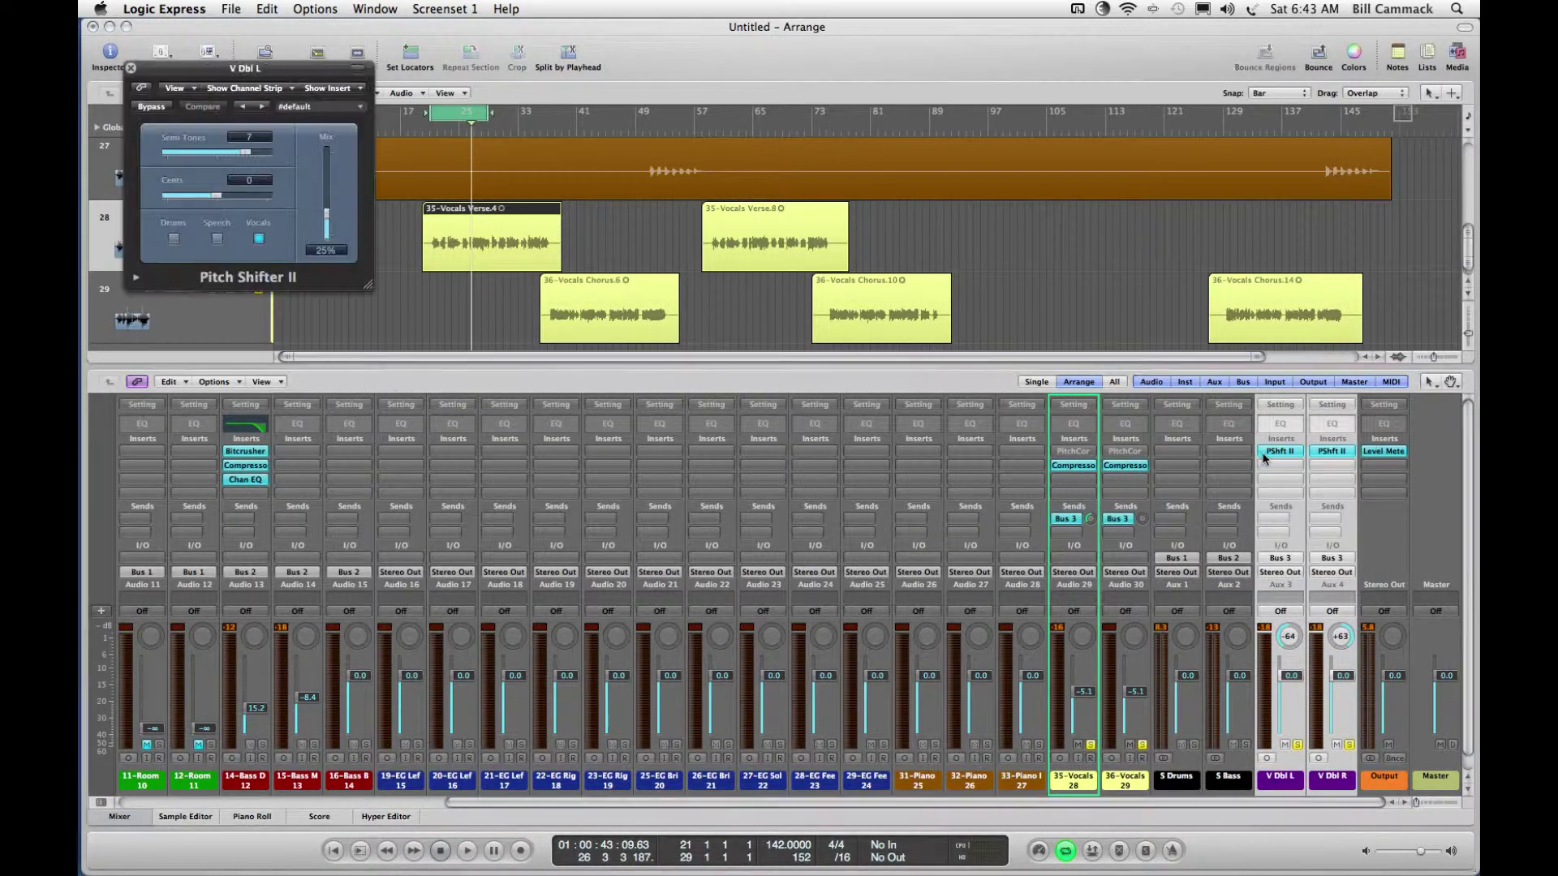
drag(276, 70, 803, 358)
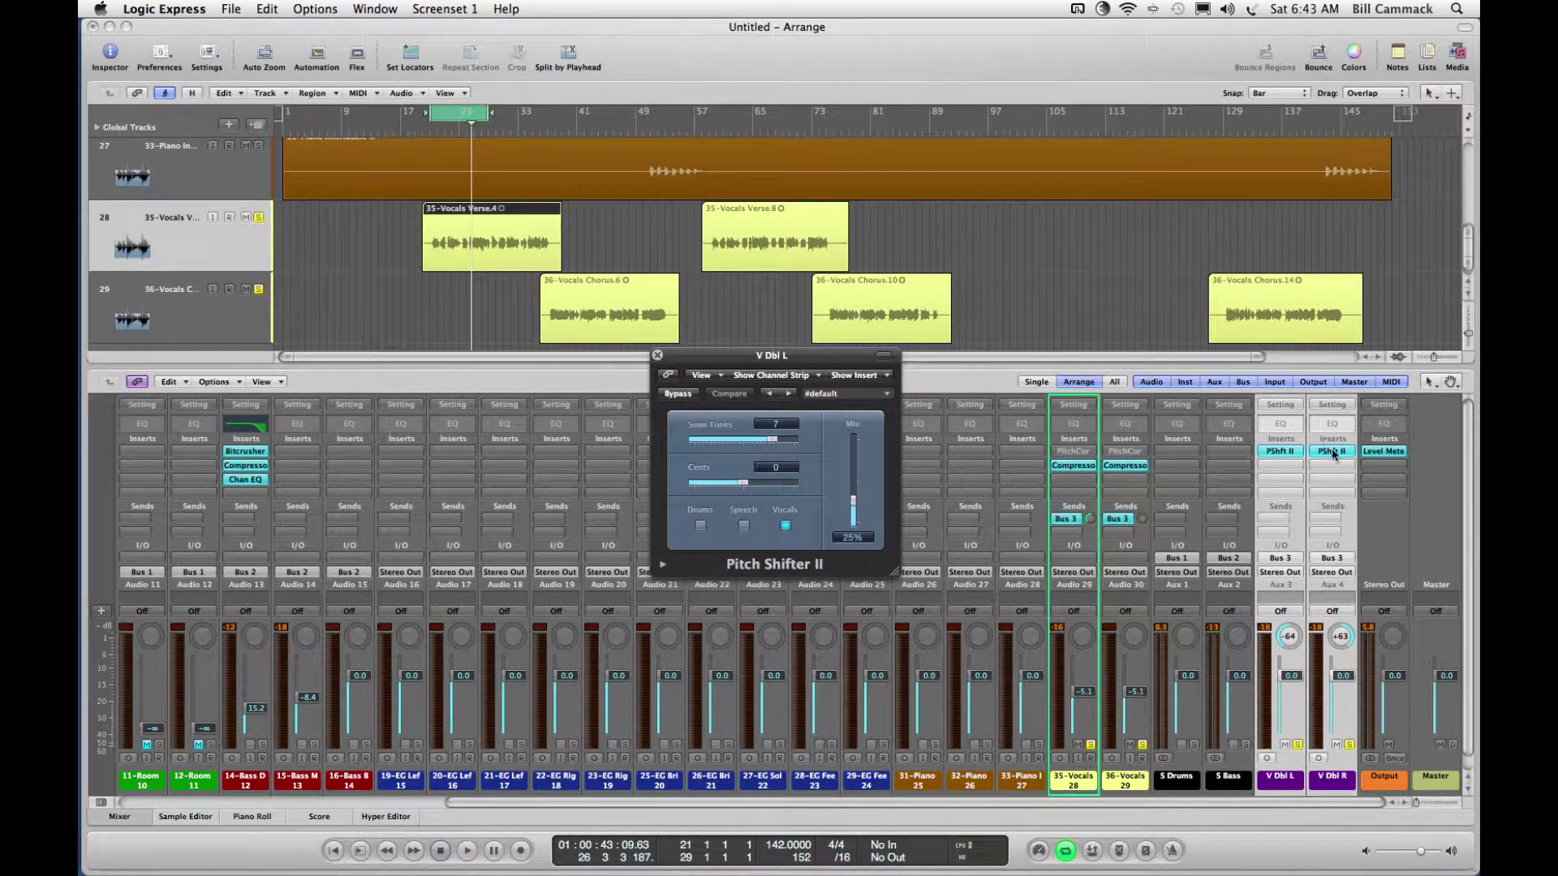
Step: Open the V Dbl R Pitch Shifter II window and place it beside V Dbl L's
click(1278, 472)
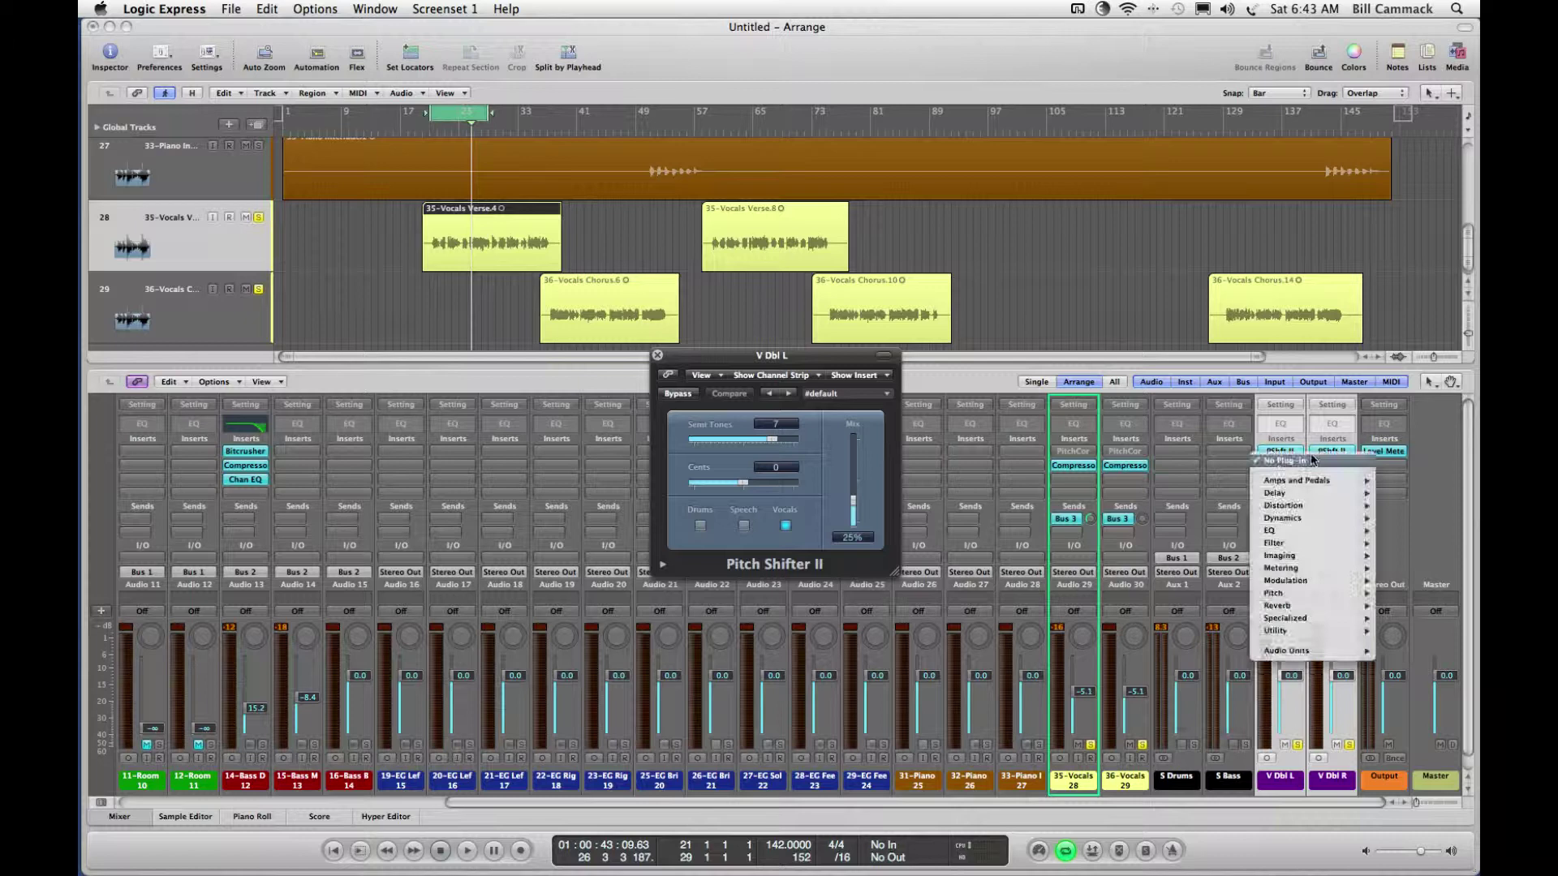
click(1412, 521)
click(1360, 448)
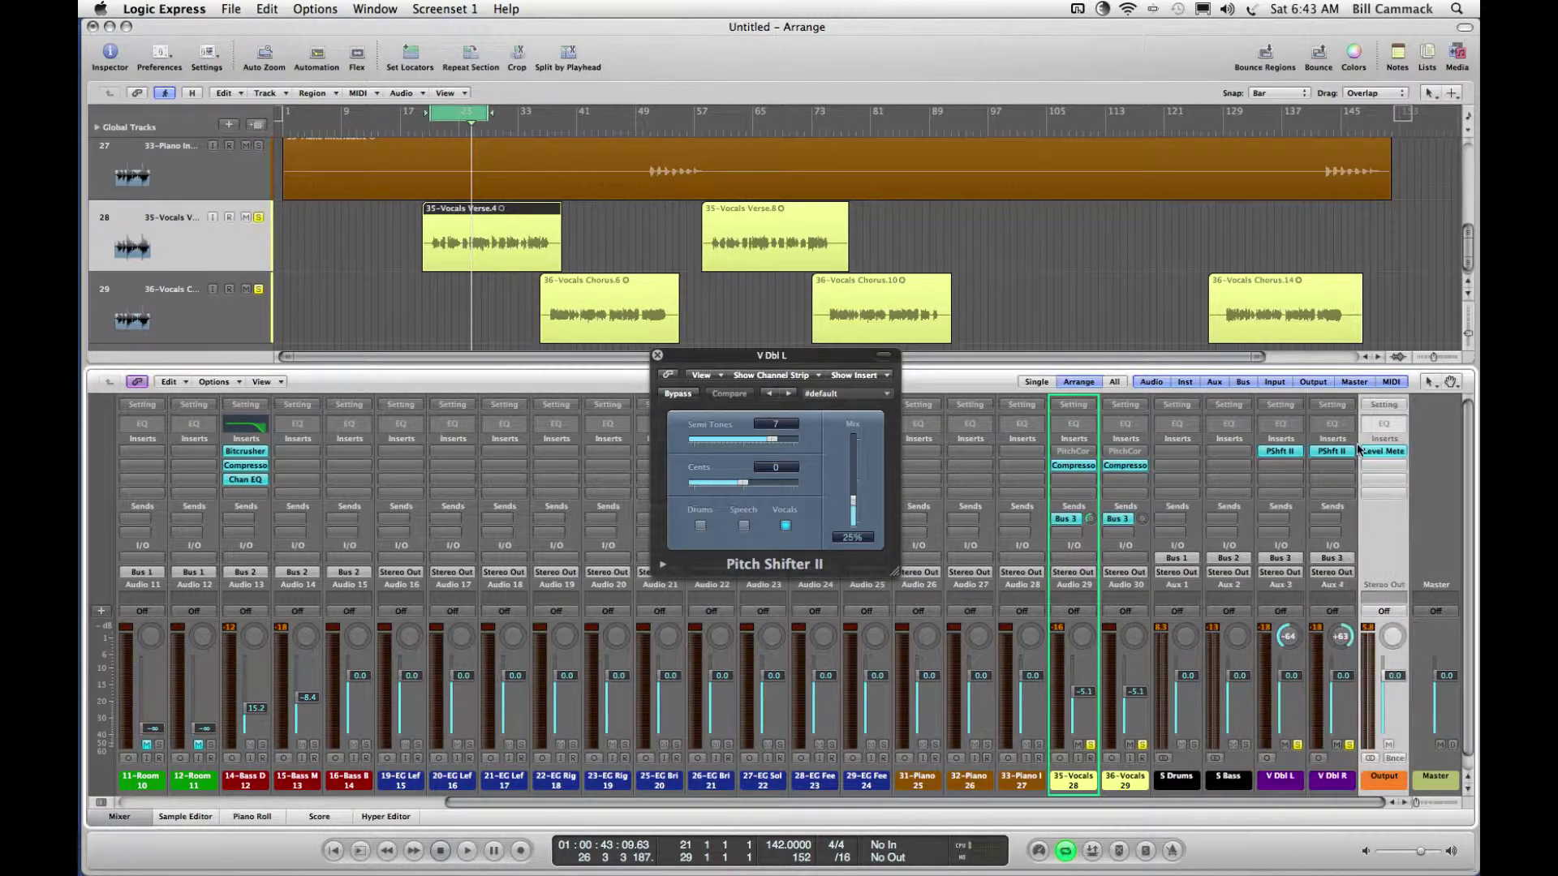
click(1333, 451)
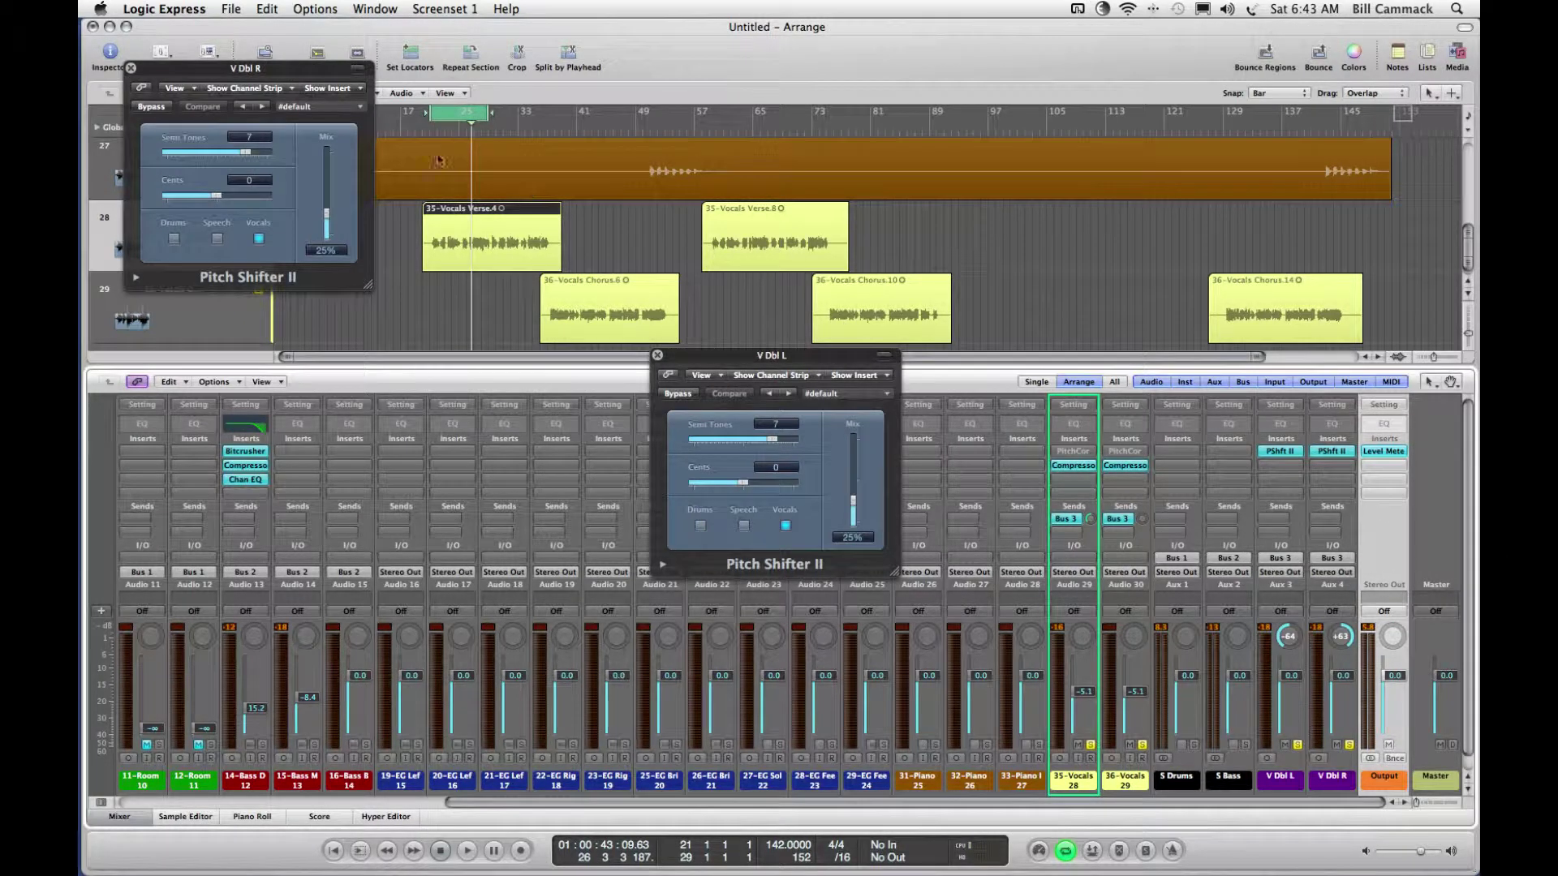
drag(292, 71, 1077, 355)
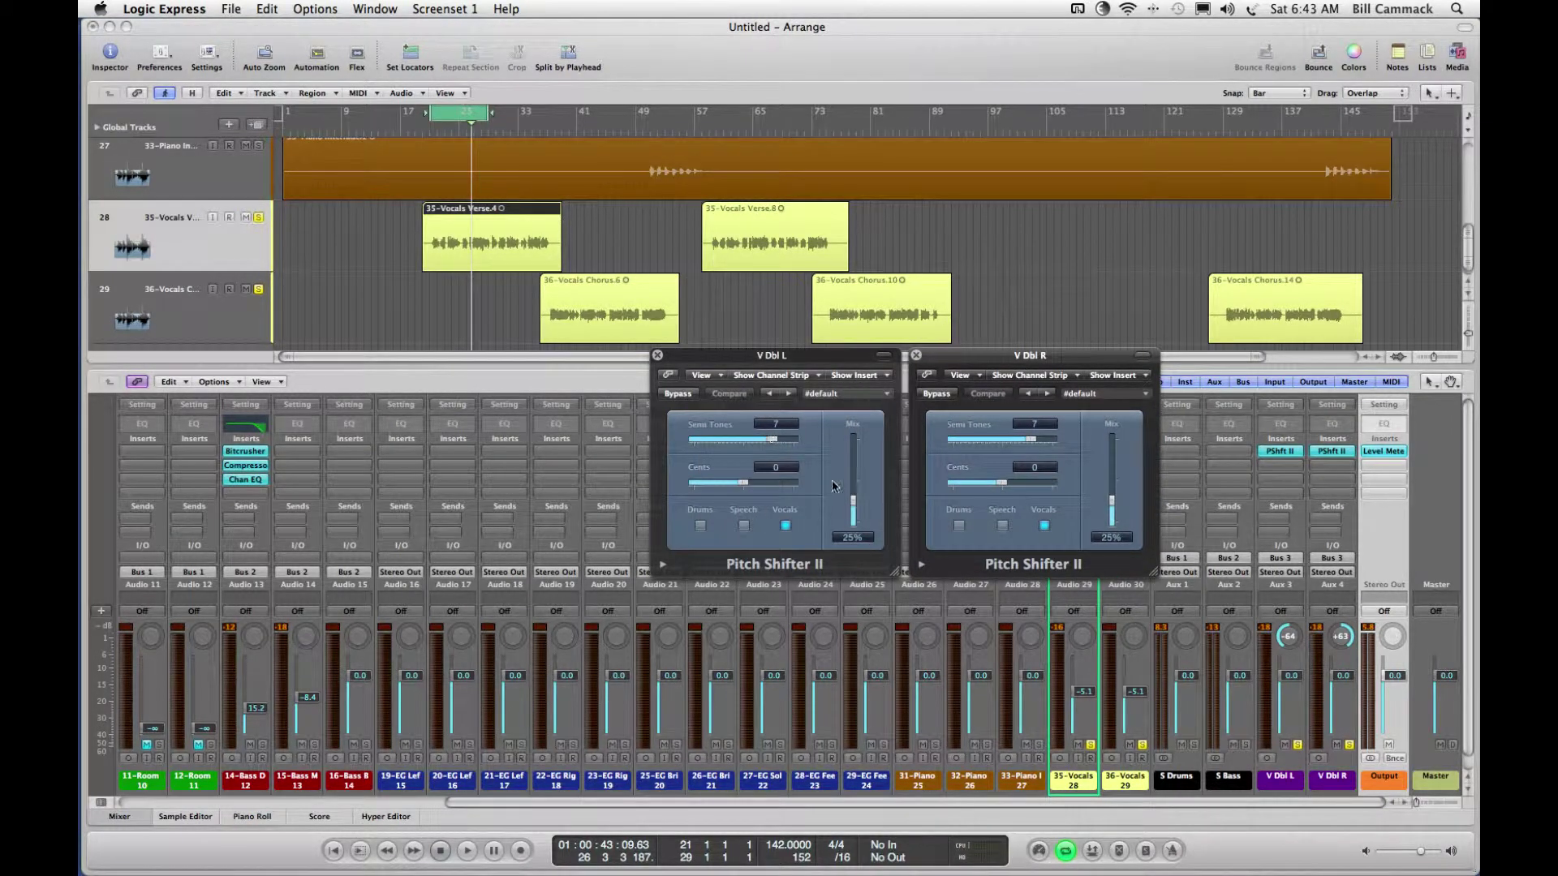
Step: Set both pitch shifters to 100% mix, 0 semitones, and -5 / +5 cents detune
drag(850, 498, 852, 436)
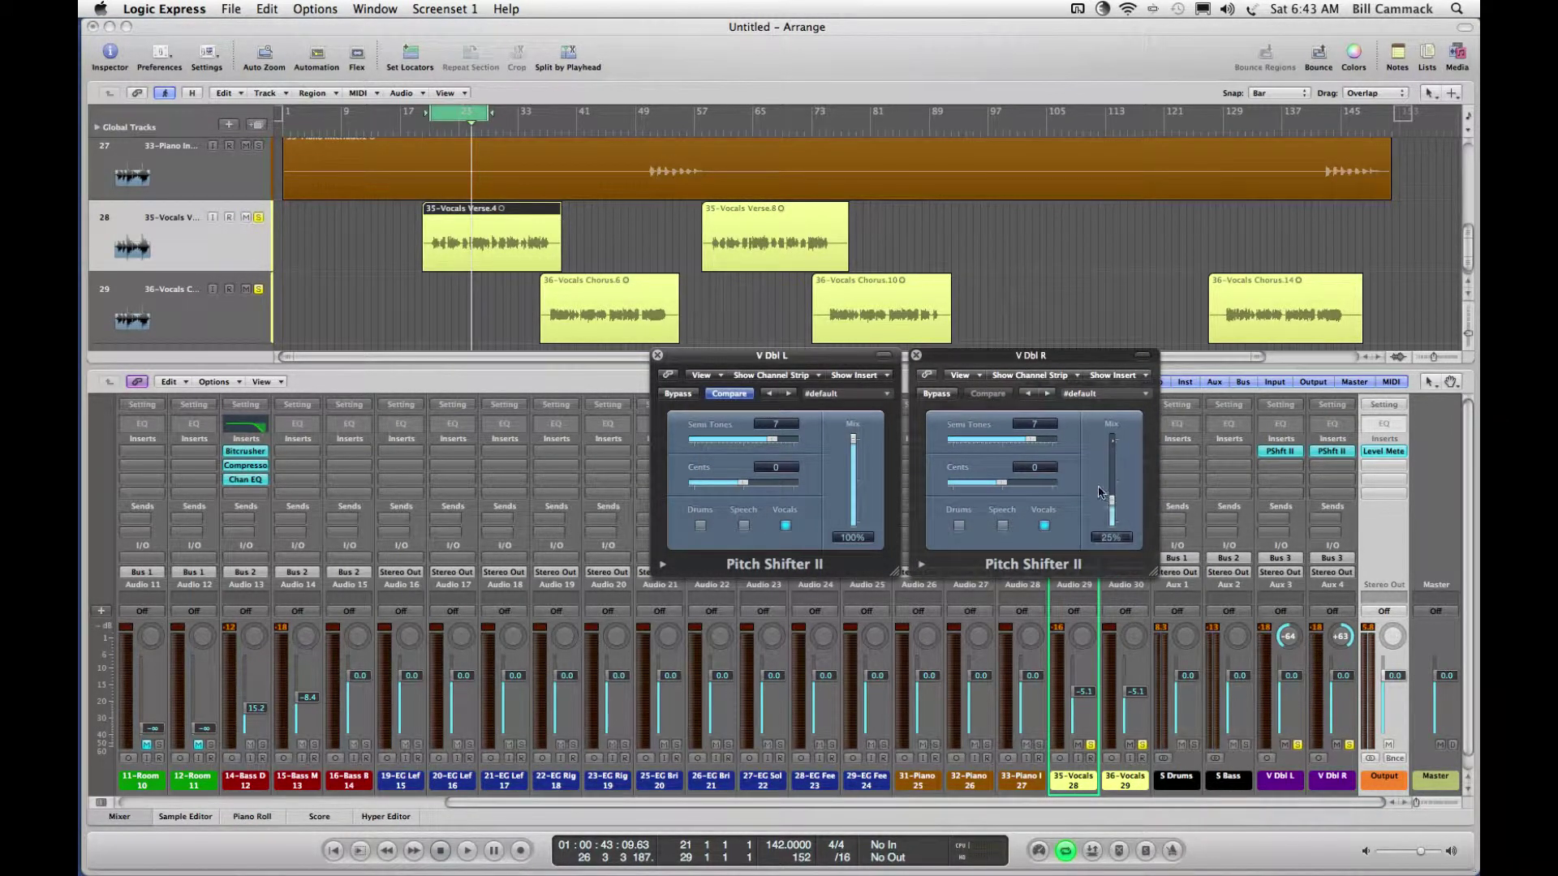
drag(1111, 501, 1112, 438)
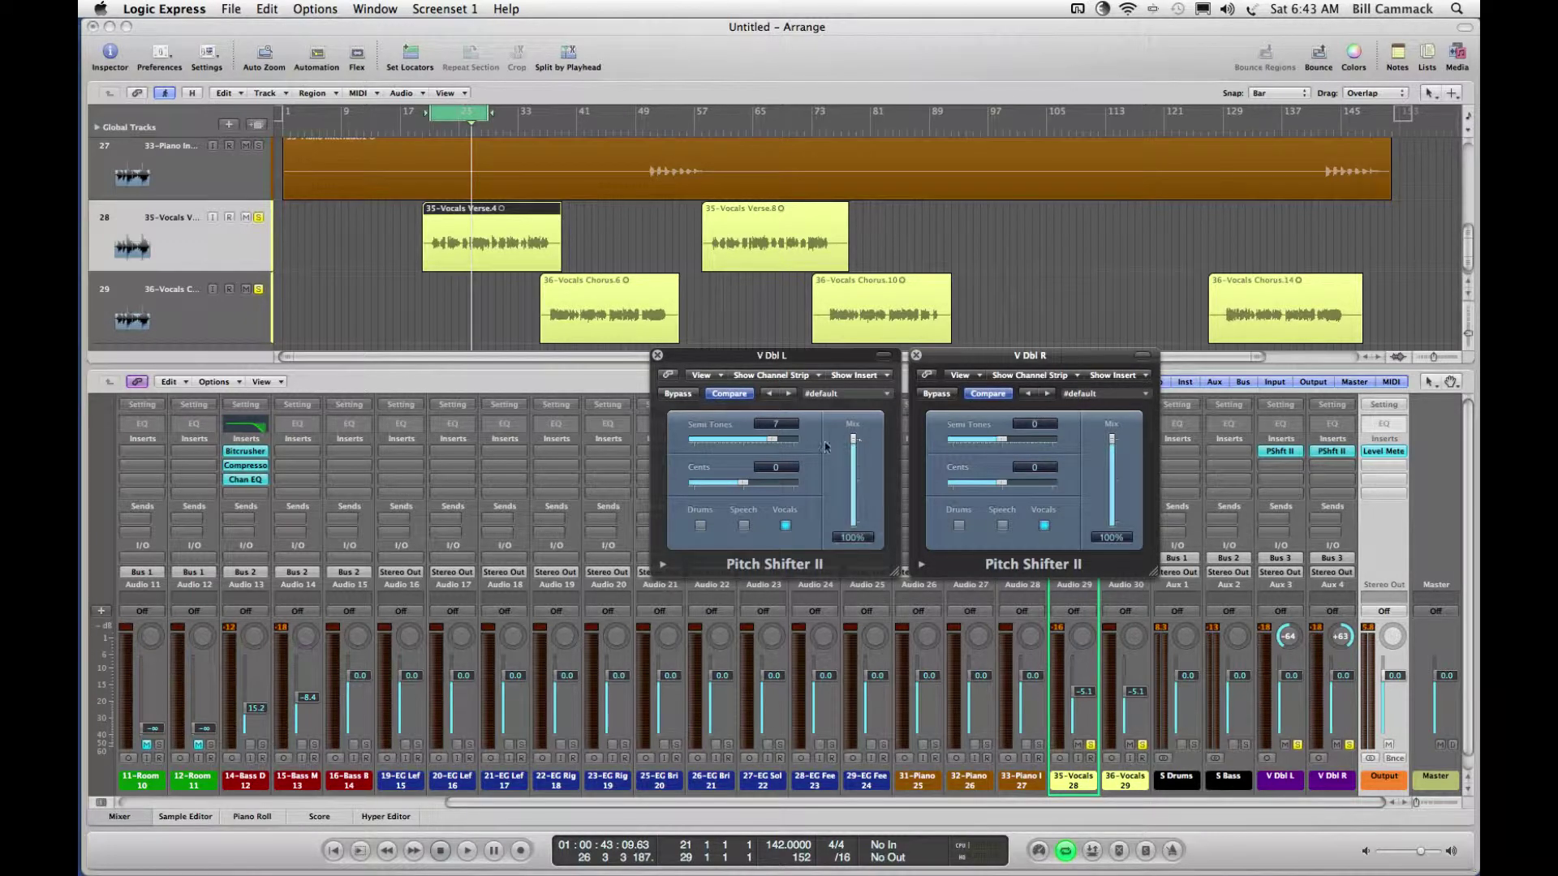
click(772, 445)
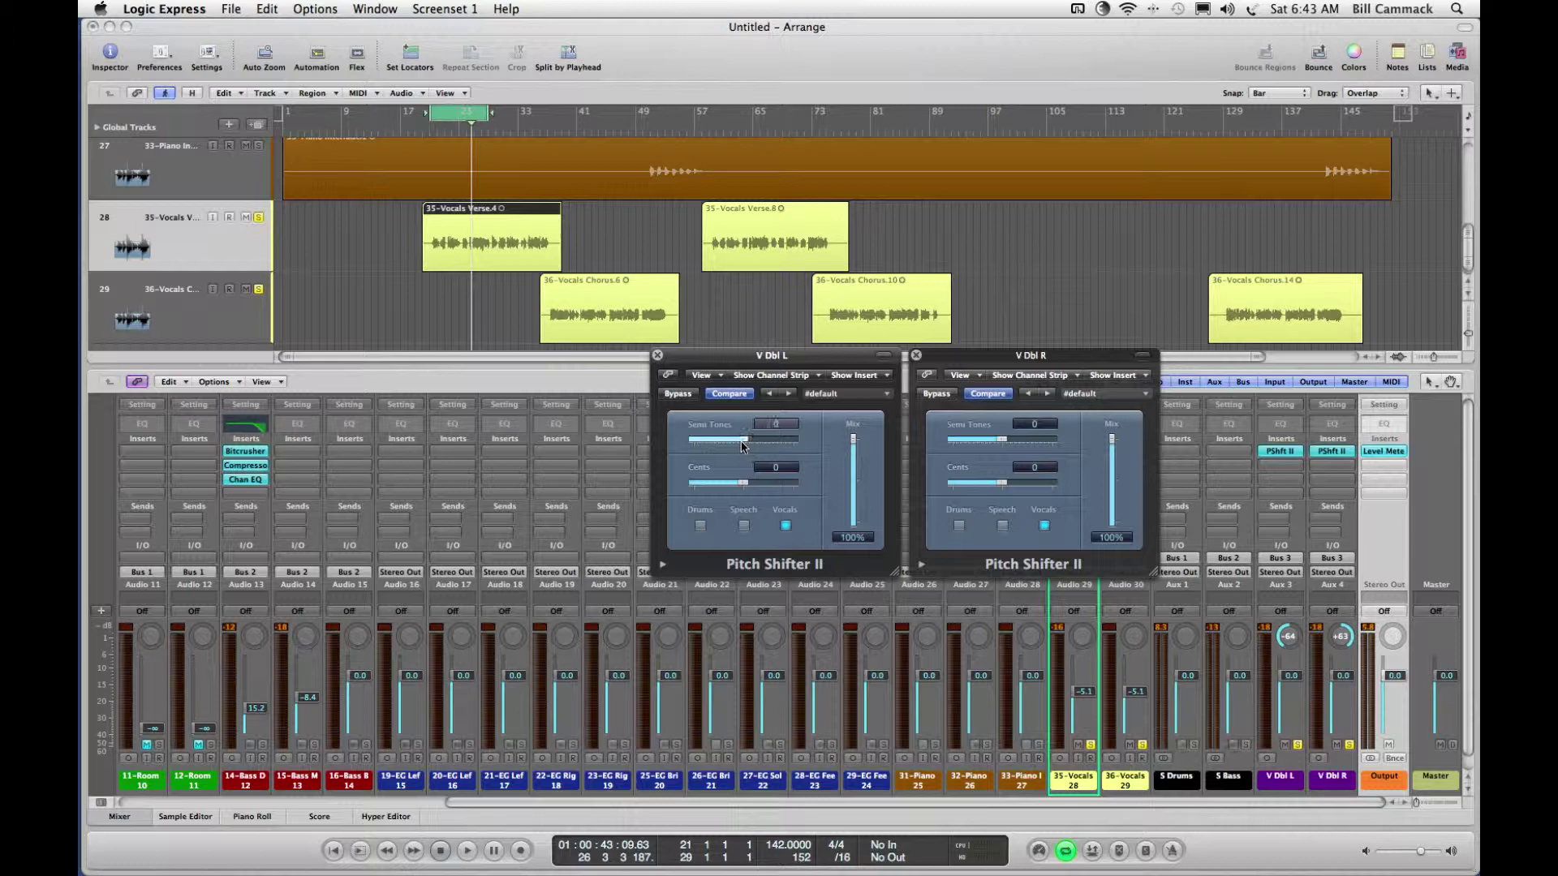
click(739, 482)
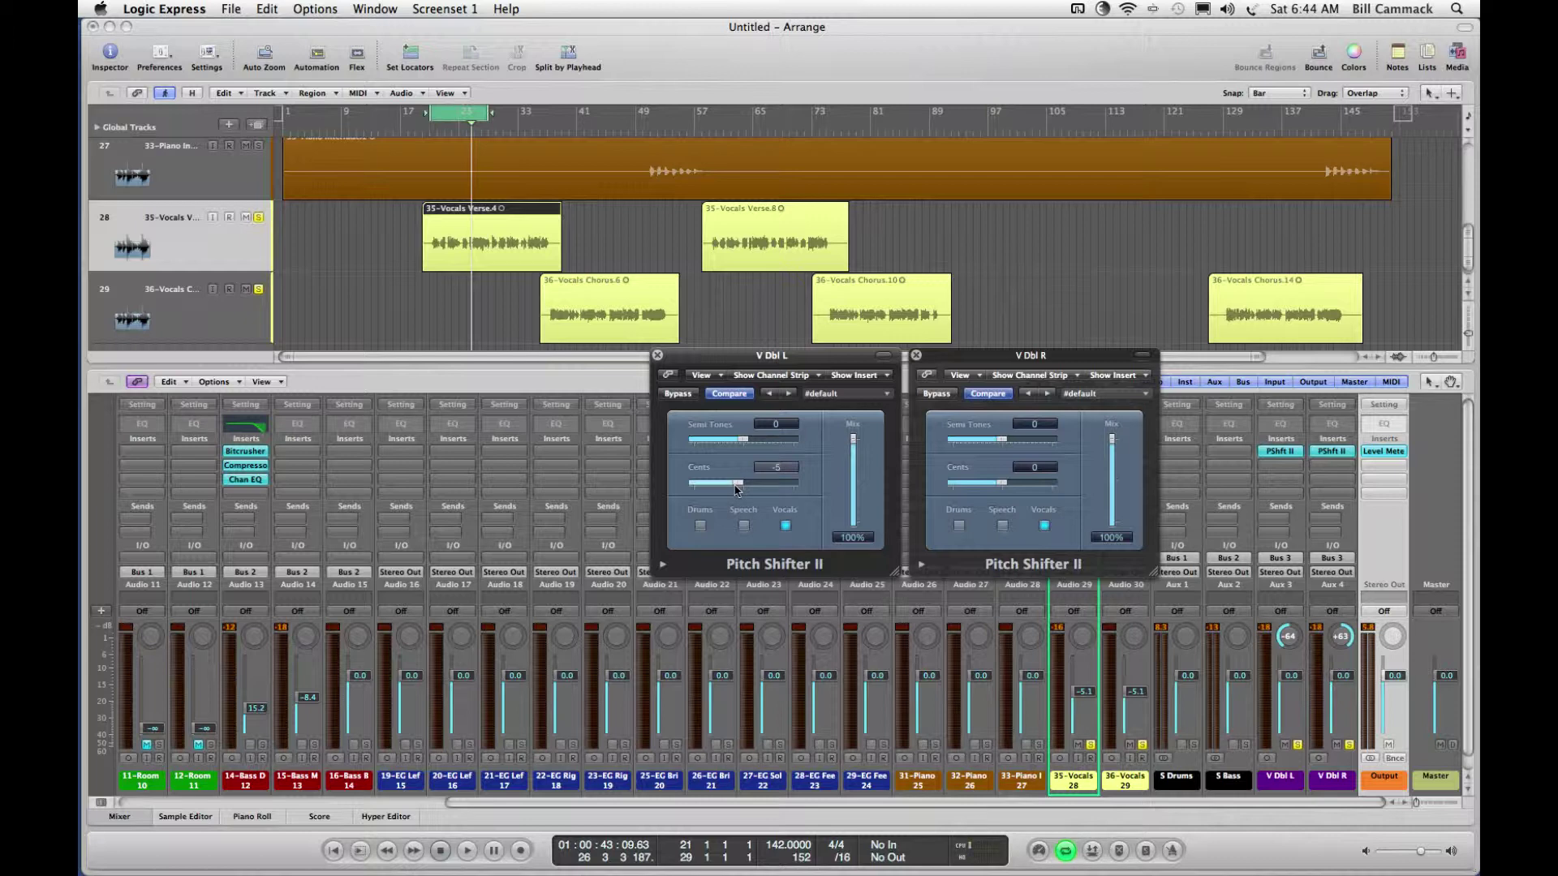
click(1016, 491)
click(1005, 487)
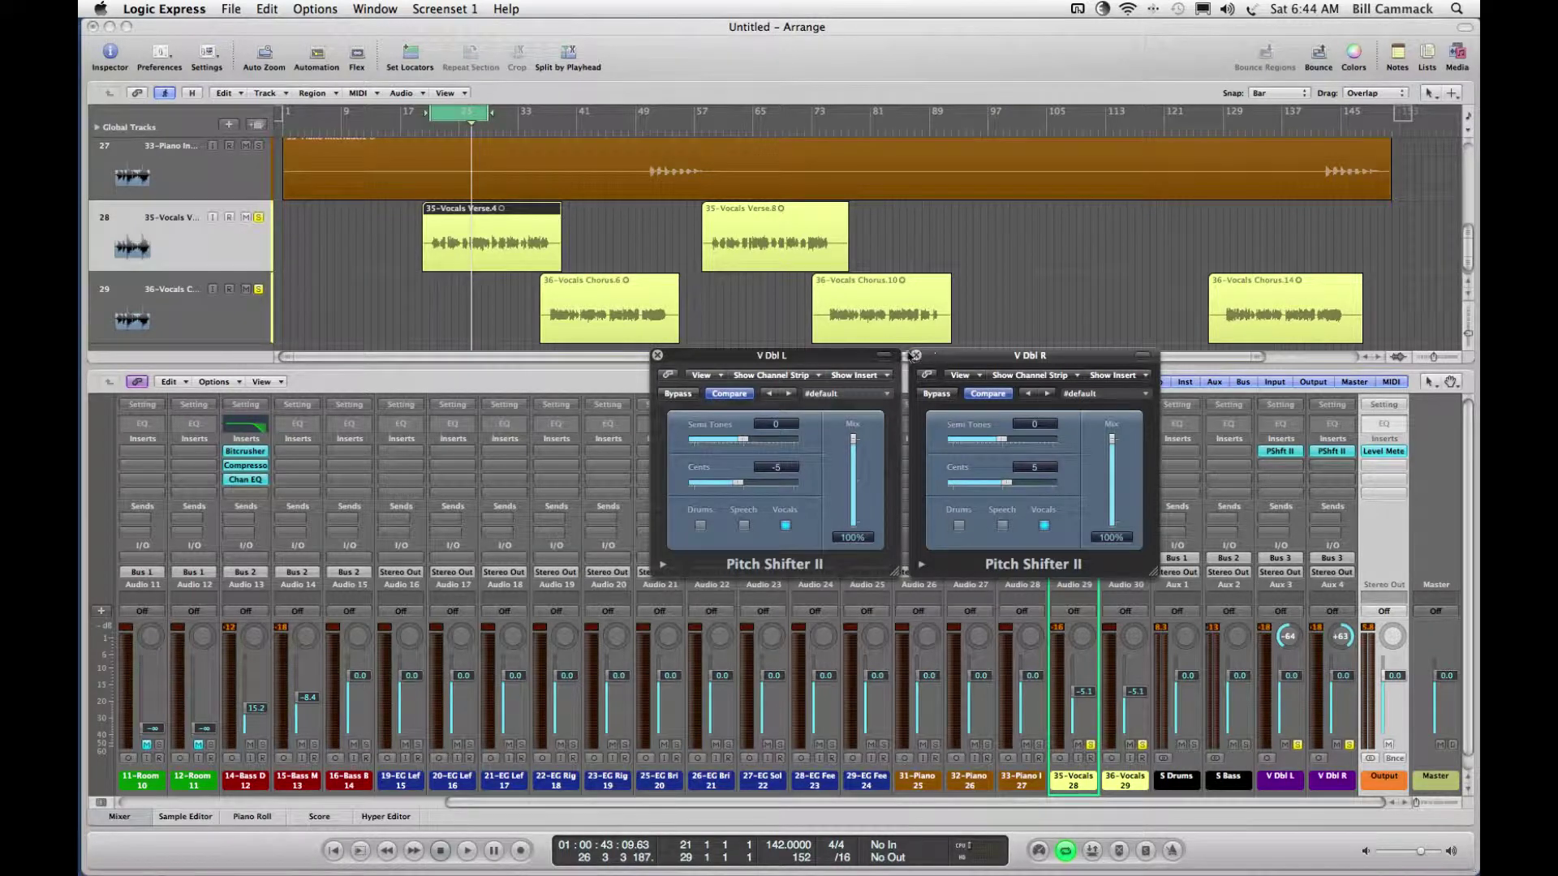
Step: Show both pitch shifters' extended parameters, then close both windows
click(664, 566)
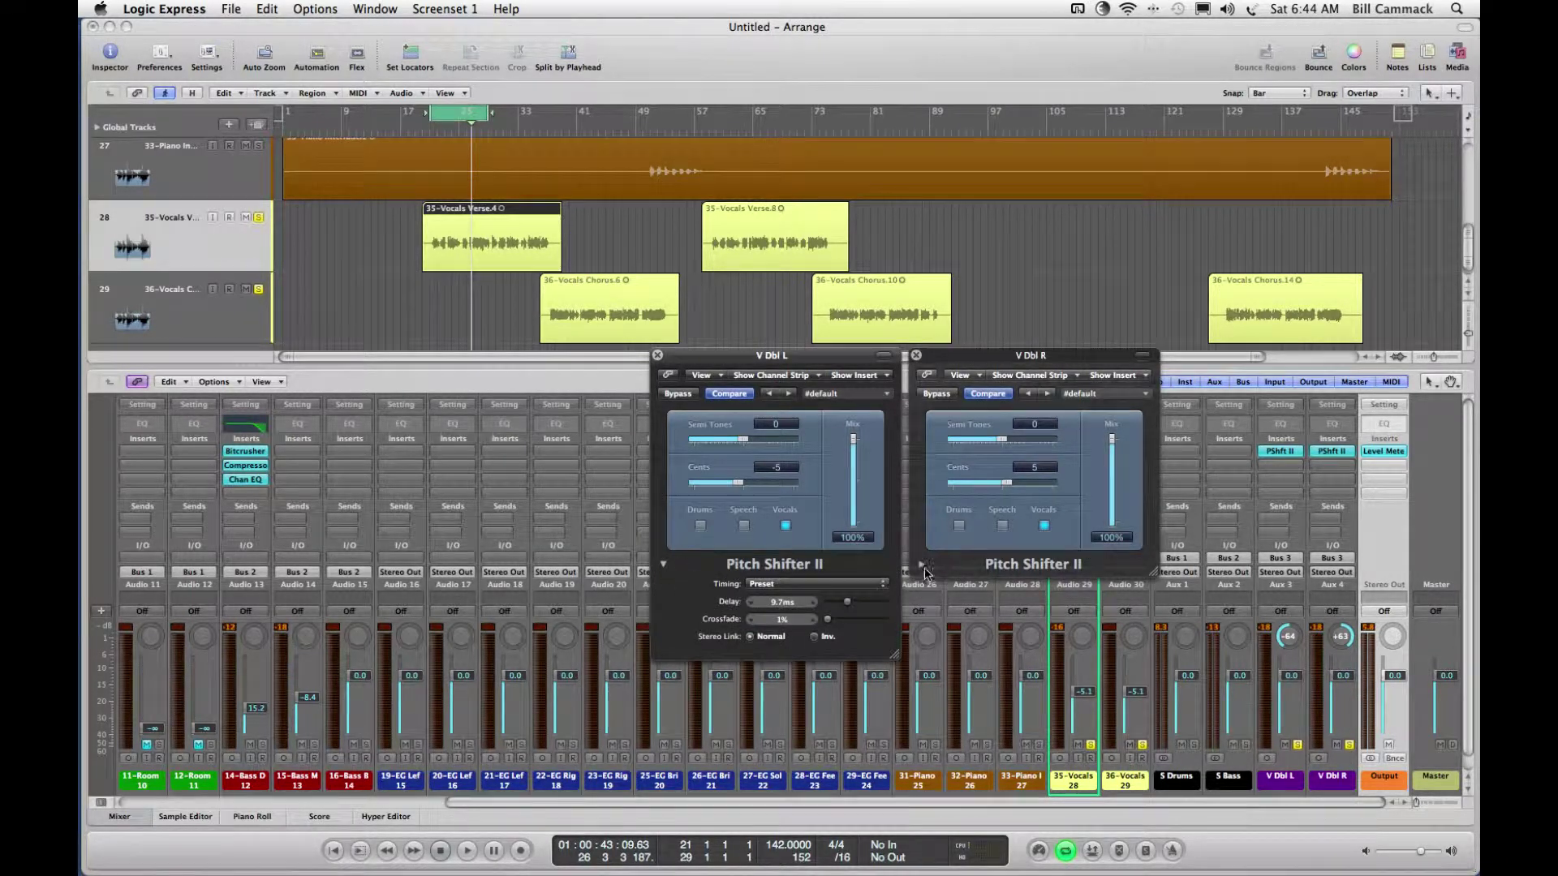
click(921, 566)
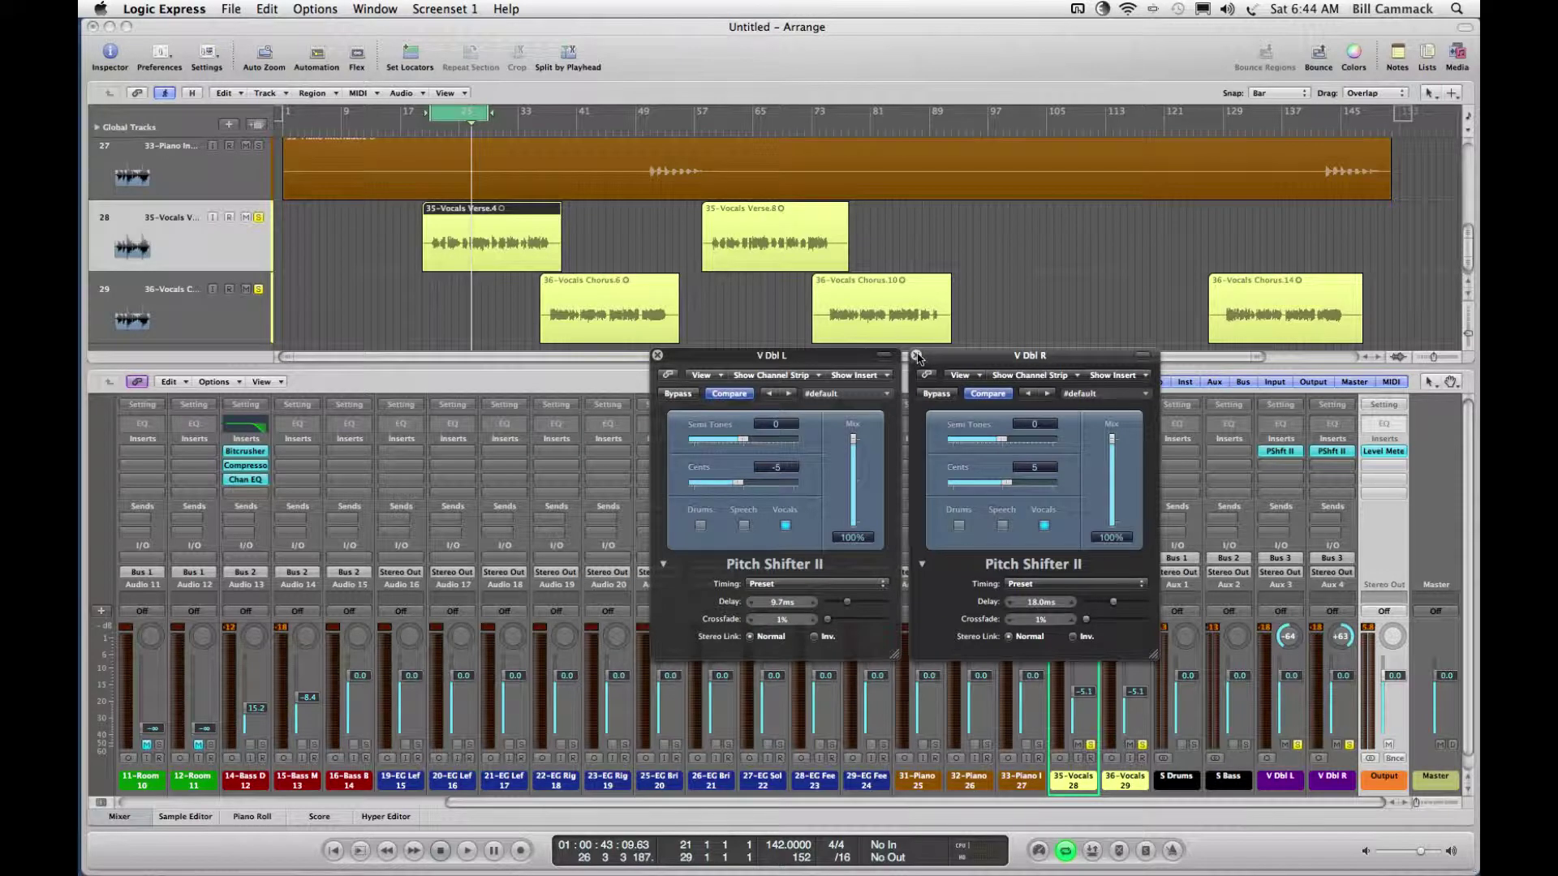
click(916, 355)
click(657, 356)
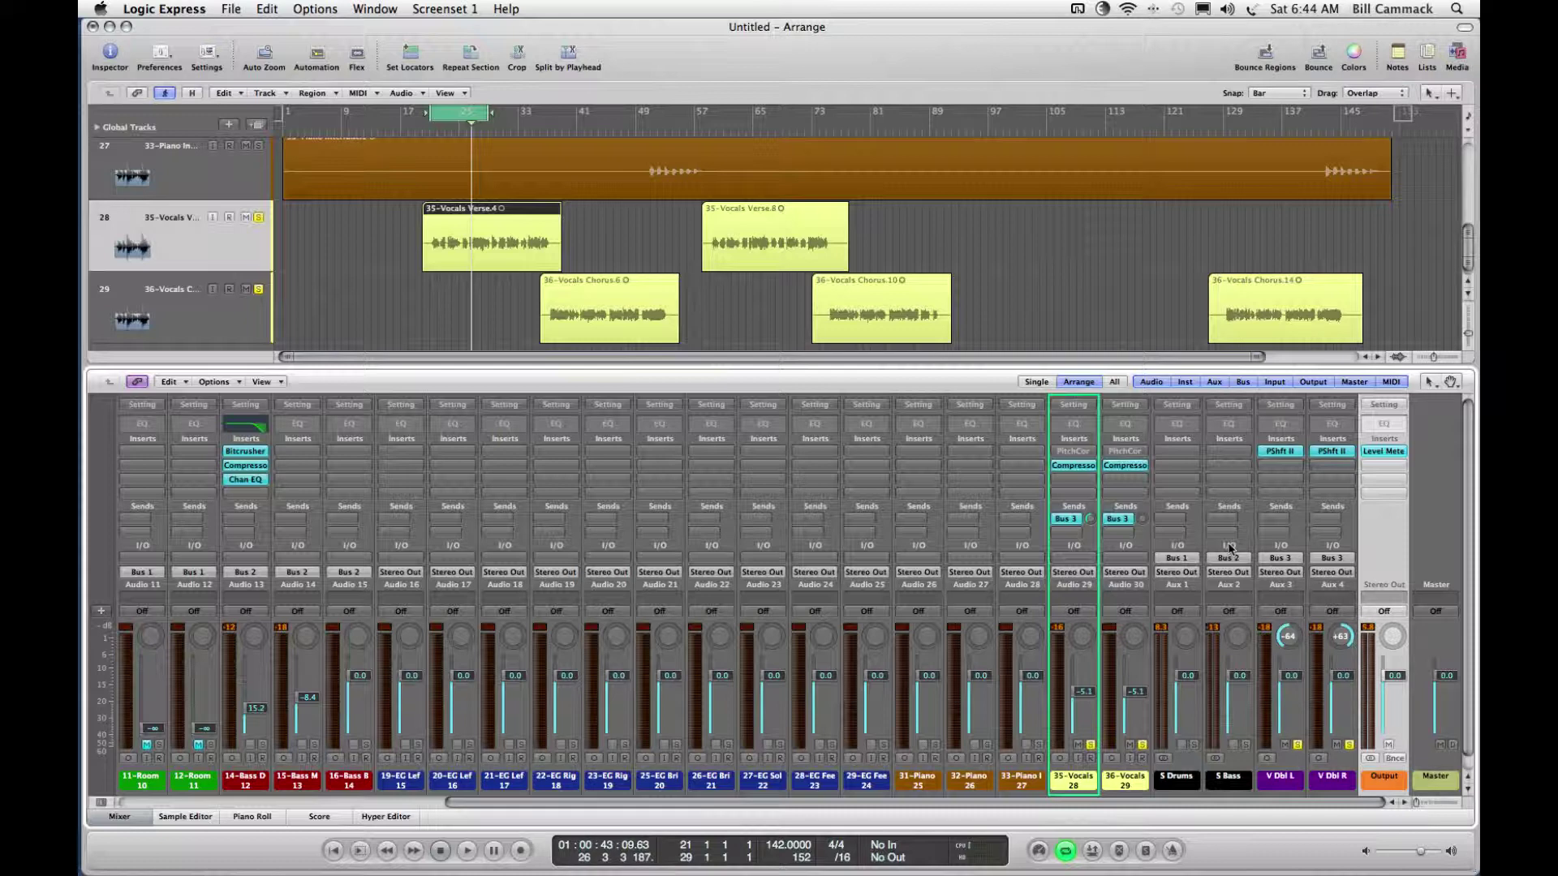
Step: Play the mix, bypass both PShft II inserts and the 35-Vocals Bus 3 send, then re-enable the pitch shifters
key(space)
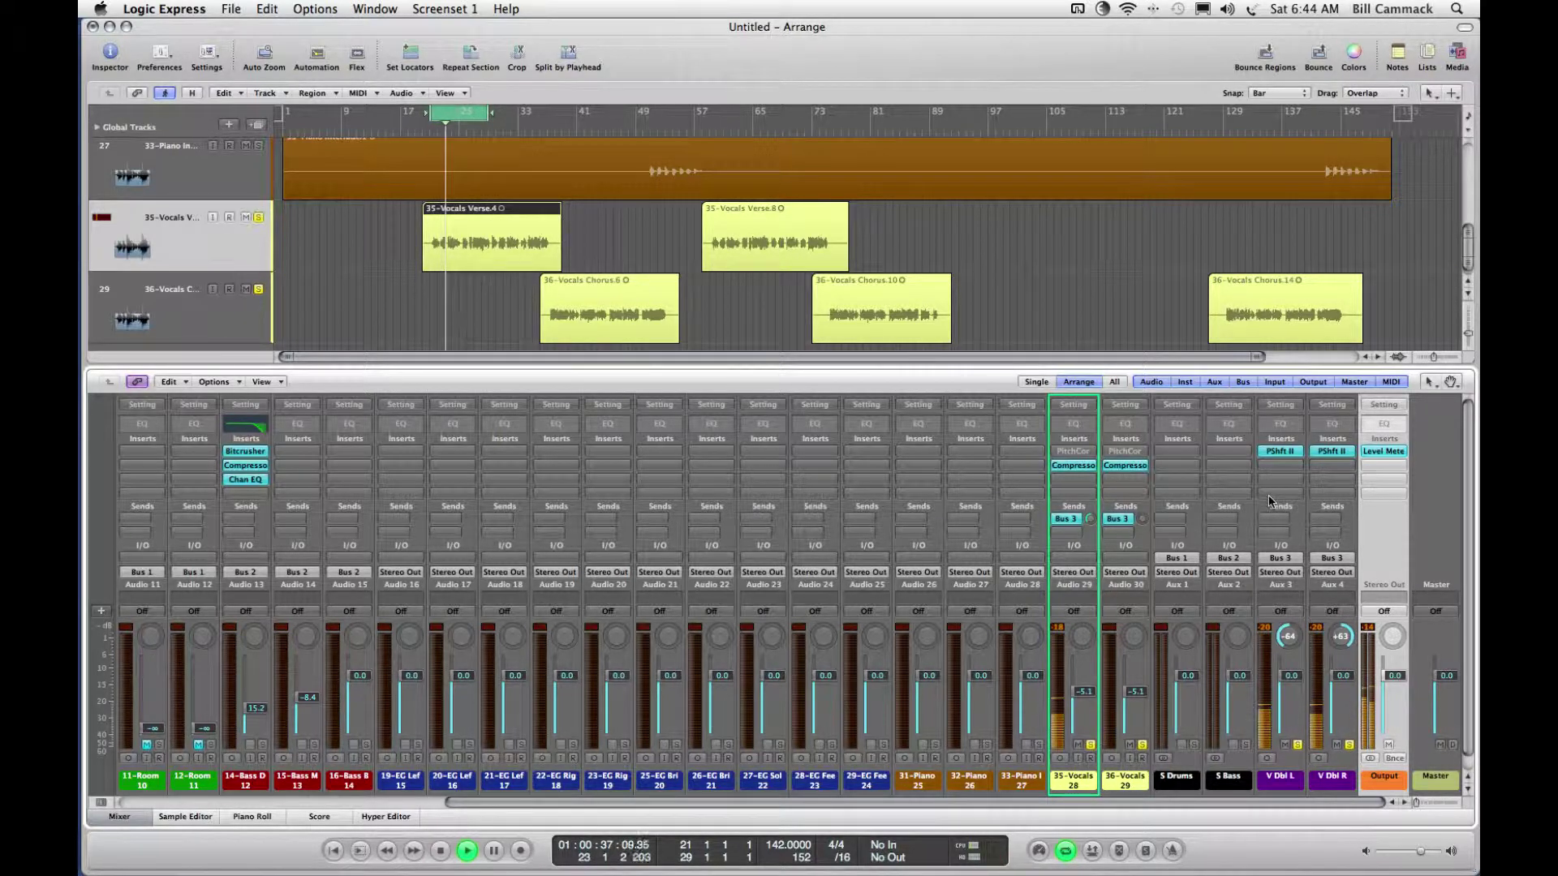
click(1284, 452)
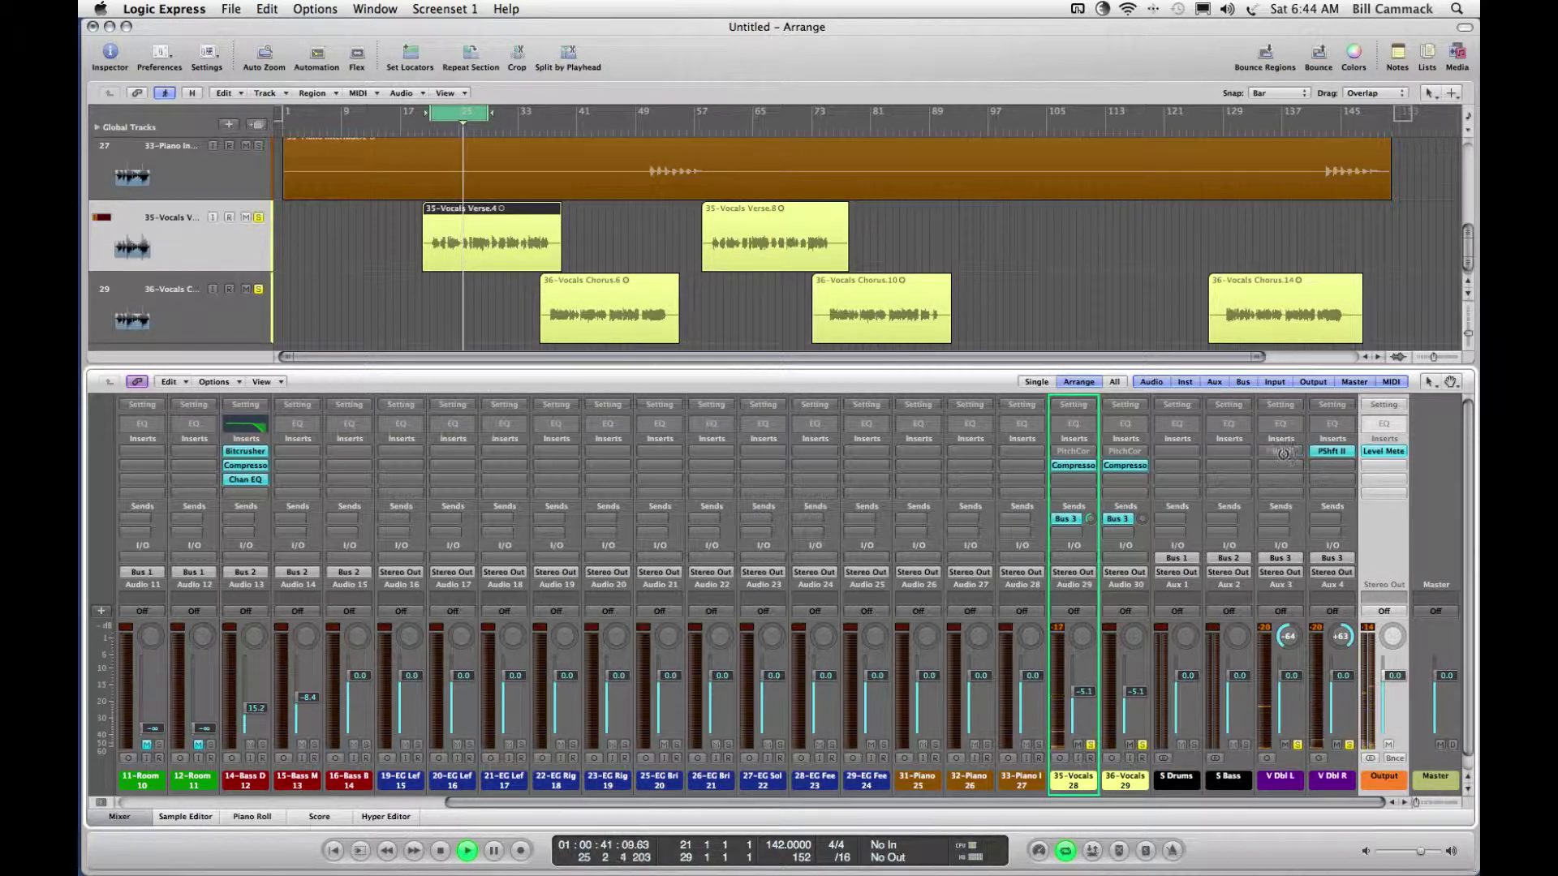
click(1330, 451)
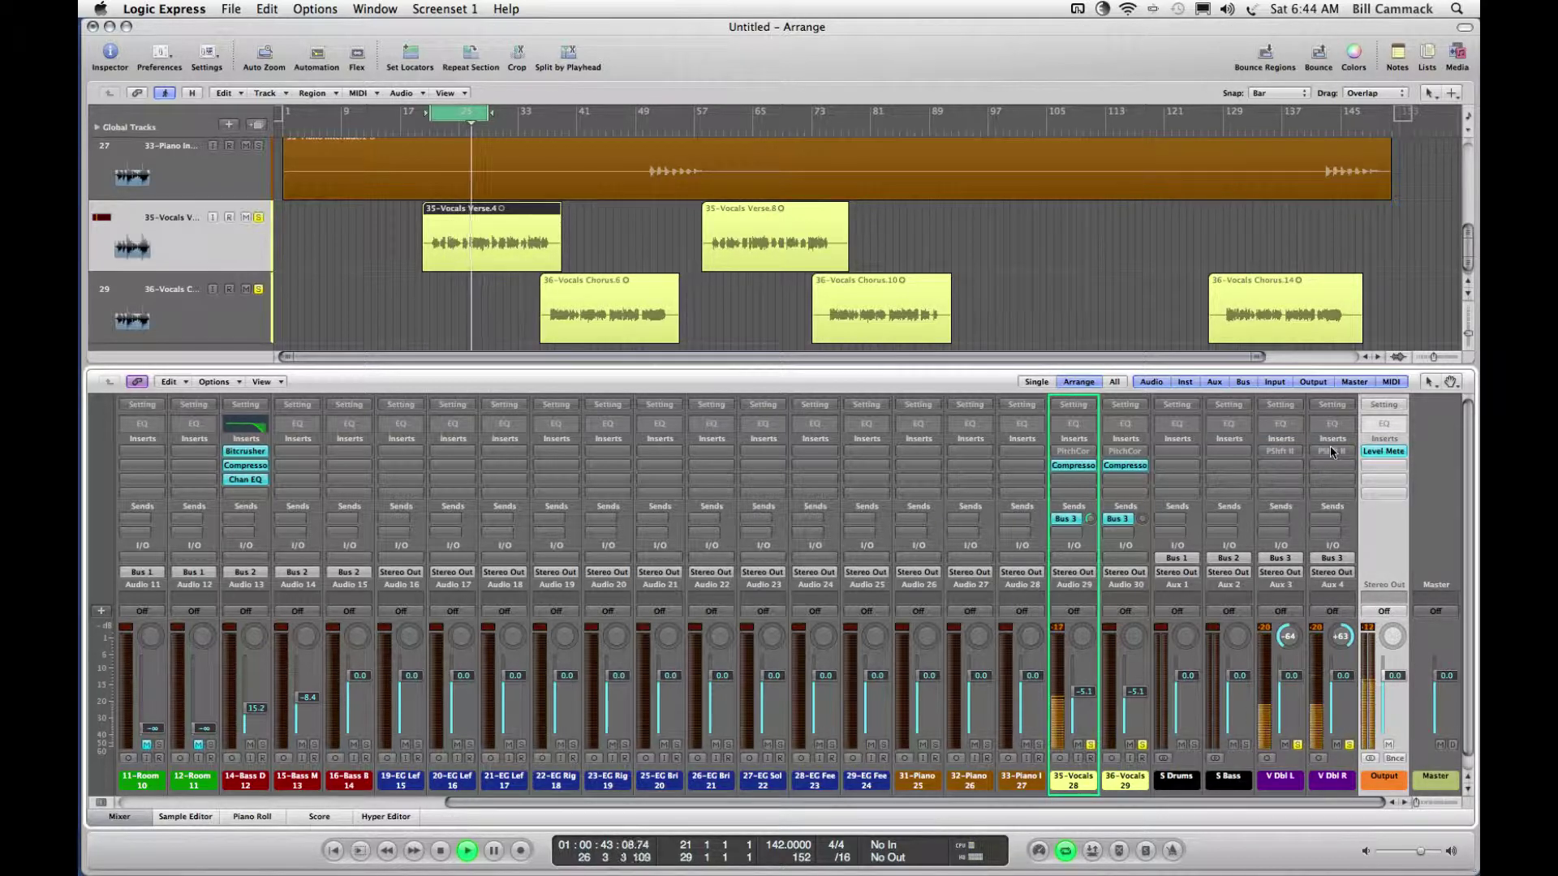
click(1070, 523)
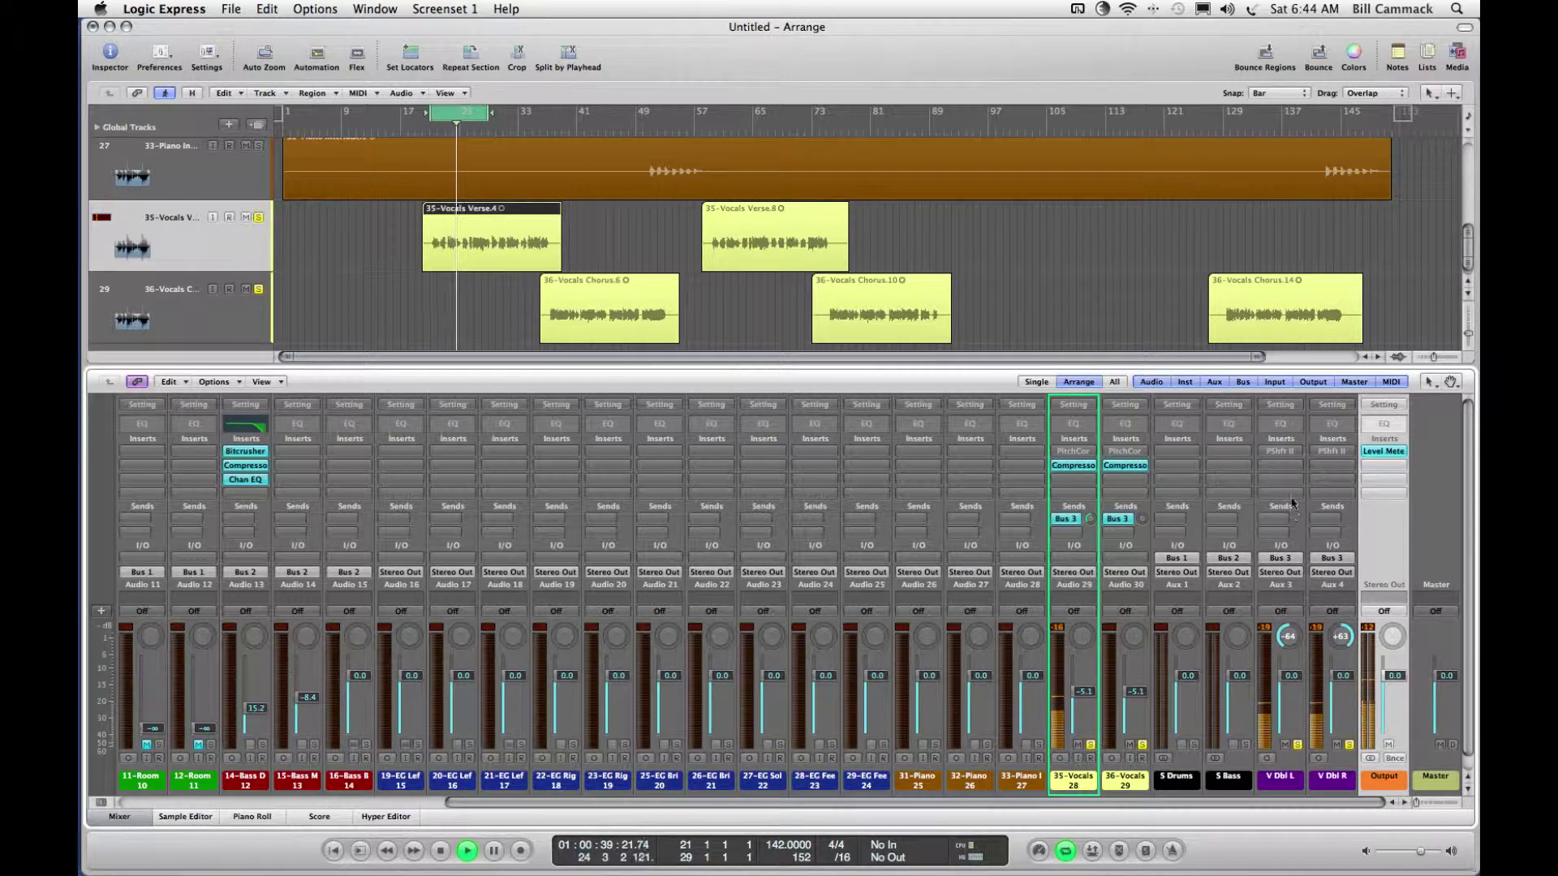
click(1286, 453)
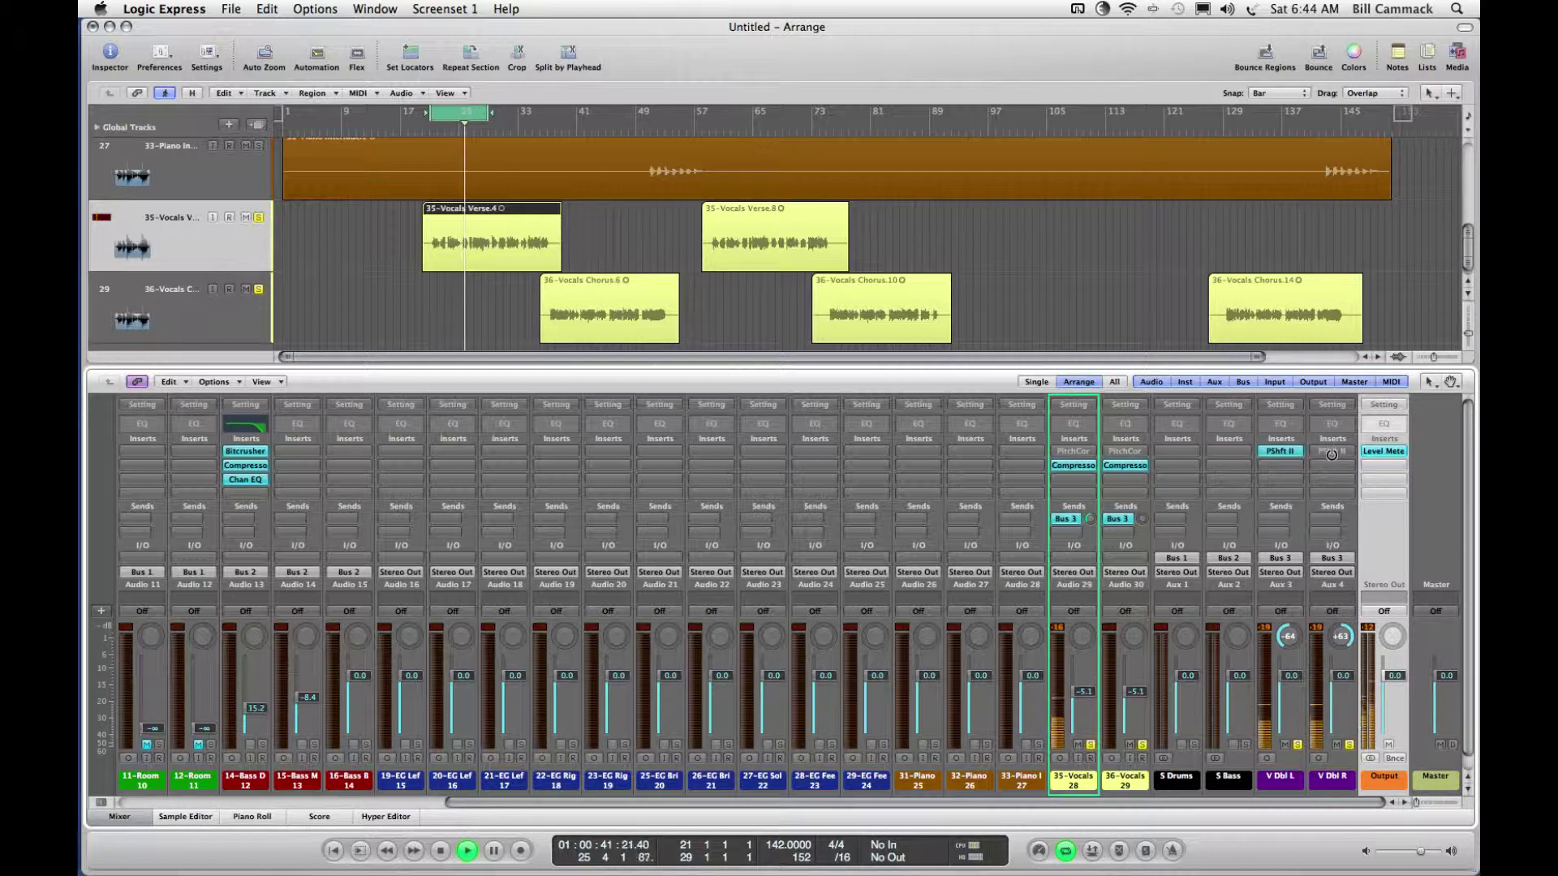
click(1331, 452)
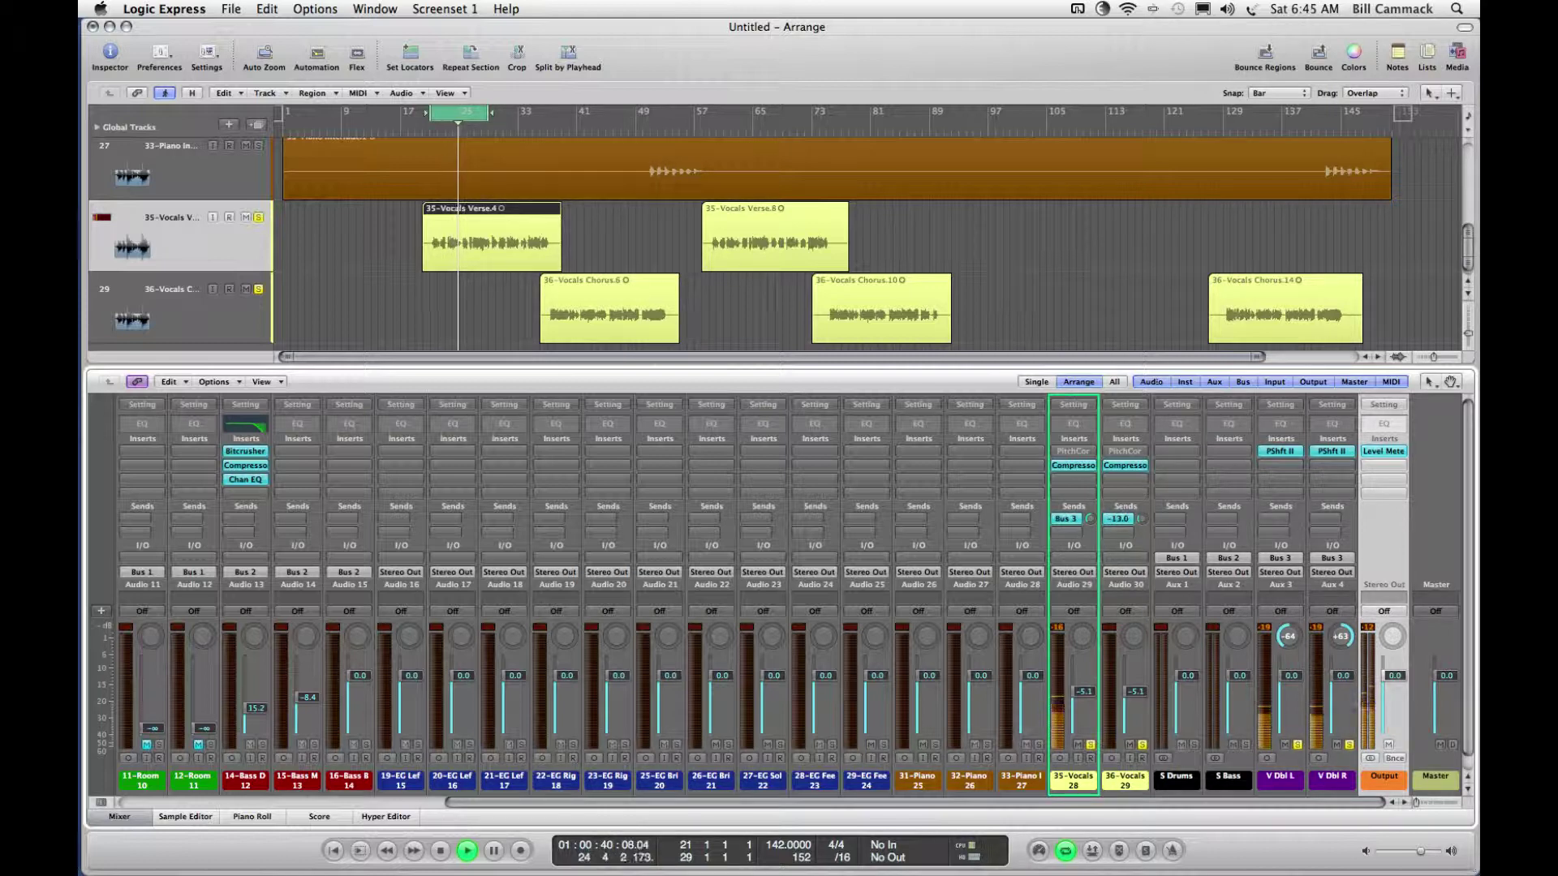
Step: Raise the 36-Vocals Bus 3 send, replay from bar 33, and set the soloed S Bass to -3.1 dB
drag(1143, 519, 1142, 501)
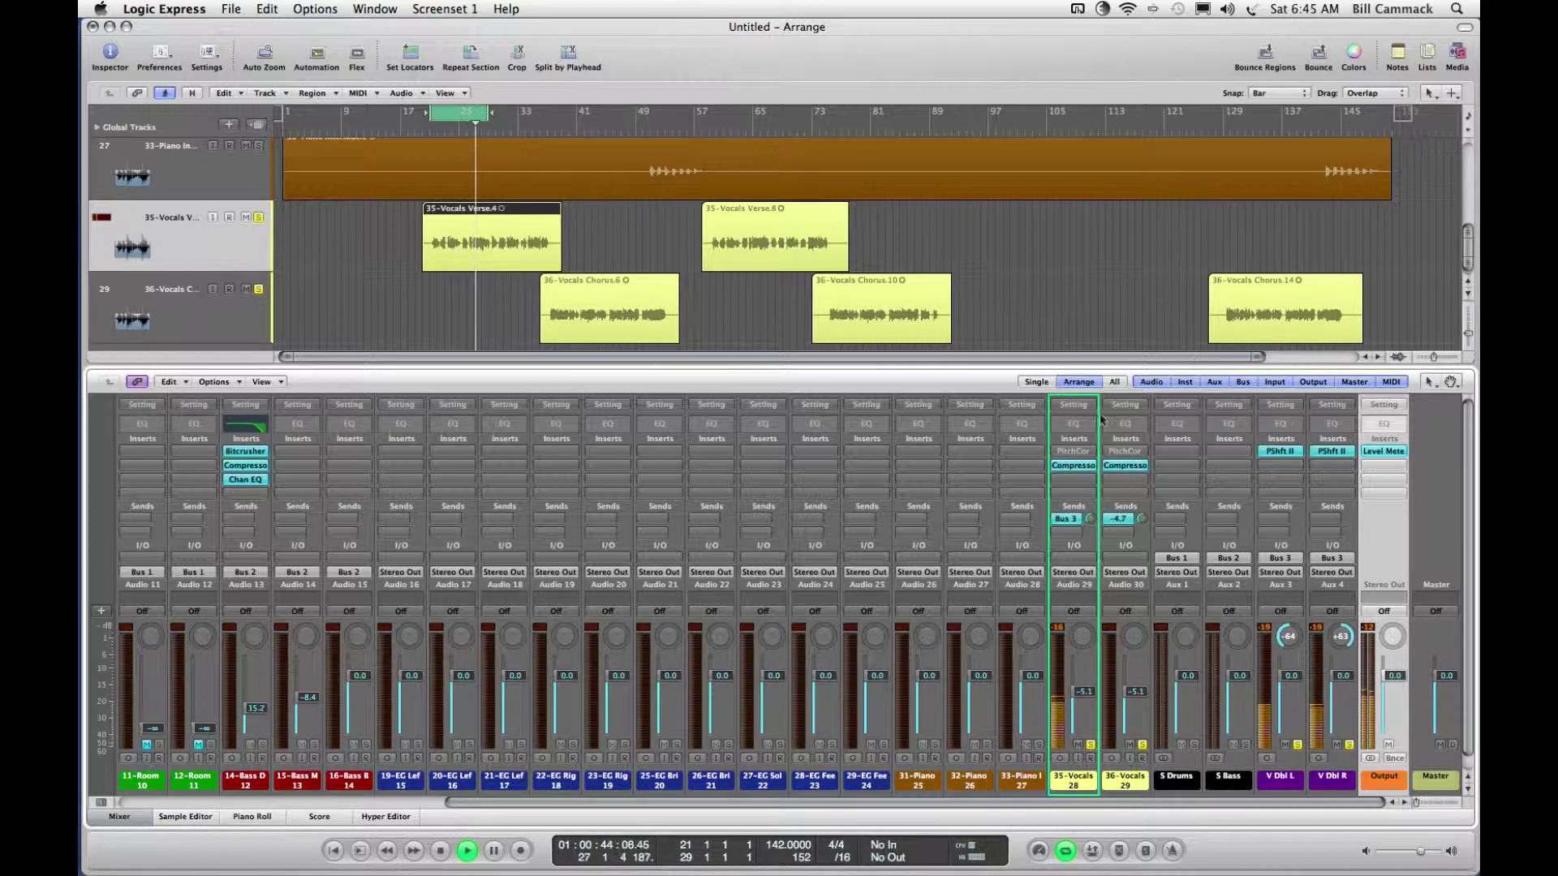
click(529, 134)
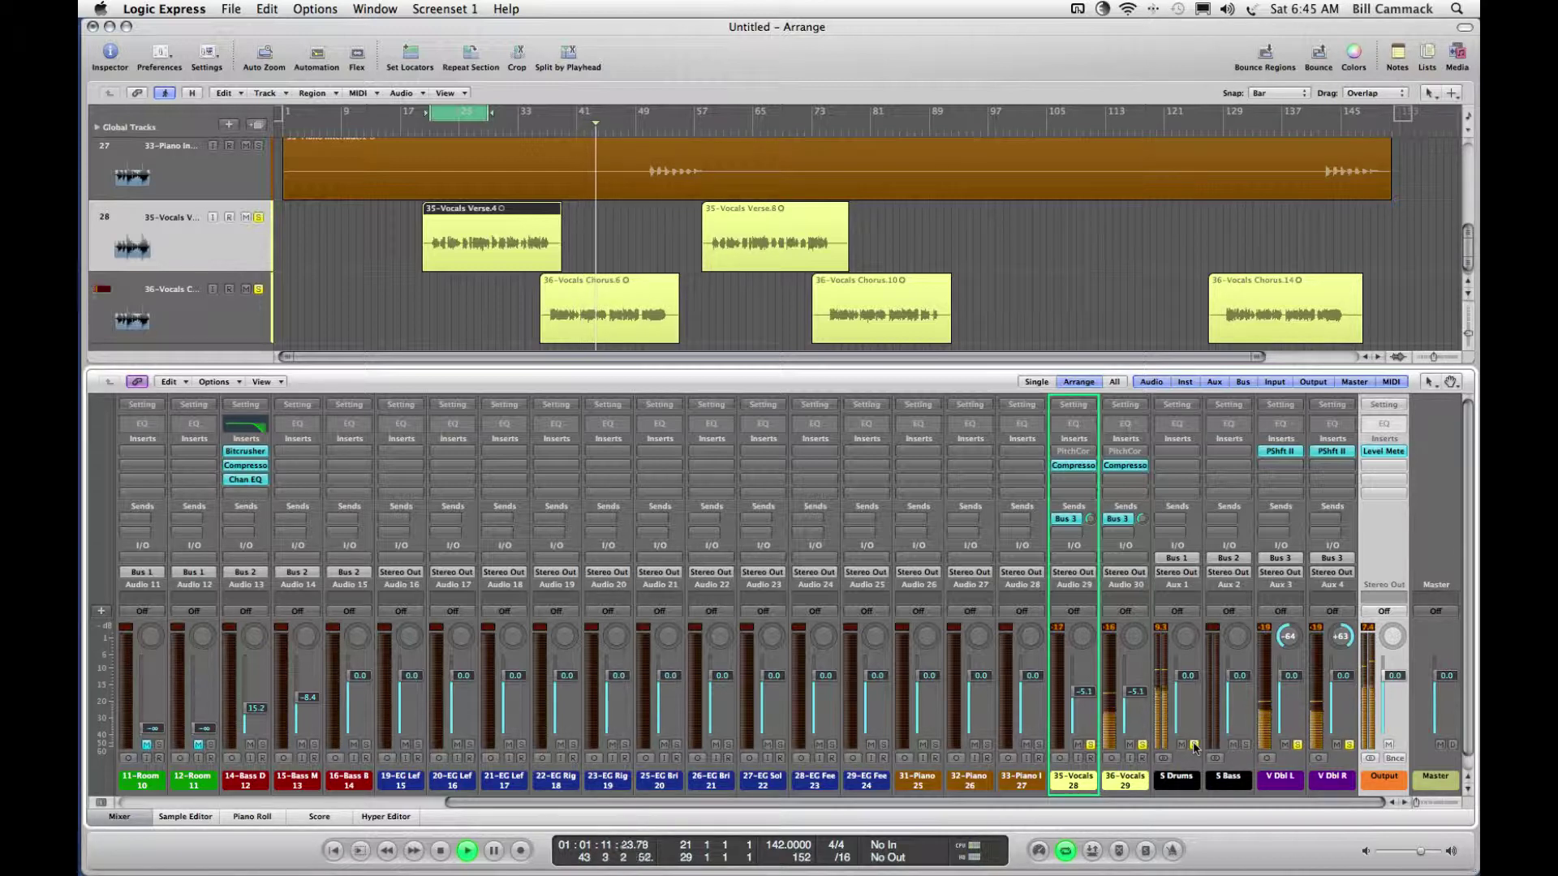
click(1246, 745)
drag(1235, 675, 1235, 688)
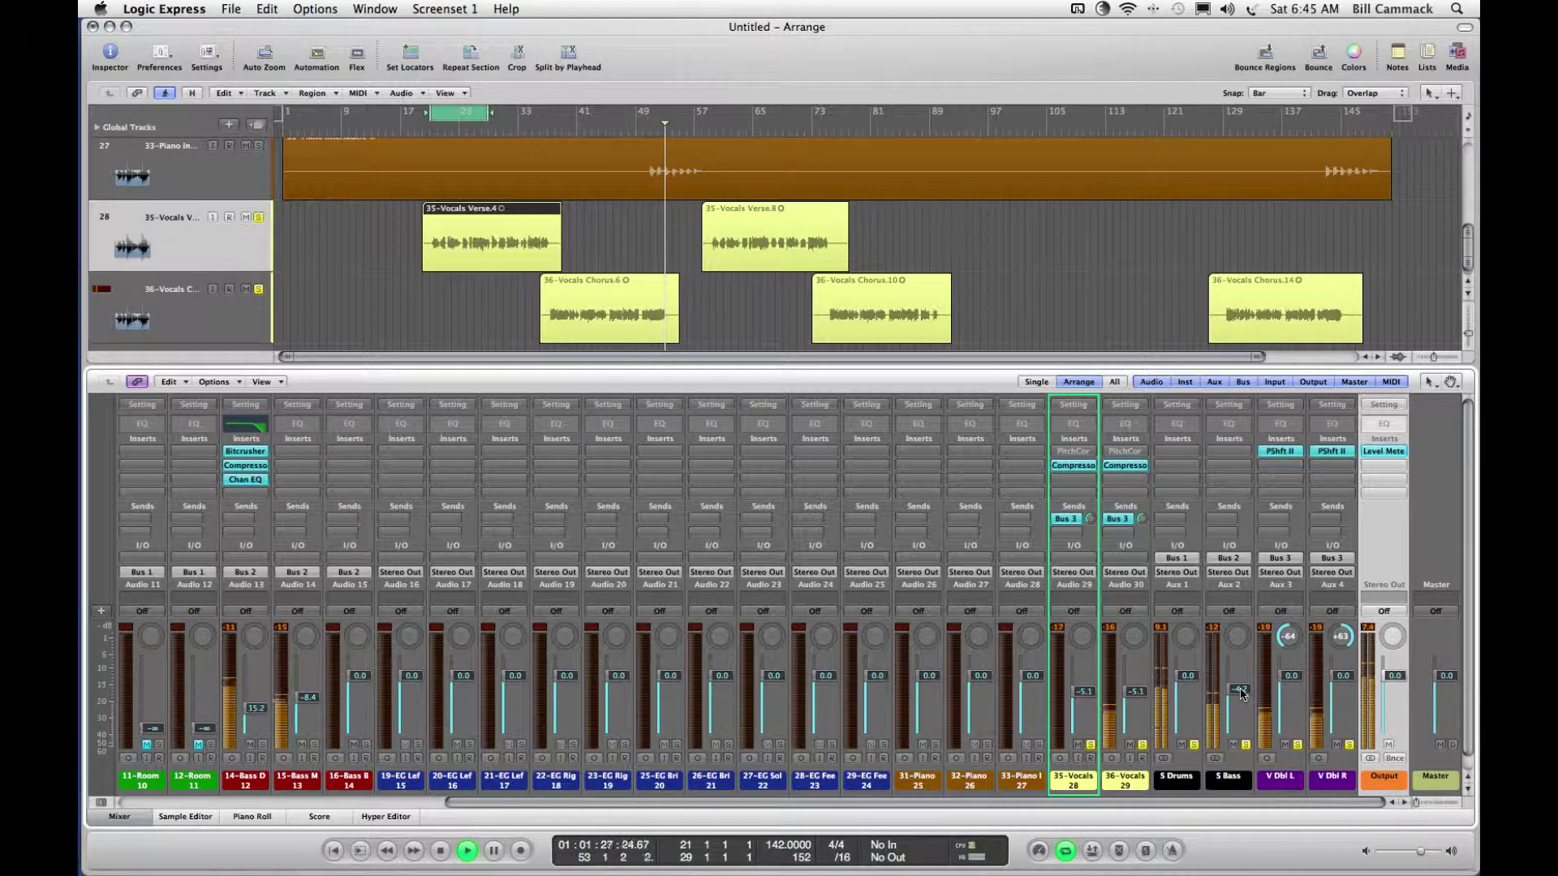
drag(1242, 693, 1242, 689)
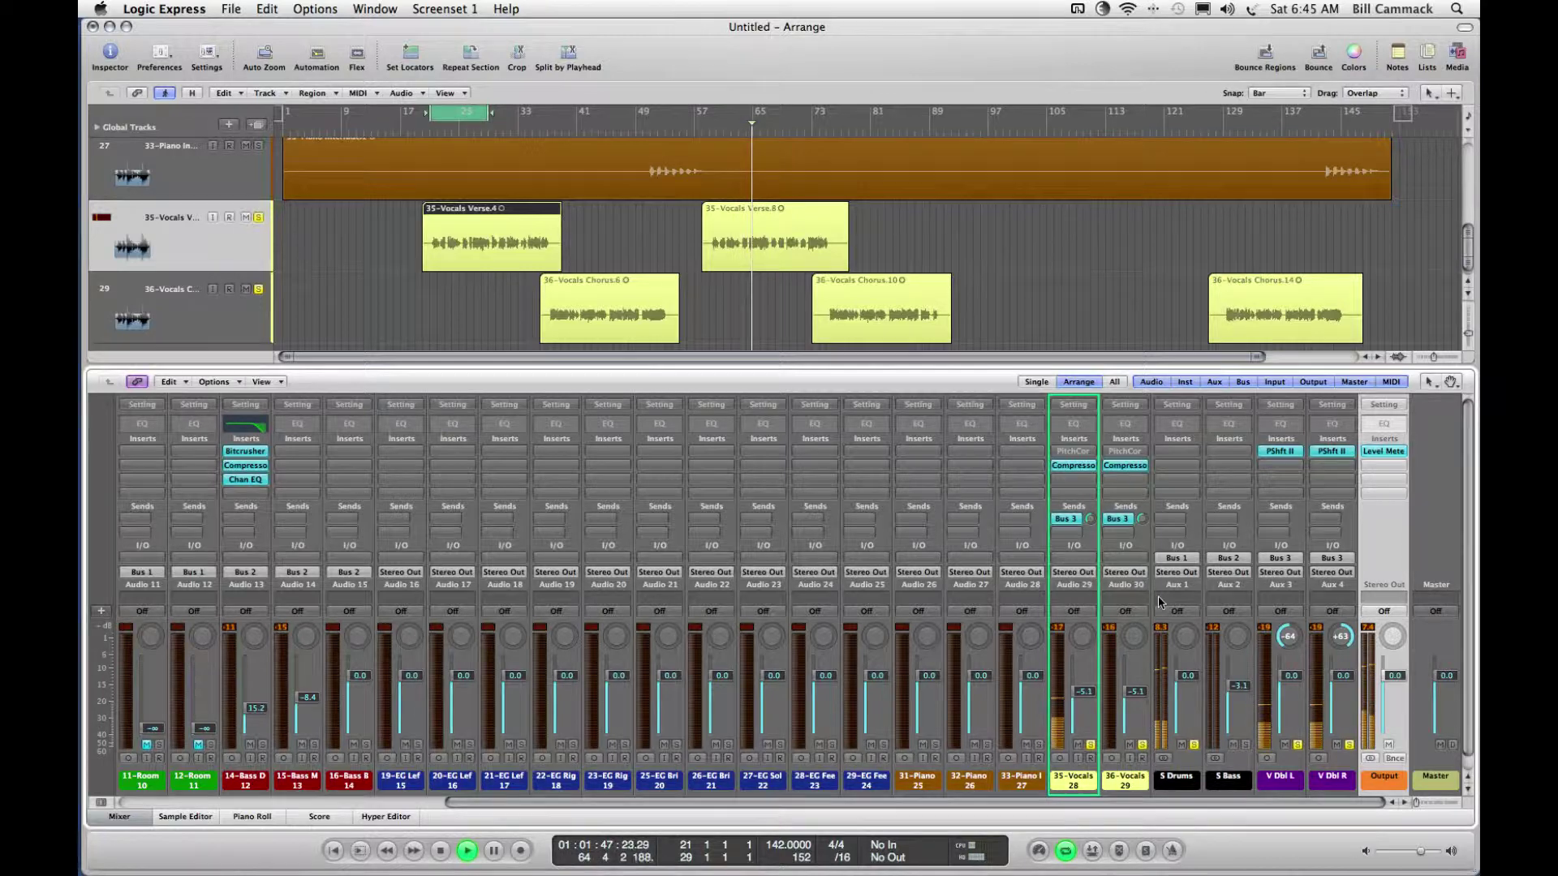
click(1073, 551)
shift+click(1125, 551)
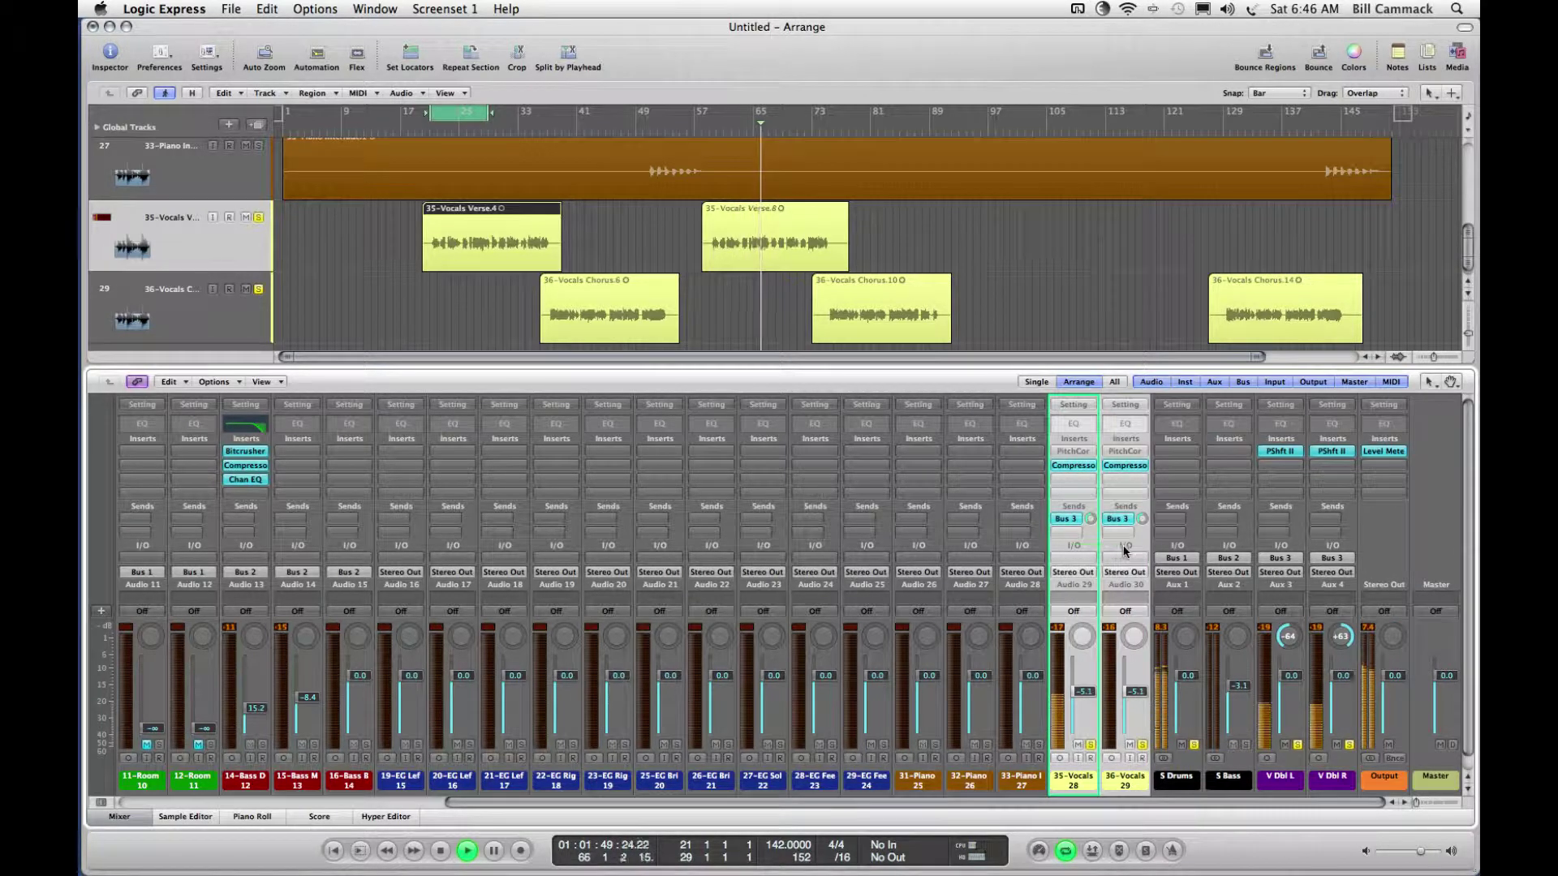
Step: Route 35-Vocals, 36-Vocals, V Dbl L and V Dbl R outputs to Bus 4
shift+click(1283, 549)
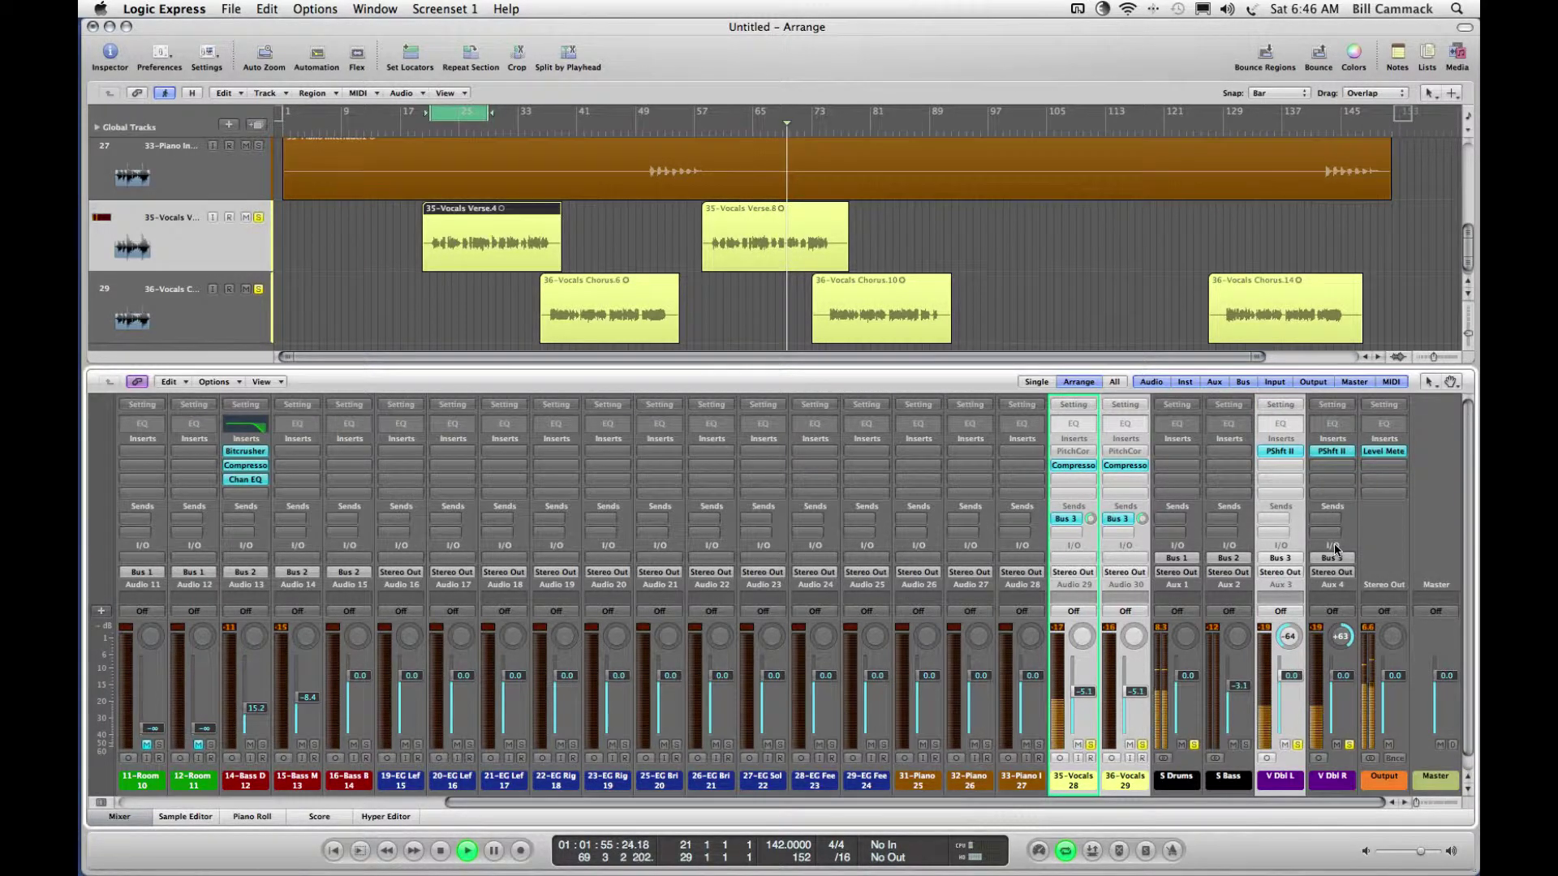
shift+click(1335, 549)
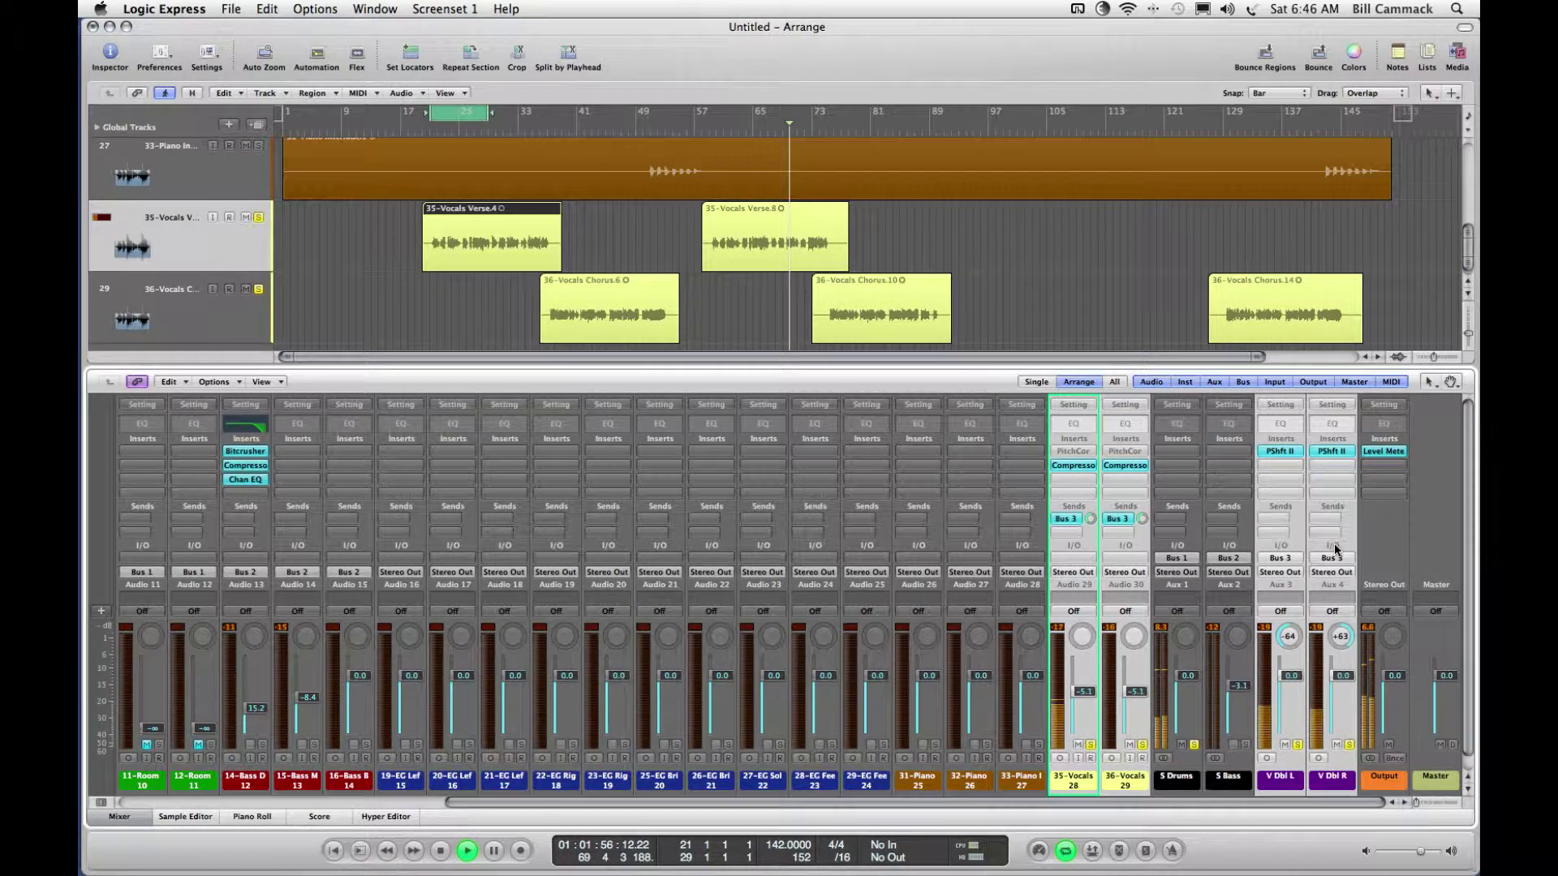
click(1072, 575)
mouse_move(1117, 617)
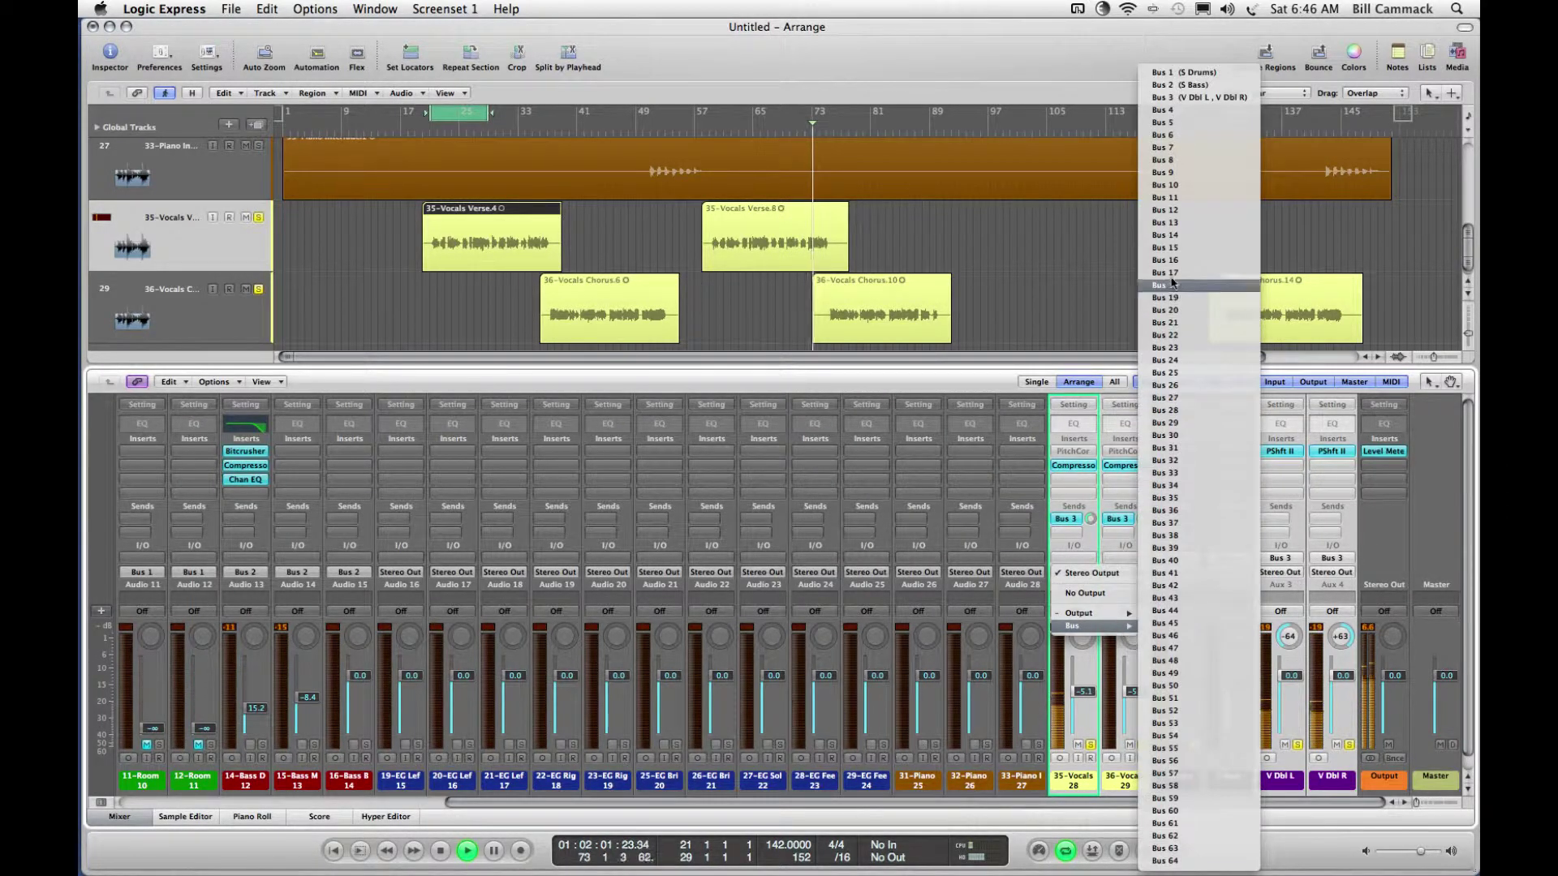
click(1192, 119)
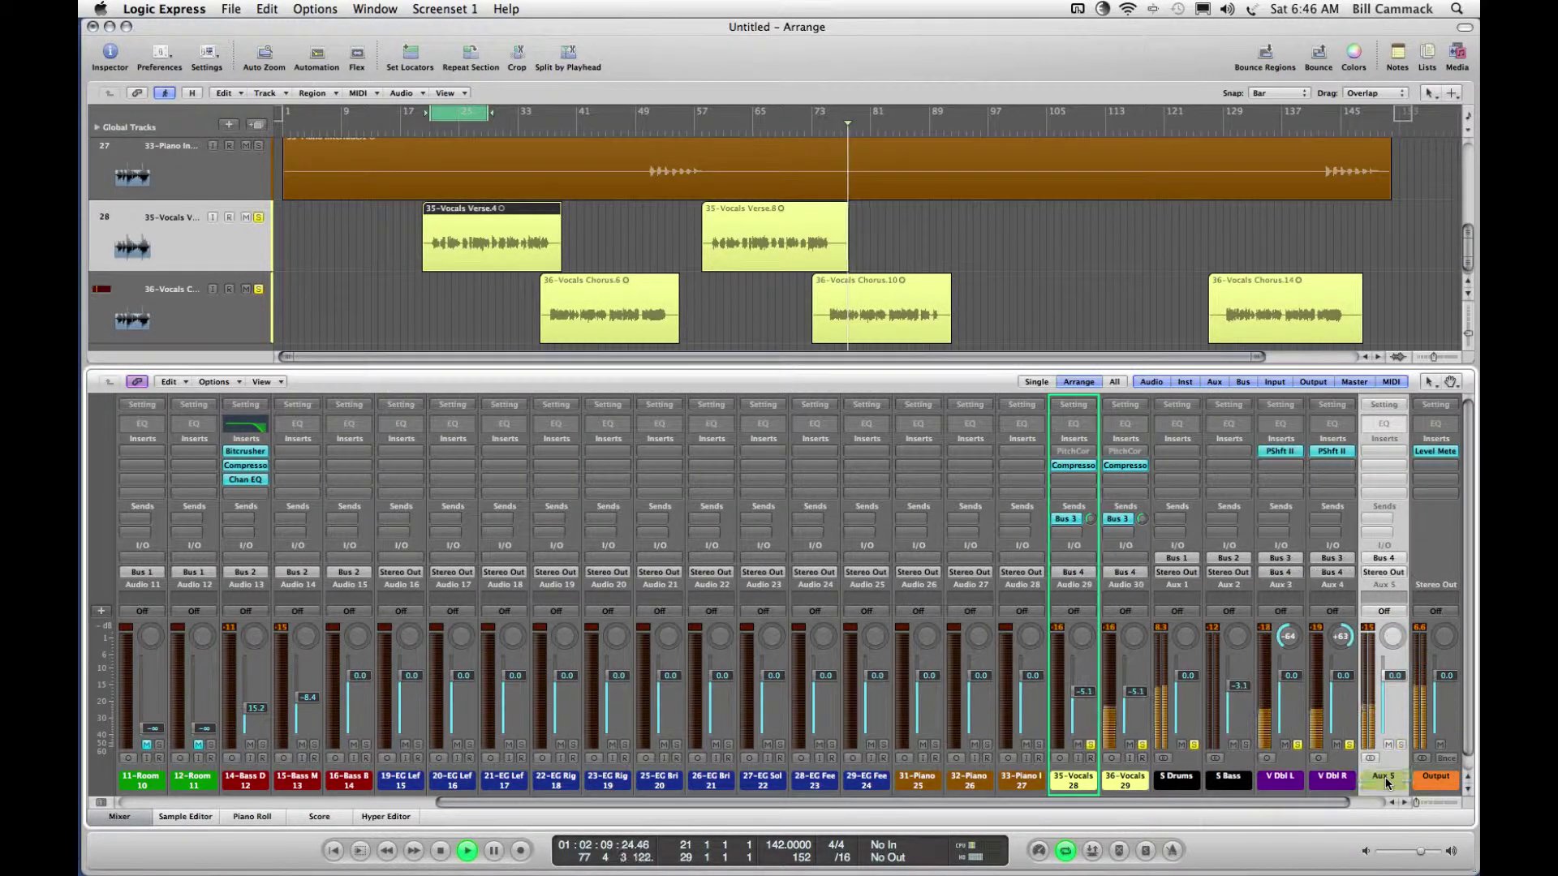
Step: Rename the new Aux 5 strip to 'S Vocals'
double_click(1385, 779)
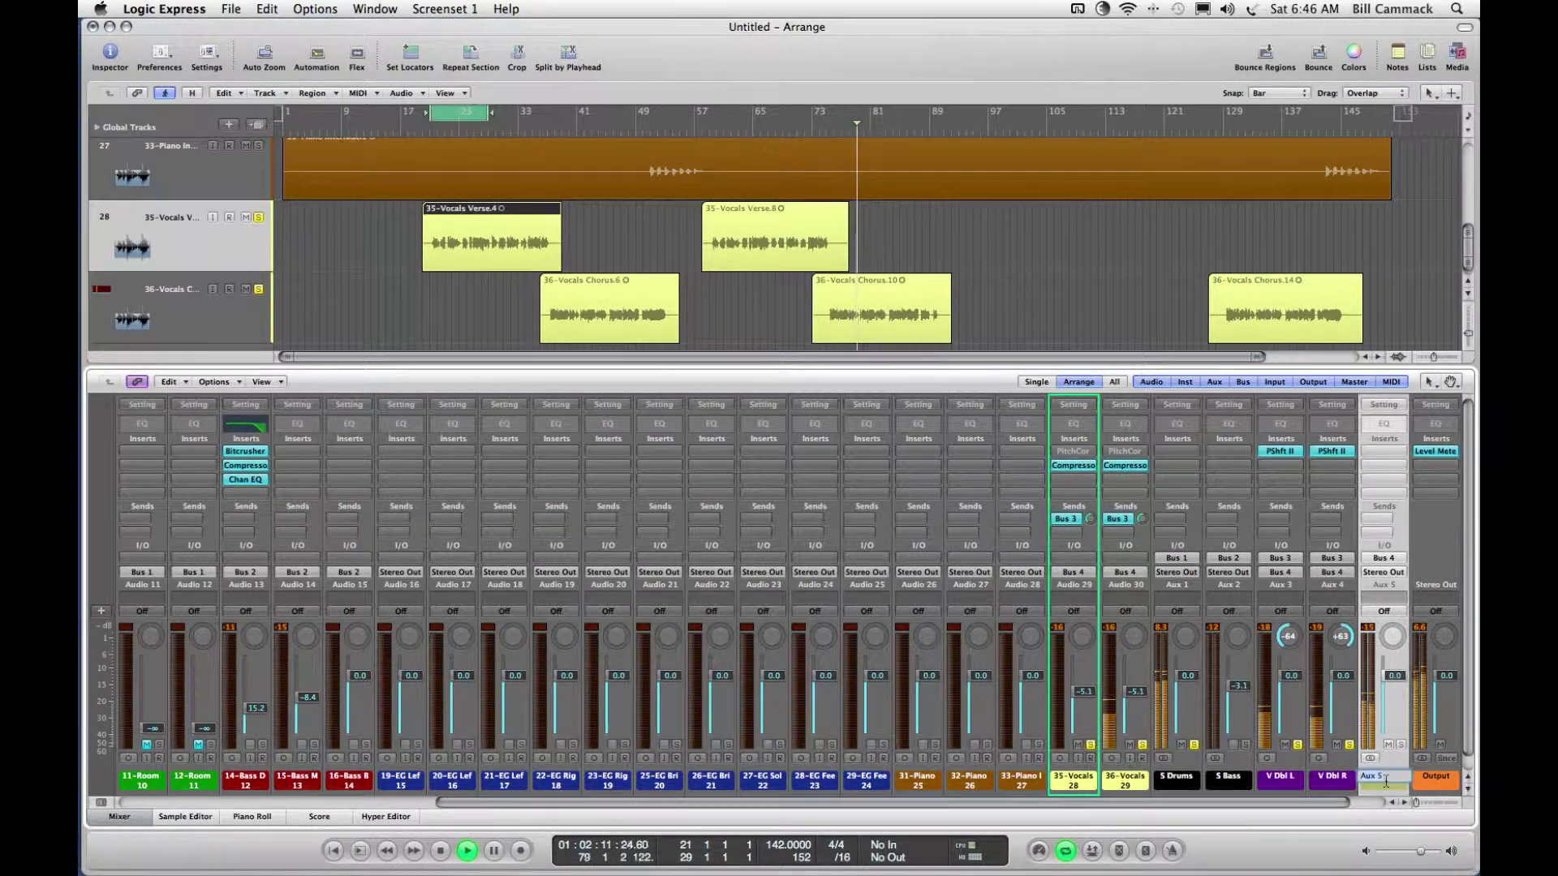
text(S Vocal)
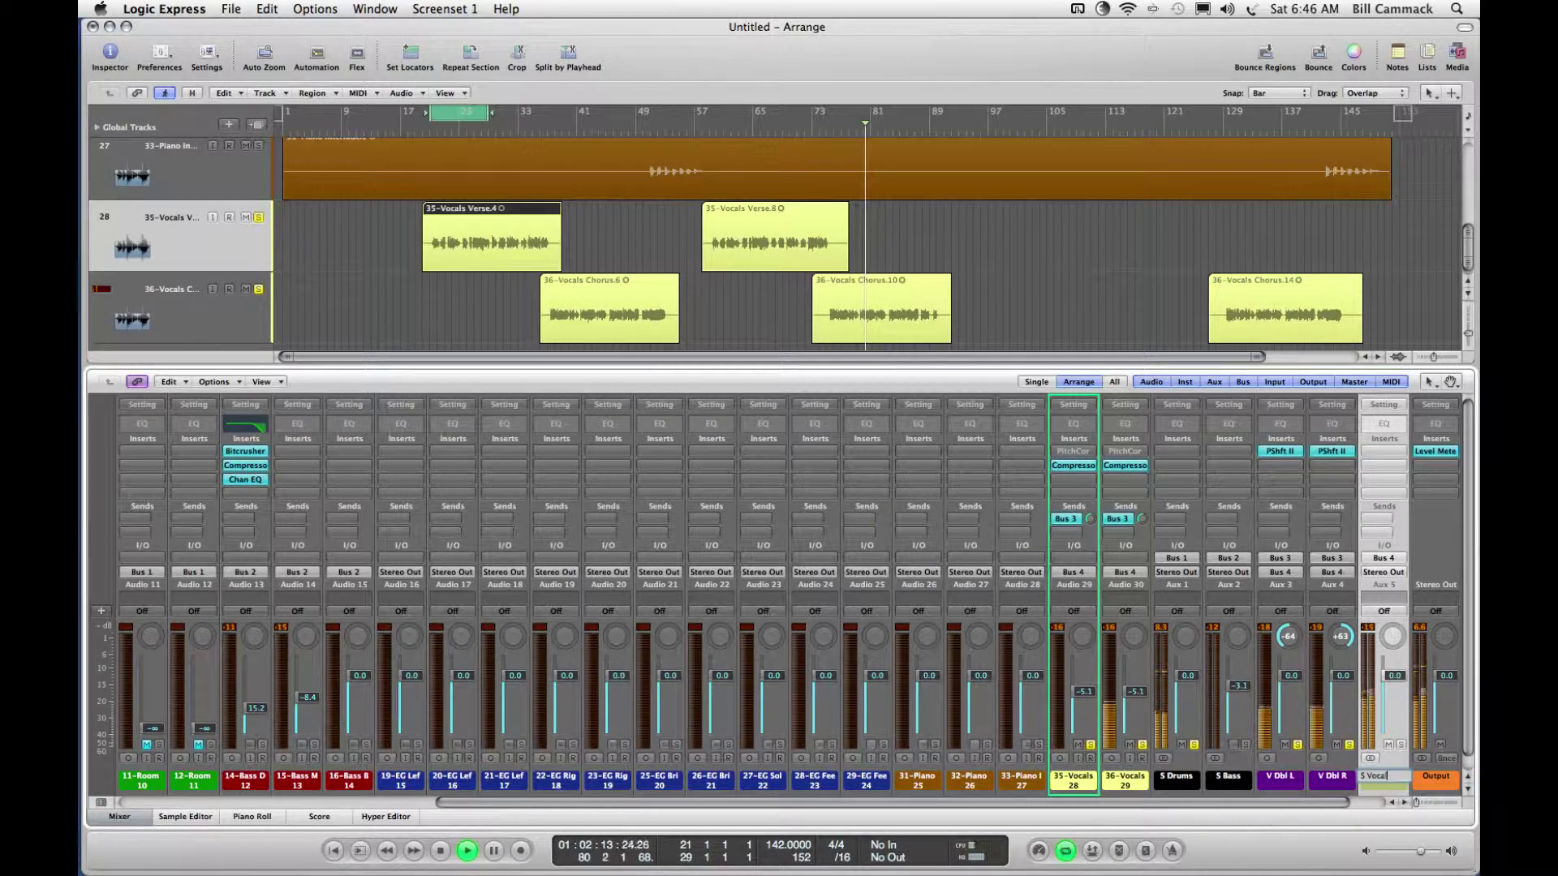
text(s)
key(Return)
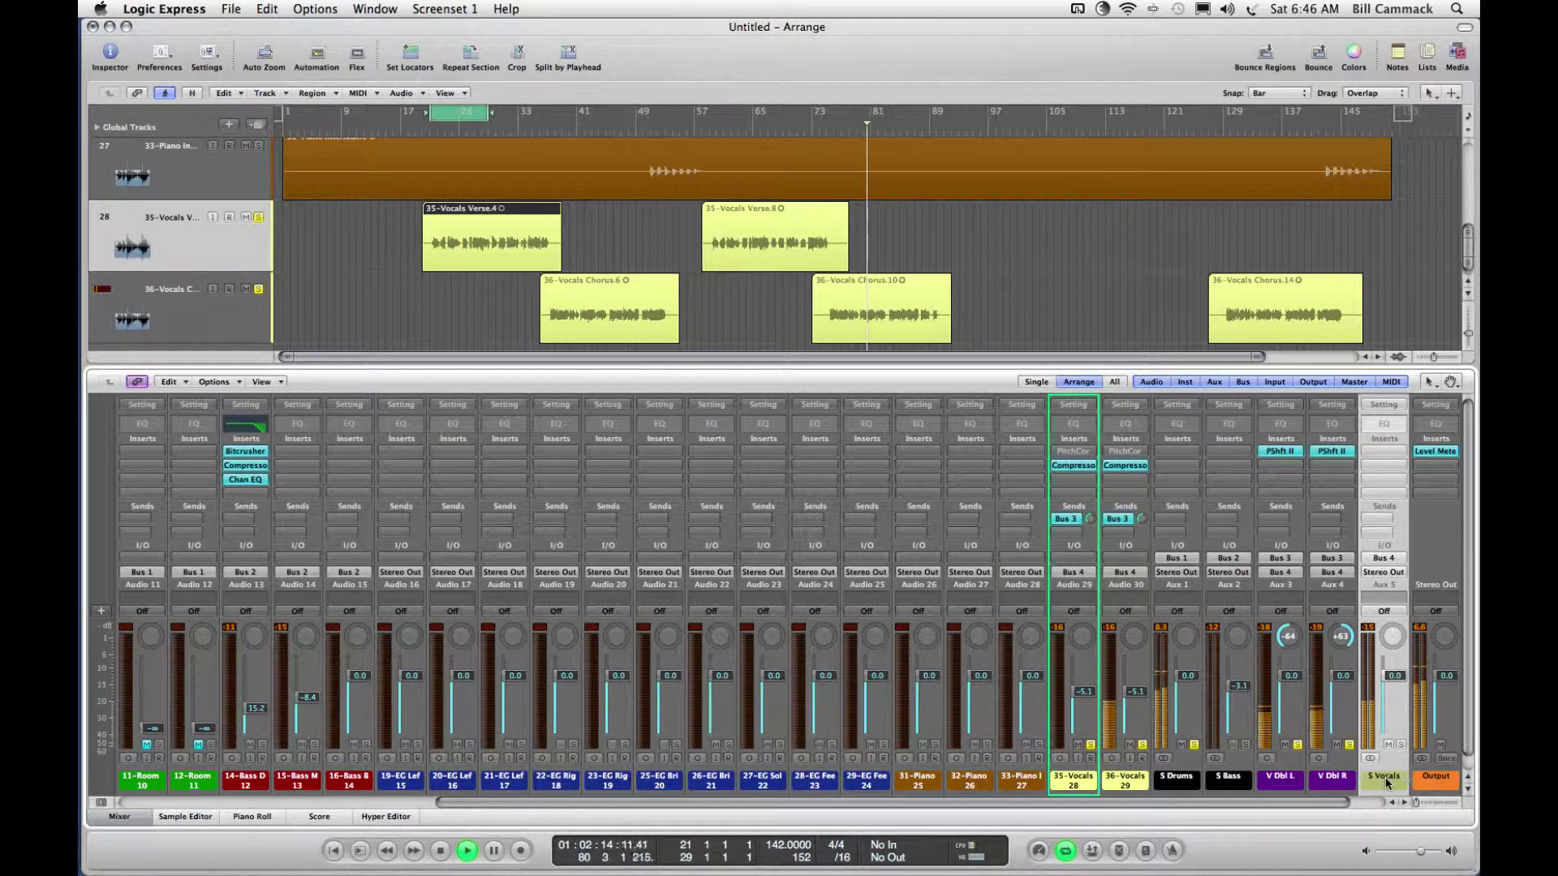
Step: Colour the S Vocals strip black and close the colour palette
click(1352, 57)
click(547, 316)
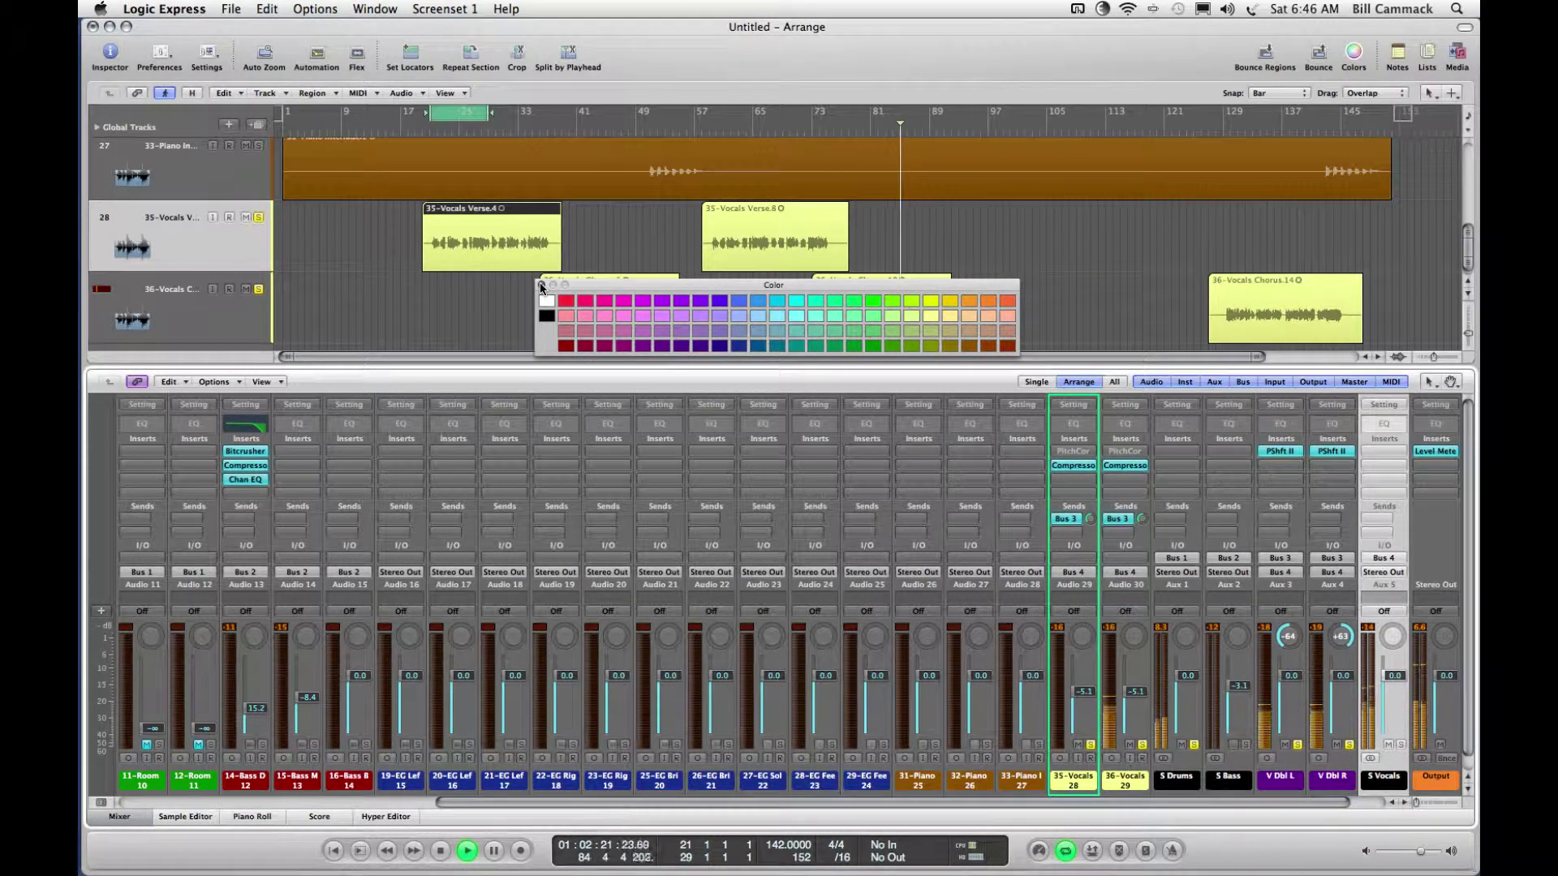
click(542, 285)
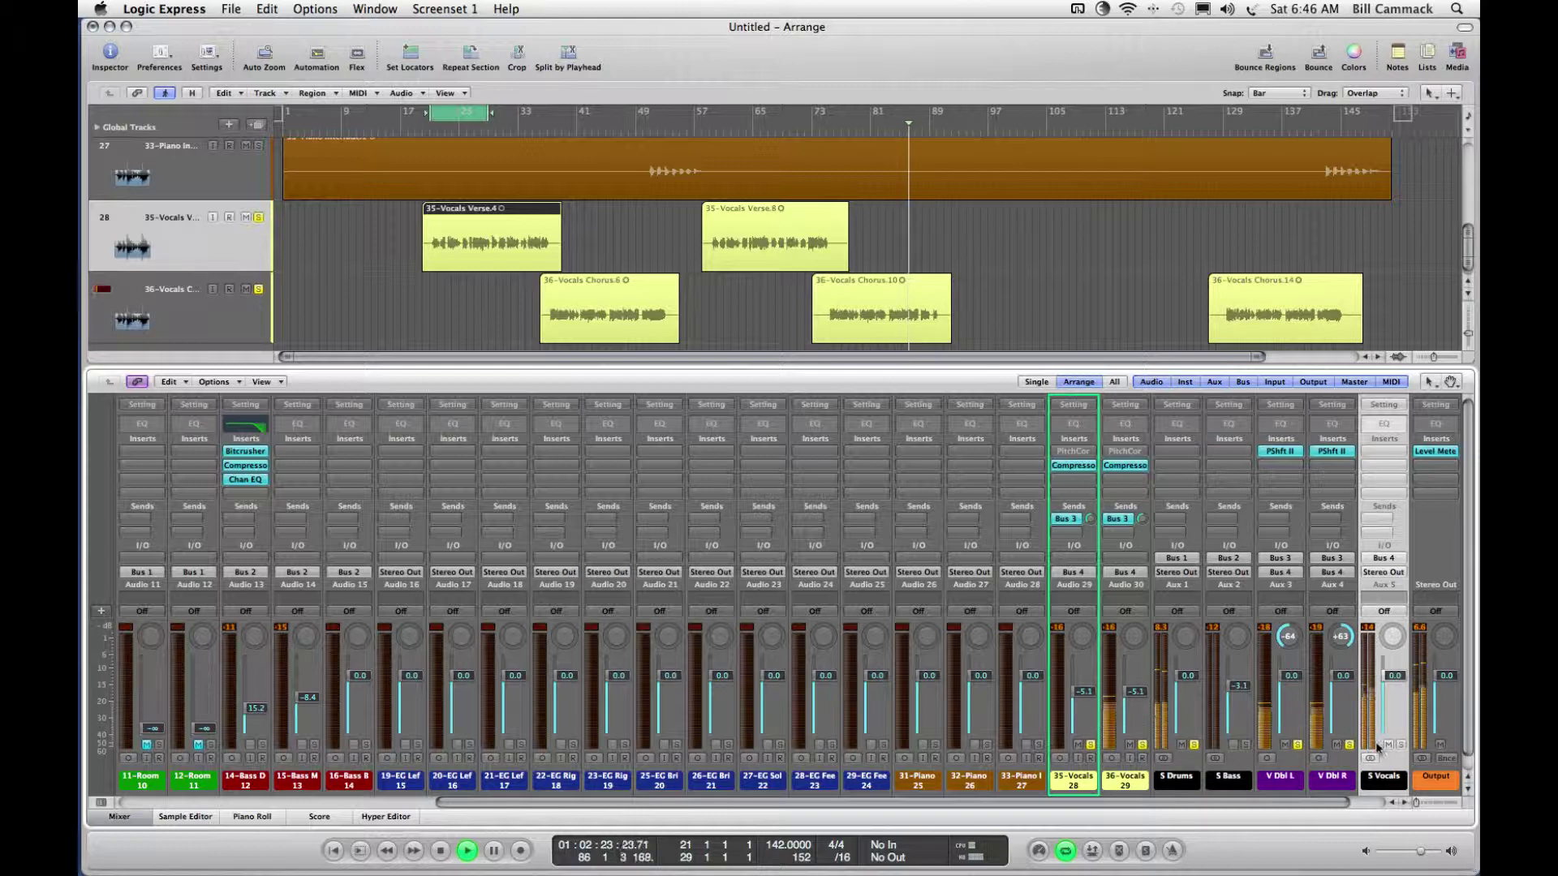
Step: Solo S Vocals and unsolo 36-Vocals, 35-Vocals and V Dbl R
click(1401, 744)
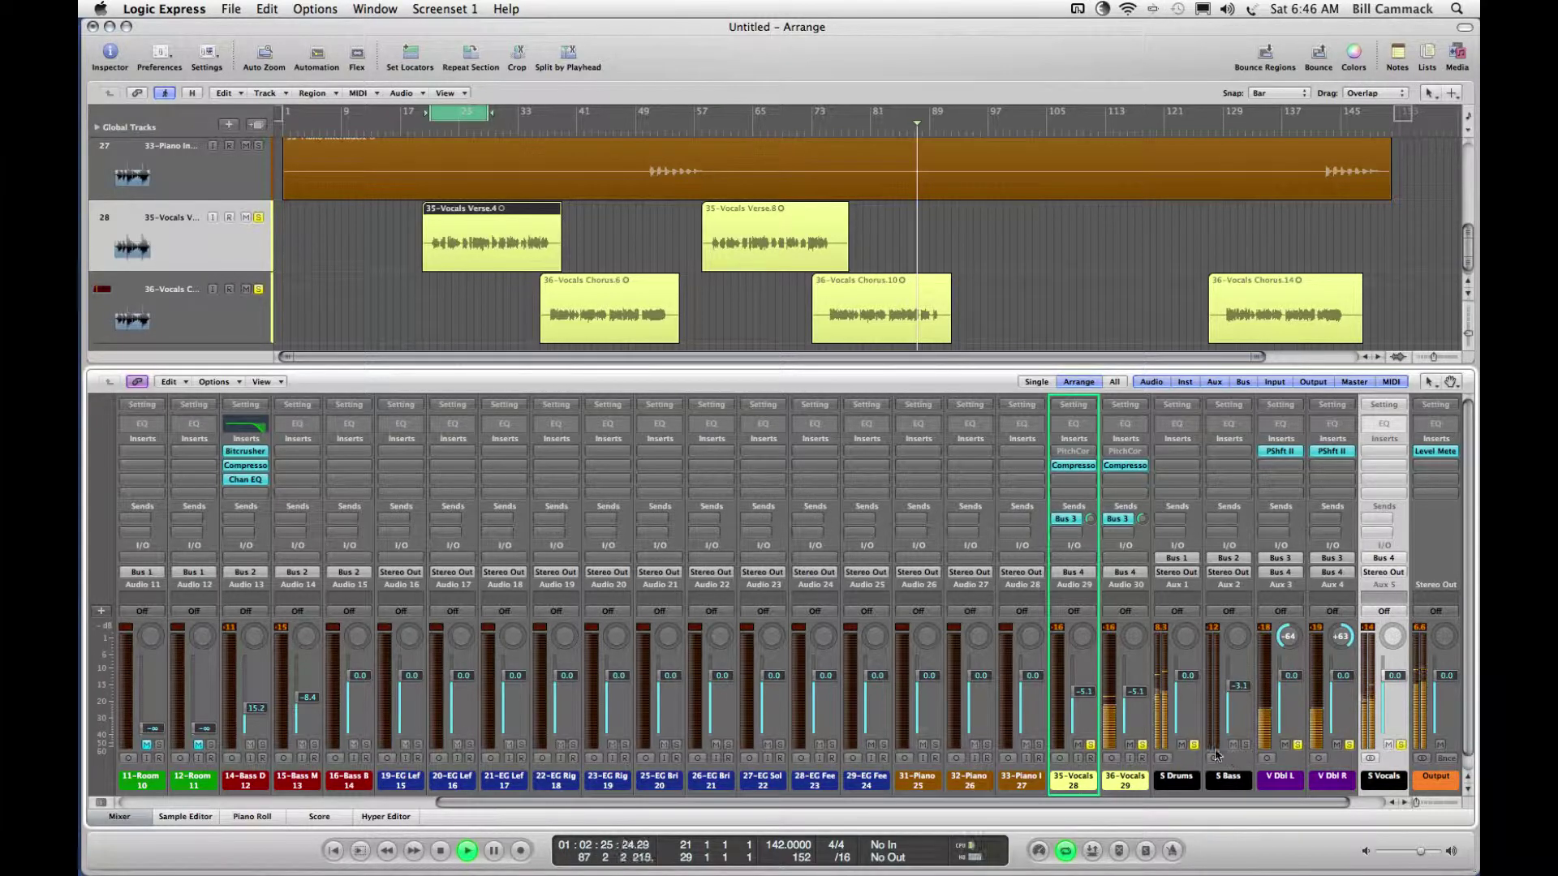
click(1142, 745)
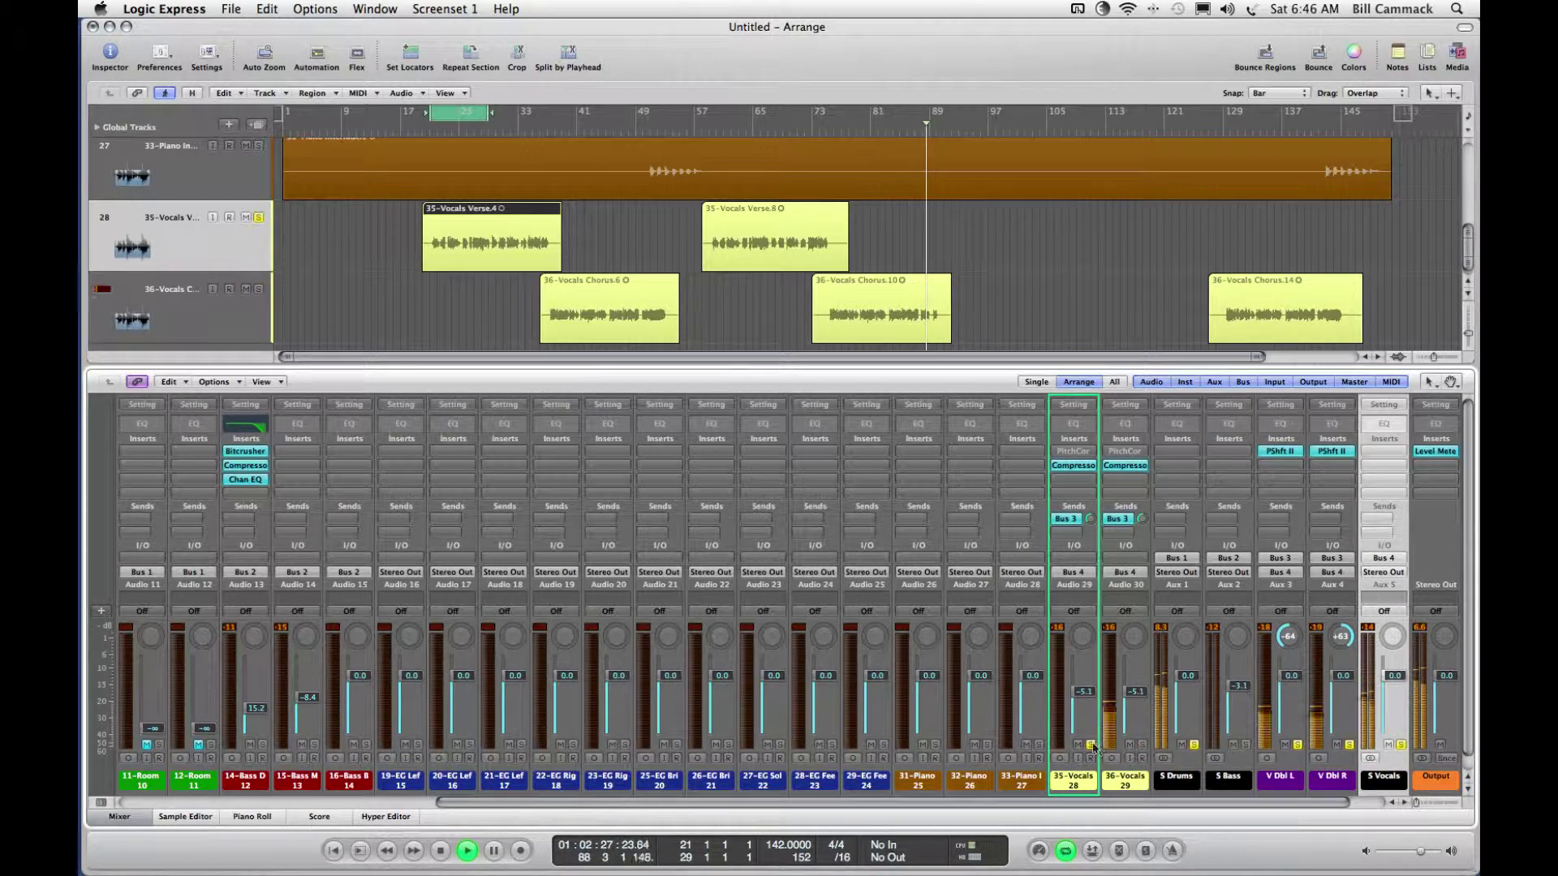
click(1091, 745)
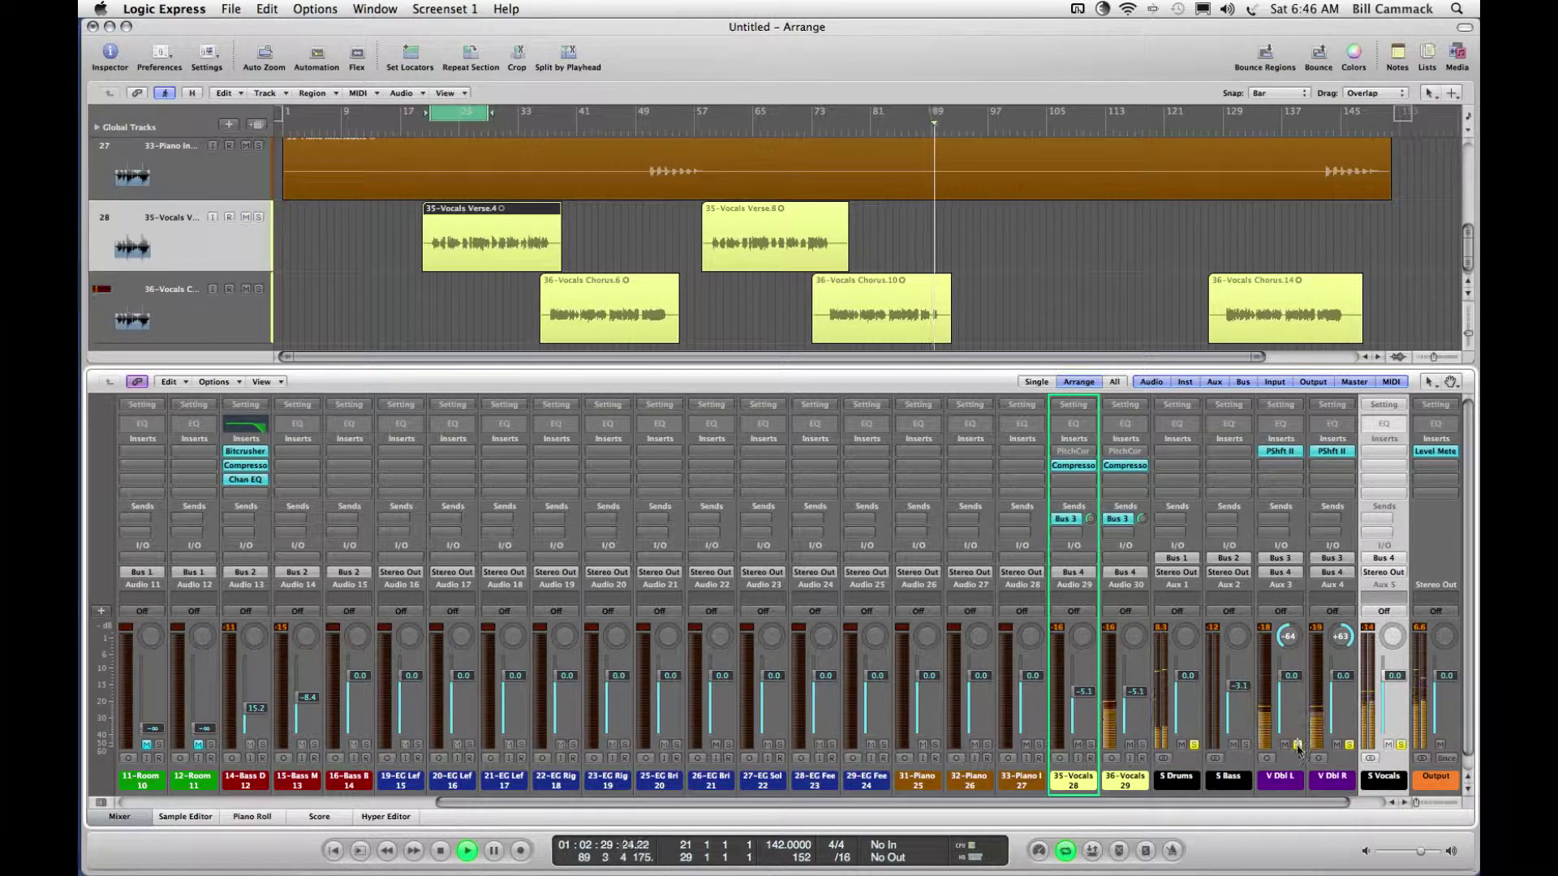
click(1347, 746)
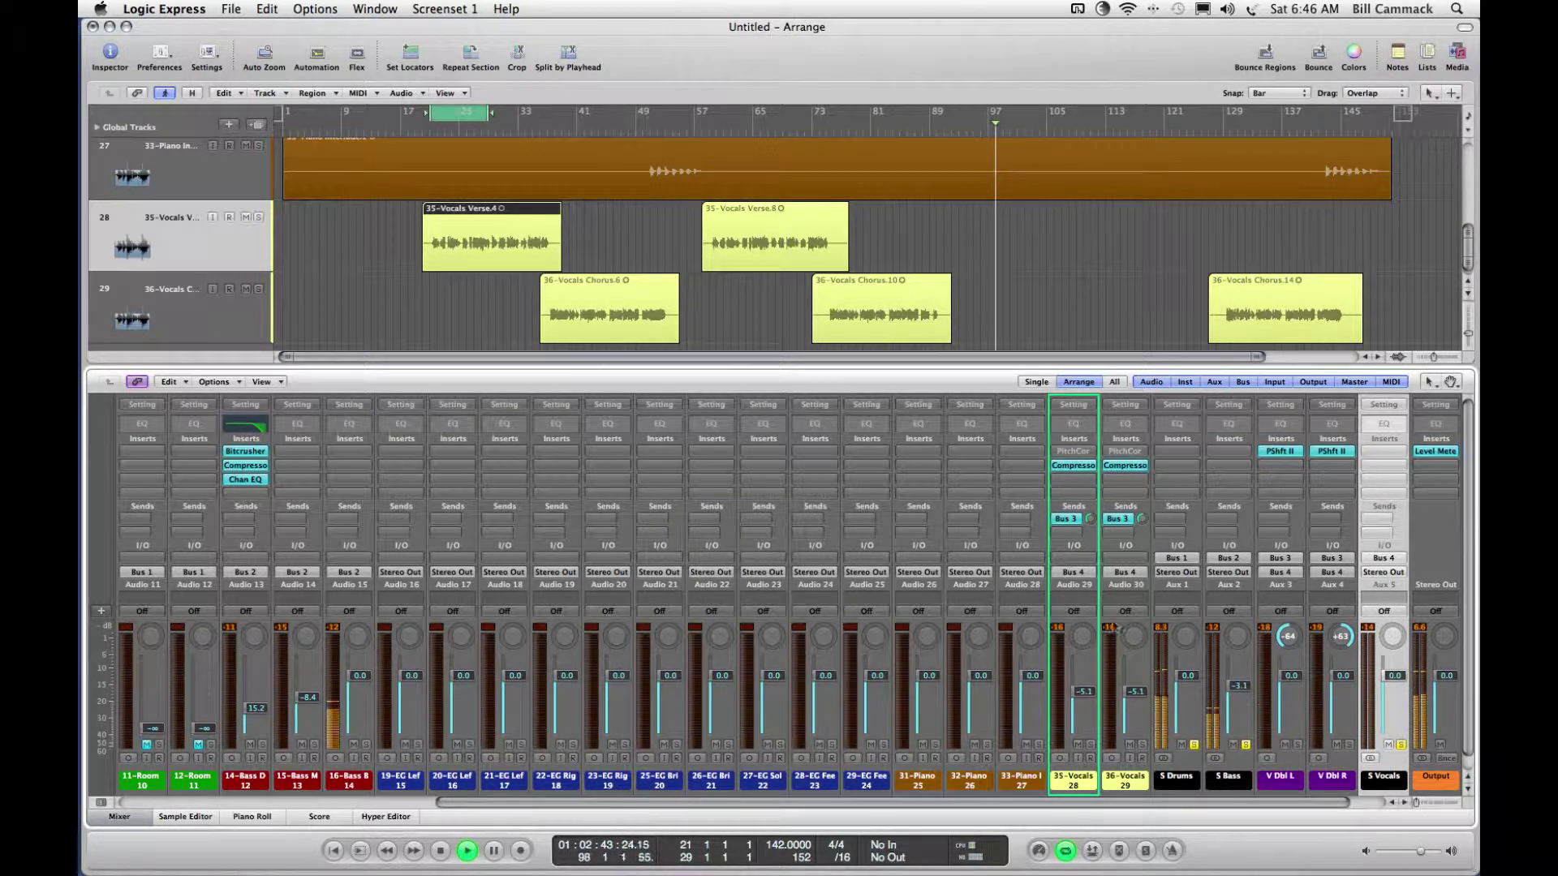
Step: Delete the empty openings of Piano Verse, Chorus and Interlude, Interlude up to bar 49
scroll(995, 298, up, 3)
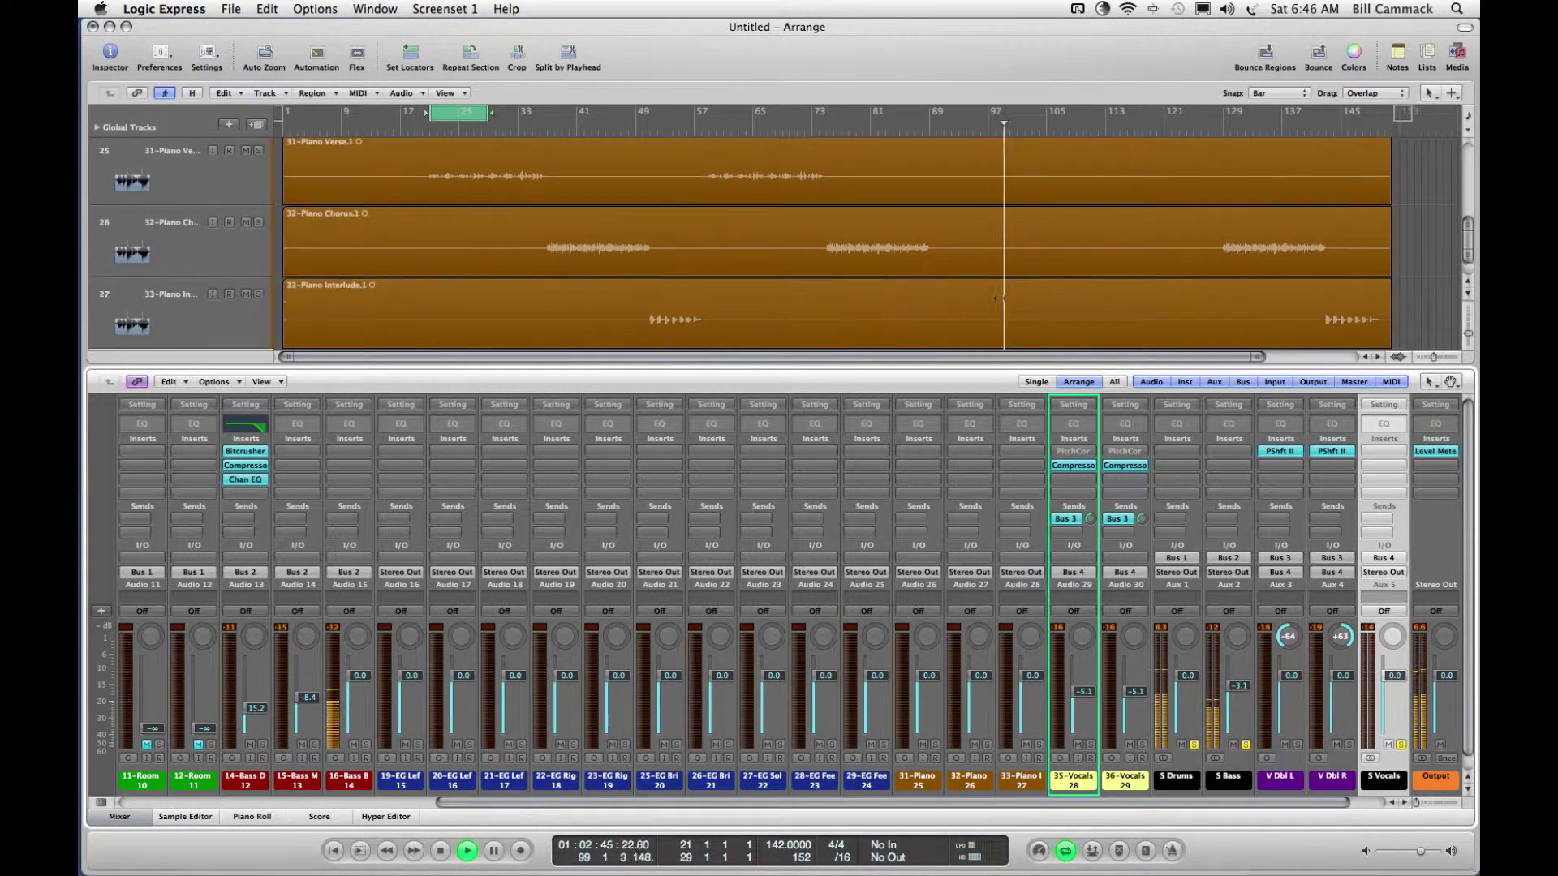
scroll(995, 298, down, 2)
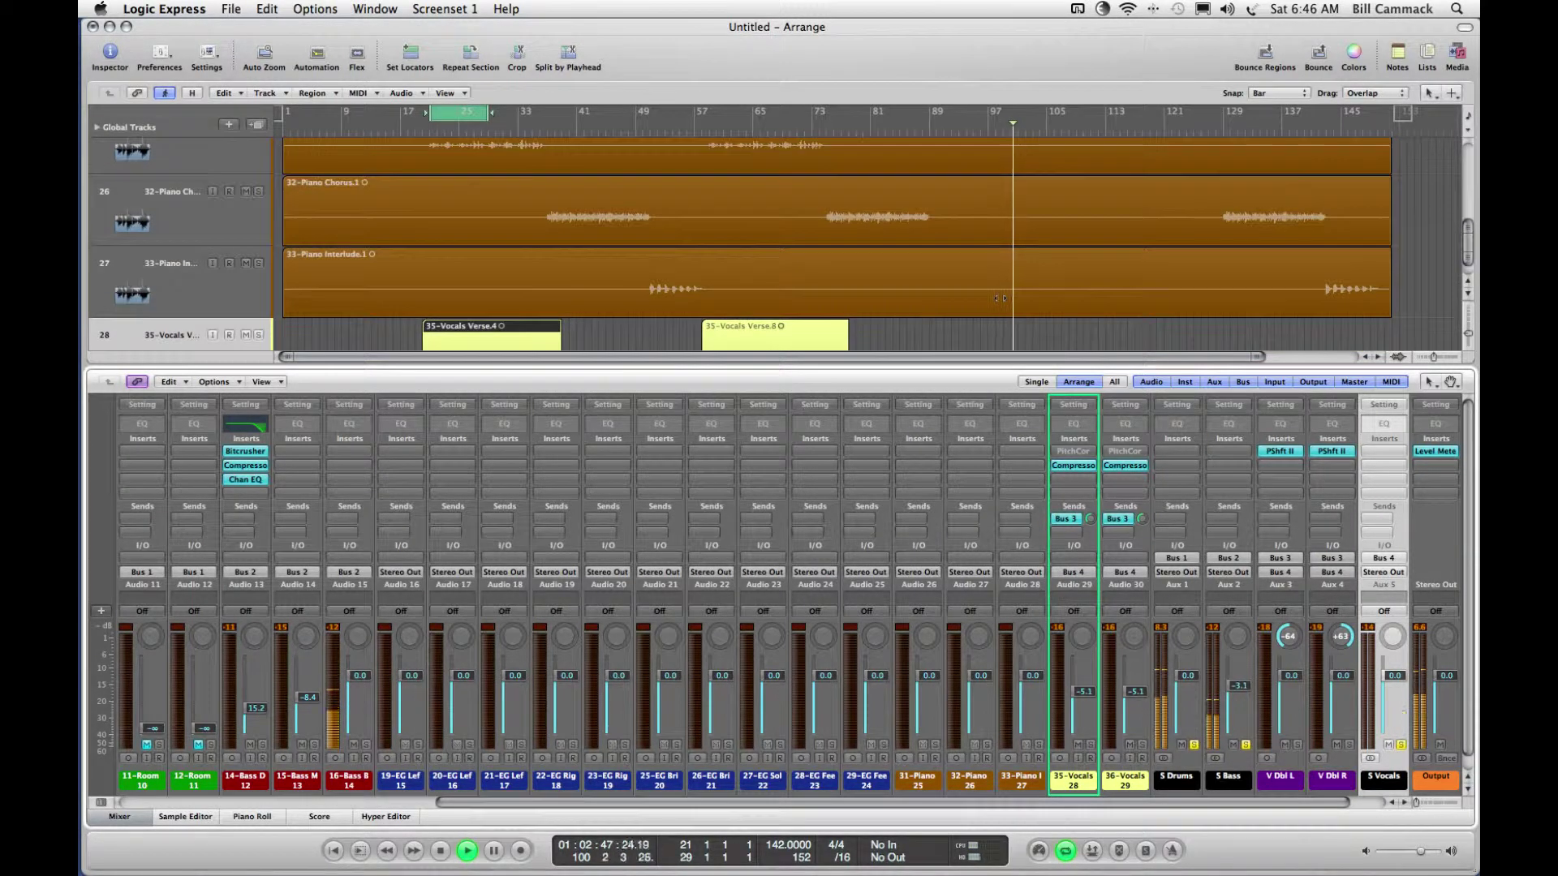
scroll(1001, 298, up, 2)
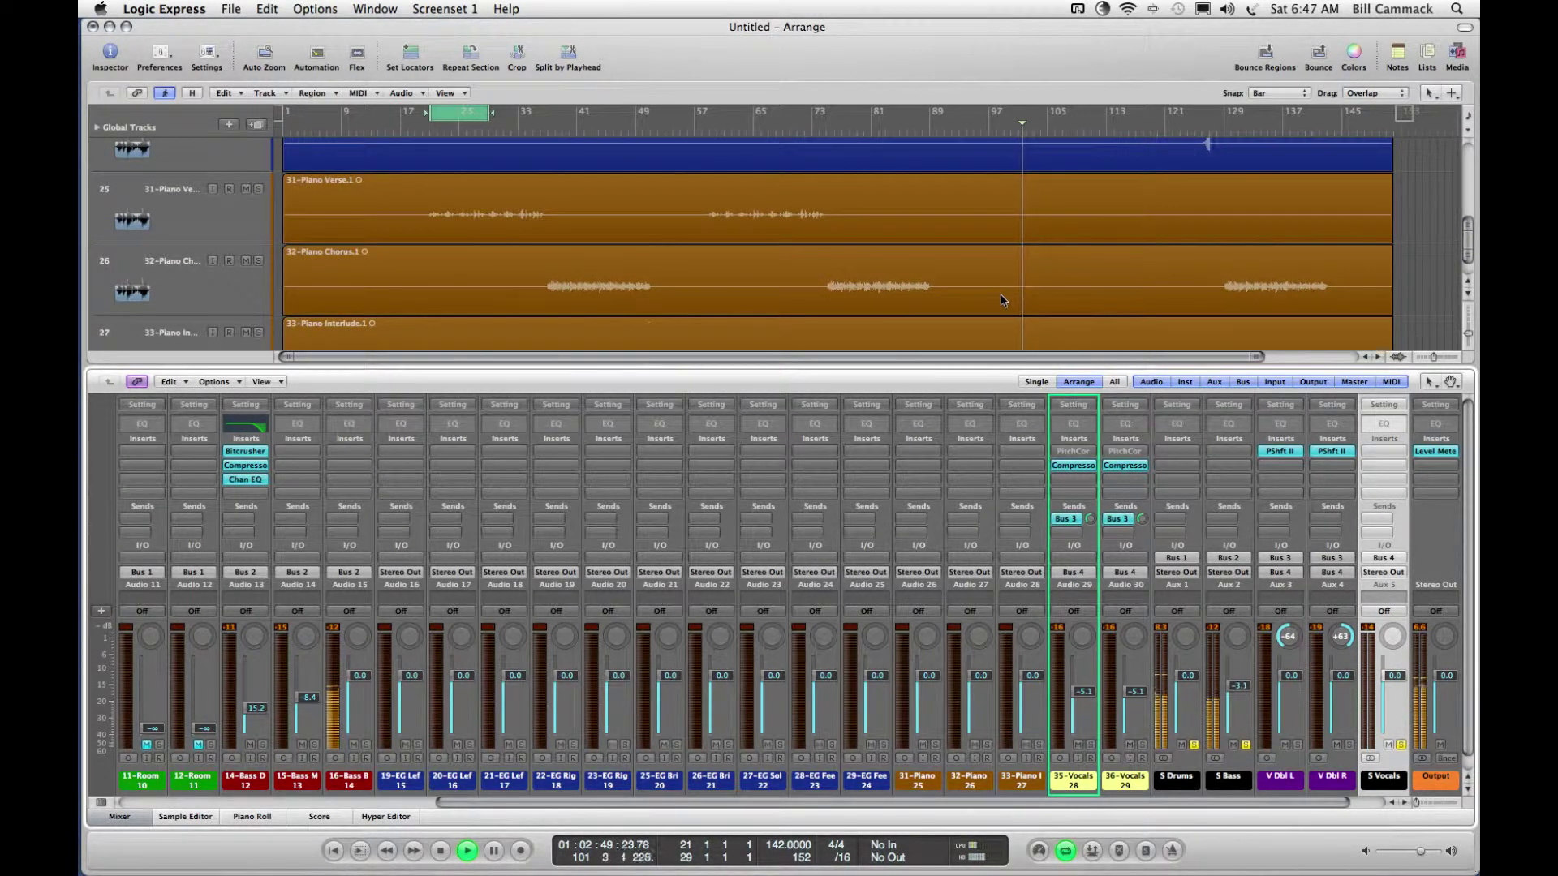
scroll(990, 300, down, 2)
scroll(974, 300, up, 1)
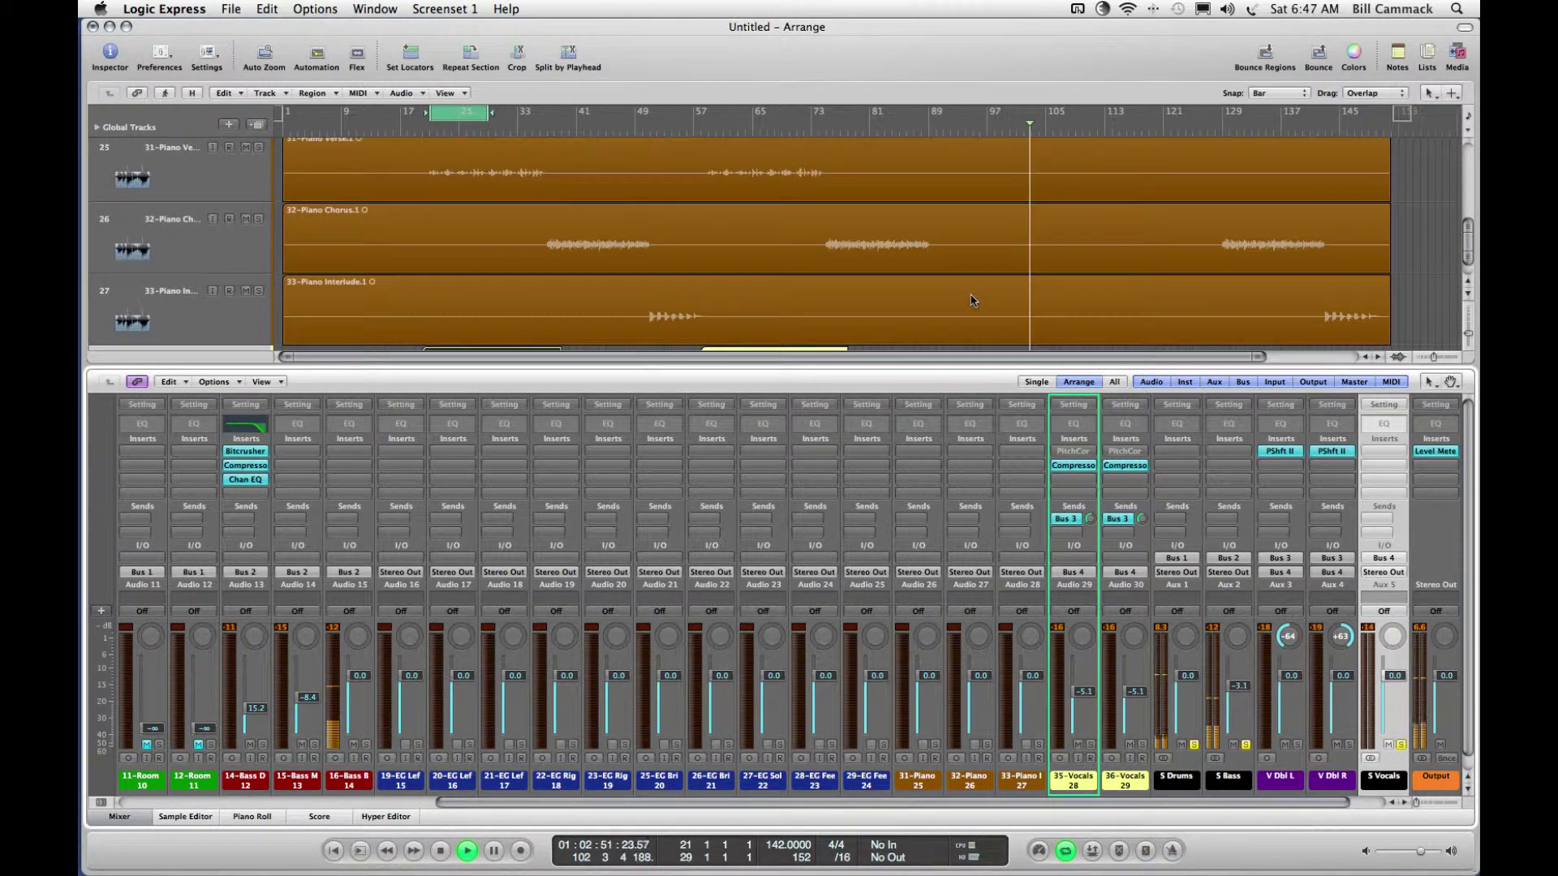
click(422, 167)
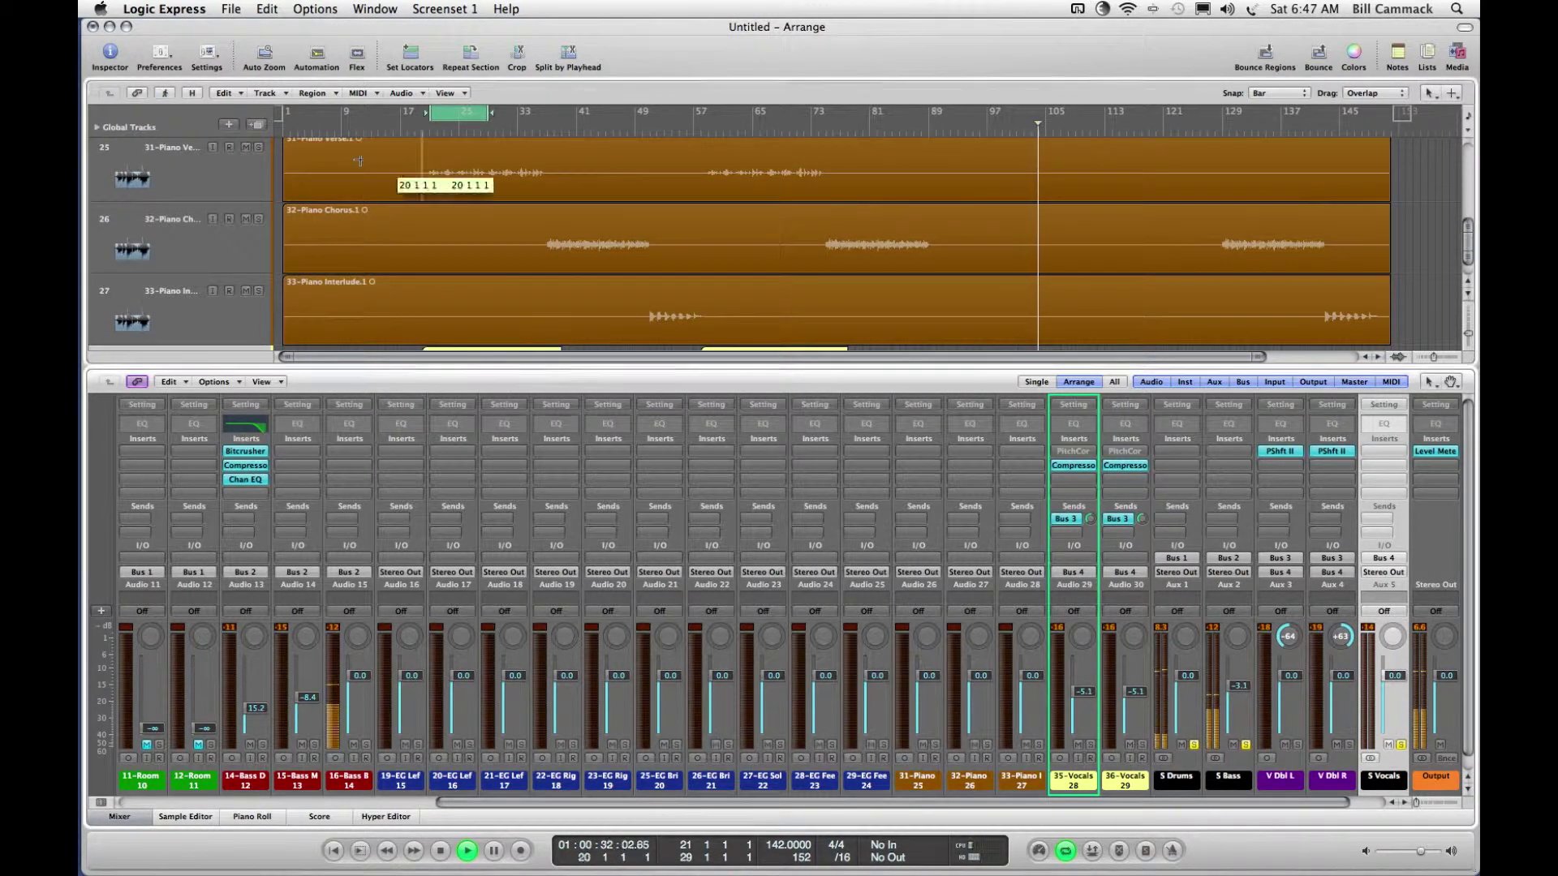
drag(358, 161, 284, 165)
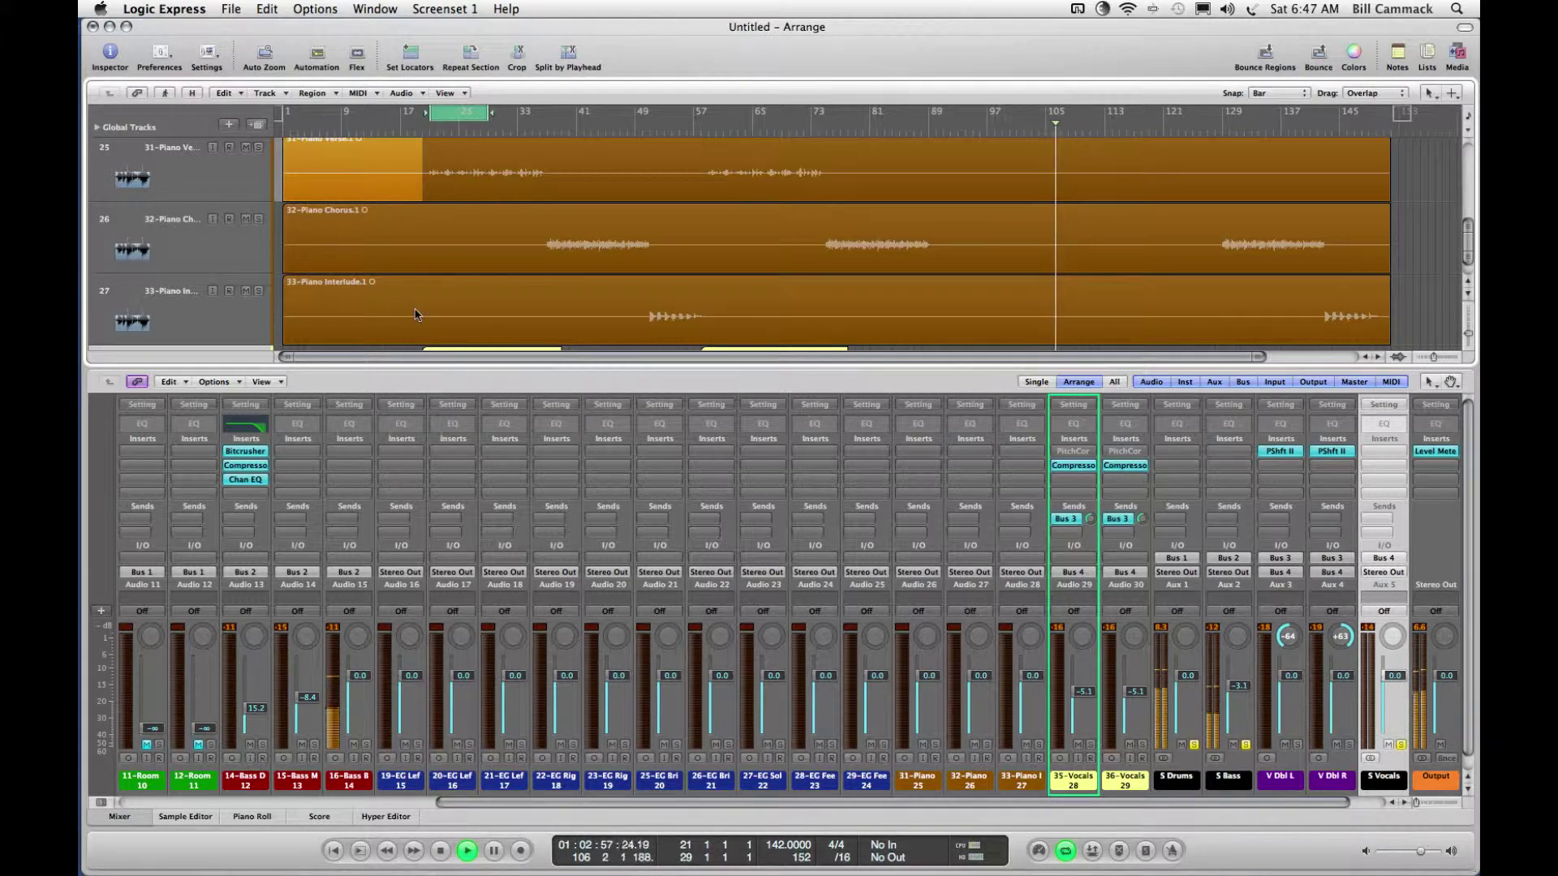
key(Delete)
drag(532, 244, 271, 320)
key(Delete)
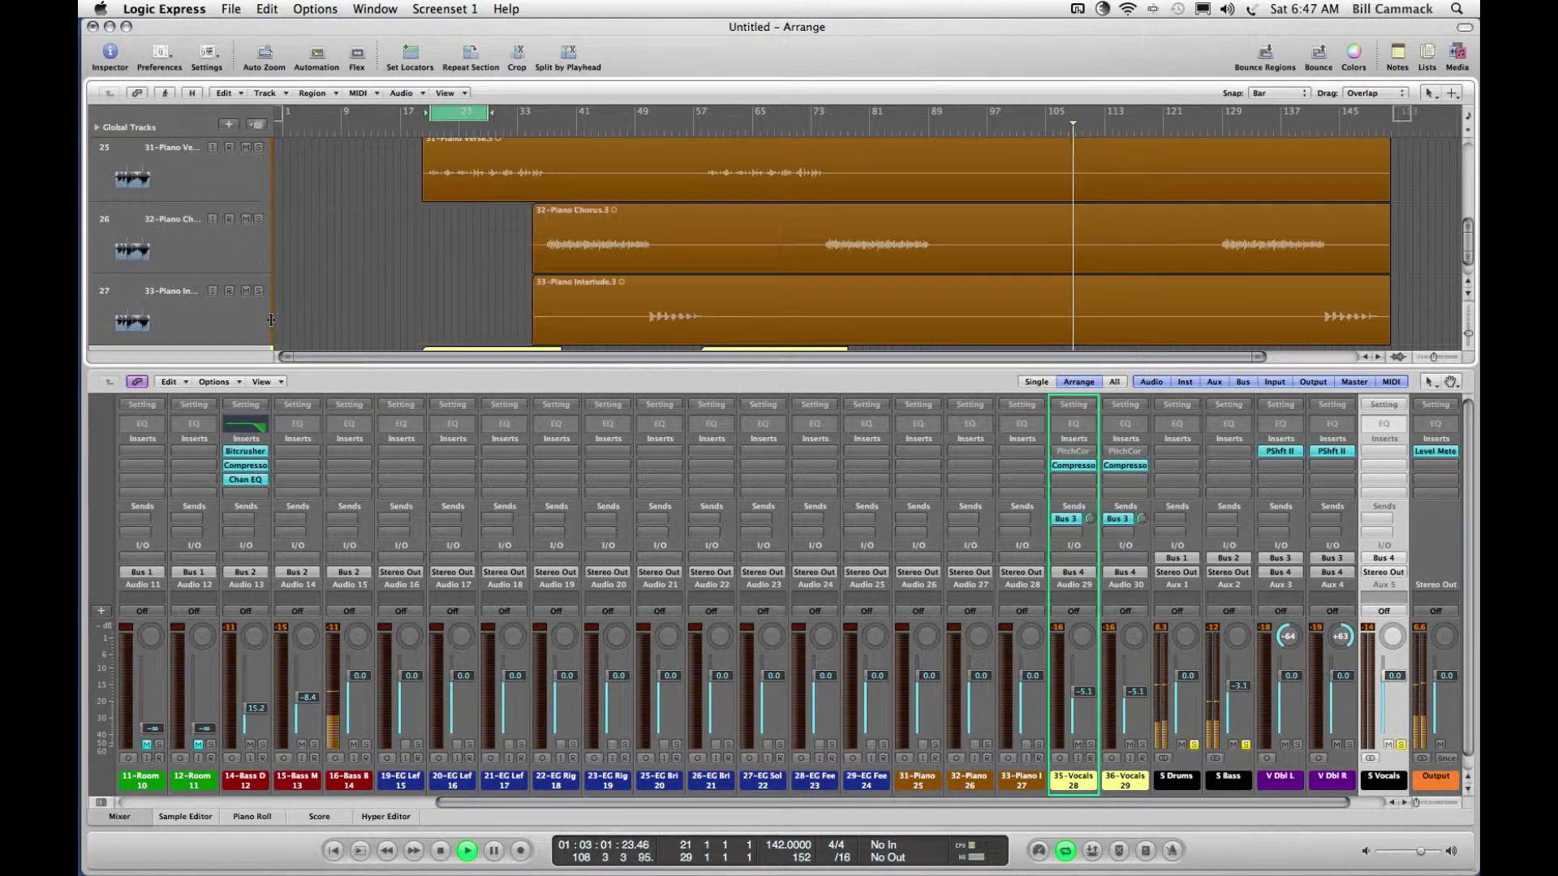
drag(634, 309, 513, 304)
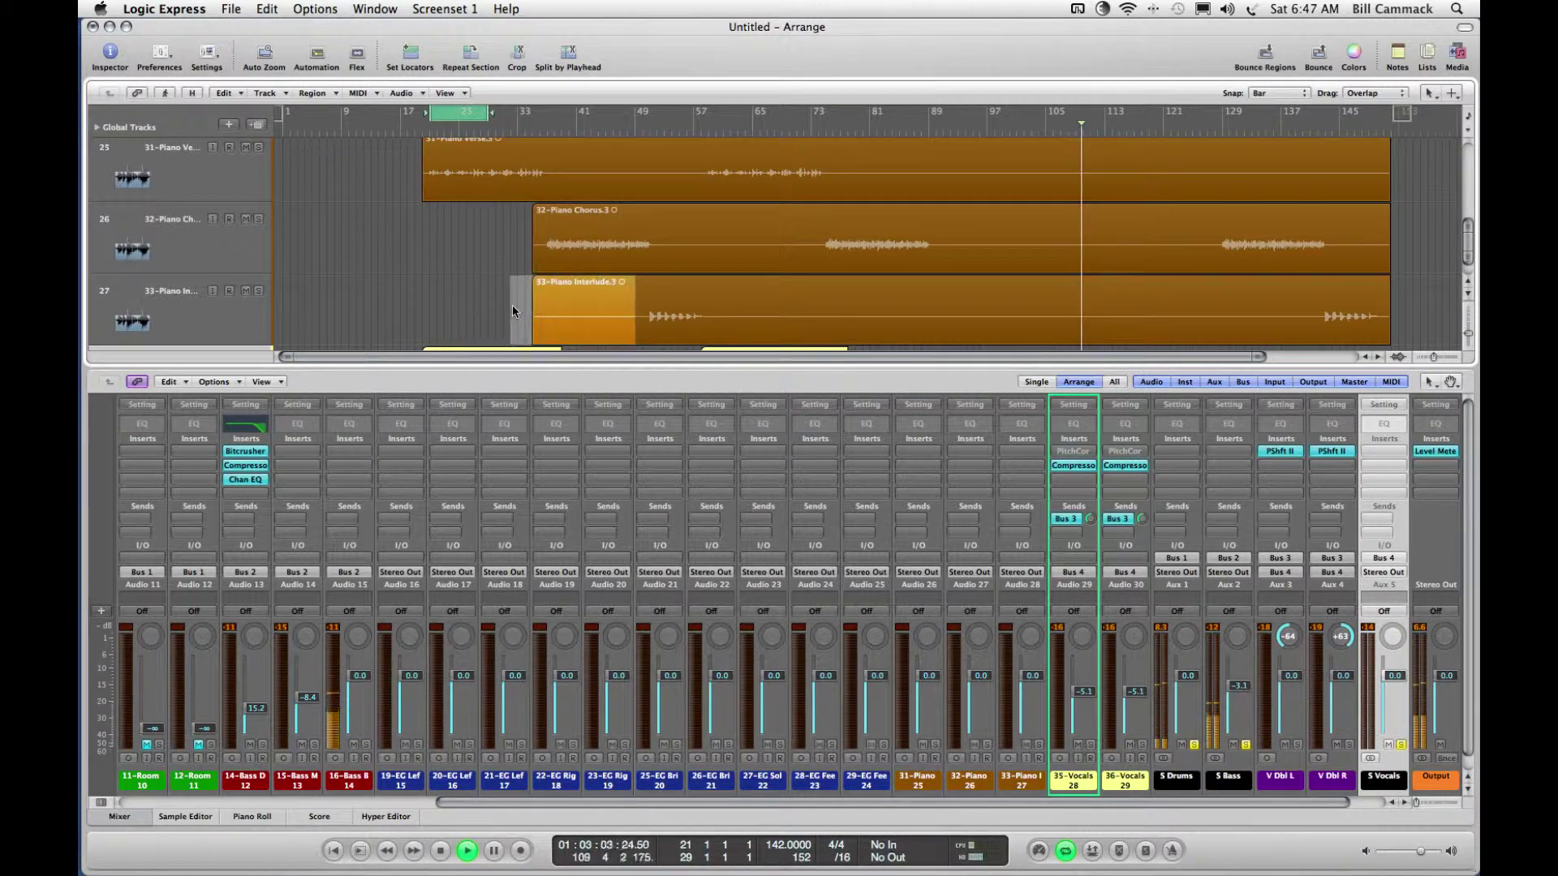
key(Delete)
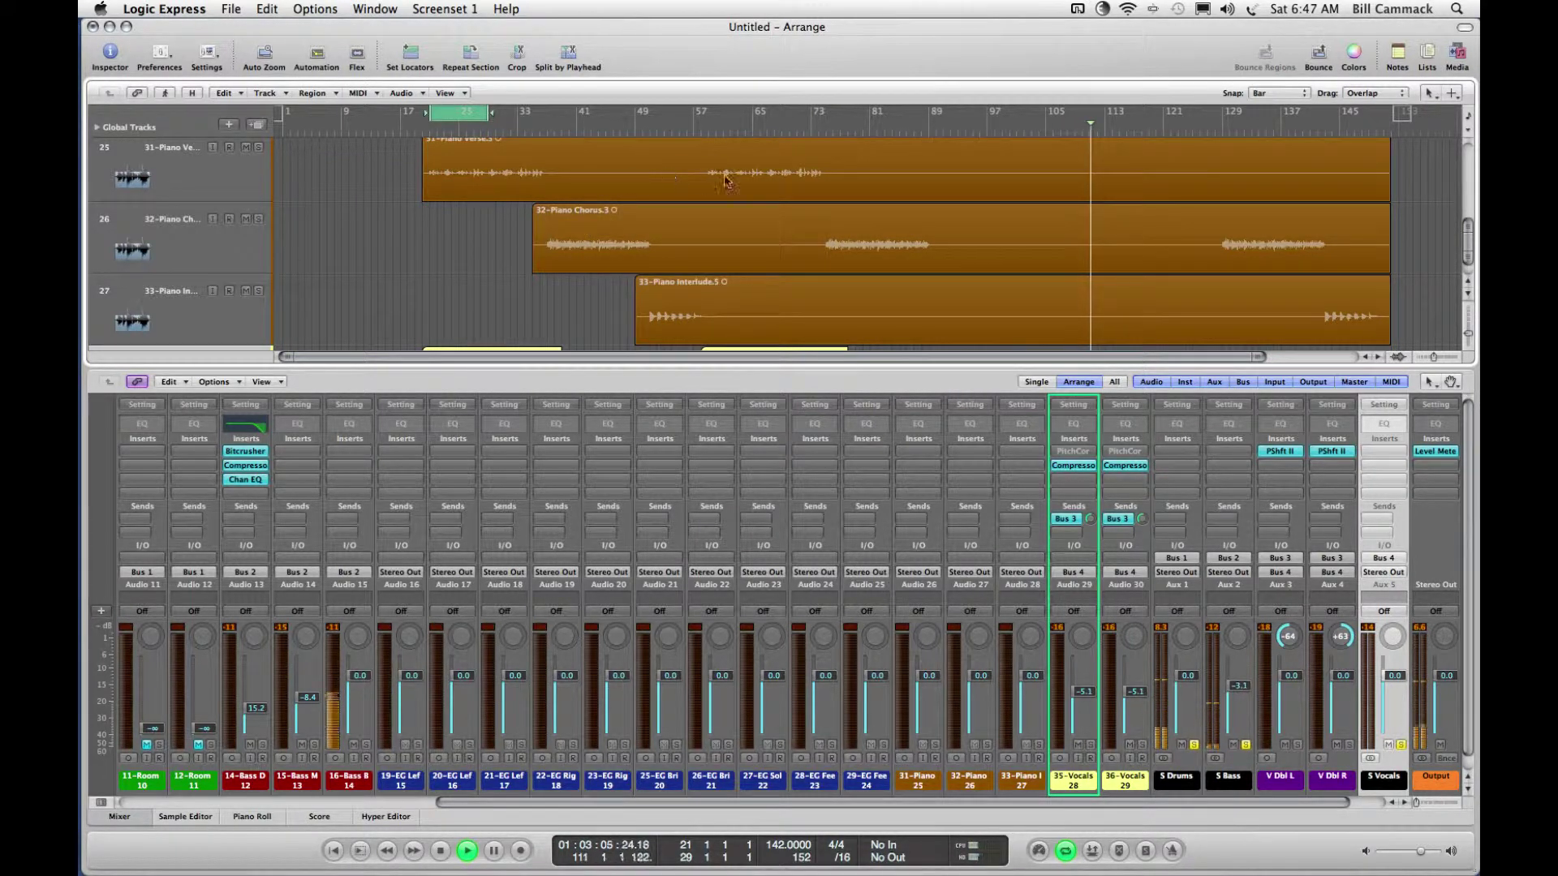
Step: Cut Piano Verse after bar 78, the Chorus gaps, and the Interlude's empty middle
drag(846, 178, 1415, 182)
key(Delete)
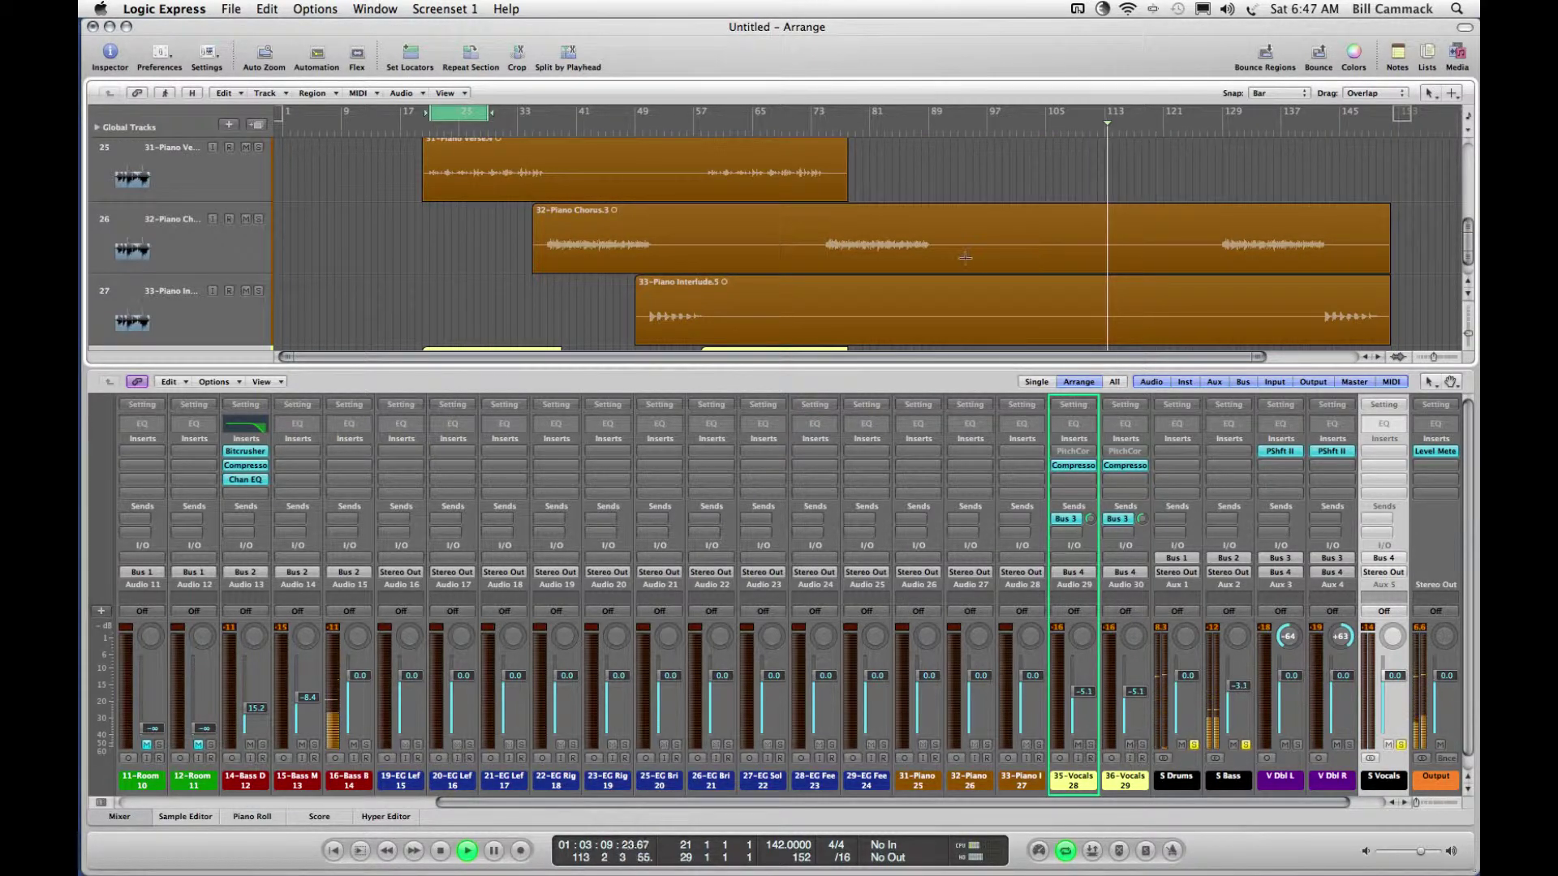
drag(950, 253, 1201, 256)
key(Delete)
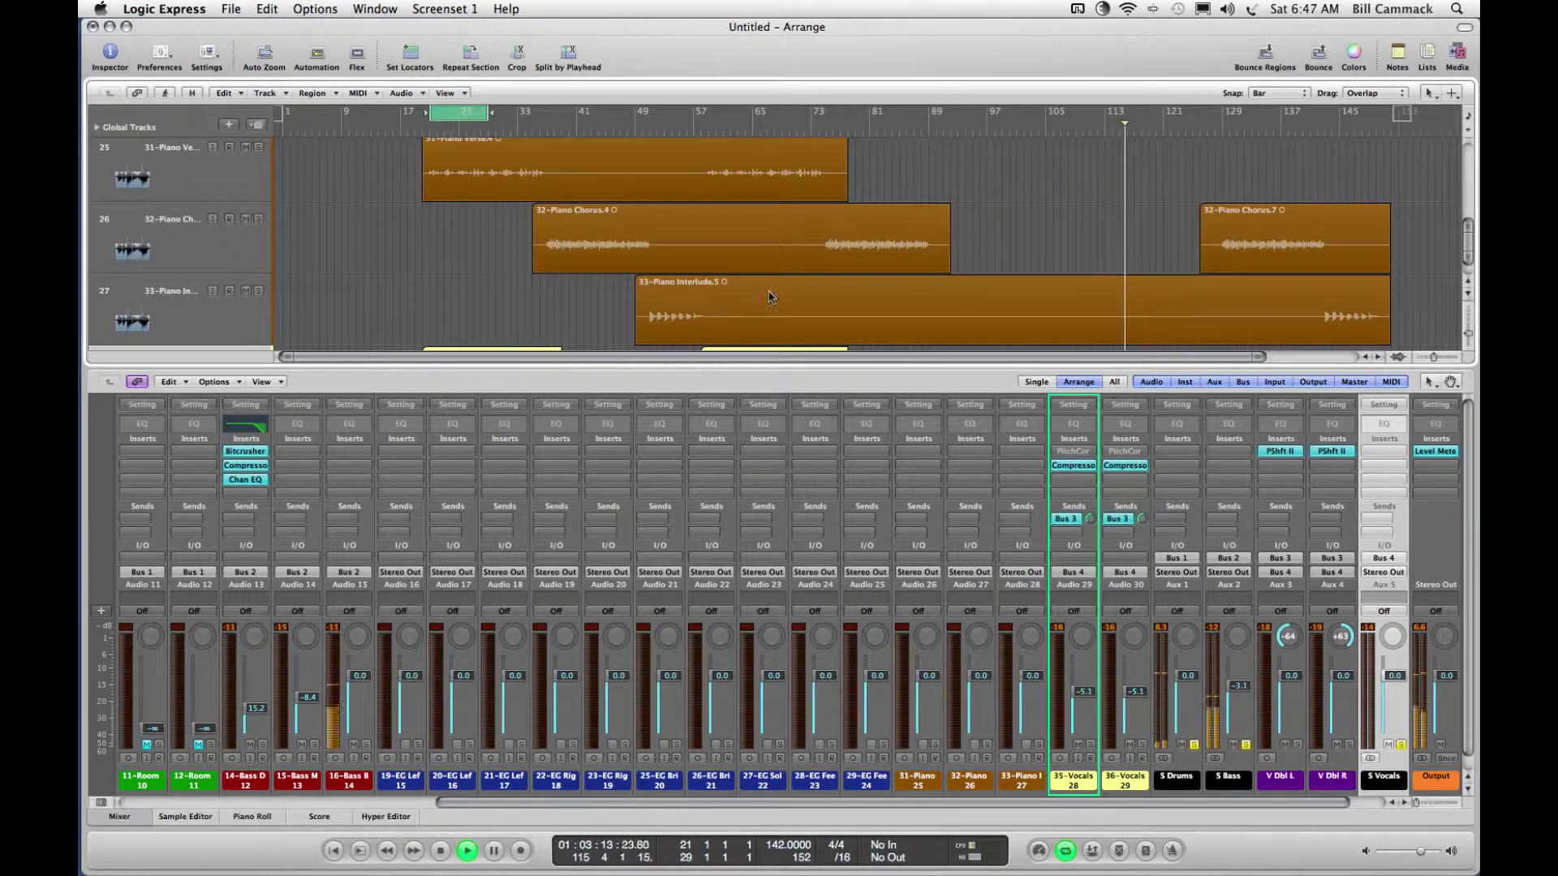
drag(732, 317, 1306, 319)
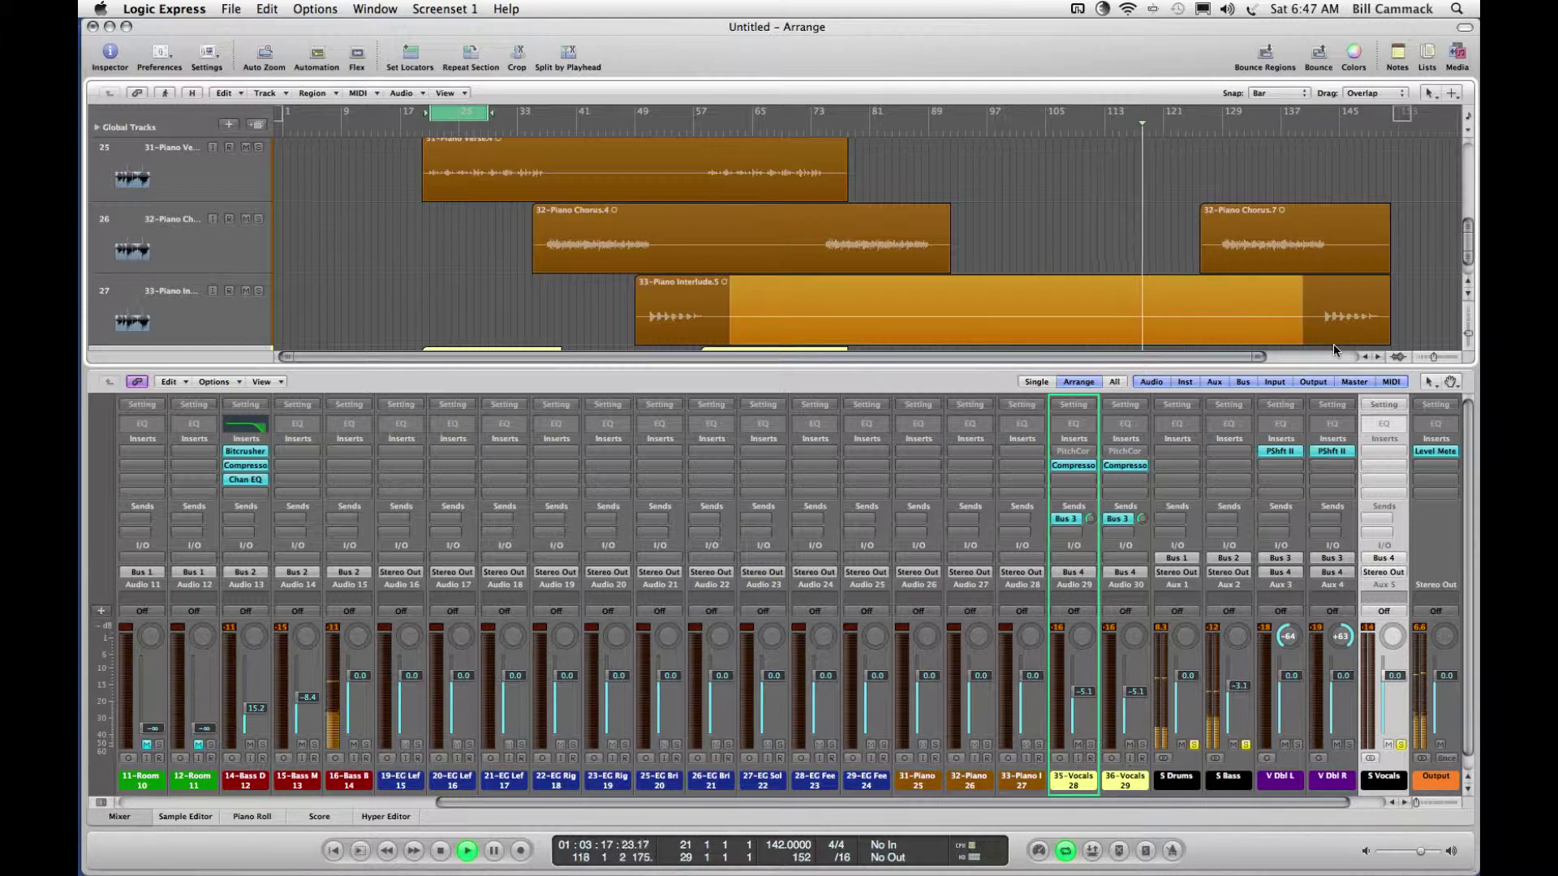
key(Delete)
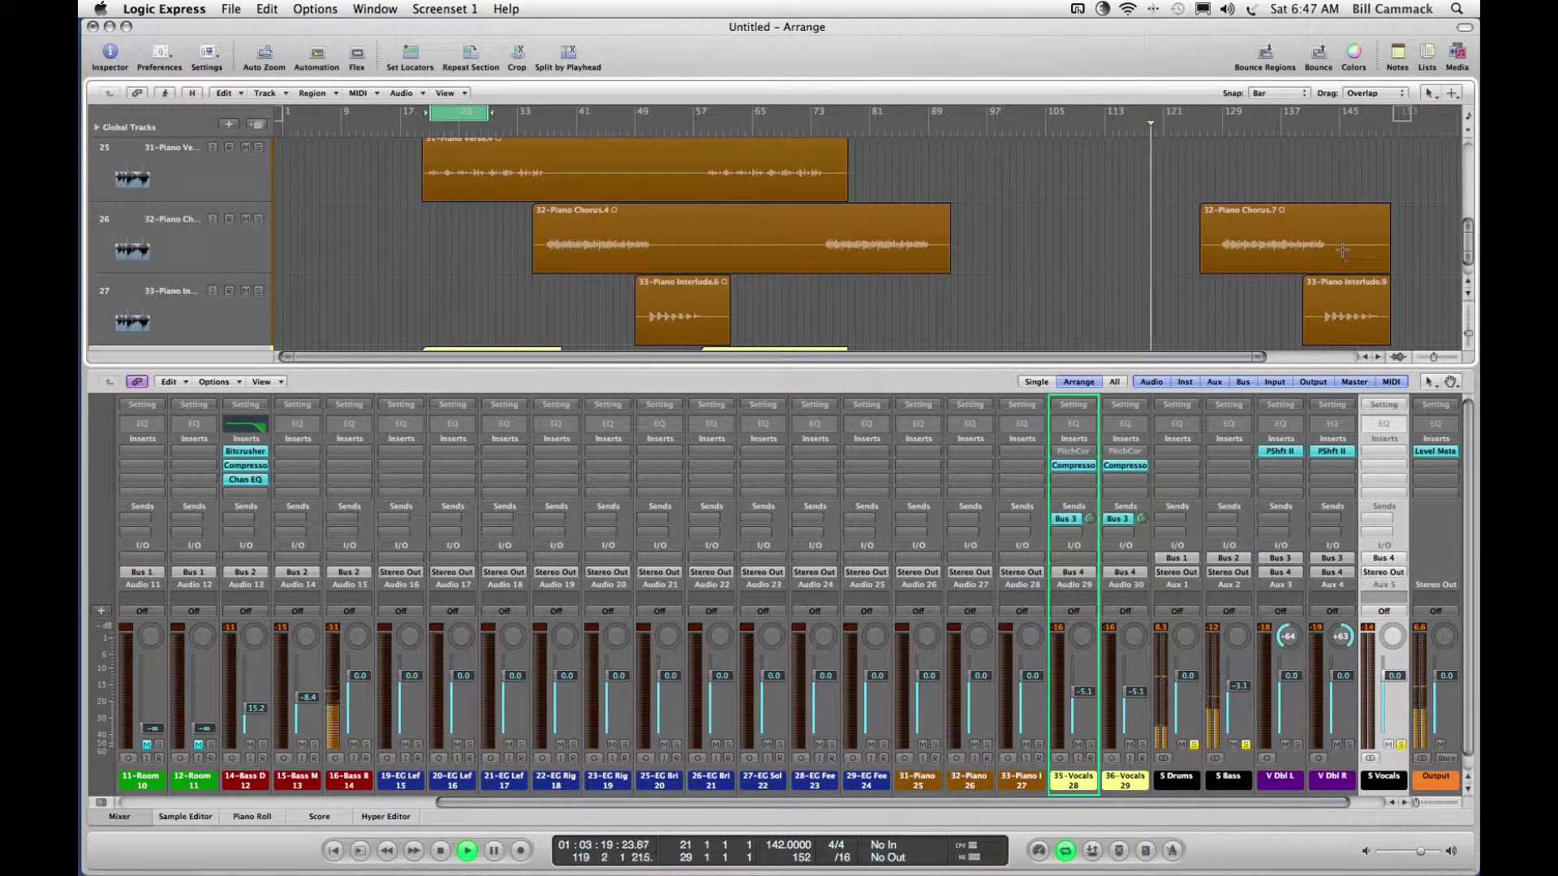
drag(1338, 244, 1411, 256)
key(Delete)
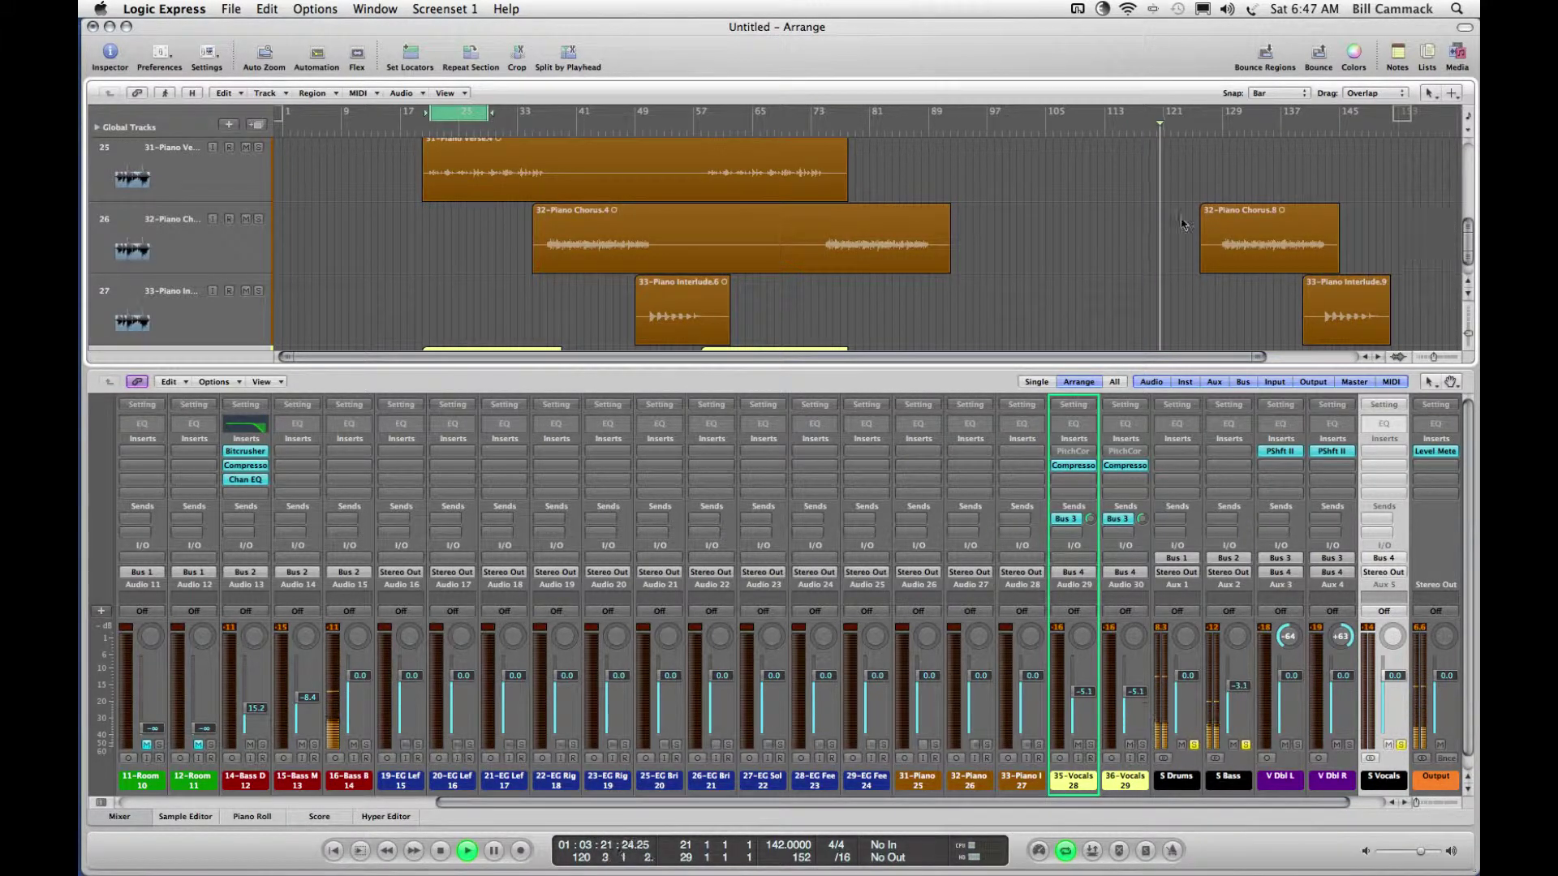
drag(669, 253, 811, 254)
key(Delete)
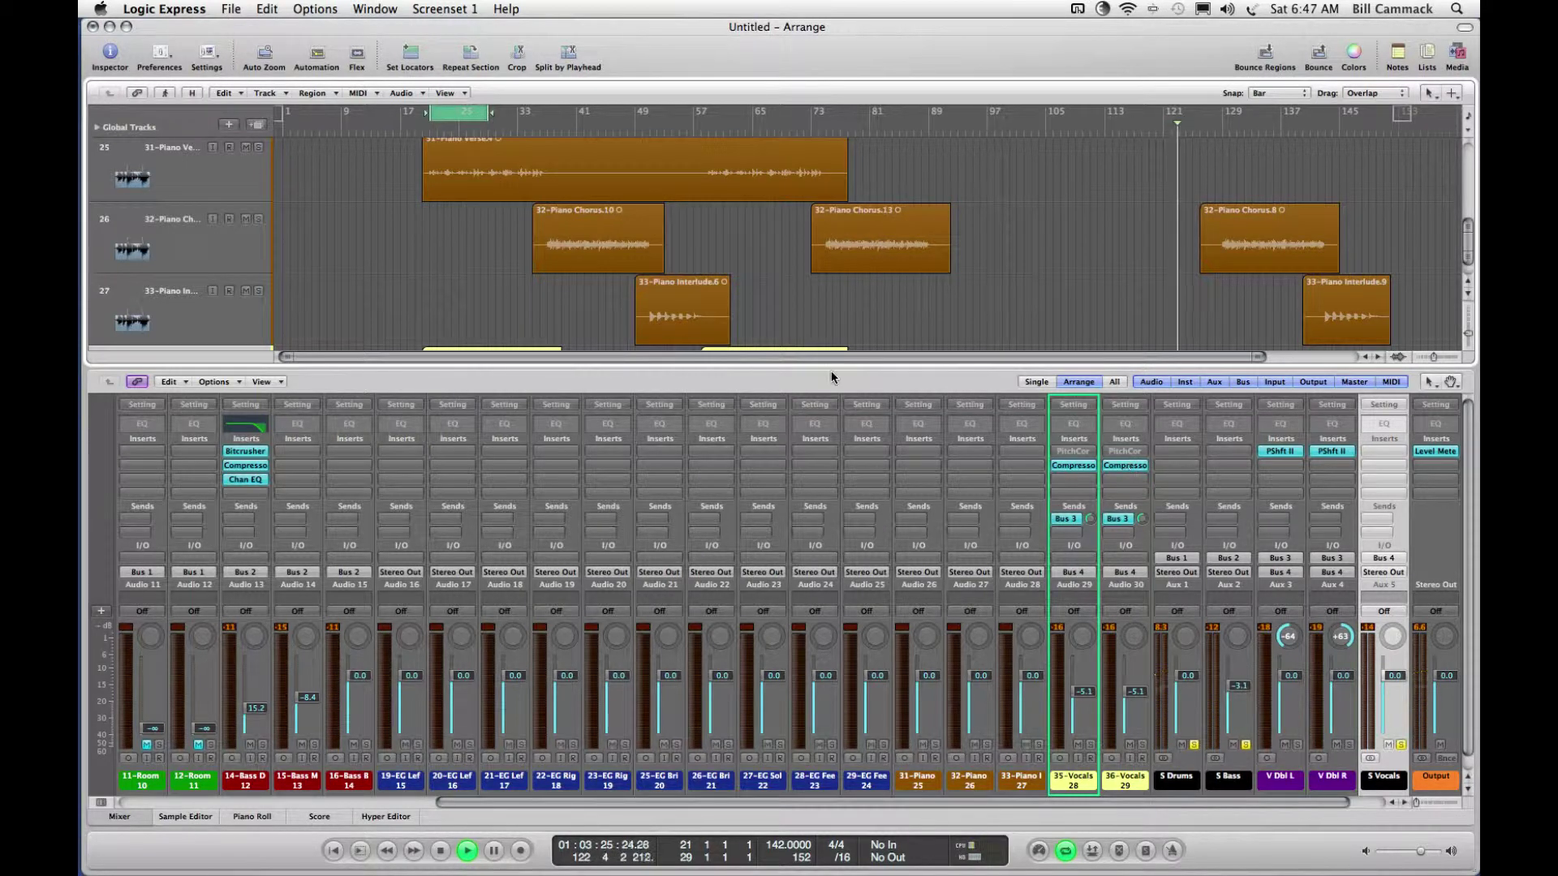
Step: Delete bars 39–57 of the Piano Verse and play the trimmed arrangement
drag(561, 181, 695, 187)
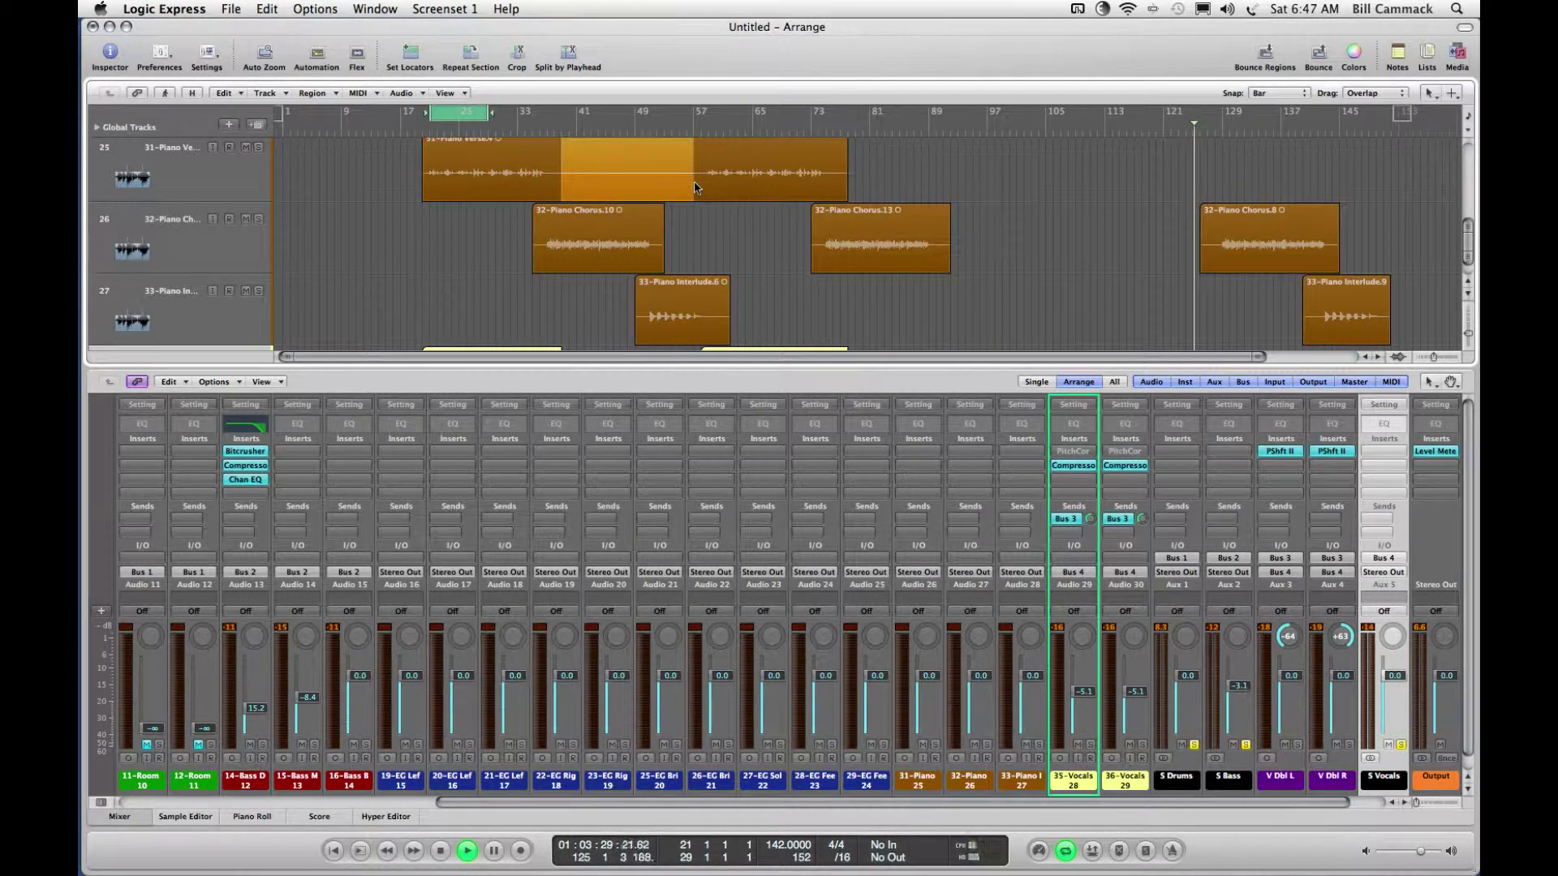
key(space)
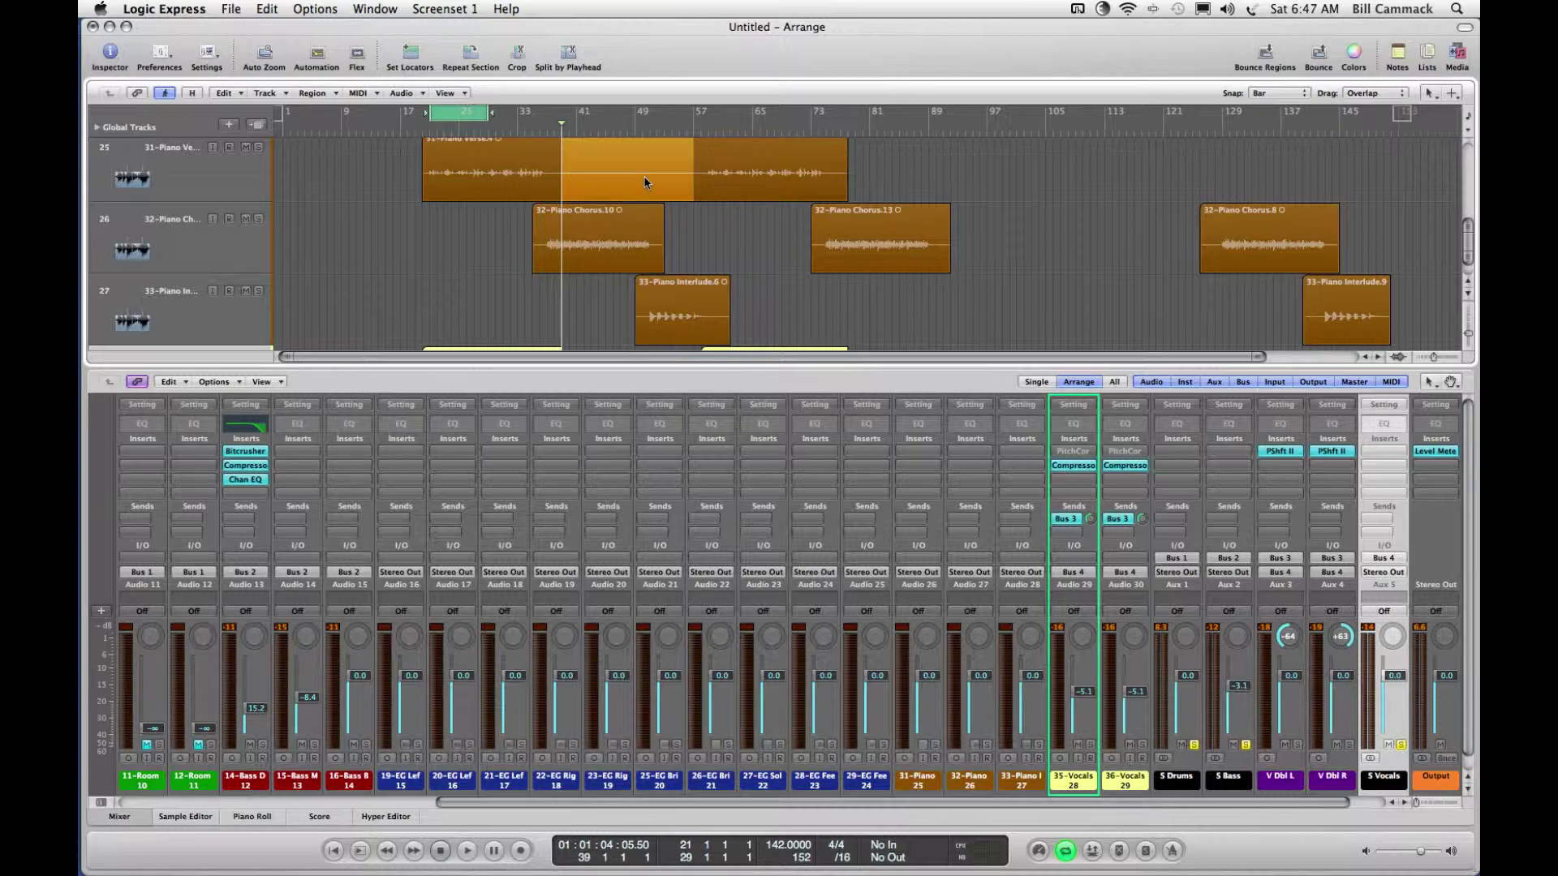
key(Delete)
key(space)
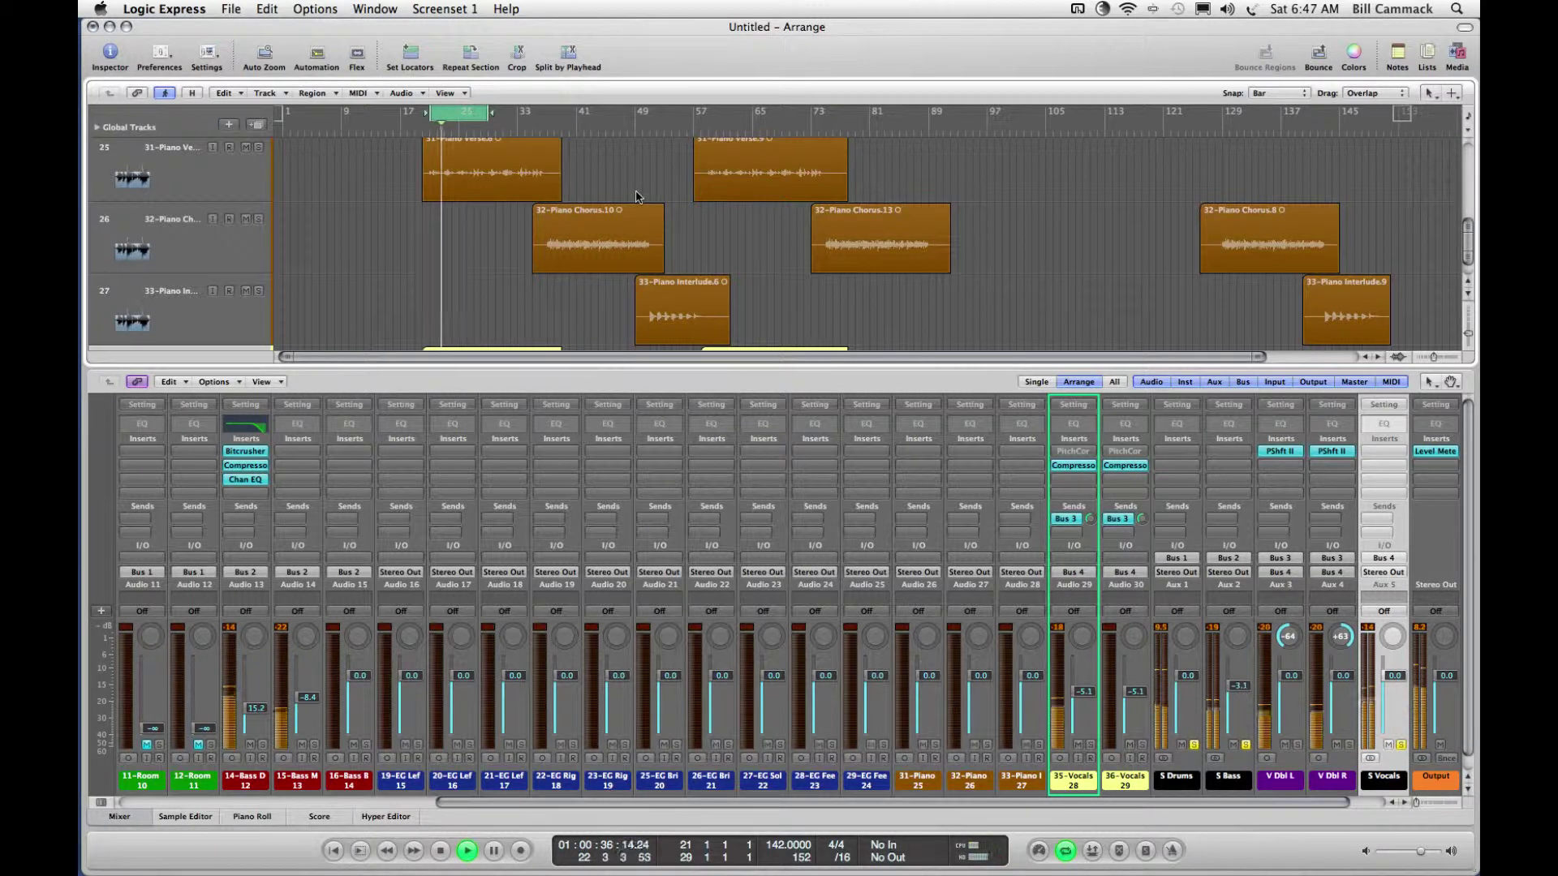
Step: Solo the 31-Piano channel so only the trimmed piano regions play
click(935, 744)
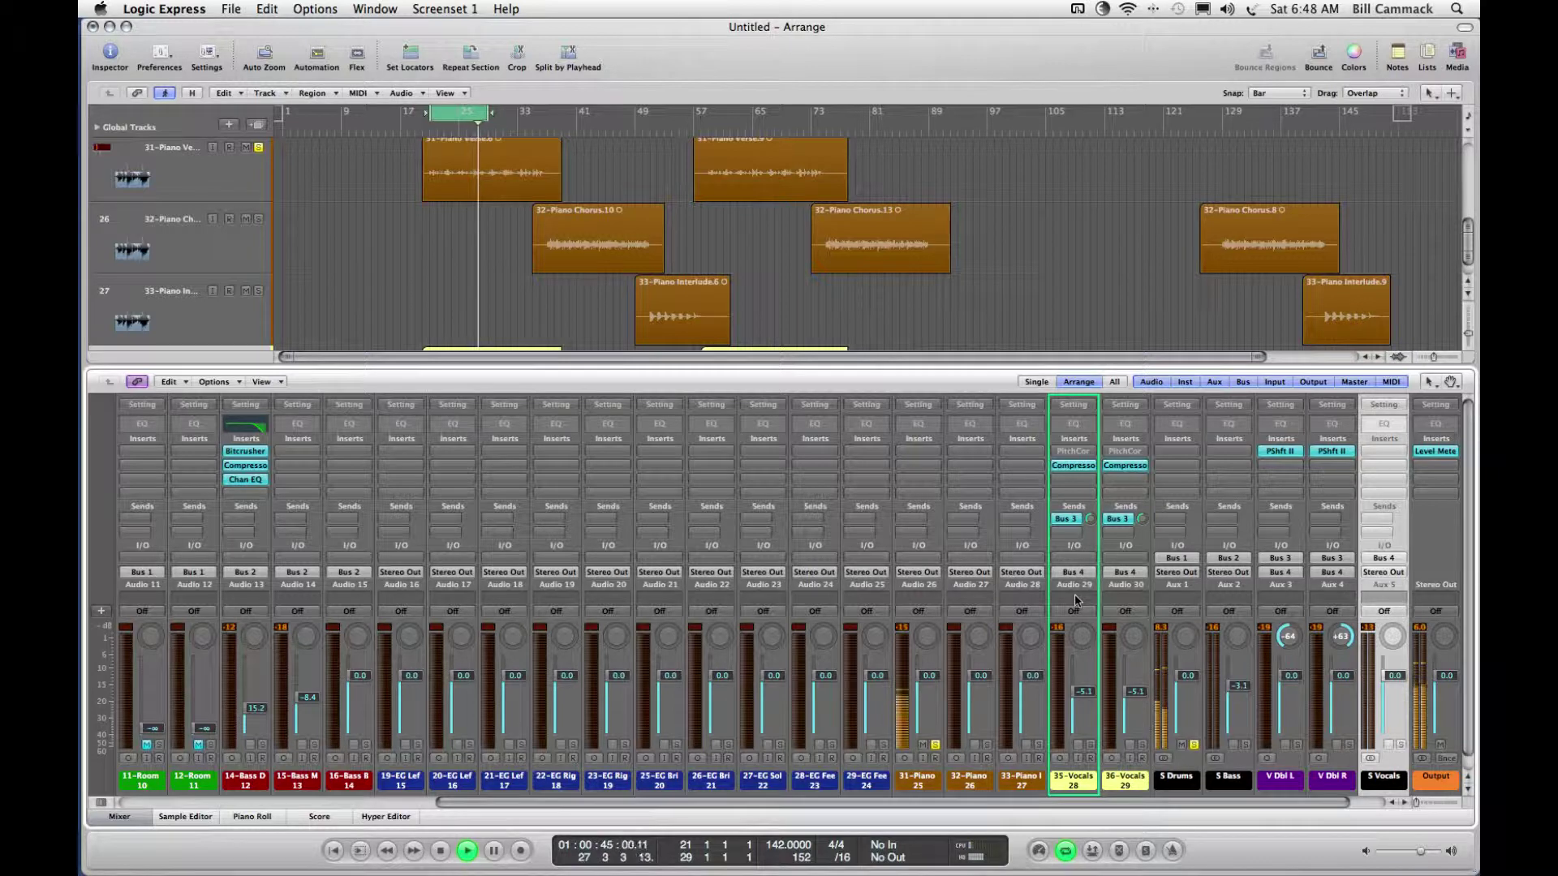
Step: Add a Channel EQ to 31-Piano: cut near 275 Hz, boost 1620 Hz, 6700 Hz shelf, 86 Hz
double_click(916, 425)
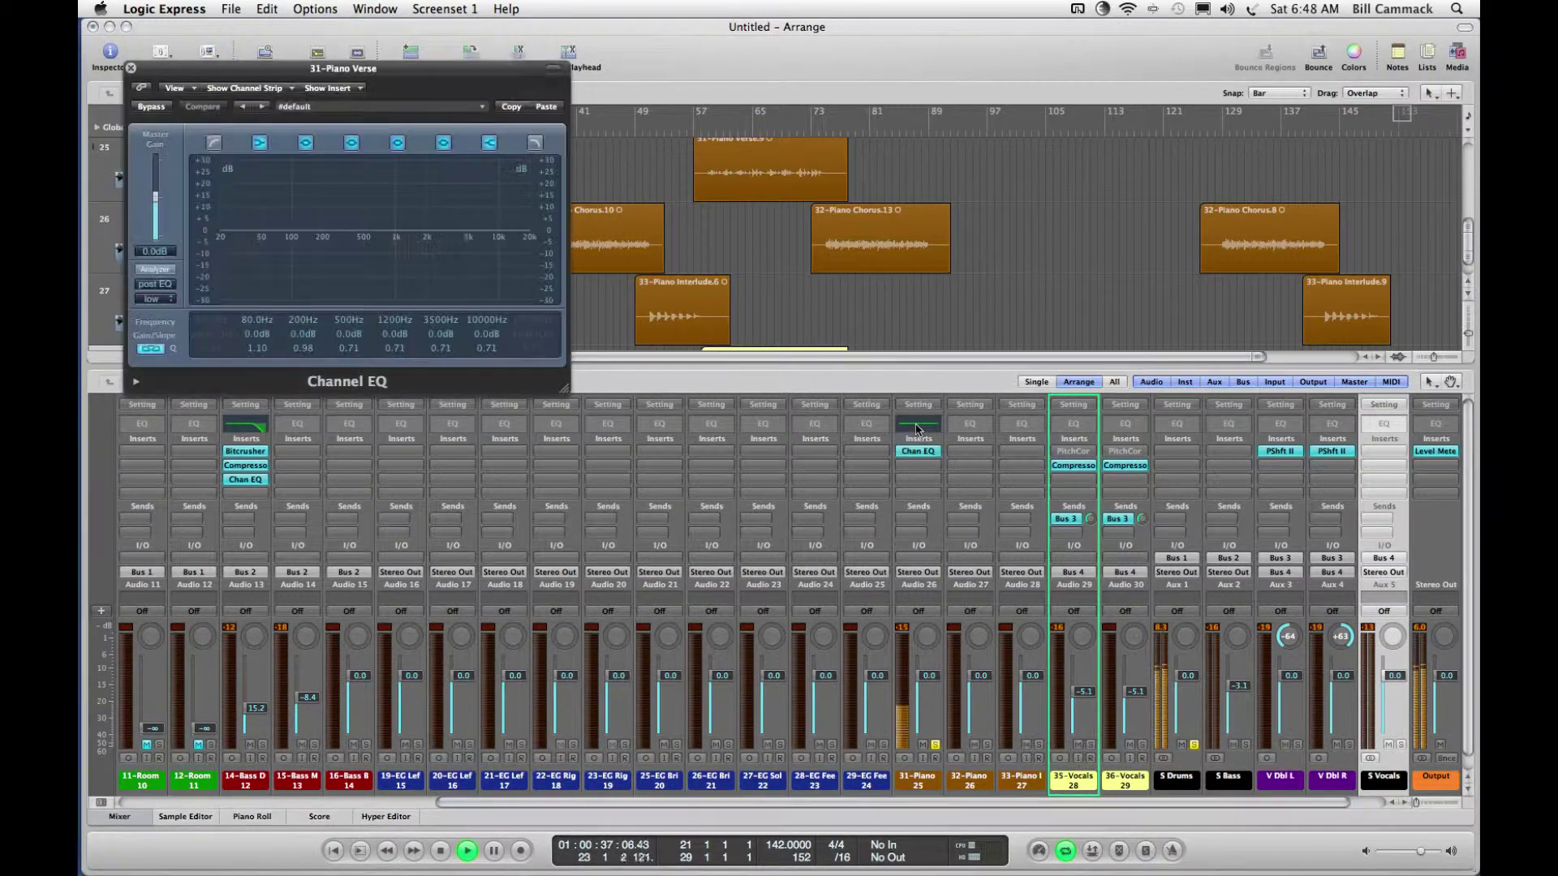
drag(412, 74, 939, 319)
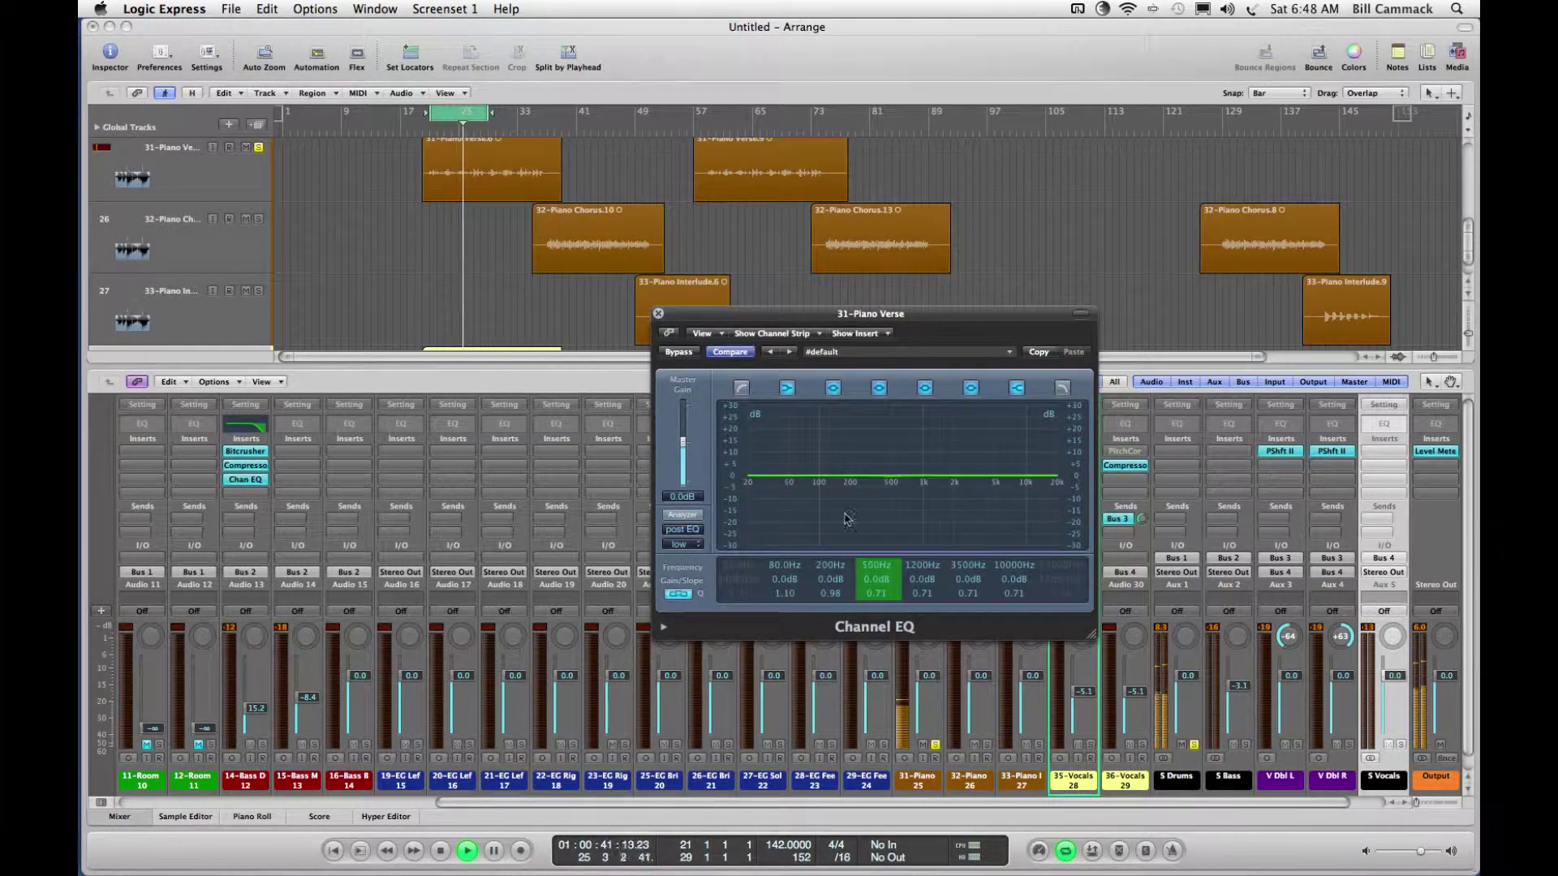
drag(903, 476, 868, 524)
drag(939, 480, 948, 441)
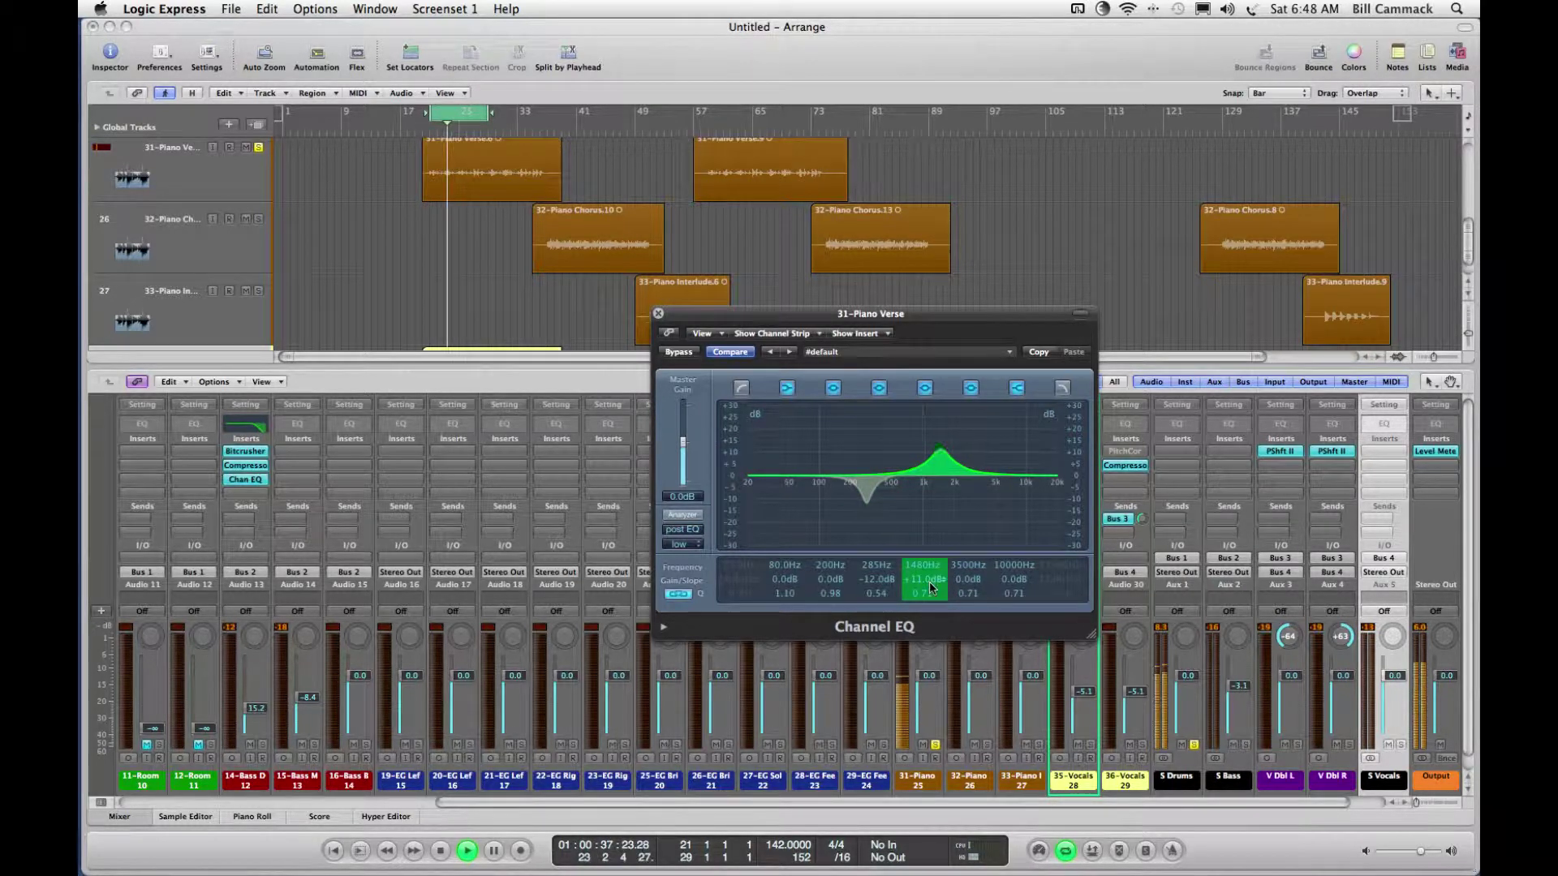
scroll(930, 593, down, 5)
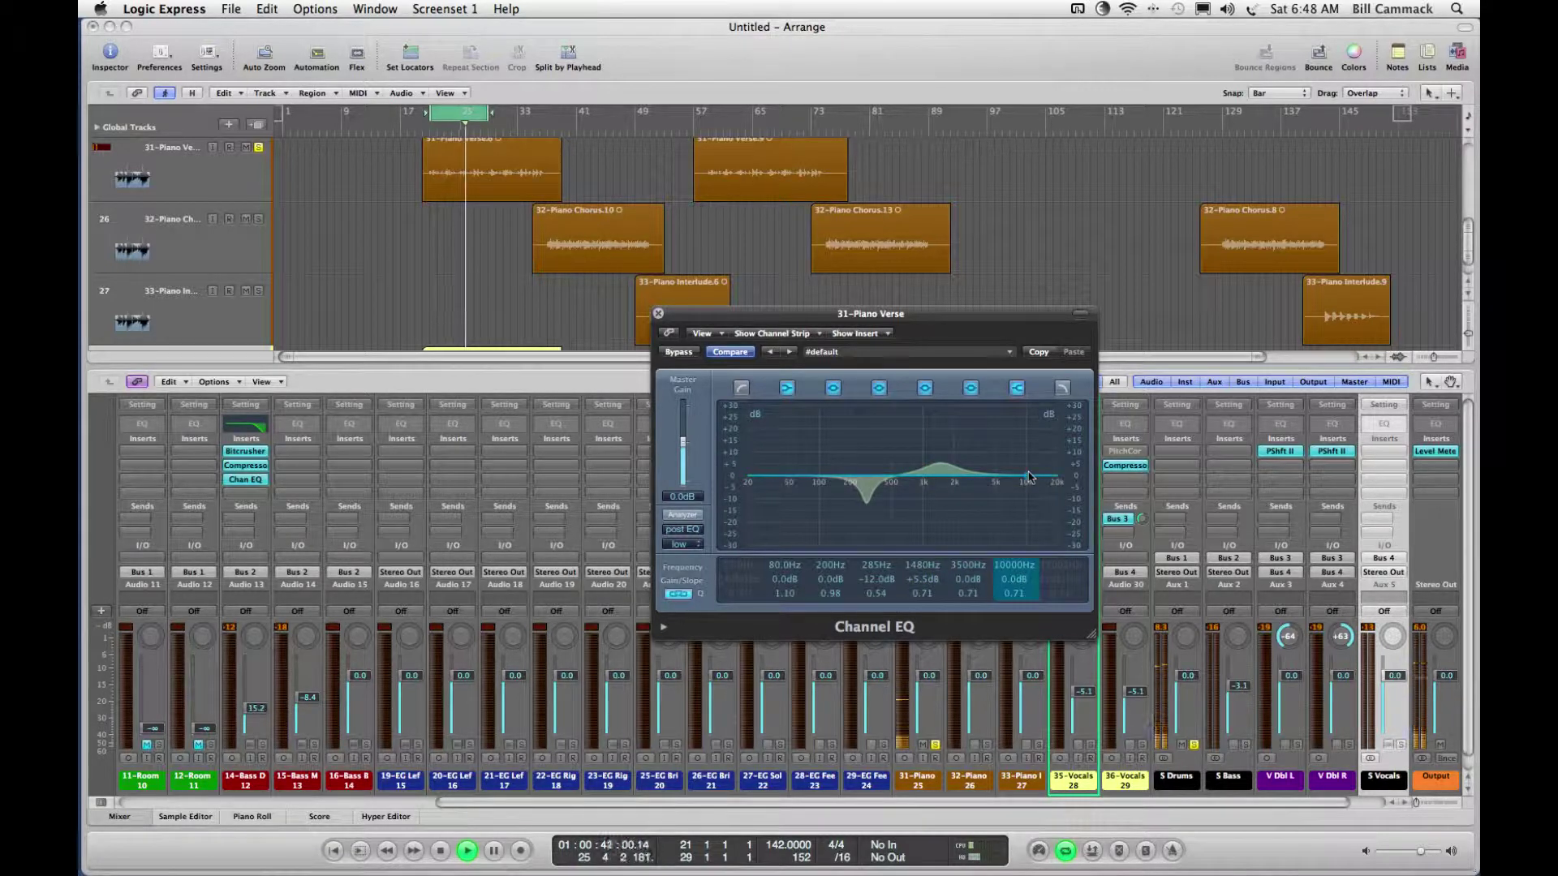
drag(1029, 477, 1013, 427)
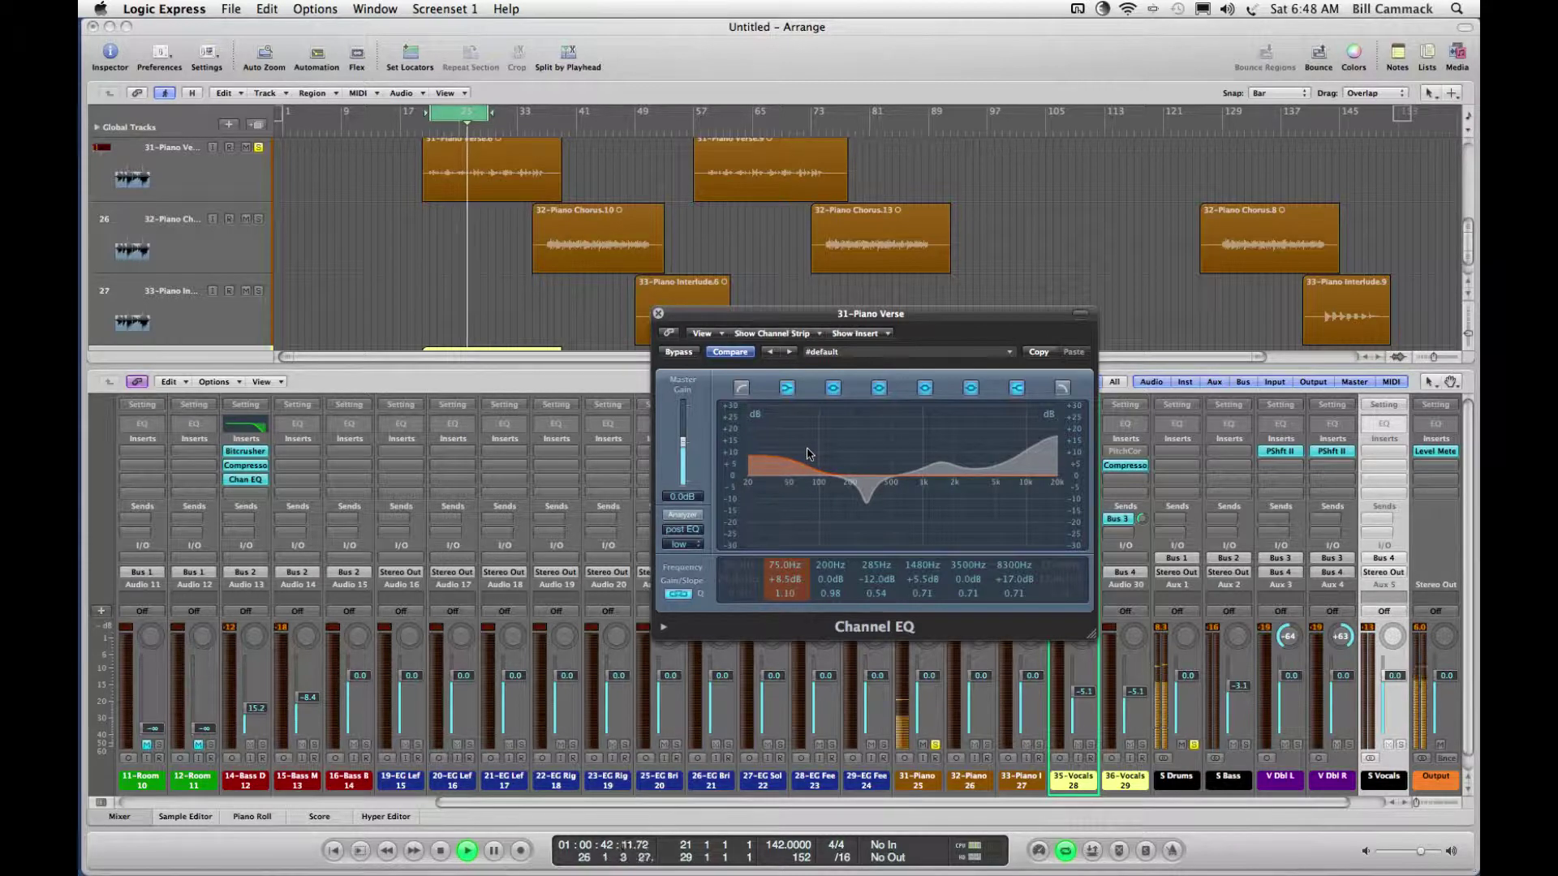
drag(807, 454, 808, 443)
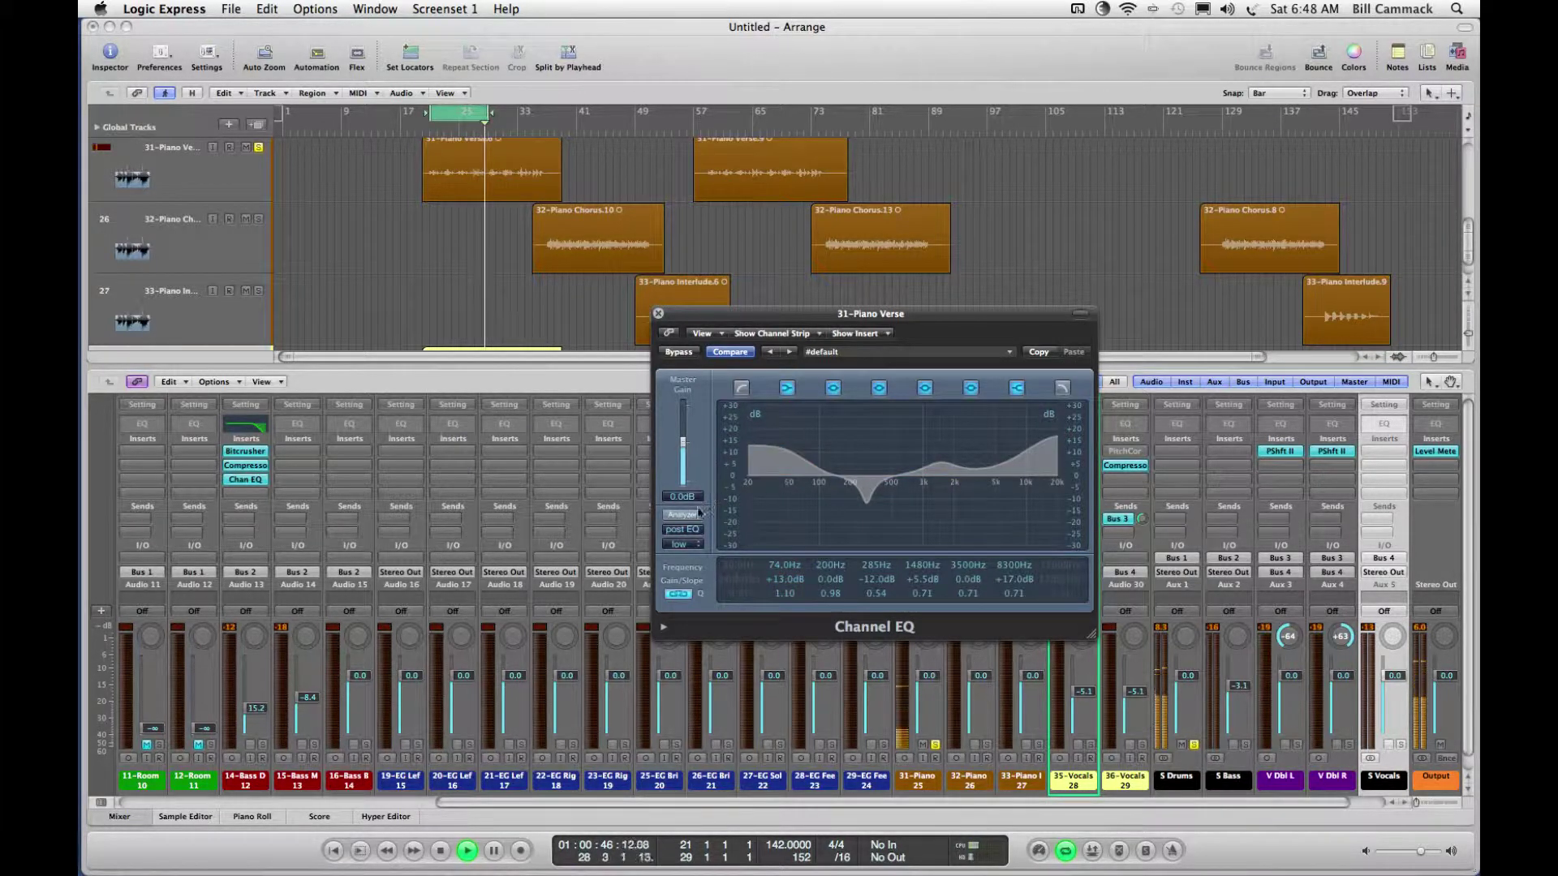
Step: Lower the low shelf to about -0.5 dB and move the 200 Hz band to 126 Hz at +7 dB
click(686, 516)
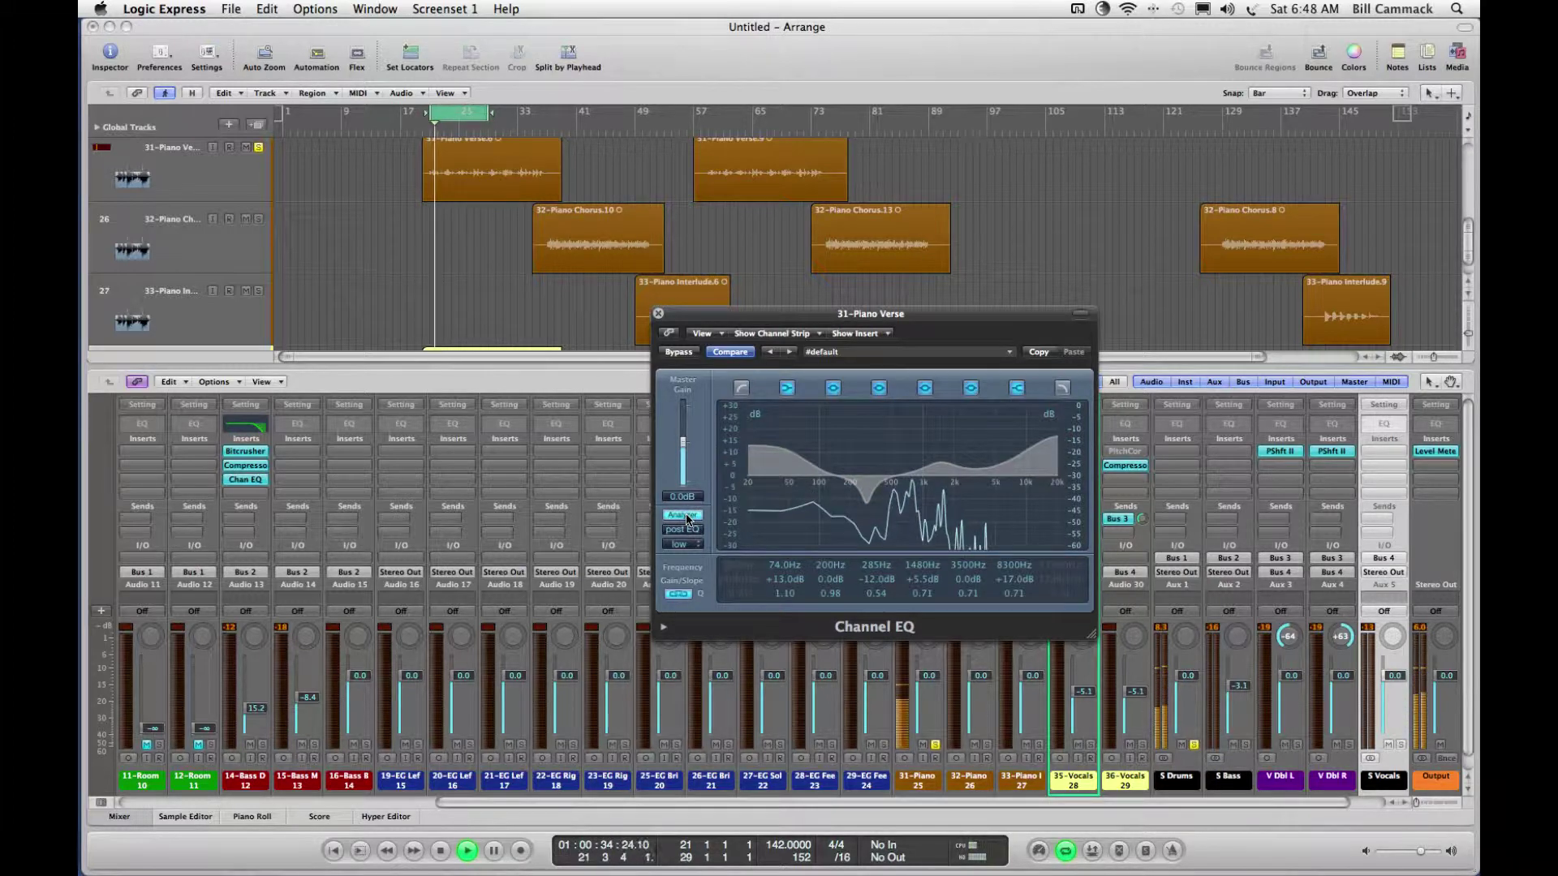
click(684, 516)
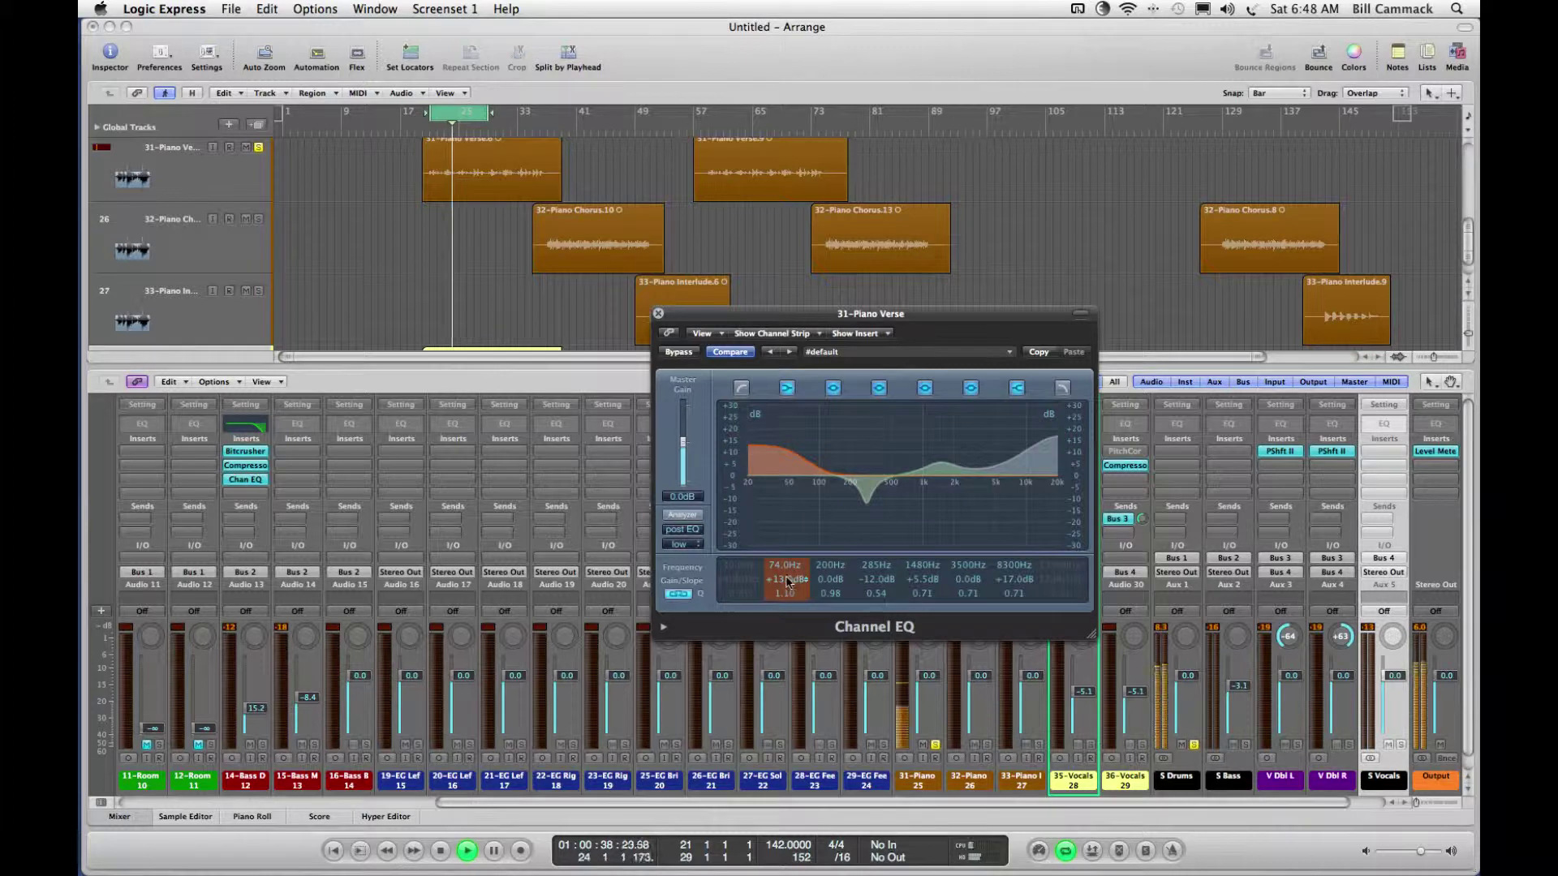
drag(784, 590, 785, 605)
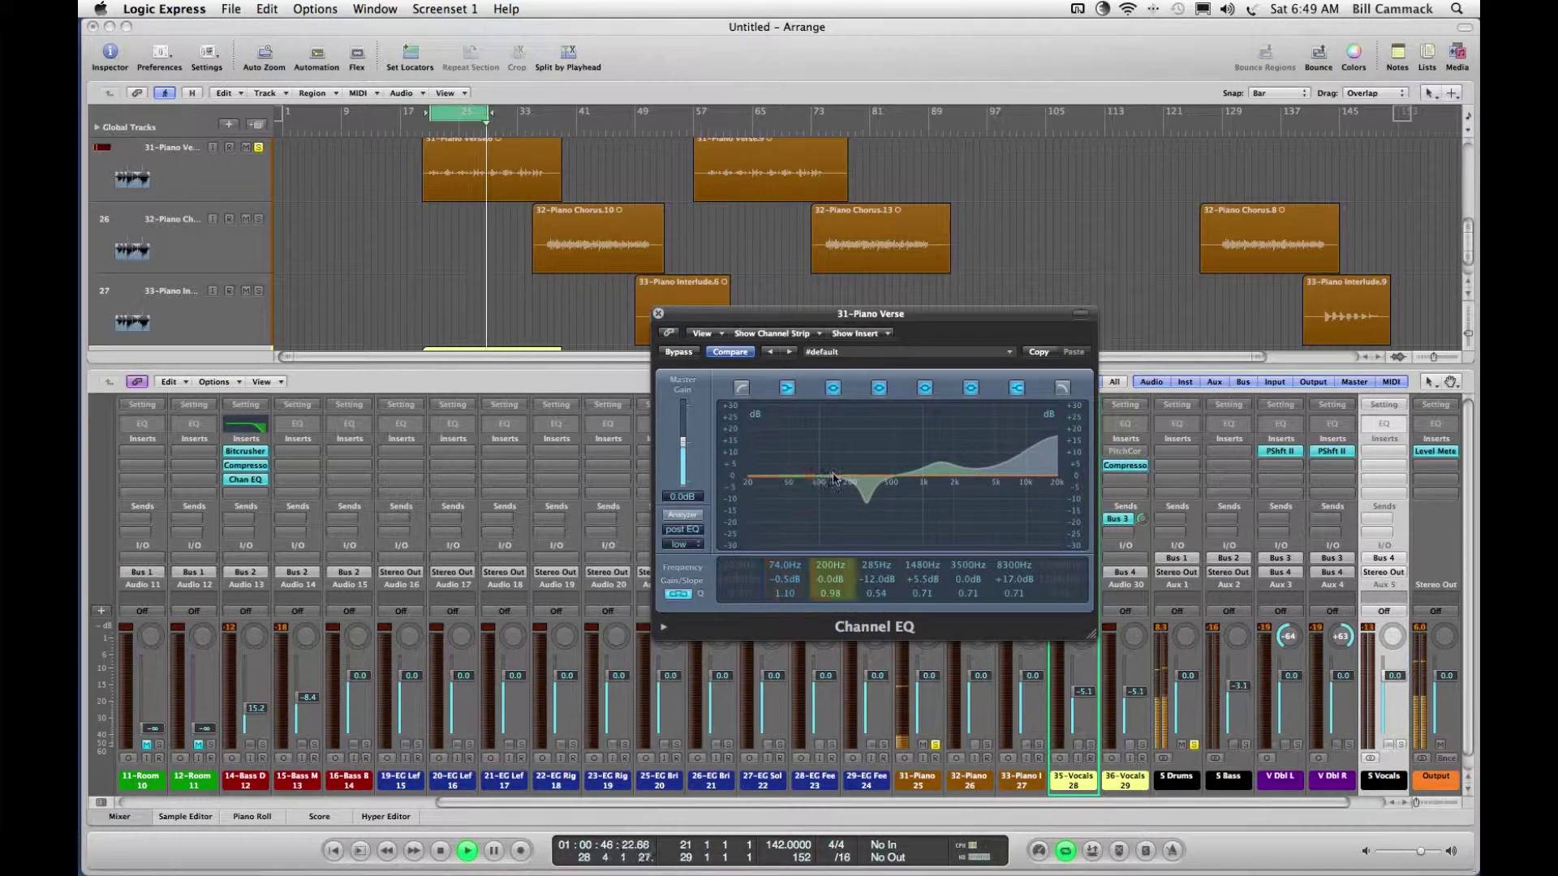
drag(851, 480, 838, 420)
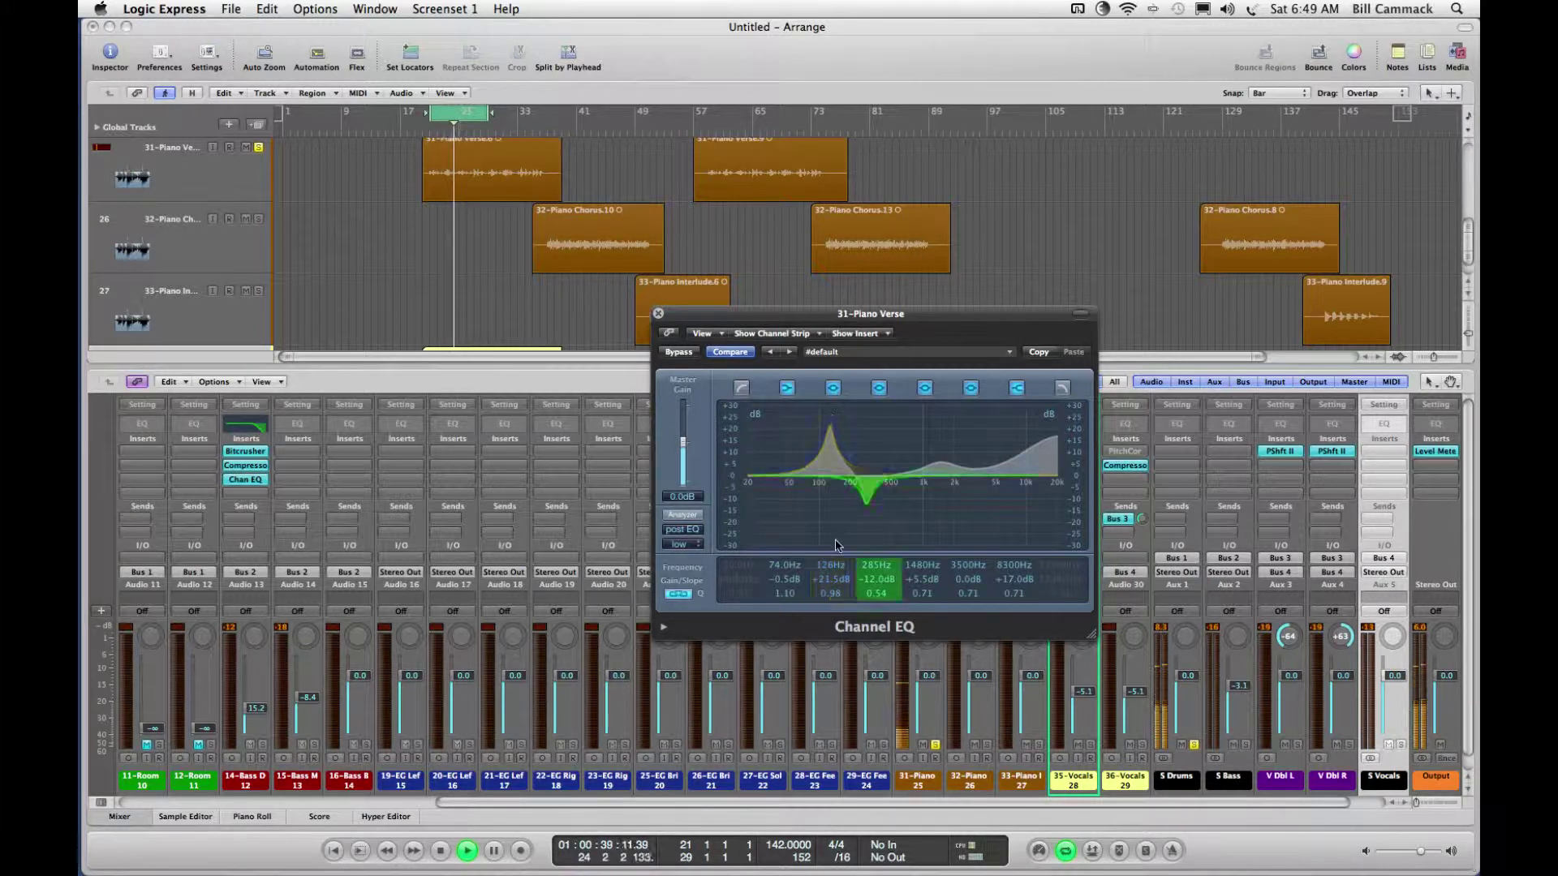
drag(834, 585, 832, 607)
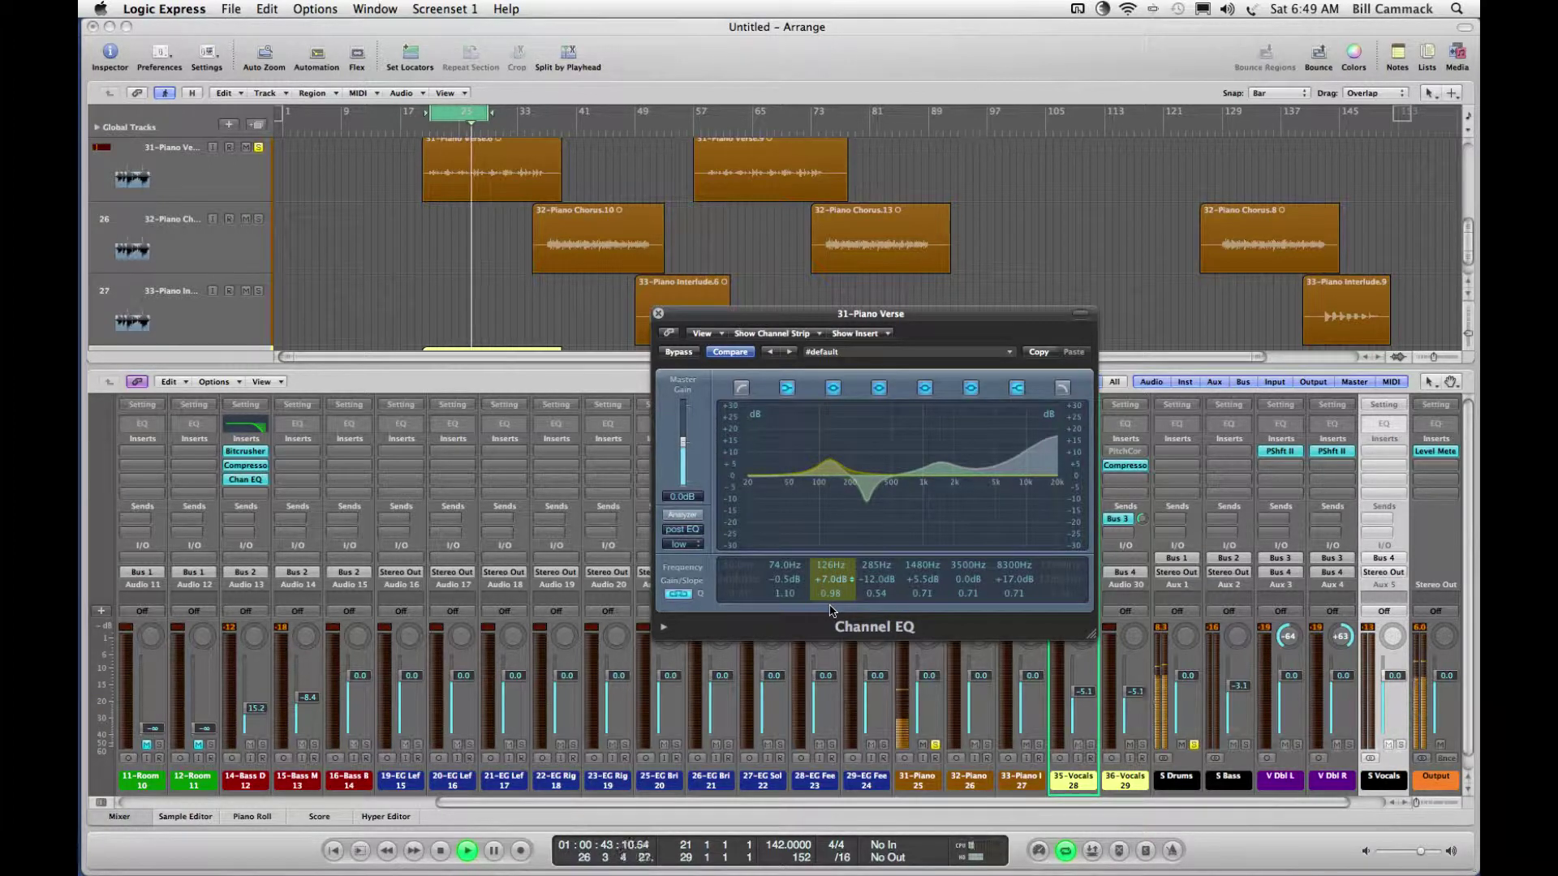
Step: Insert a mono Exciter after the Channel EQ on 31-Piano, frequency lowered to about 460 Hz
click(659, 314)
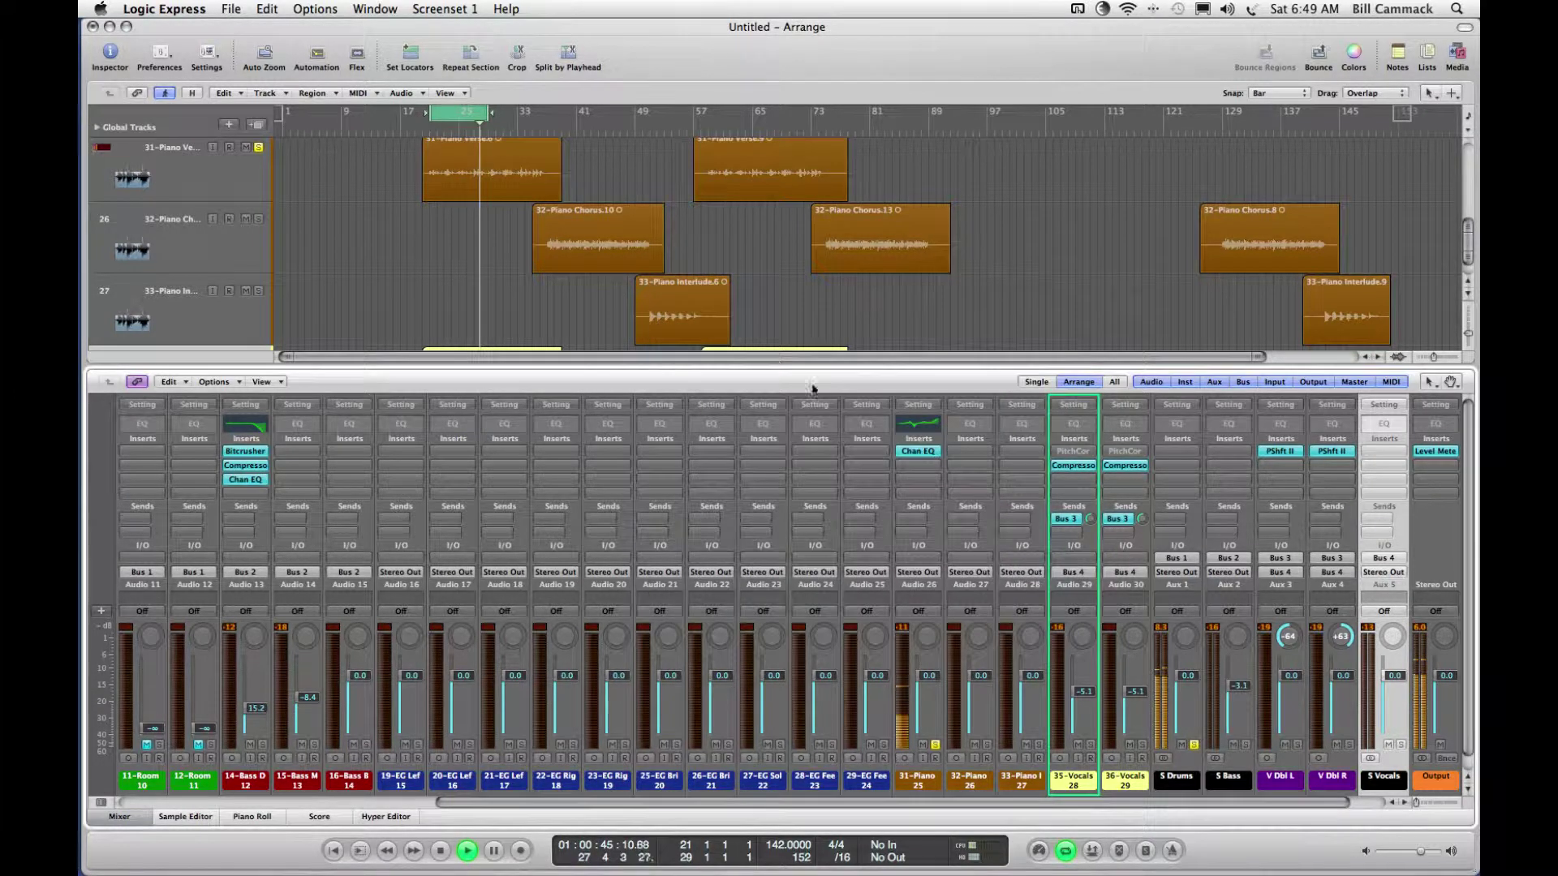
click(920, 454)
mouse_move(981, 583)
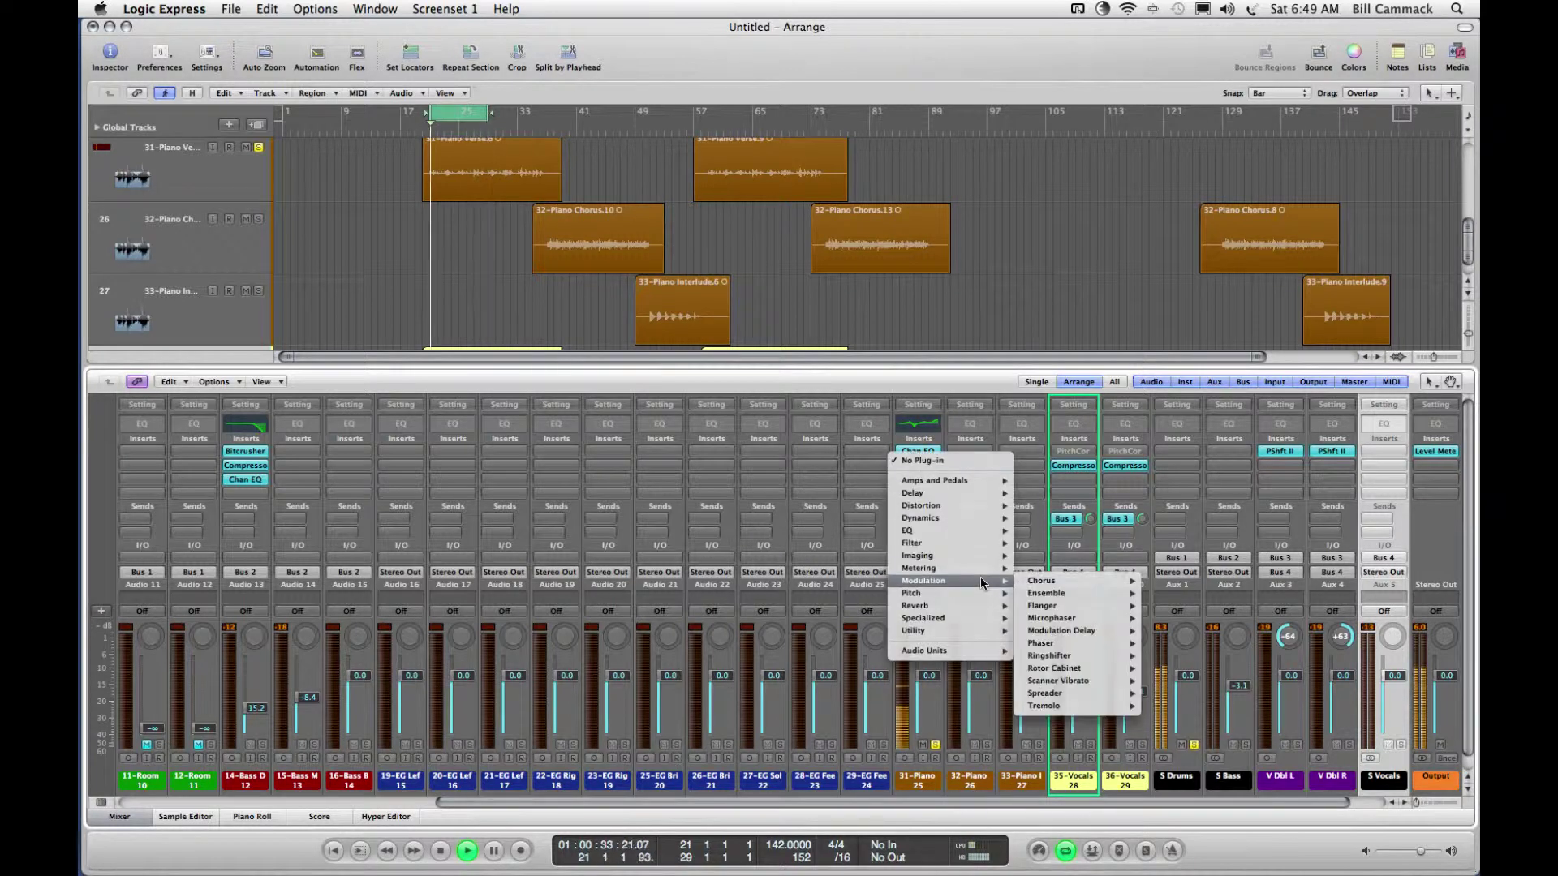
click(873, 452)
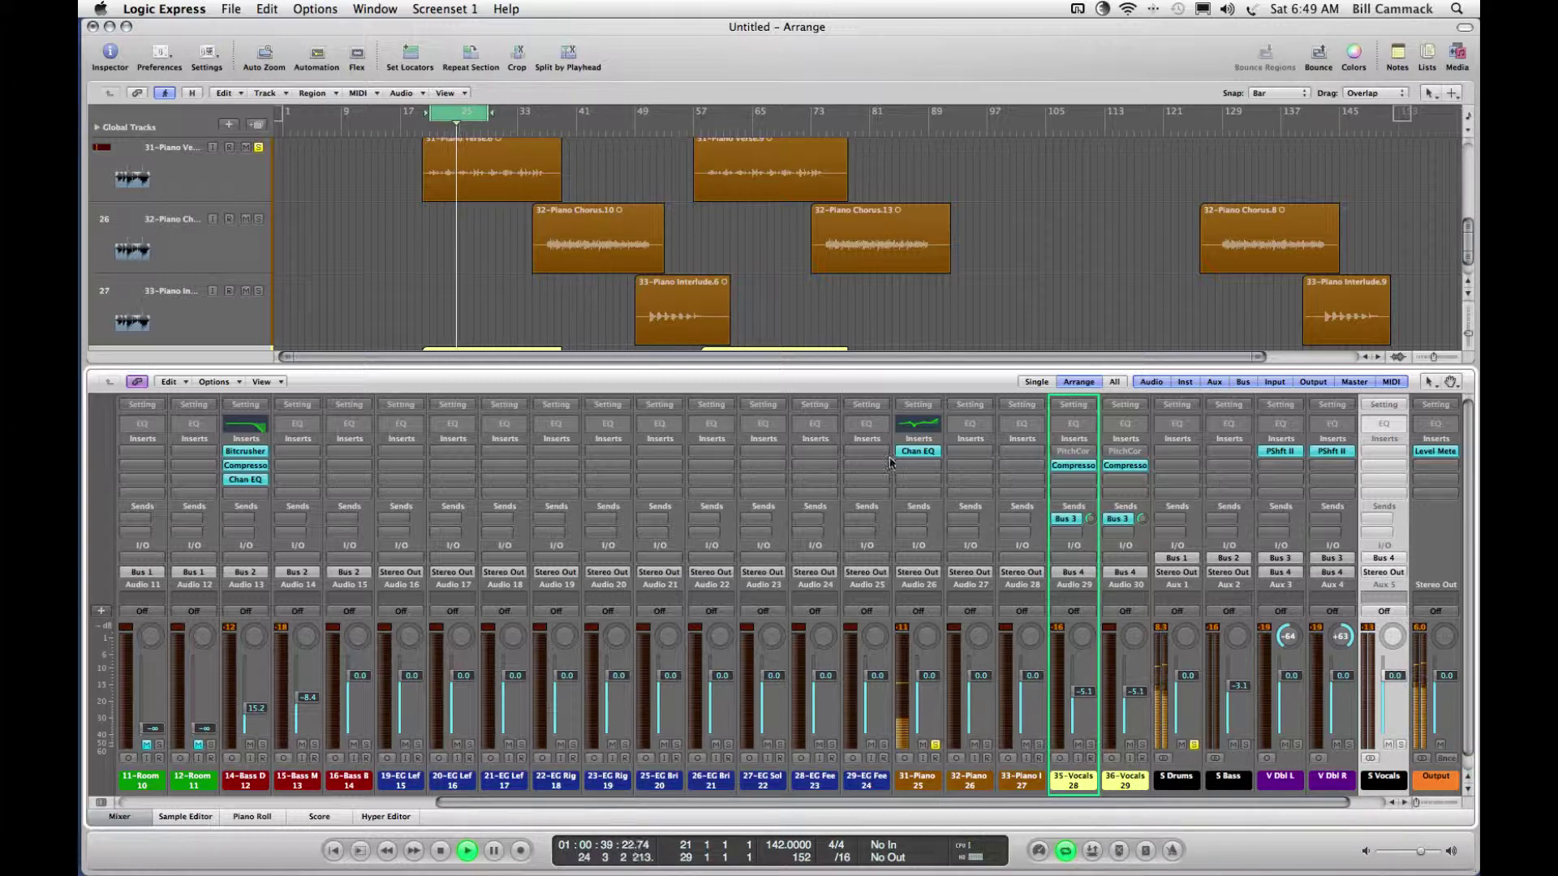
click(909, 466)
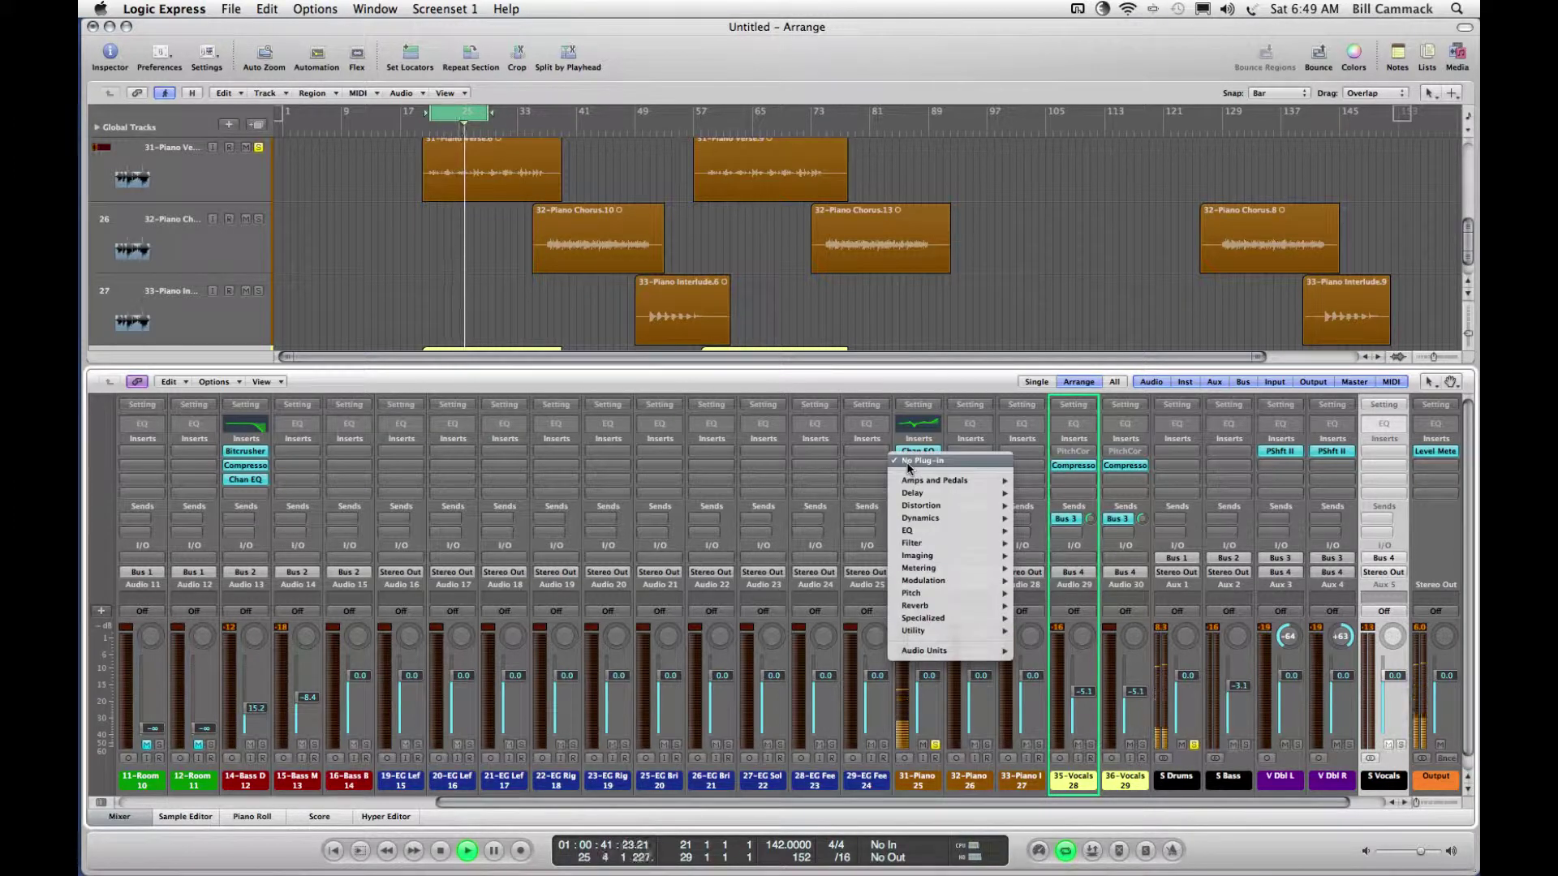
mouse_move(930, 498)
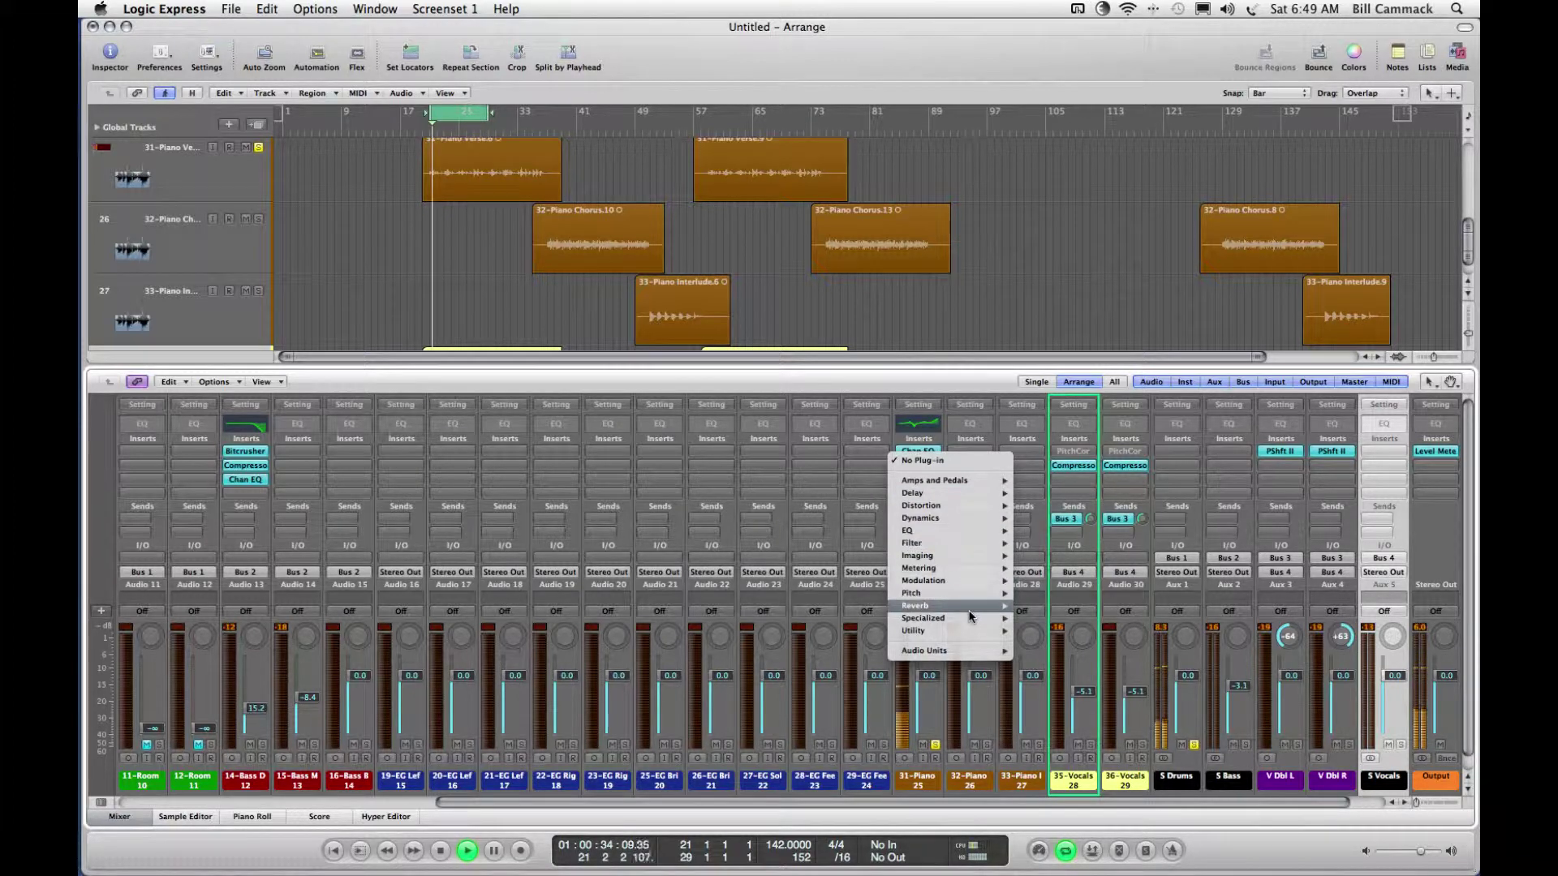
mouse_move(1076, 634)
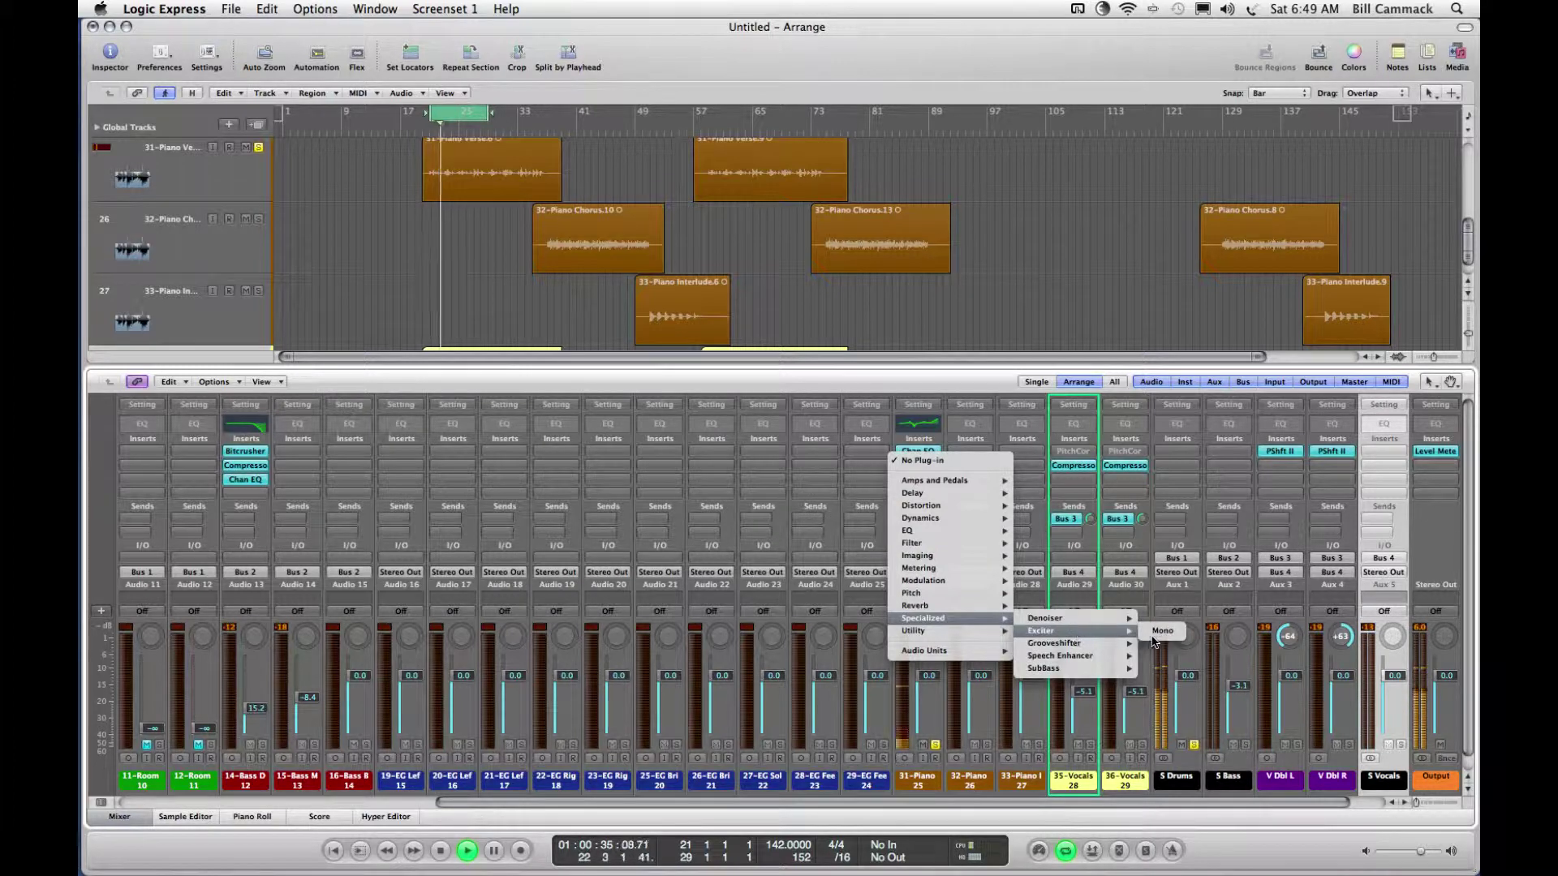
click(1160, 632)
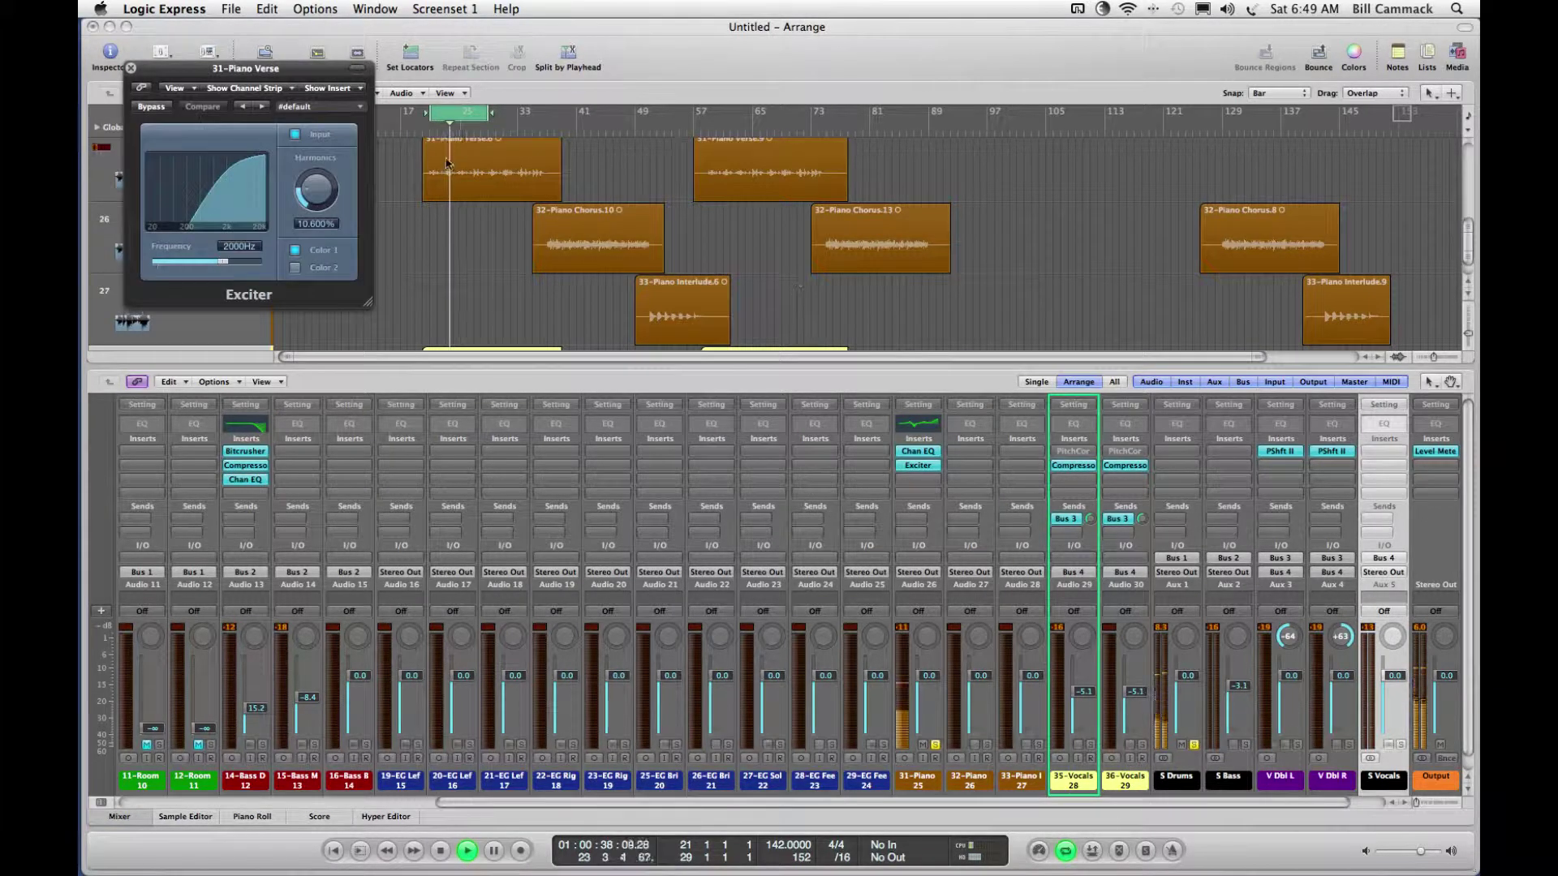
drag(280, 72, 793, 431)
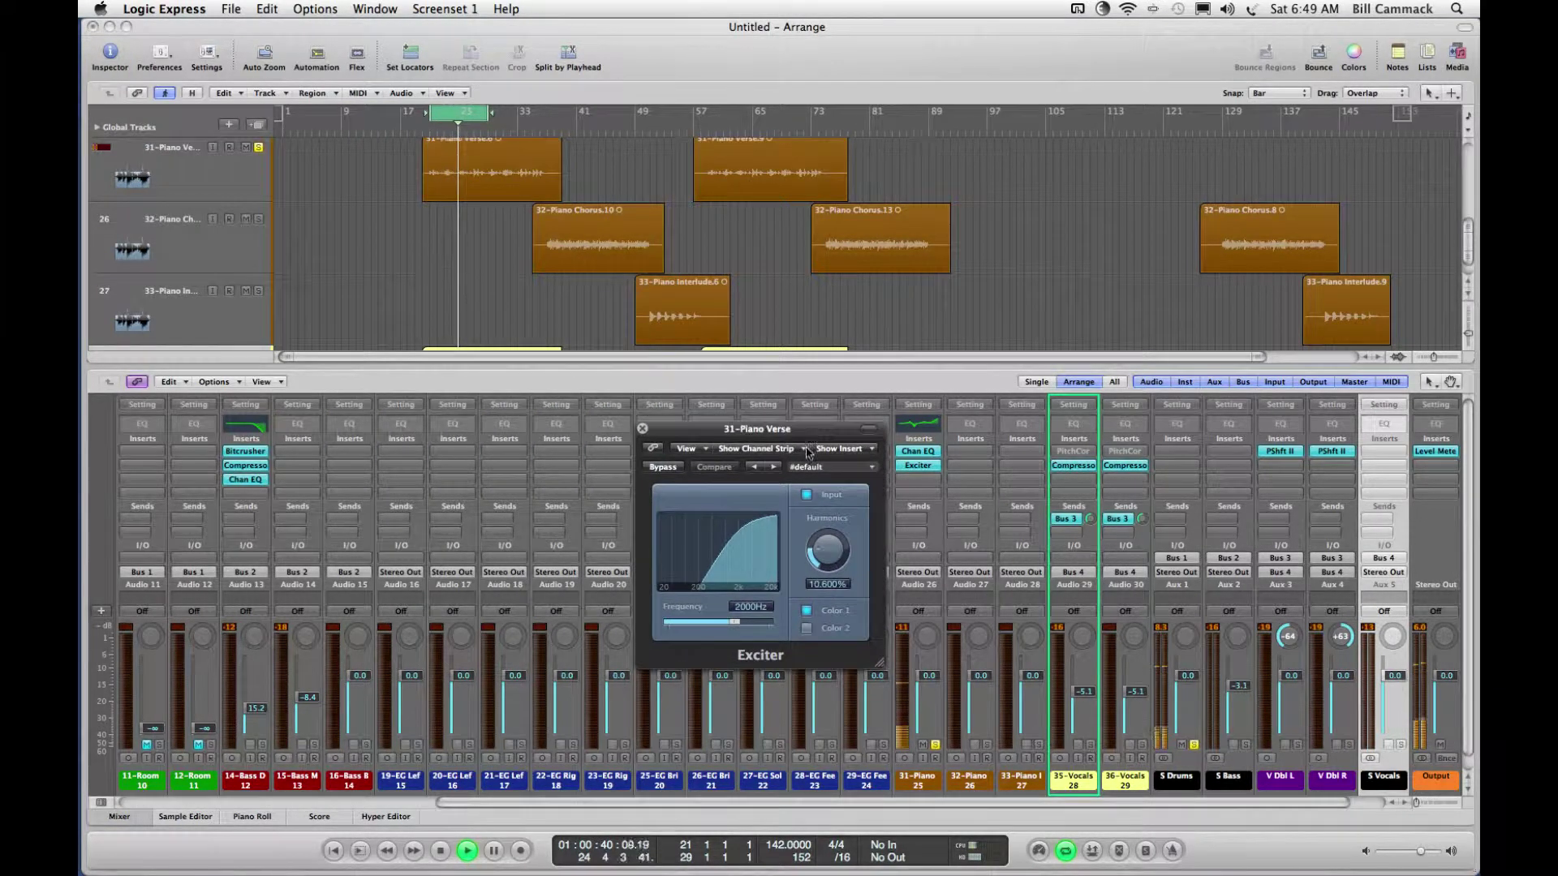
drag(729, 622, 715, 621)
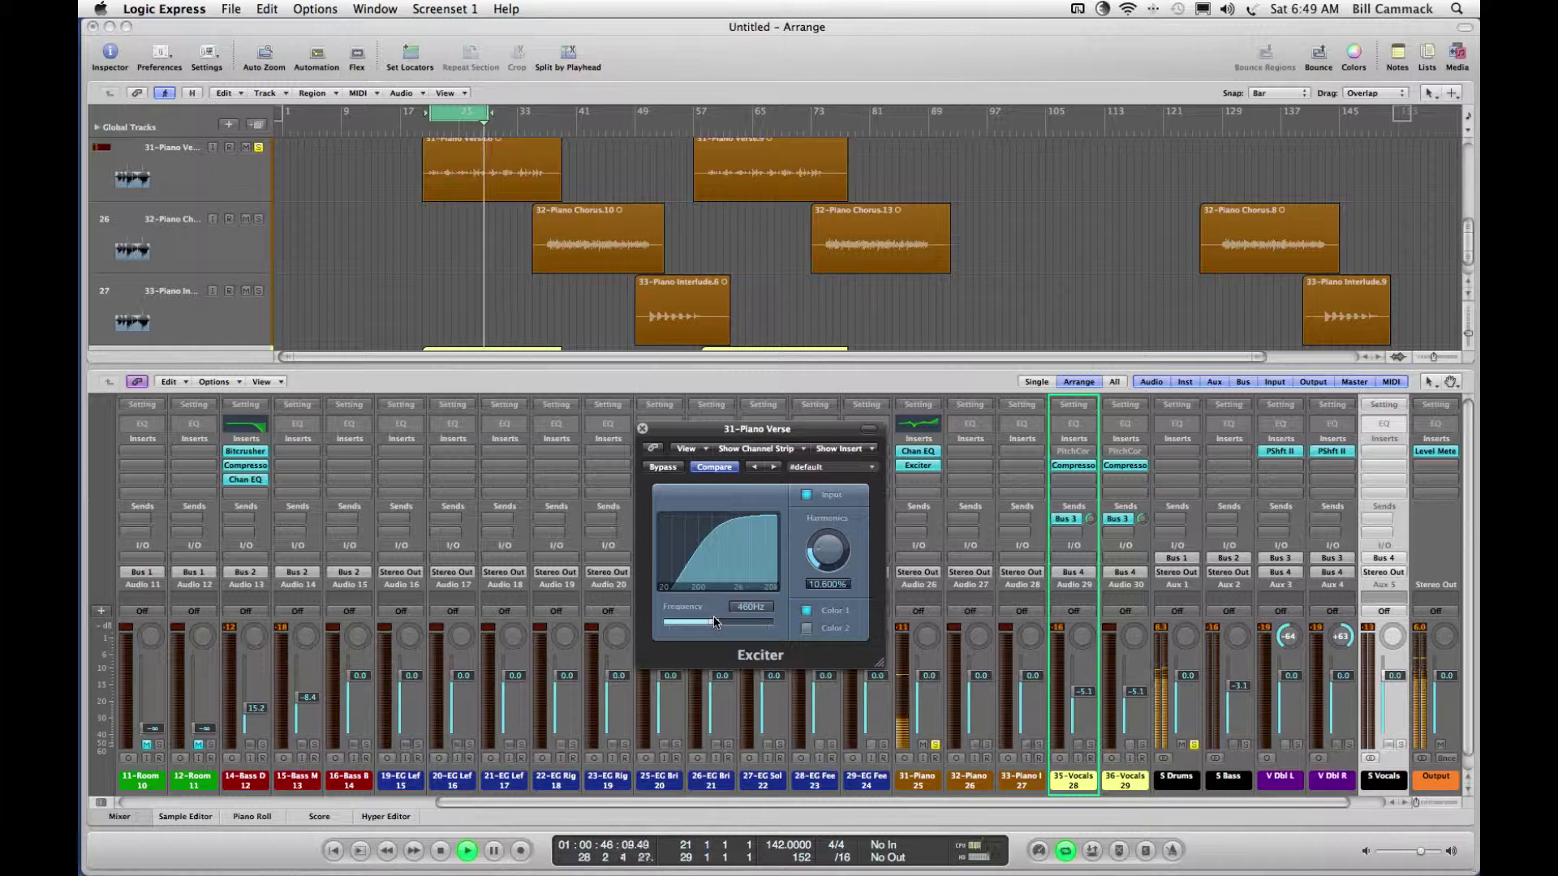
click(642, 430)
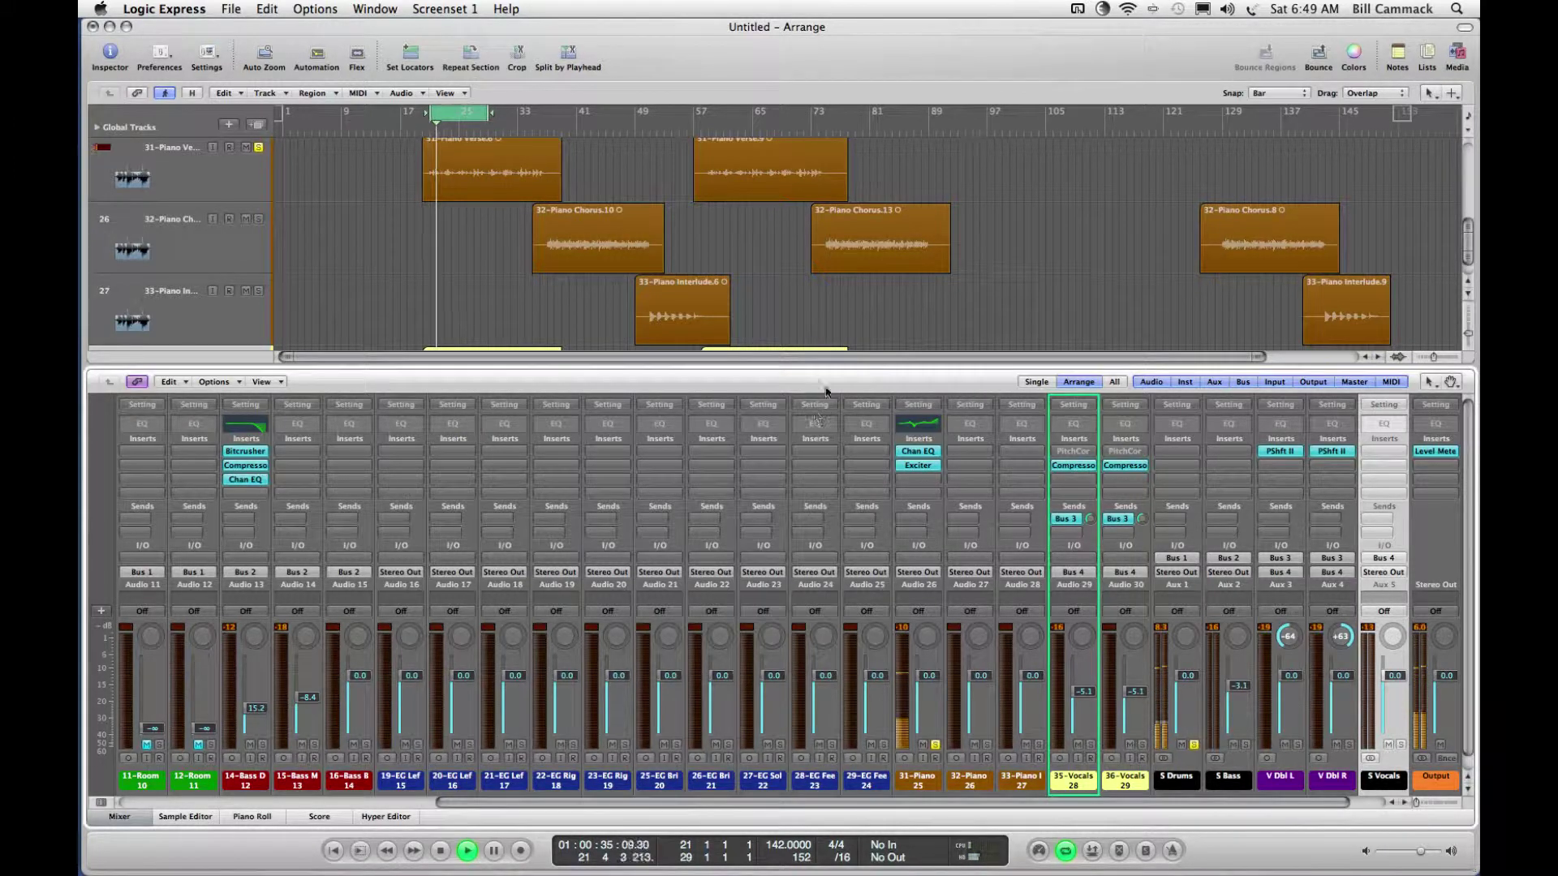
Step: Insert a Mono->Stereo Stereo Delay on 31-Piano with output mix 15% left, 17% right
click(918, 478)
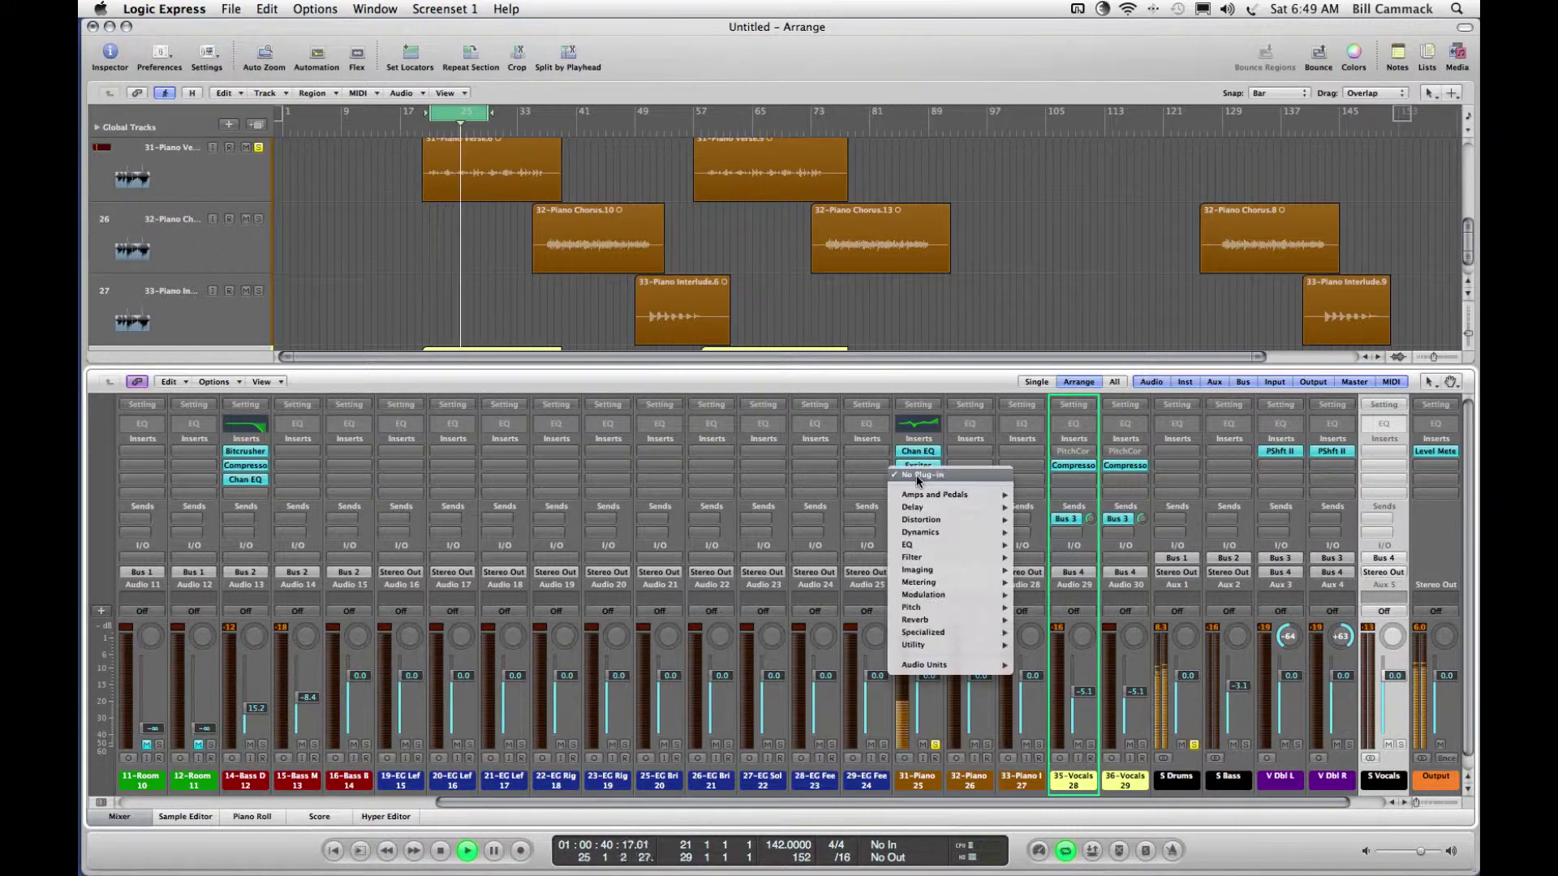
mouse_move(973, 509)
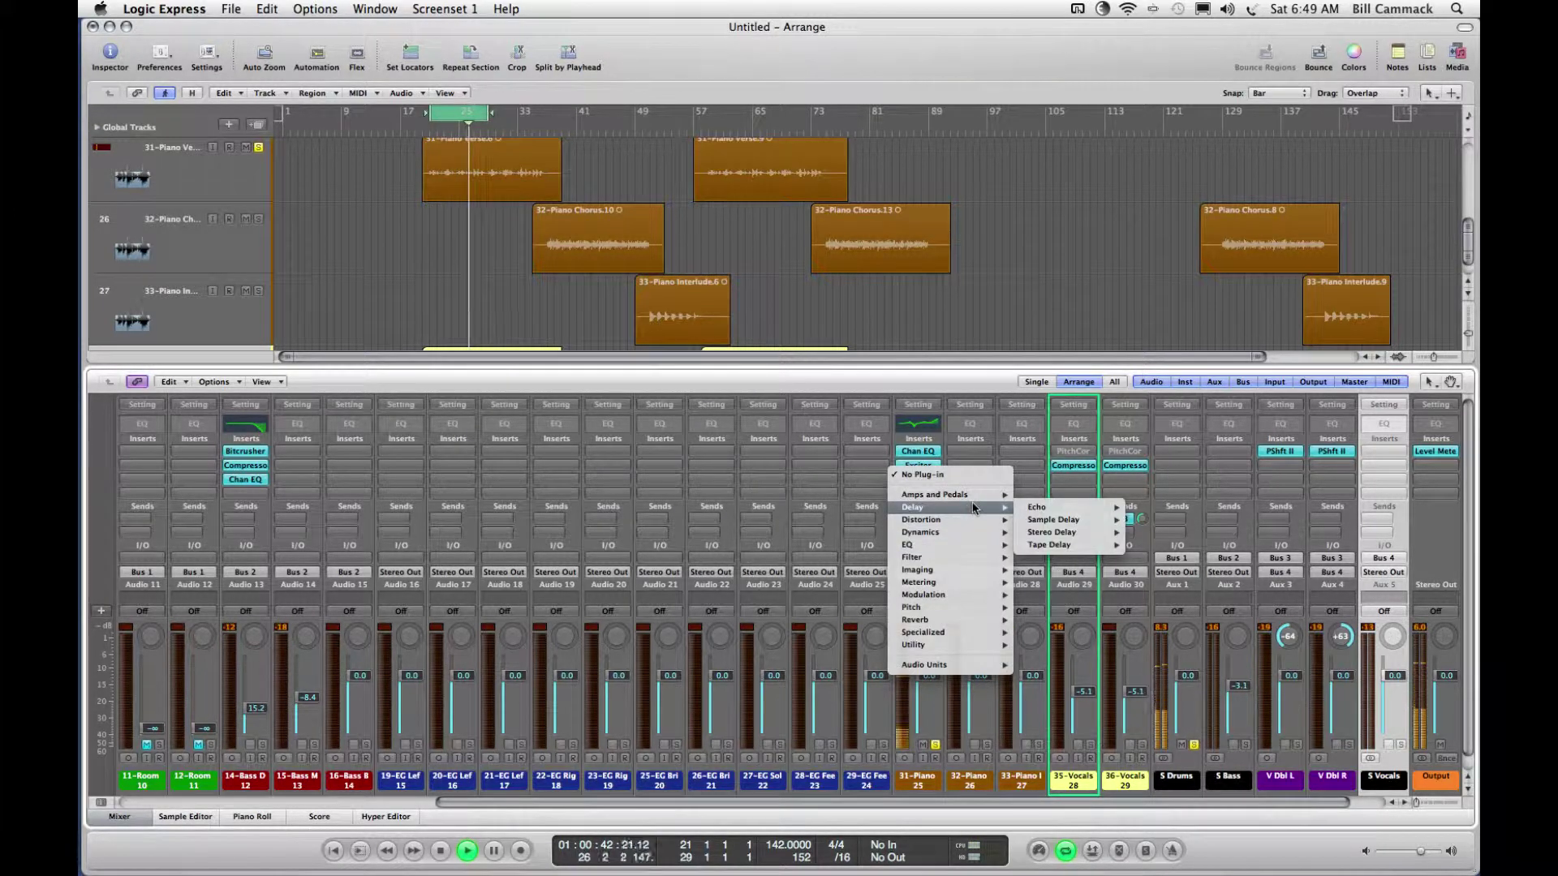
mouse_move(1071, 532)
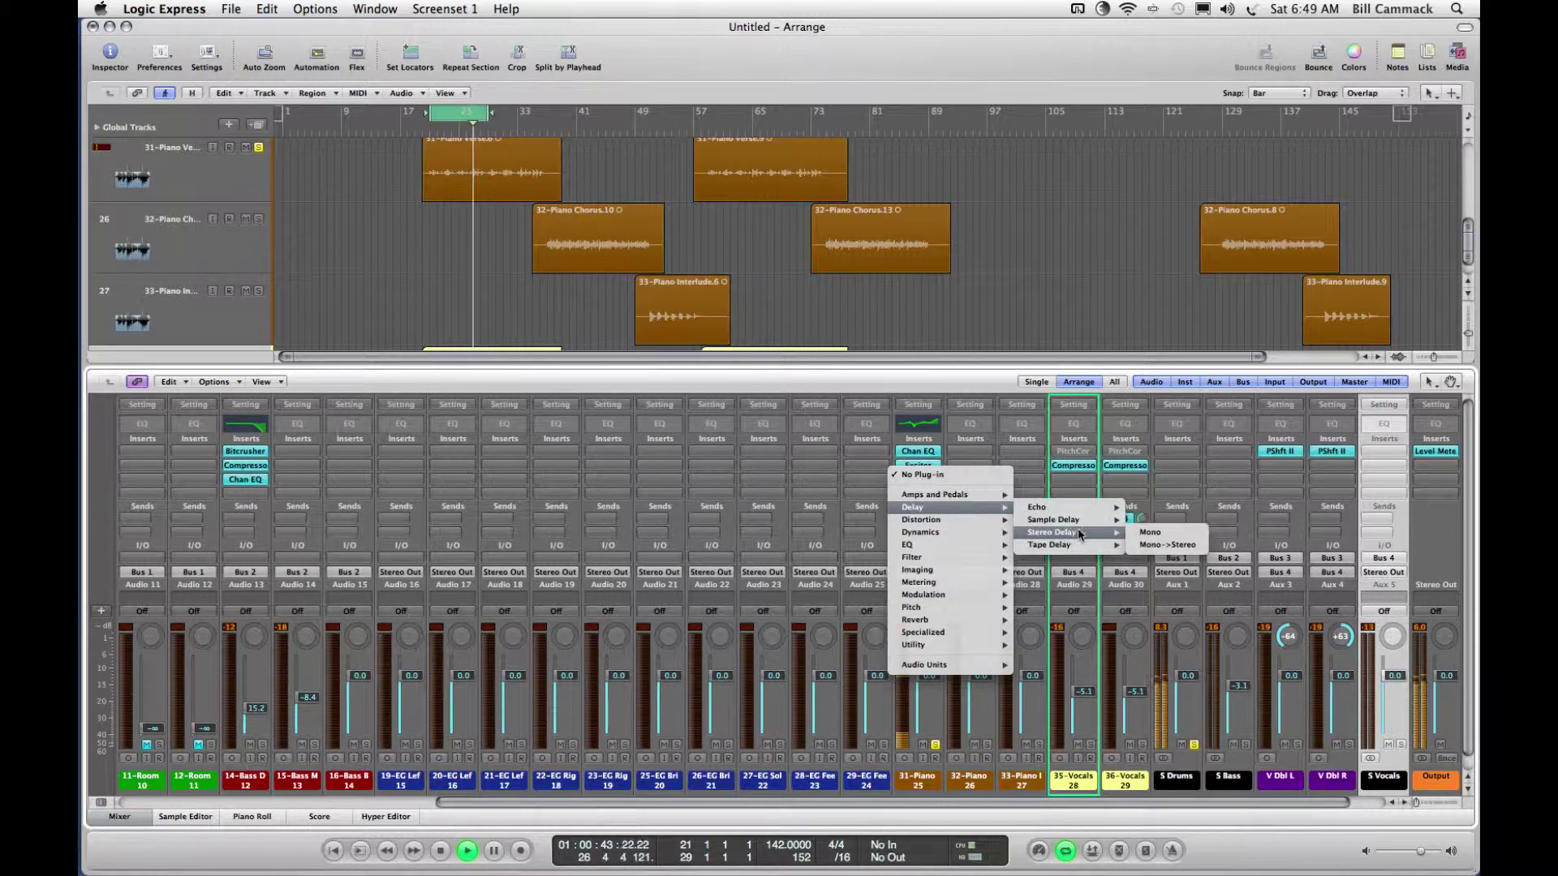
click(1186, 548)
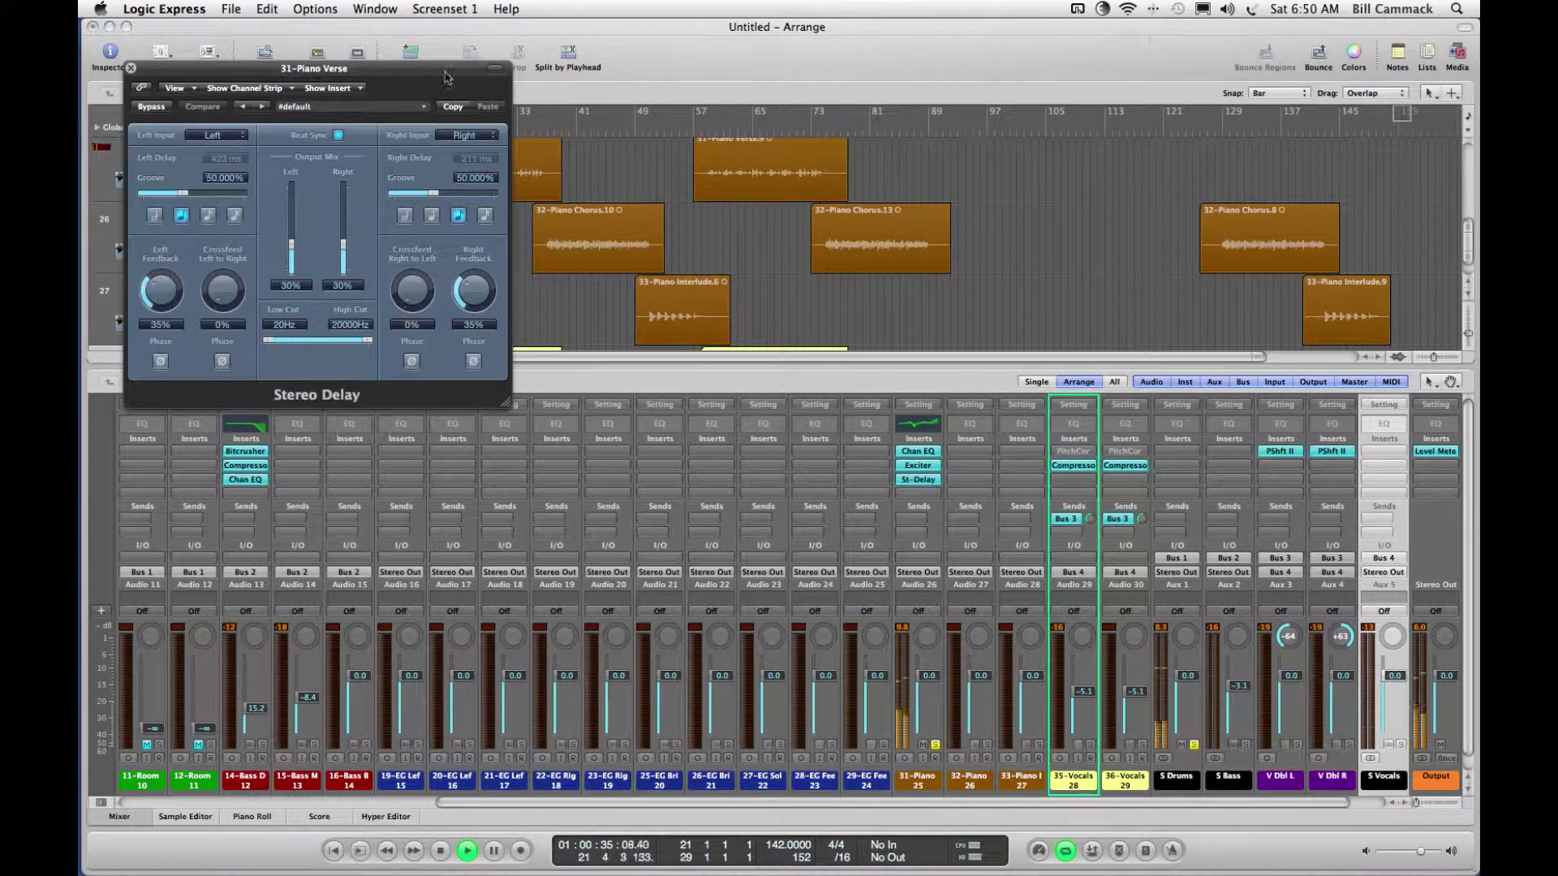
drag(408, 73, 751, 371)
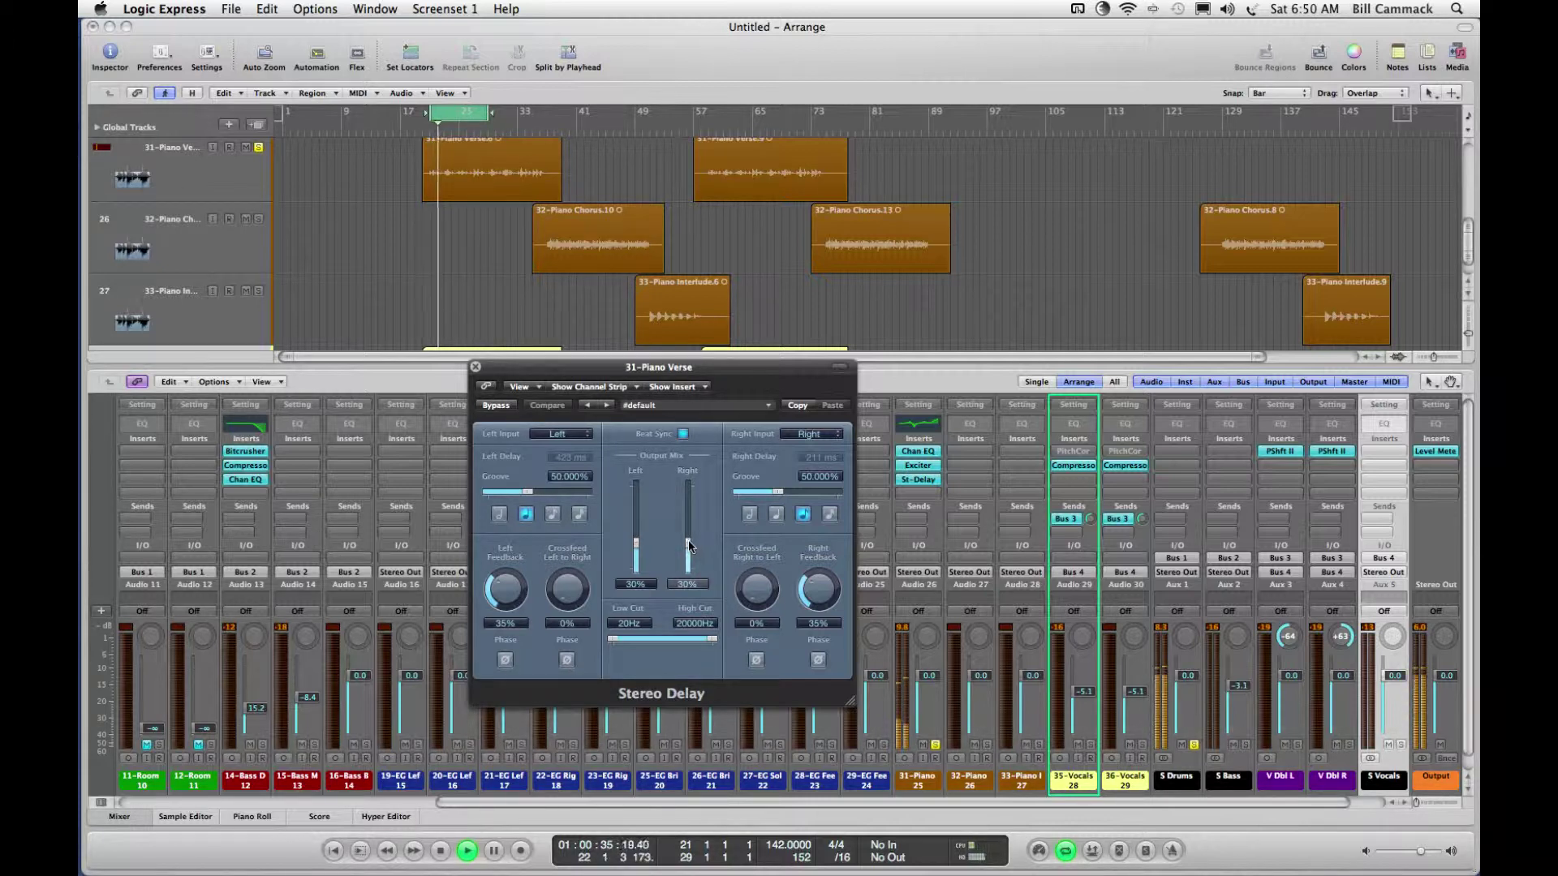
drag(689, 546, 689, 556)
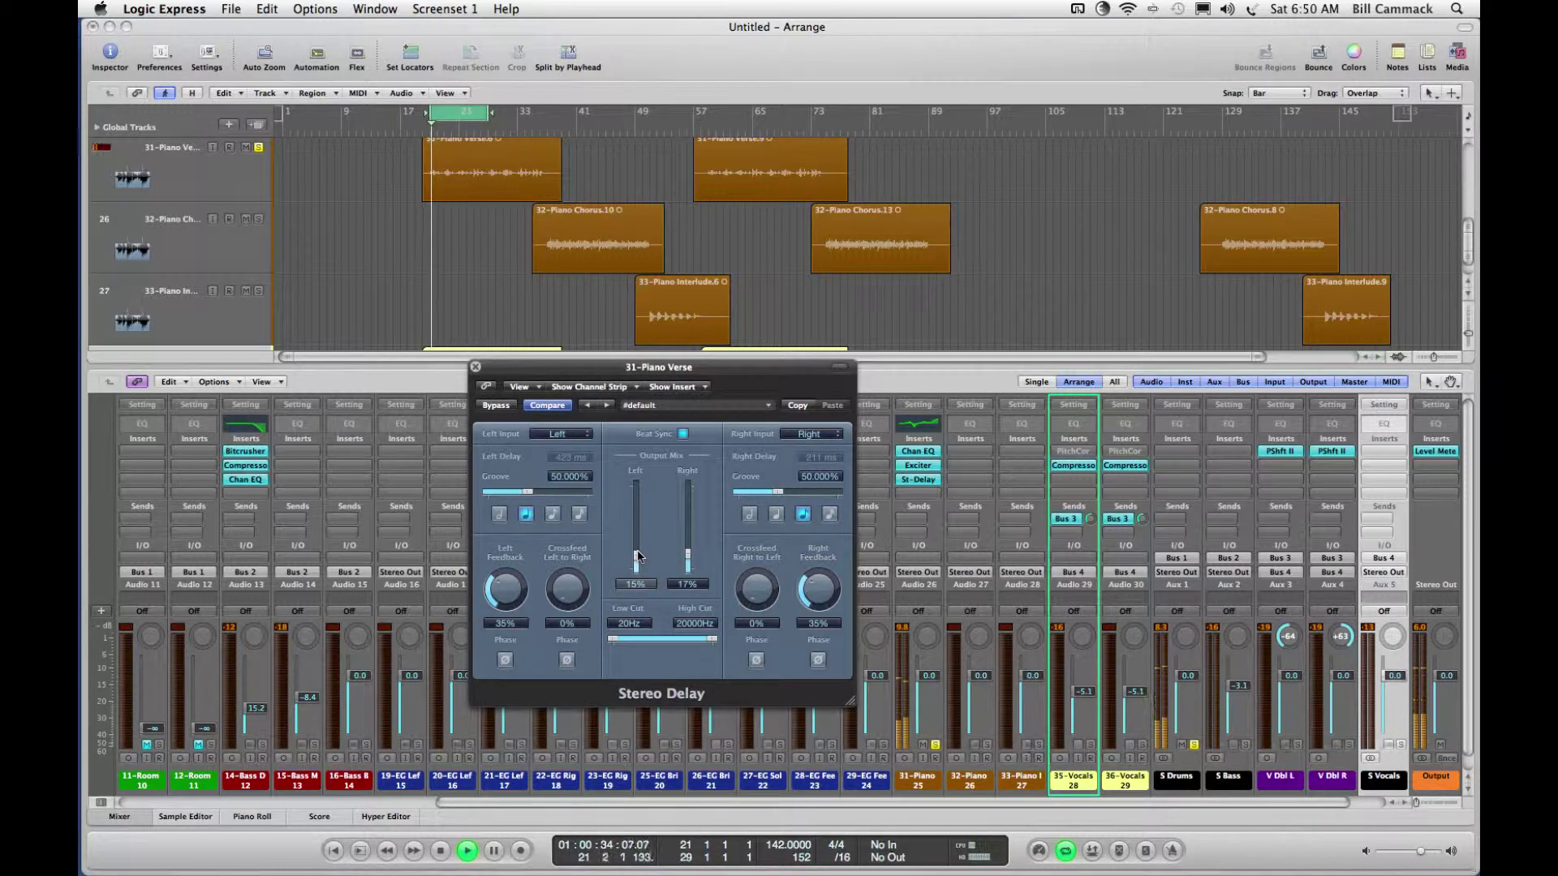
drag(636, 556, 637, 554)
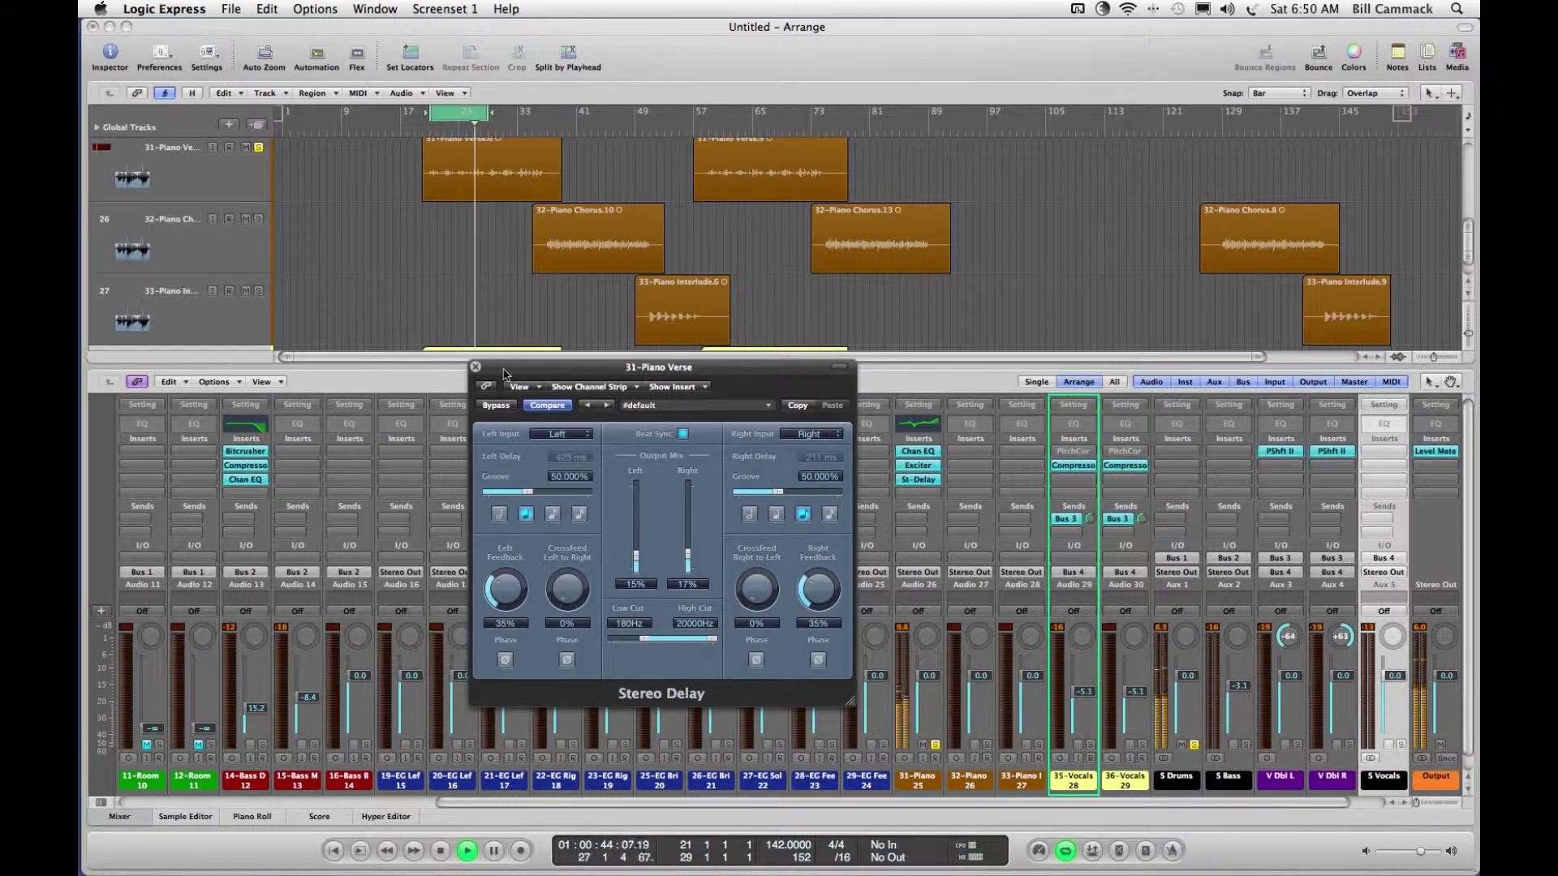
Step: Solo S Bass at -4.1 and add a Channel EQ with a -21.5 dB cut at 215 Hz
click(475, 368)
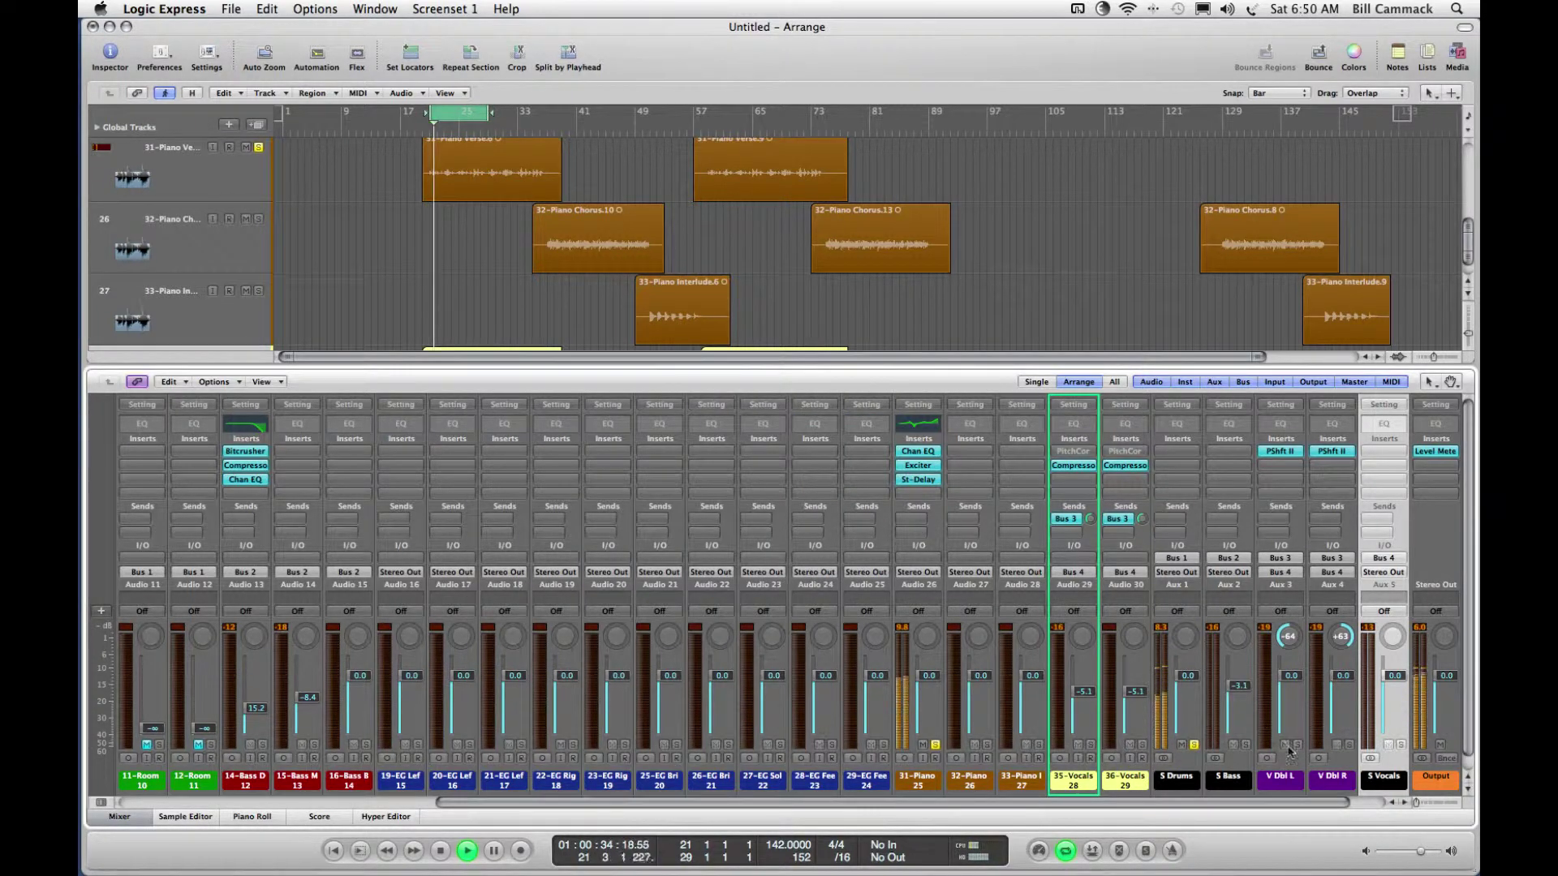
click(1246, 744)
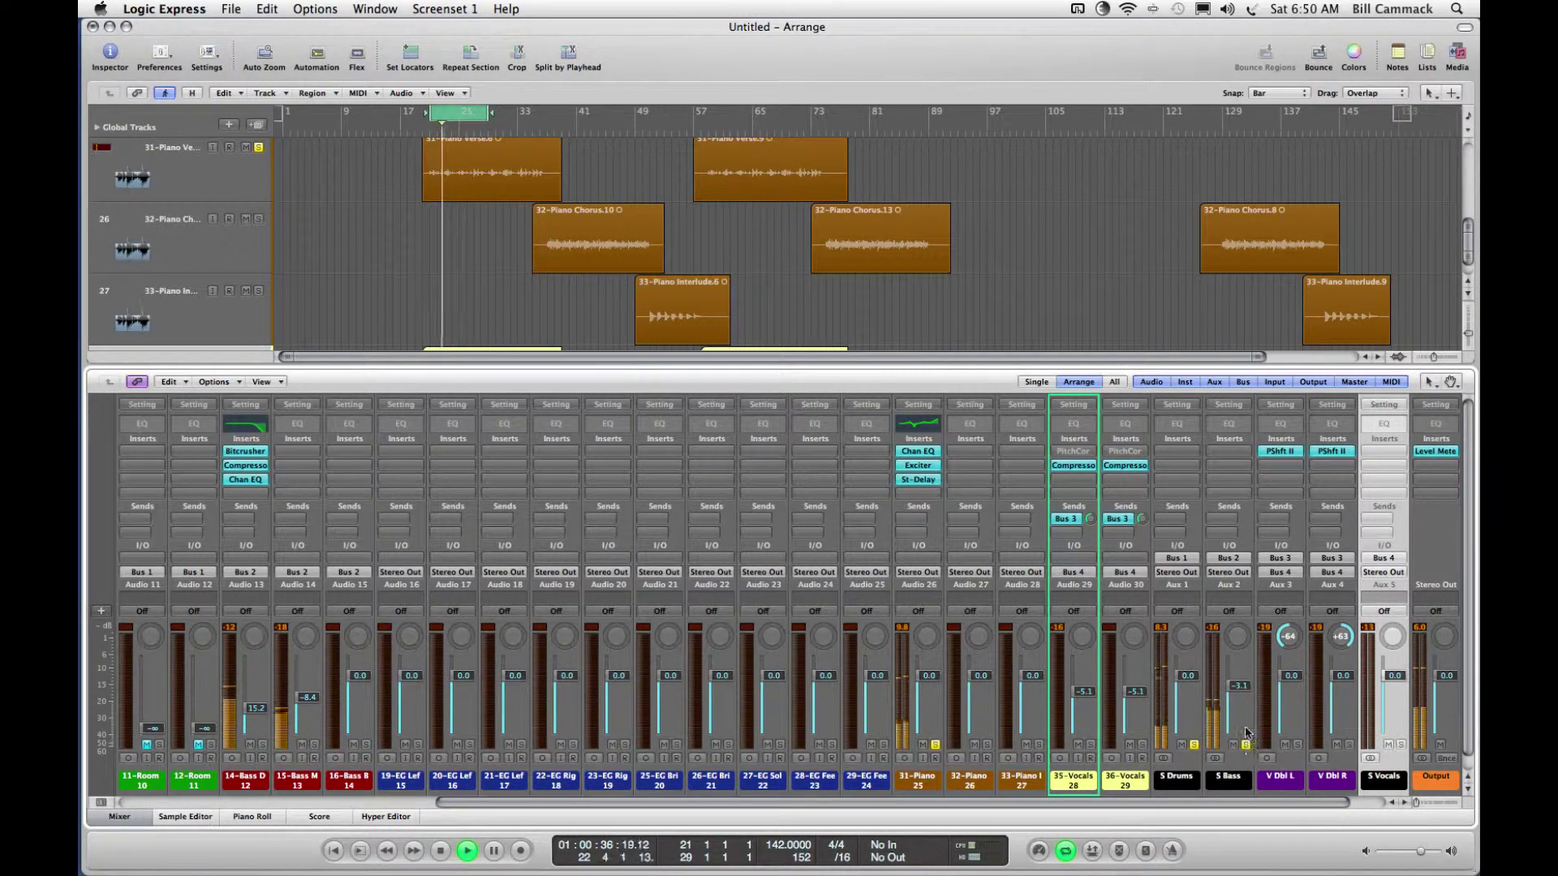
drag(1239, 686, 1239, 688)
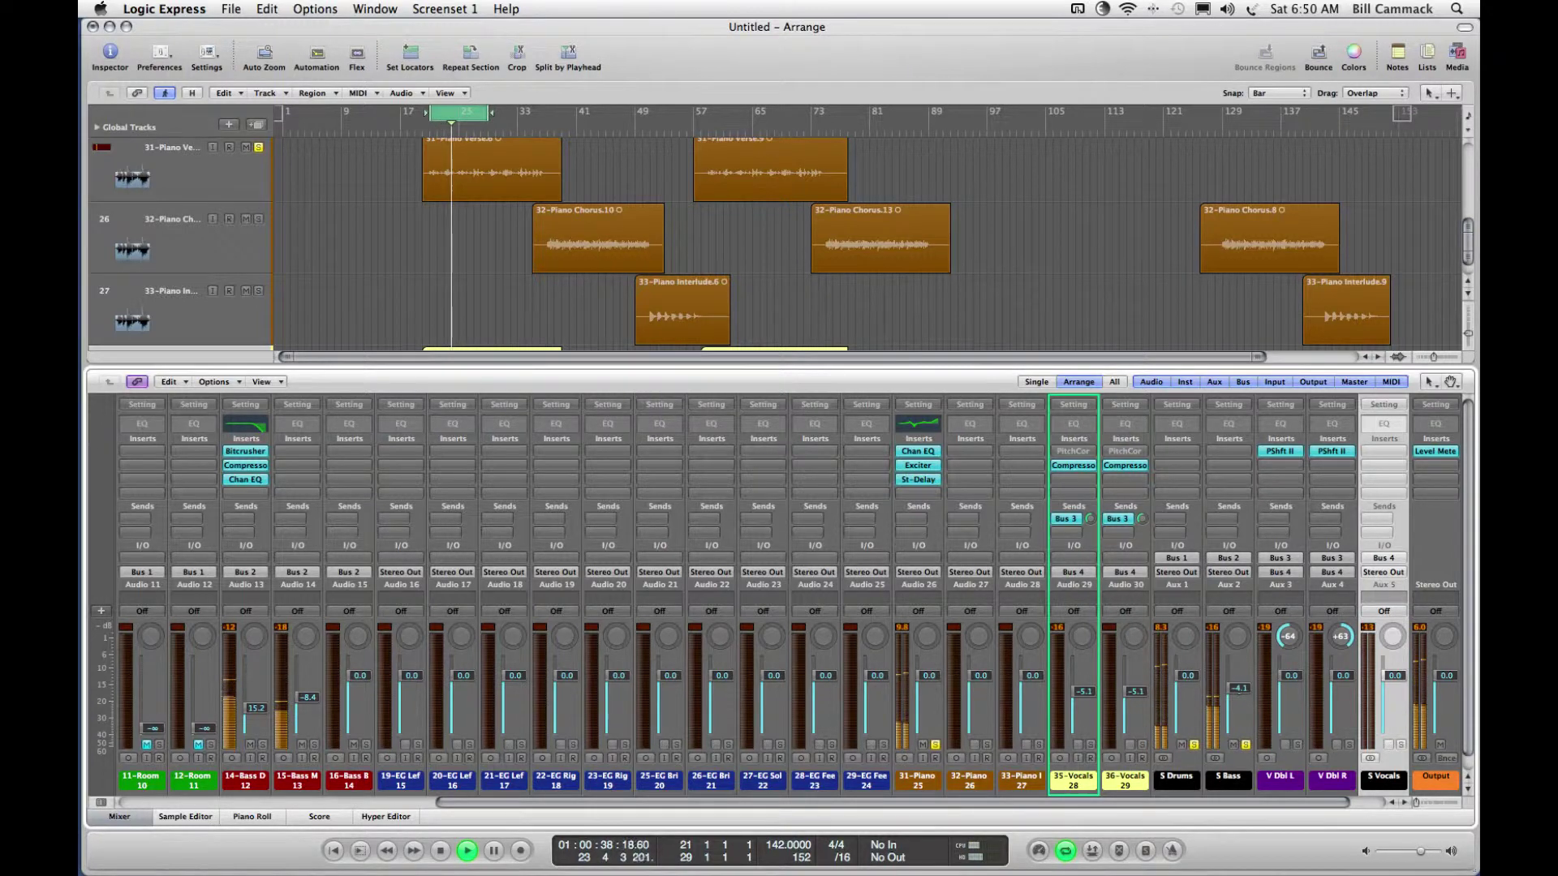
double_click(1230, 424)
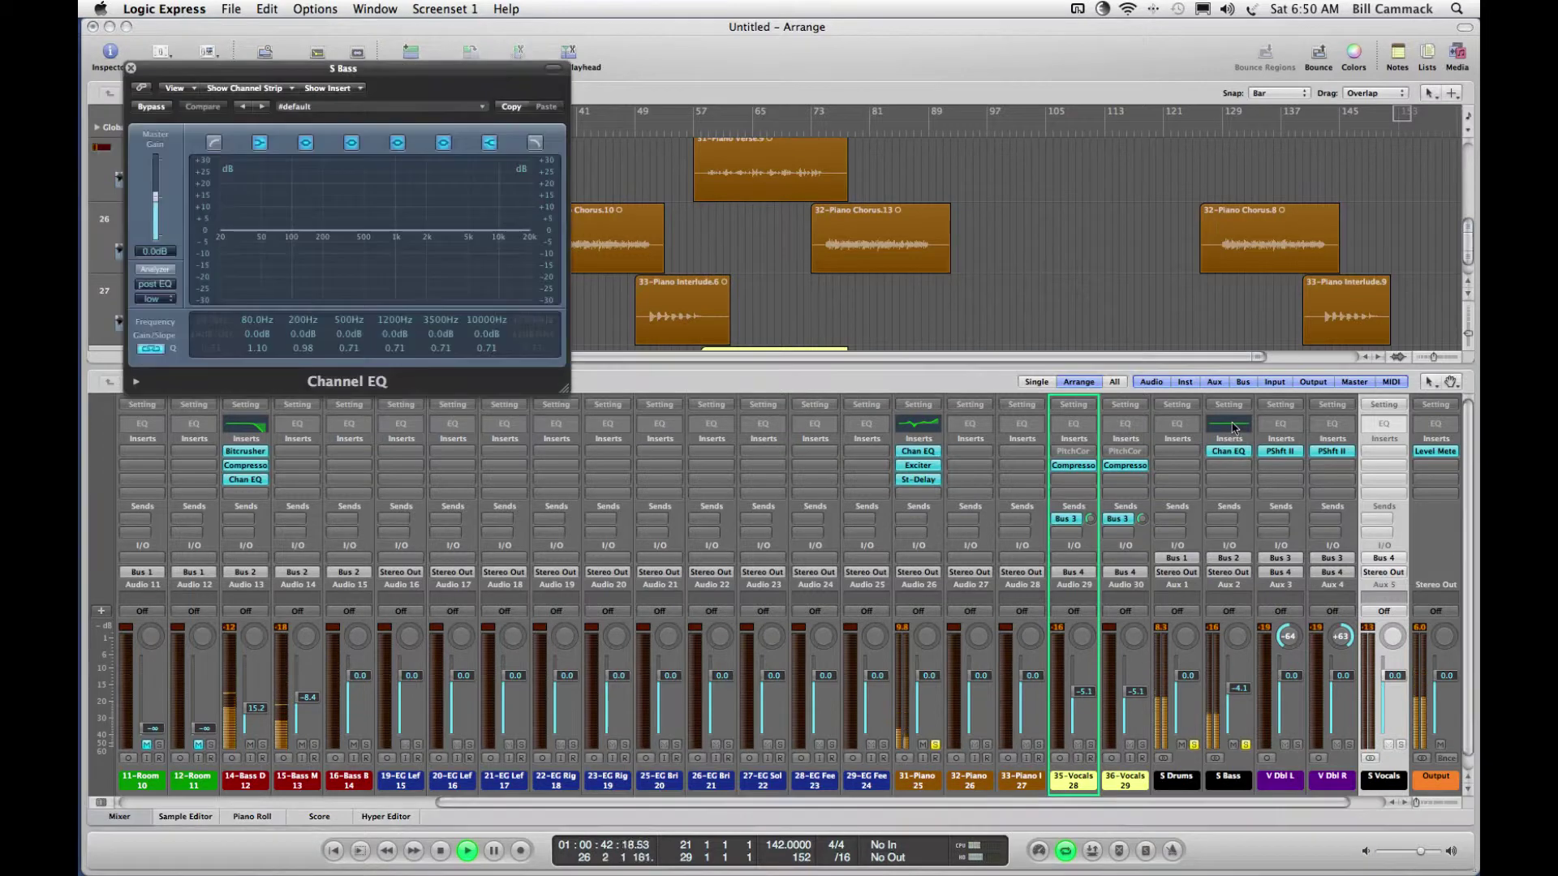
drag(333, 236, 337, 300)
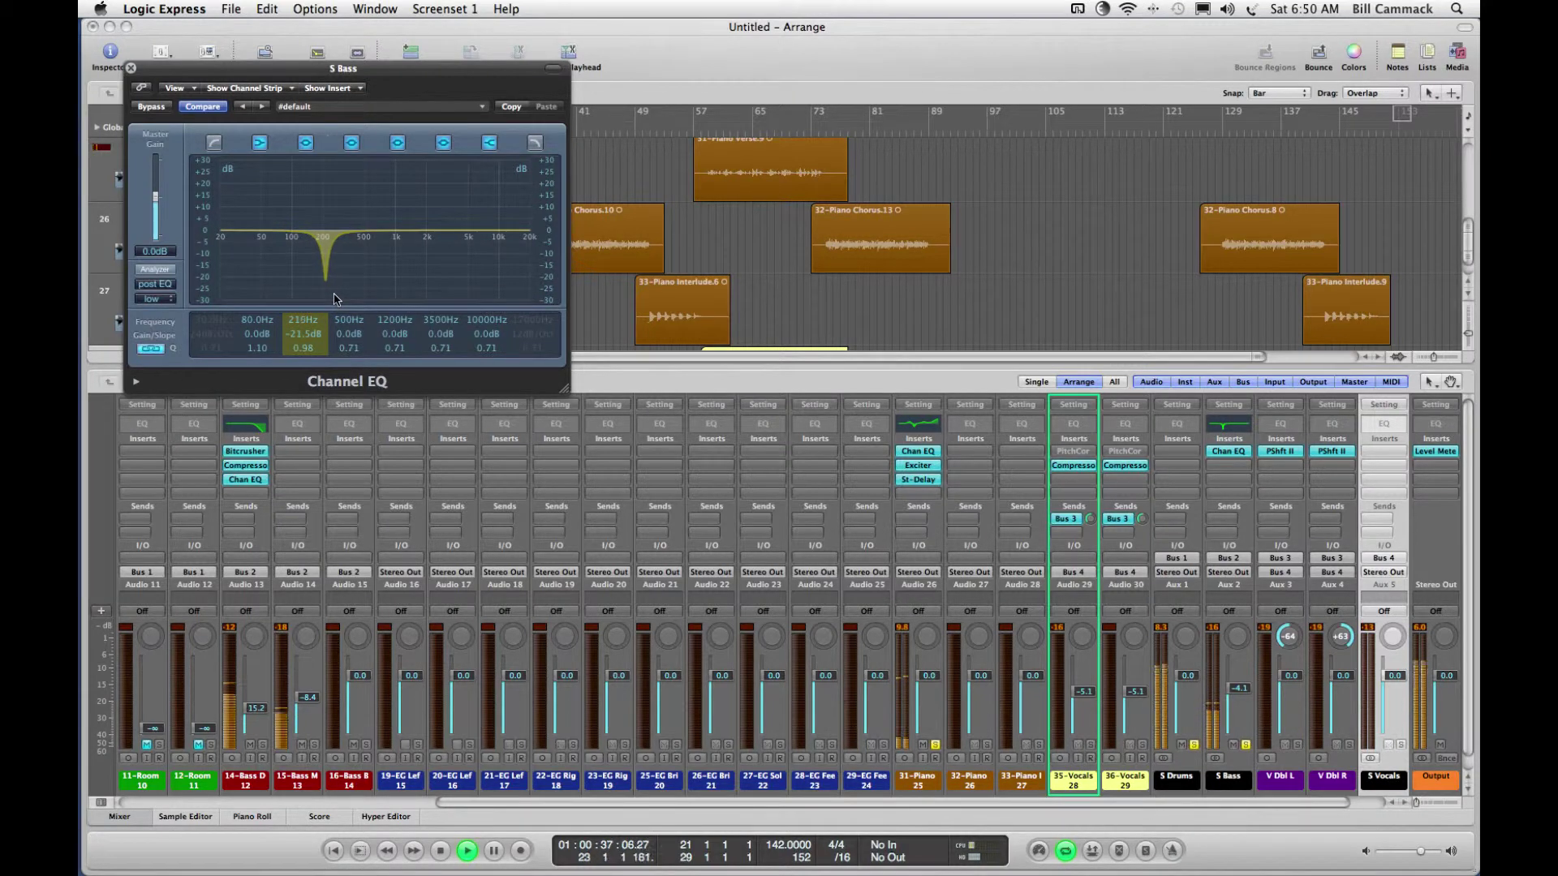